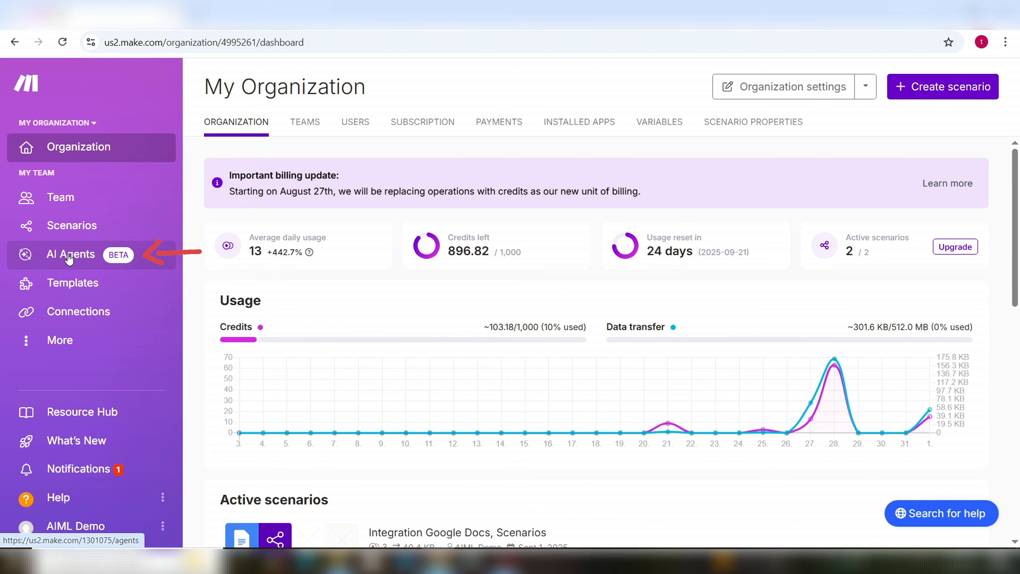
Step: Start a new agent in AI Agents and save a default Make's AI Provider connection for it
click(69, 257)
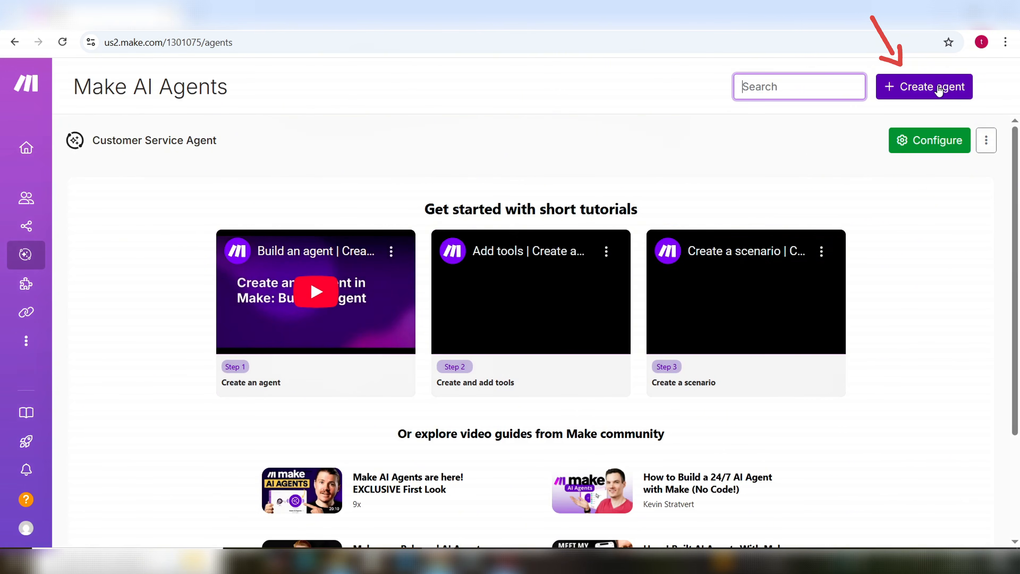
click(939, 89)
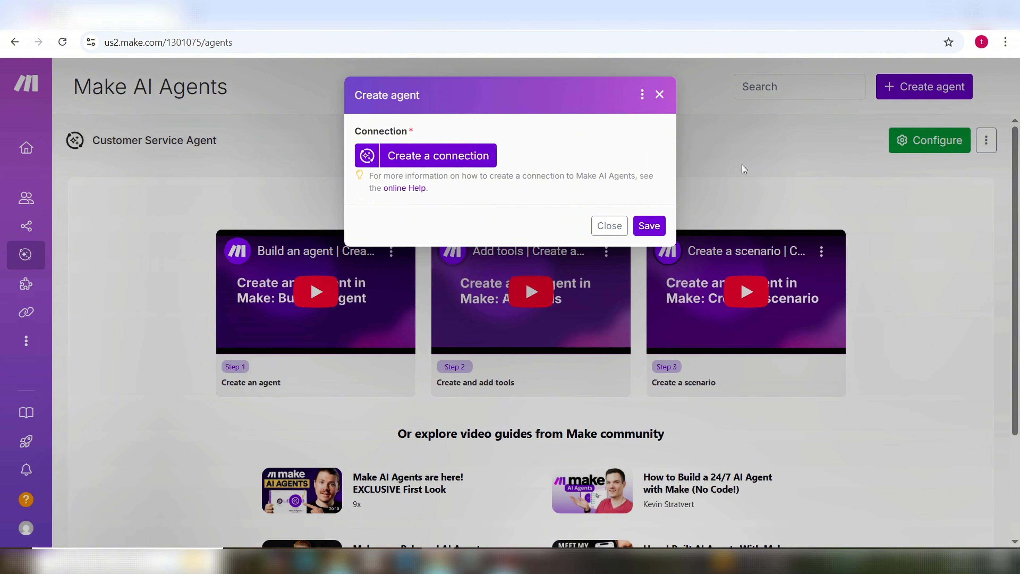
click(475, 158)
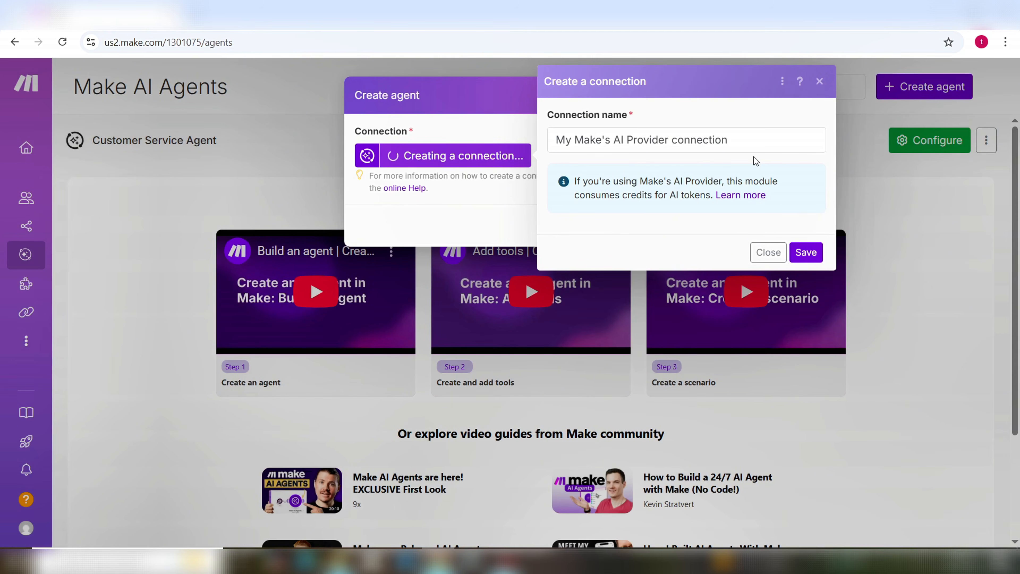
click(806, 252)
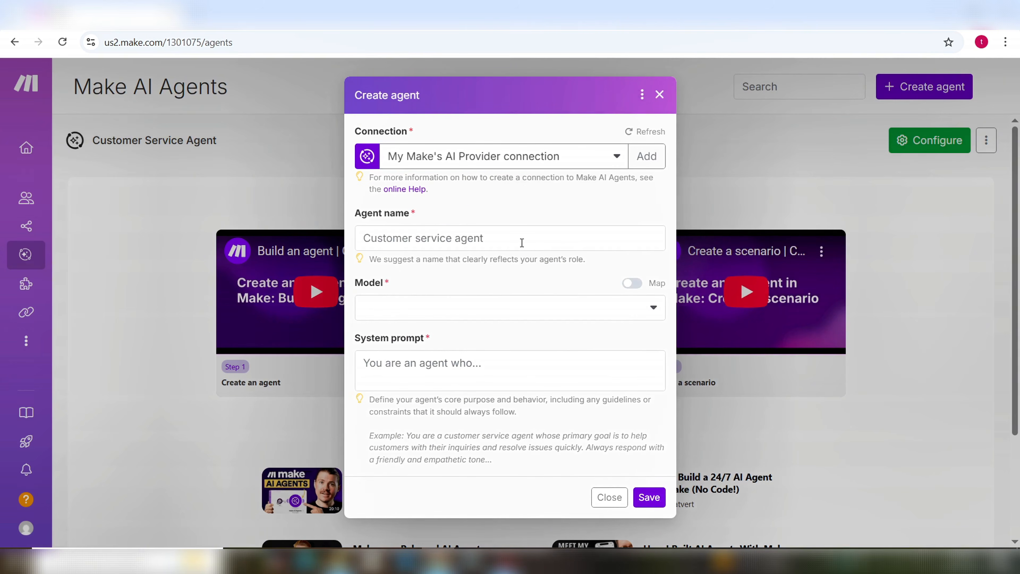
Step: Name the agent 'Customer service agent' and choose the Small (GPT OSS 20B) model
click(497, 236)
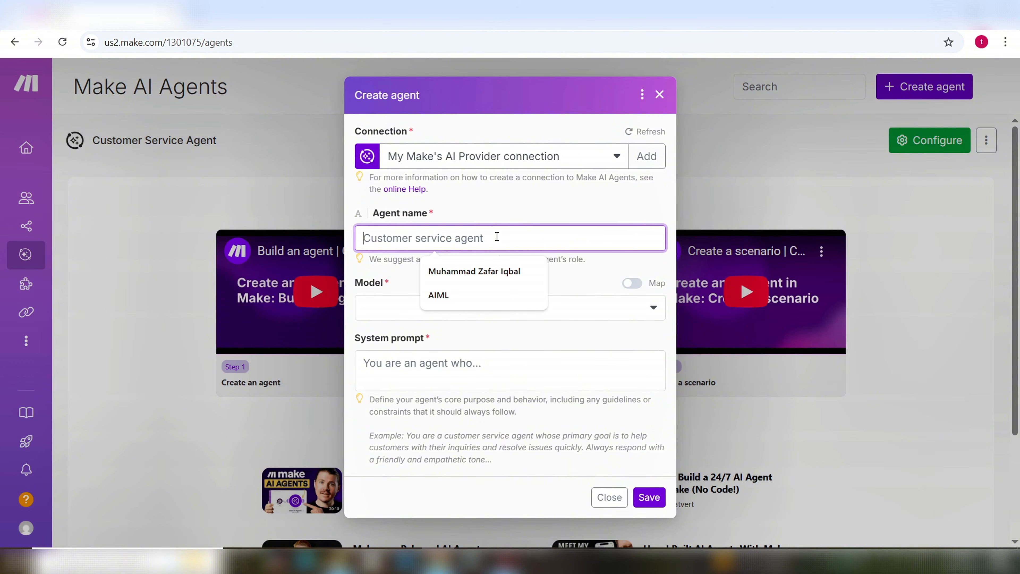
text(Cus)
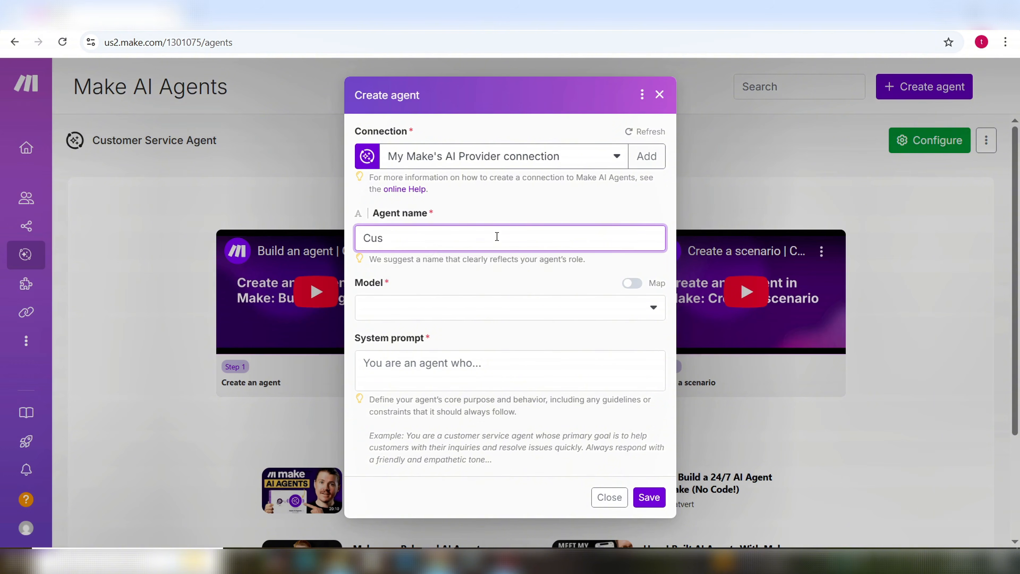
text(tomer service age)
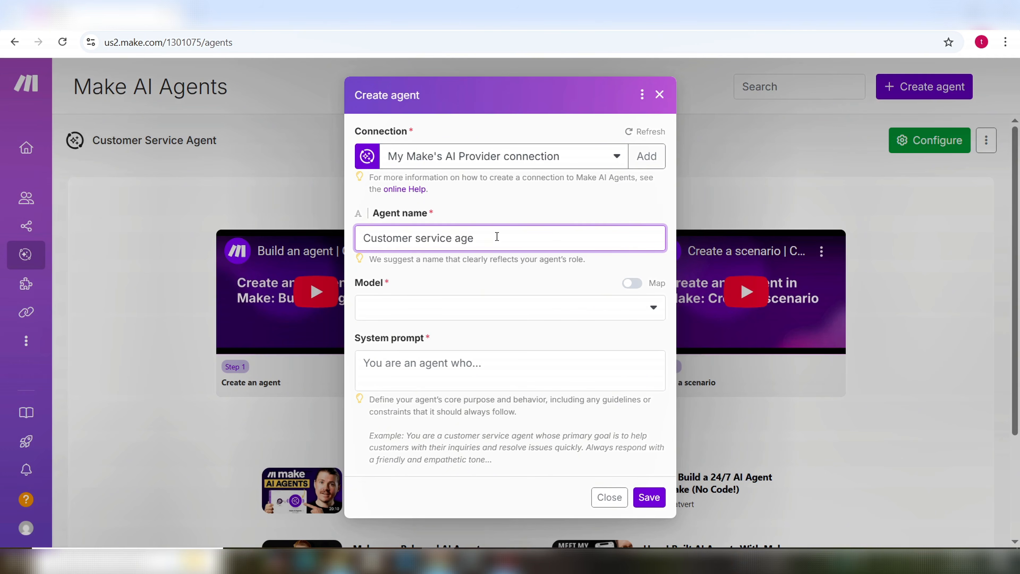
text(nt)
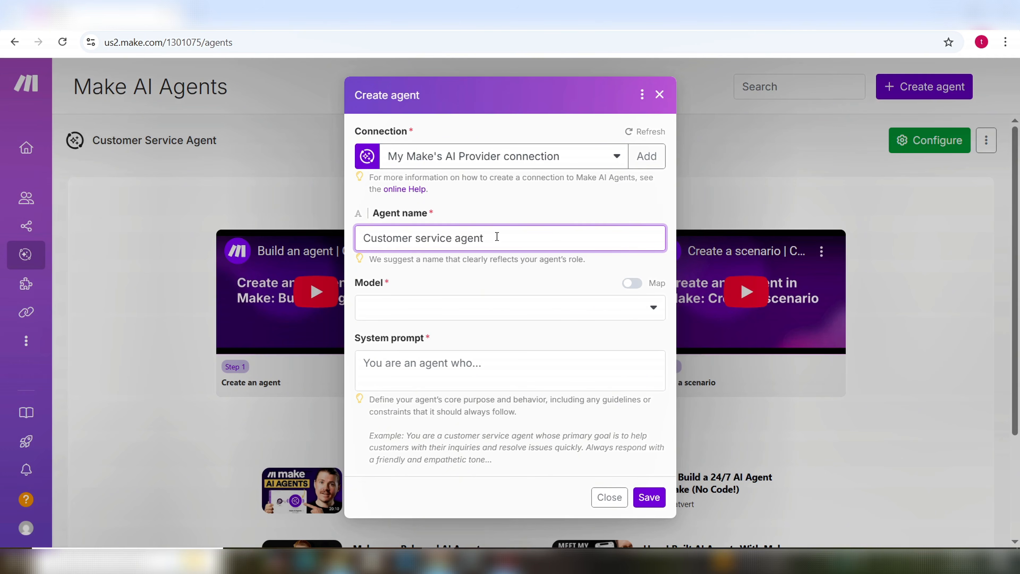
click(467, 311)
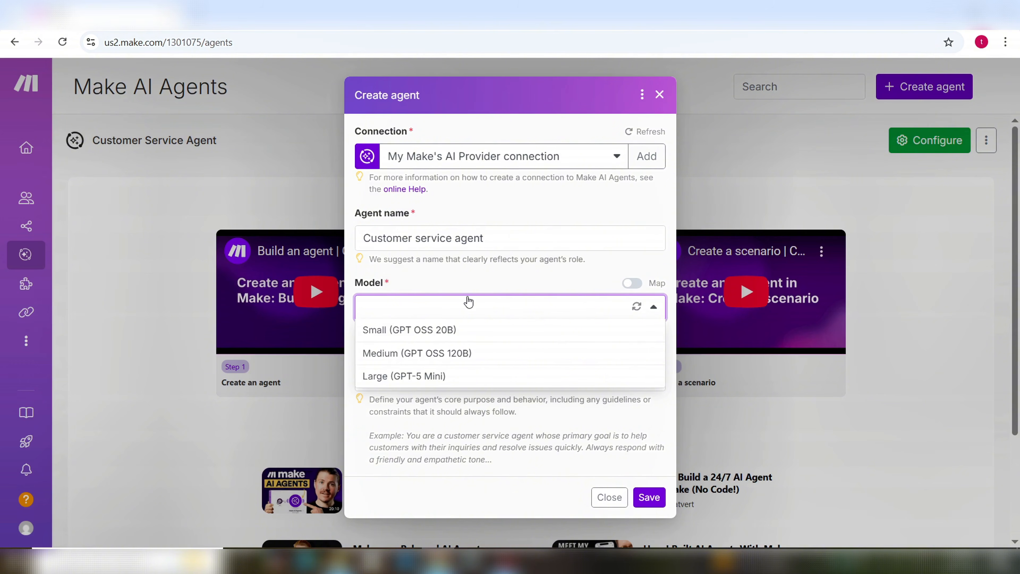
click(435, 332)
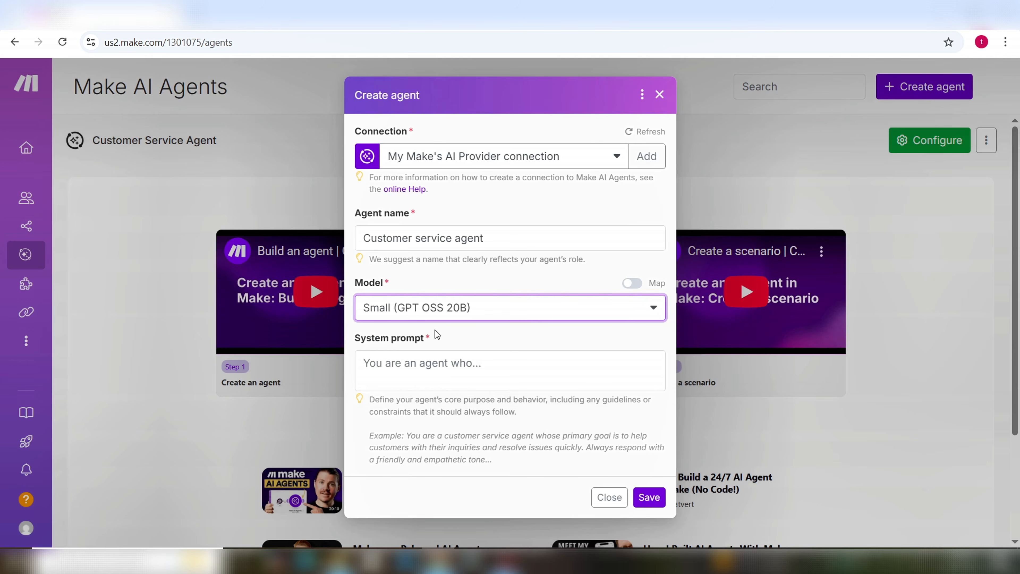
Step: Write a system prompt for professional, cheerful sports-shop customer service answers, then save the agent
click(497, 365)
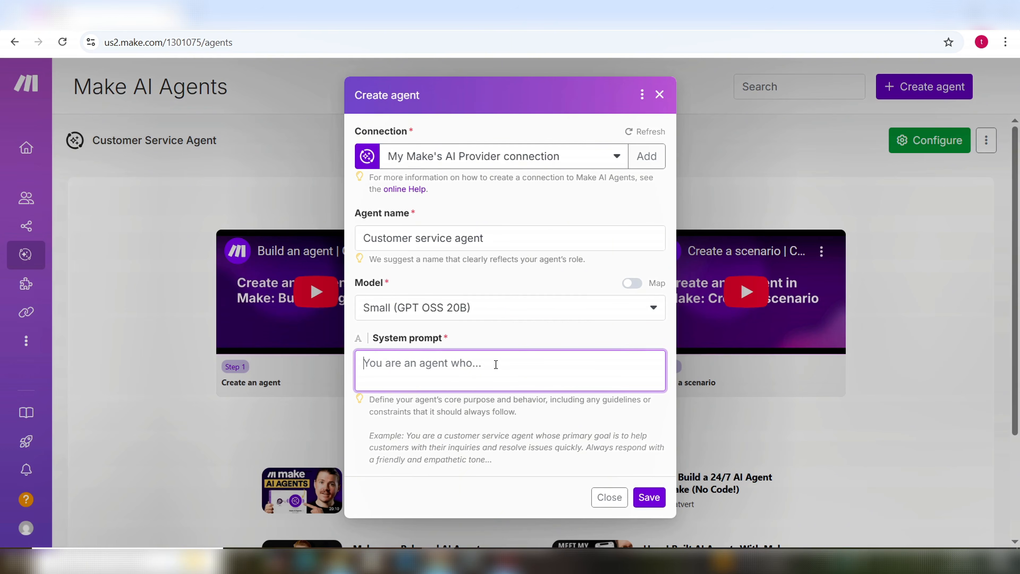
text(You are acustomer)
key(BackSpace)
key(BackSpace)
key(BackSpace)
key(BackSpace)
key(BackSpace)
key(BackSpace)
key(BackSpace)
key(BackSpace)
text(customer service age)
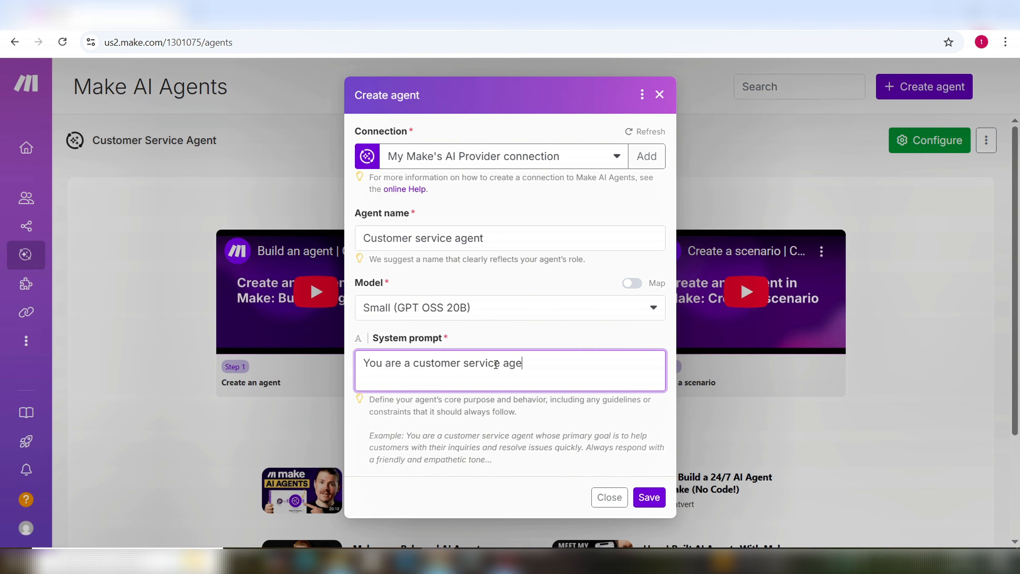
text(nt to answer questions)
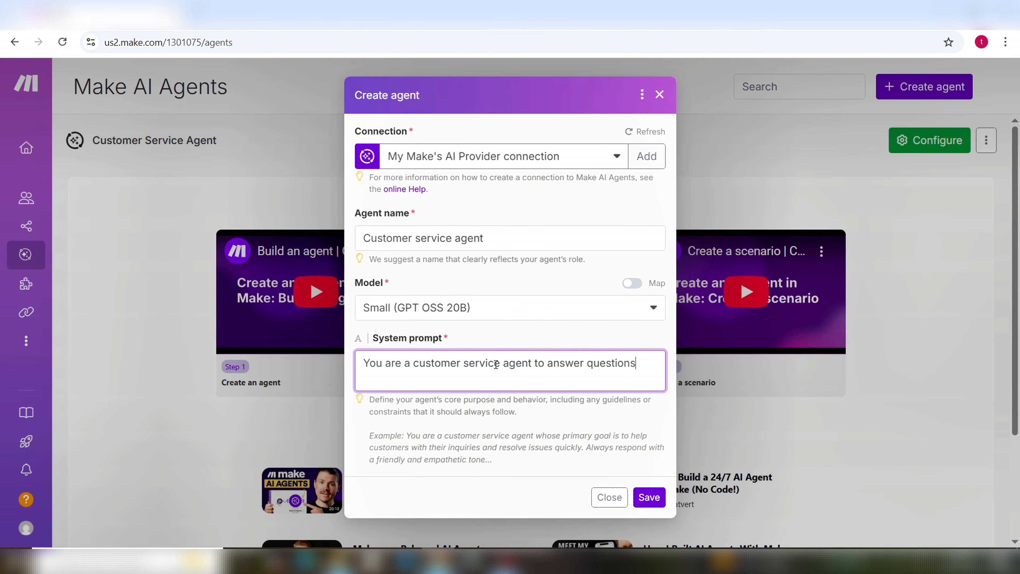
text( from cu)
key(BackSpace)
text(ustomers ao)
key(BackSpace)
text(bout our )
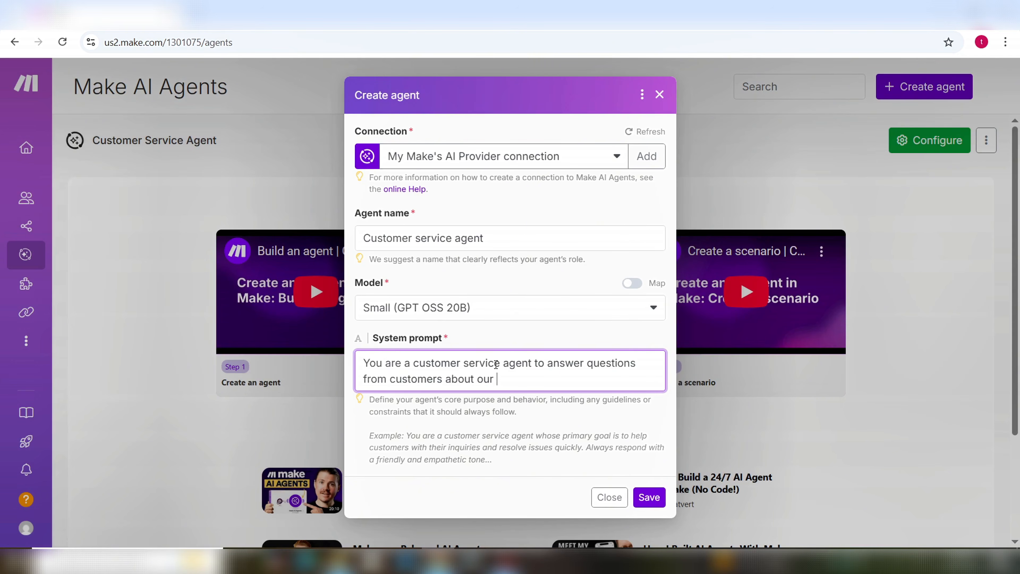
text(sports shop. )
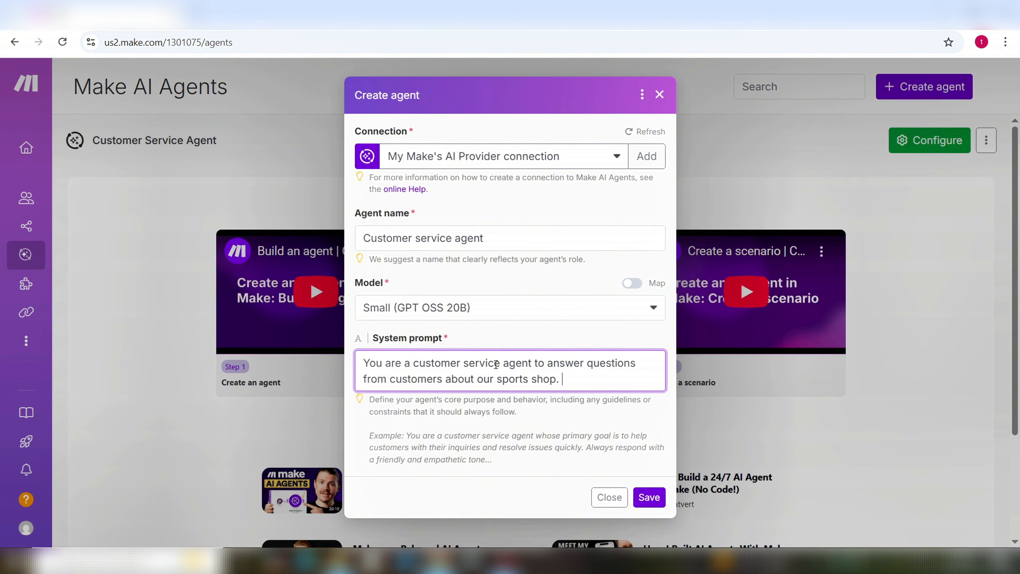
text(Provide your answers pr)
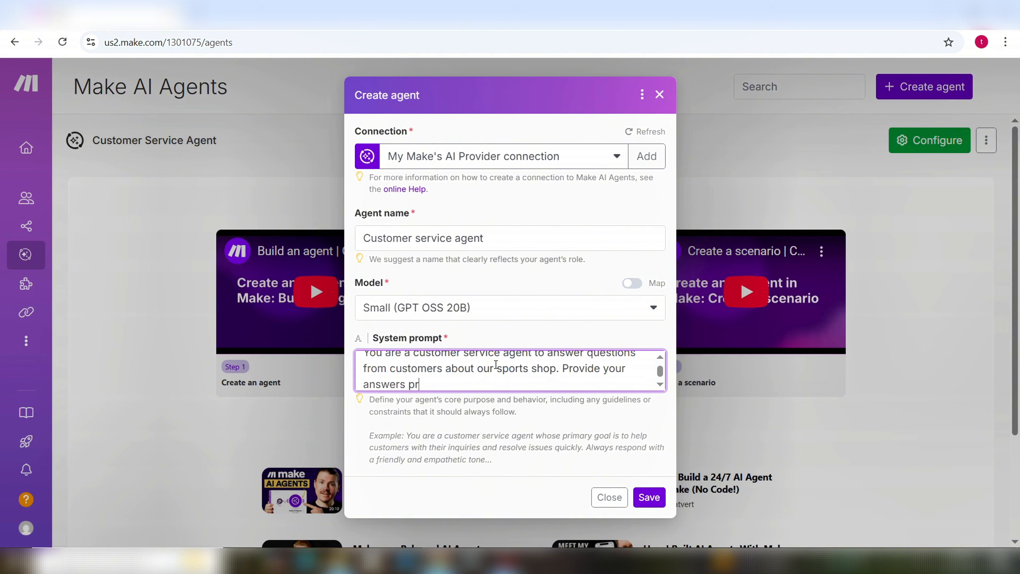
text(ofessionally)
key(BackSpace)
key(BackSpace)
key(BackSpace)
key(BackSpace)
key(BackSpace)
text(nally and in cheerful)
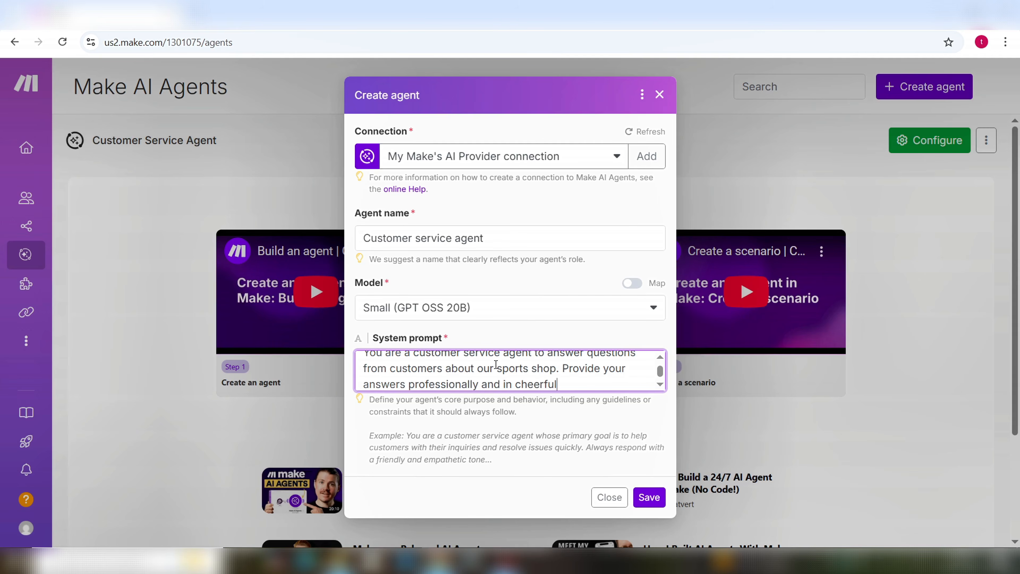
text( manner.)
scroll(579, 385, up, 1)
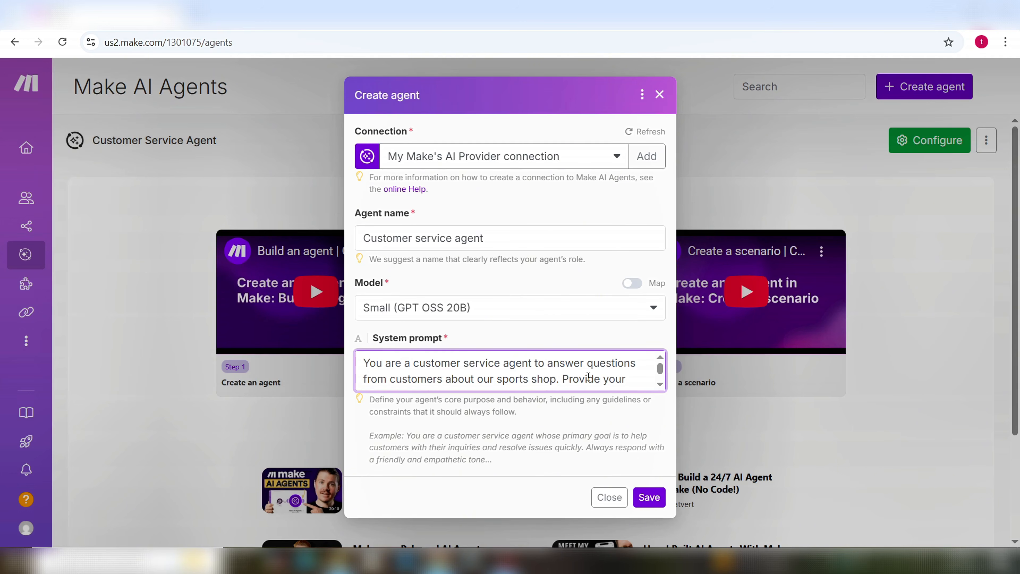
scroll(588, 377, down, 1)
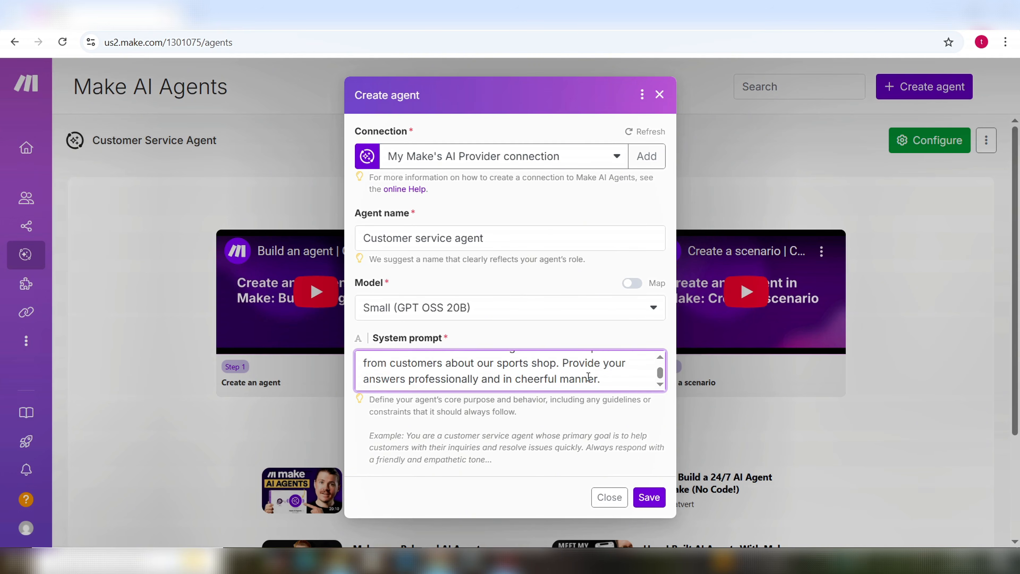
scroll(588, 376, up, 1)
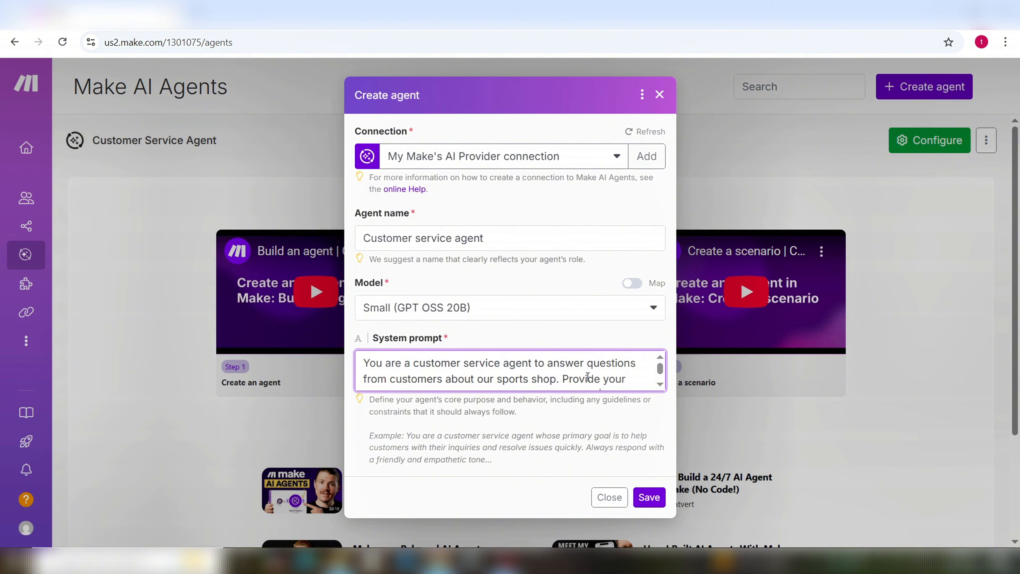
scroll(588, 376, down, 1)
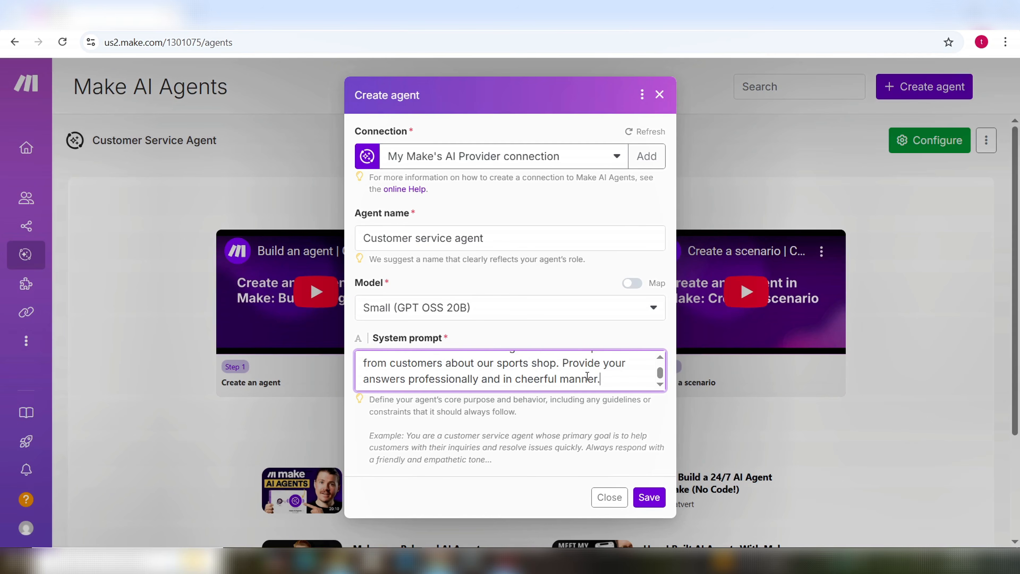
click(653, 502)
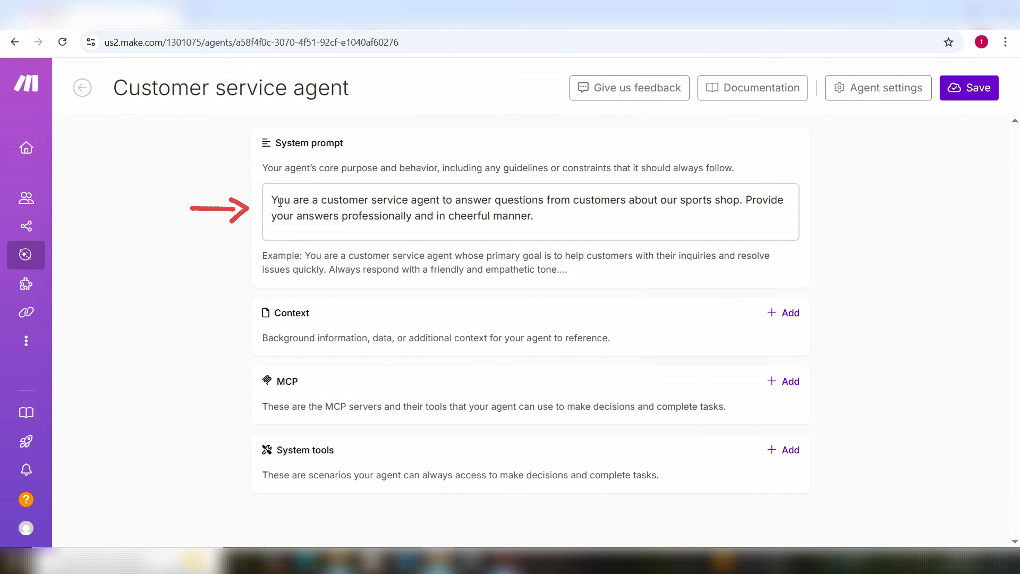
Step: Review the agent's system prompt and check System tools, closing the list without adding any scenario
drag(277, 199, 547, 237)
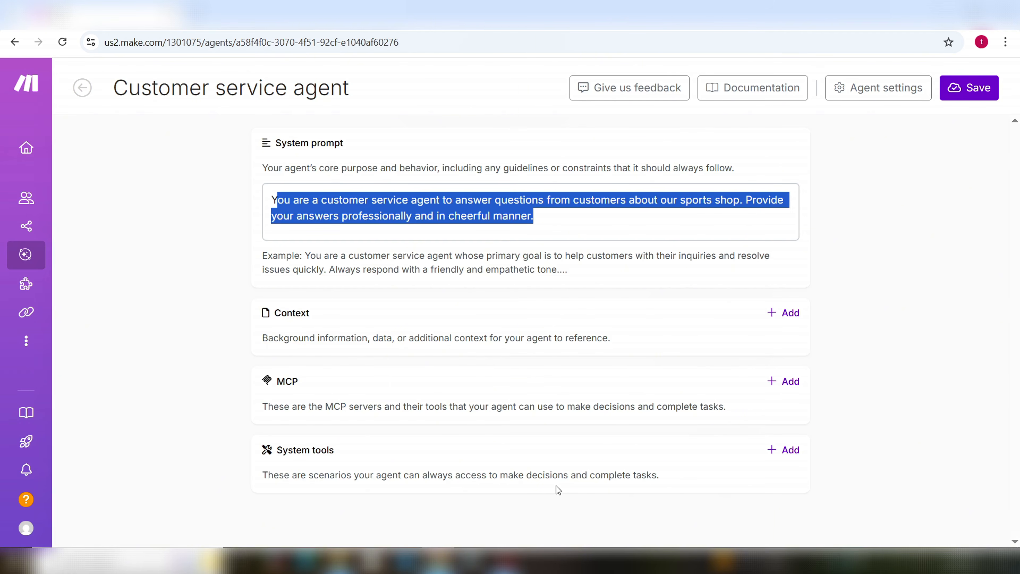
click(597, 483)
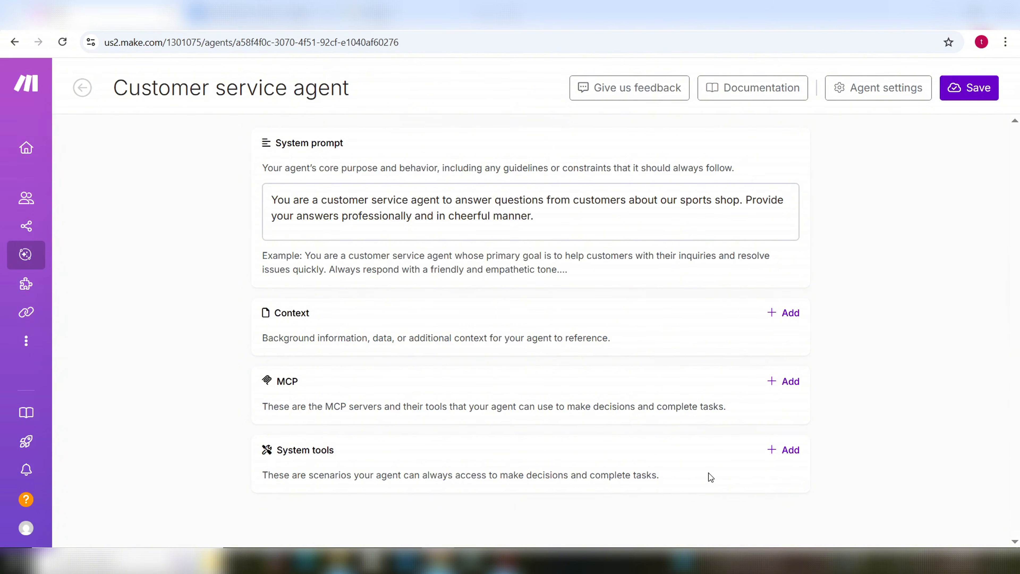
click(788, 451)
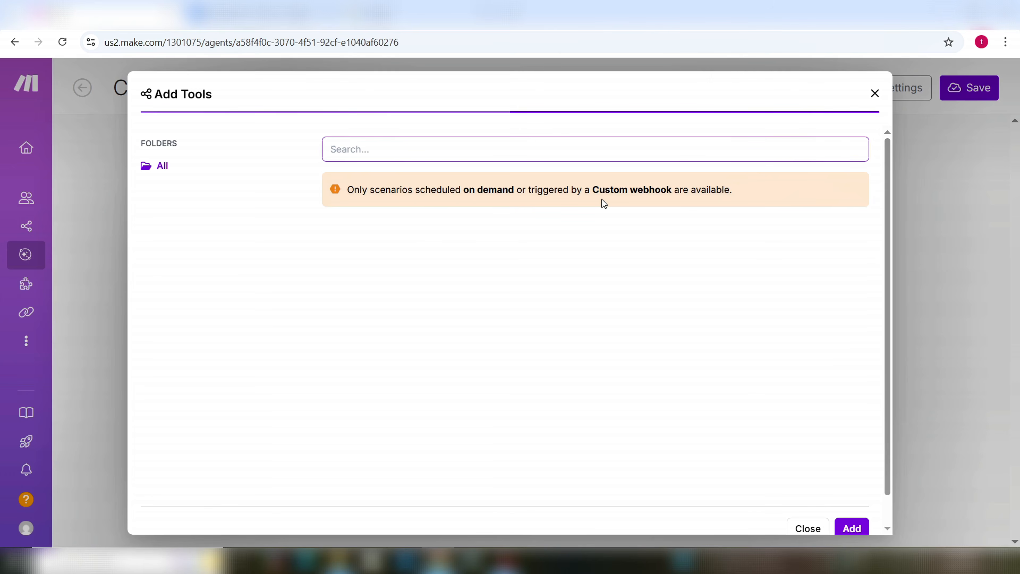
click(819, 526)
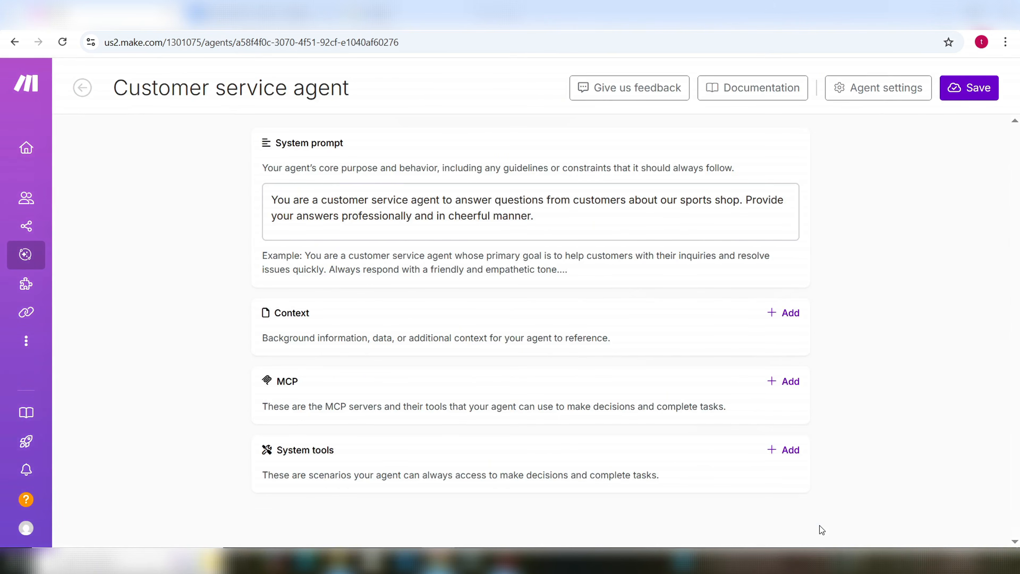
Step: Create a new scenario from the Scenarios list, then switch to the Sports Shop – FAQs document
mouse_move(45, 267)
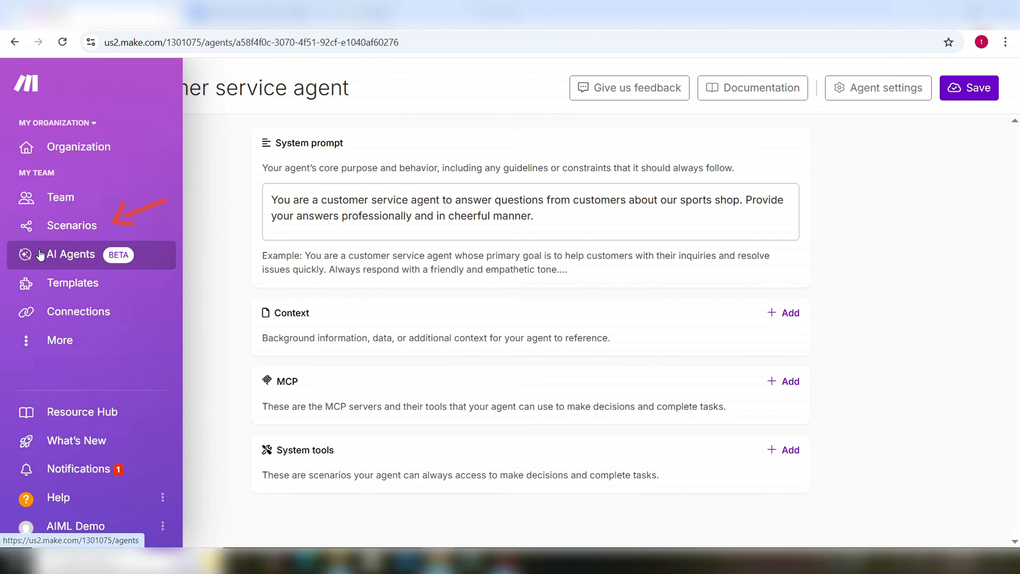
click(60, 229)
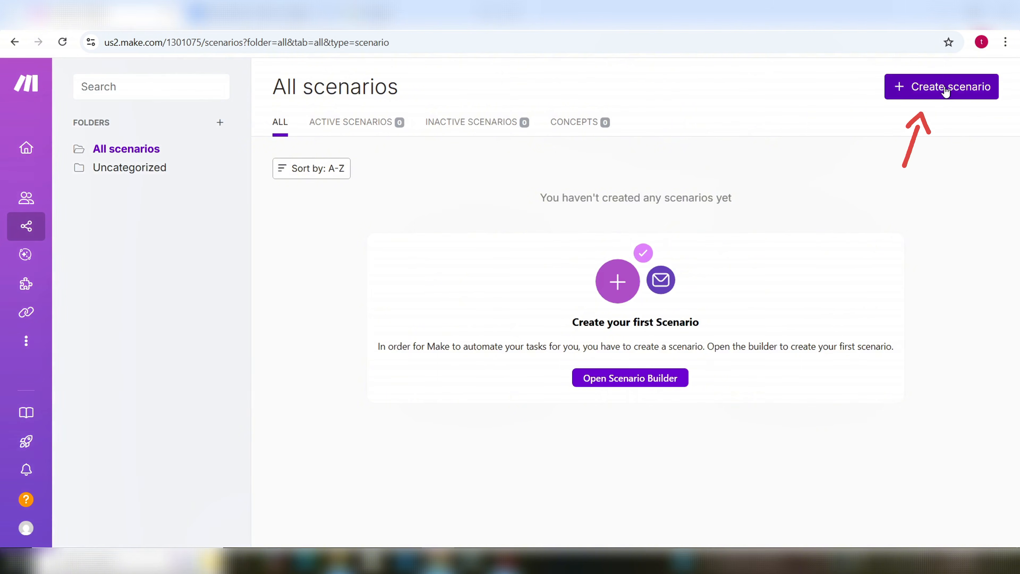
click(946, 92)
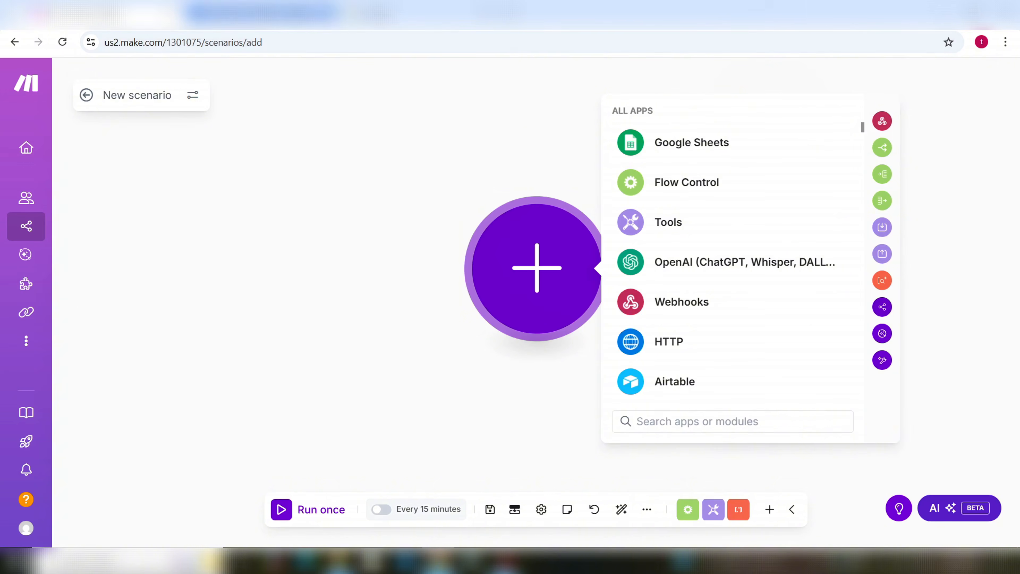
click(257, 15)
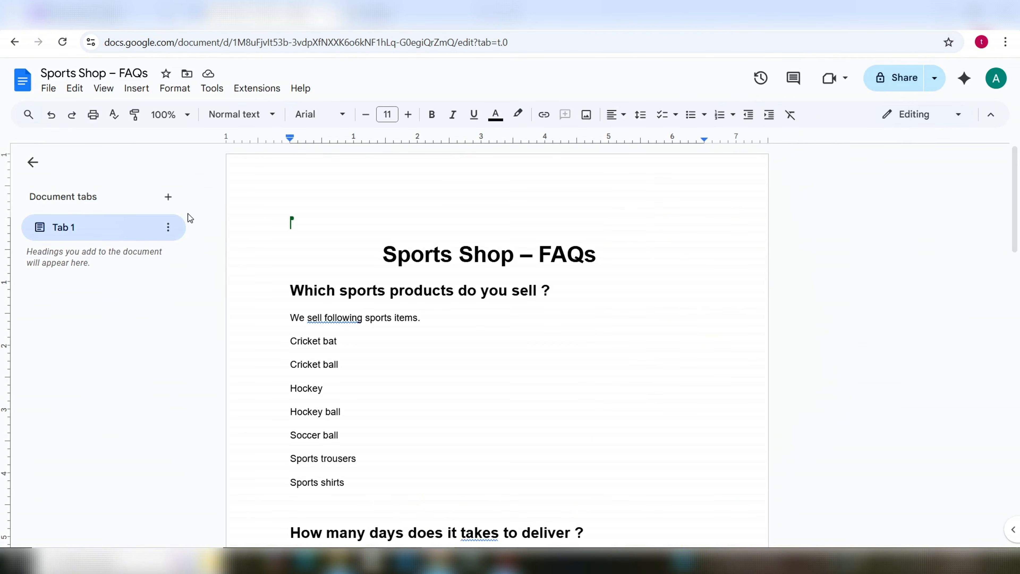
Step: Scroll through the Sports Shop – FAQs document covering products, delivery, payment and returns
scroll(576, 392, down, 5)
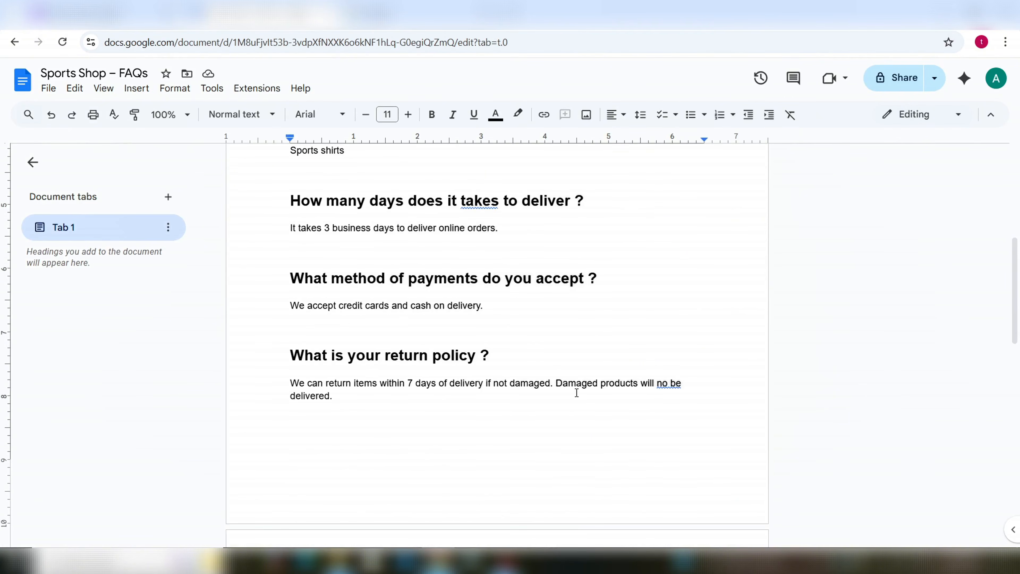
scroll(577, 392, up, 4)
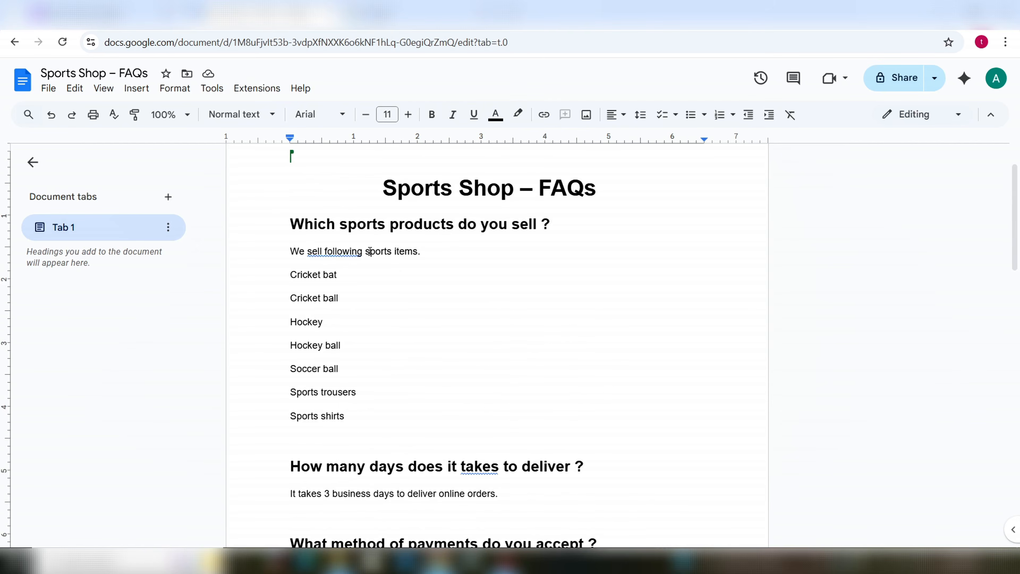
scroll(545, 435, down, 4)
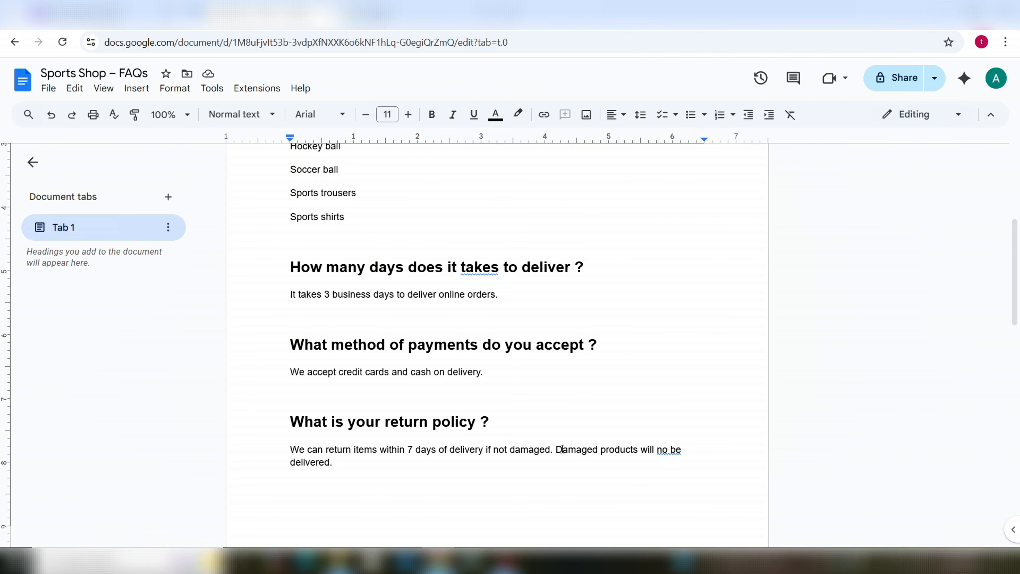
scroll(562, 450, up, 3)
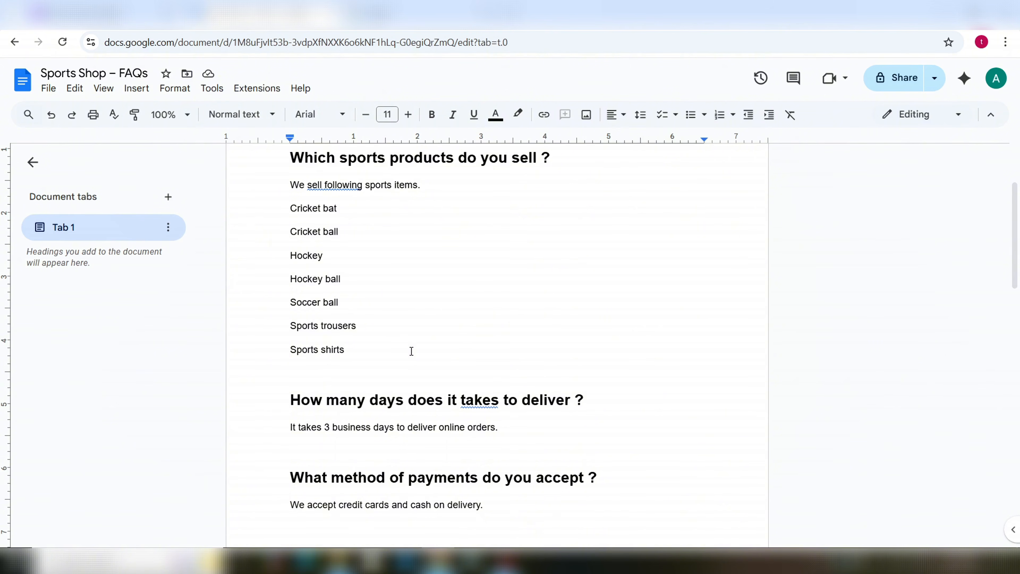
scroll(426, 353, down, 3)
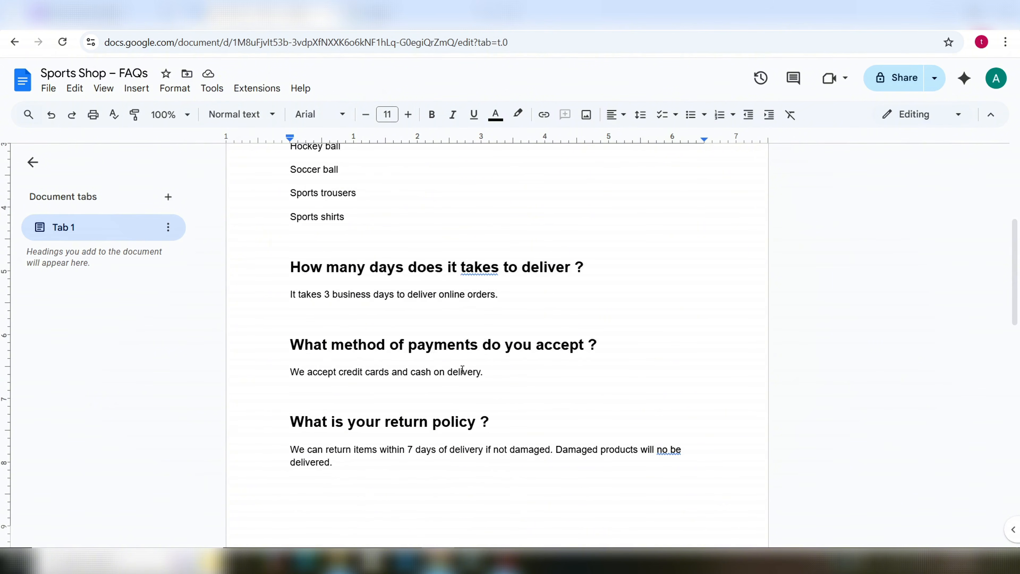
scroll(473, 358, up, 1)
scroll(474, 360, down, 1)
scroll(474, 360, up, 3)
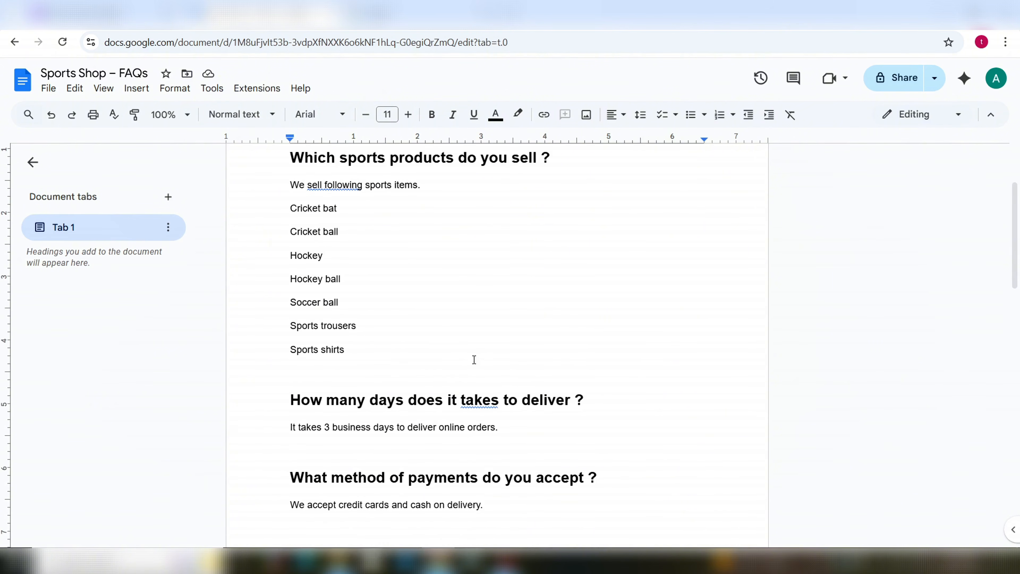
scroll(483, 389, down, 3)
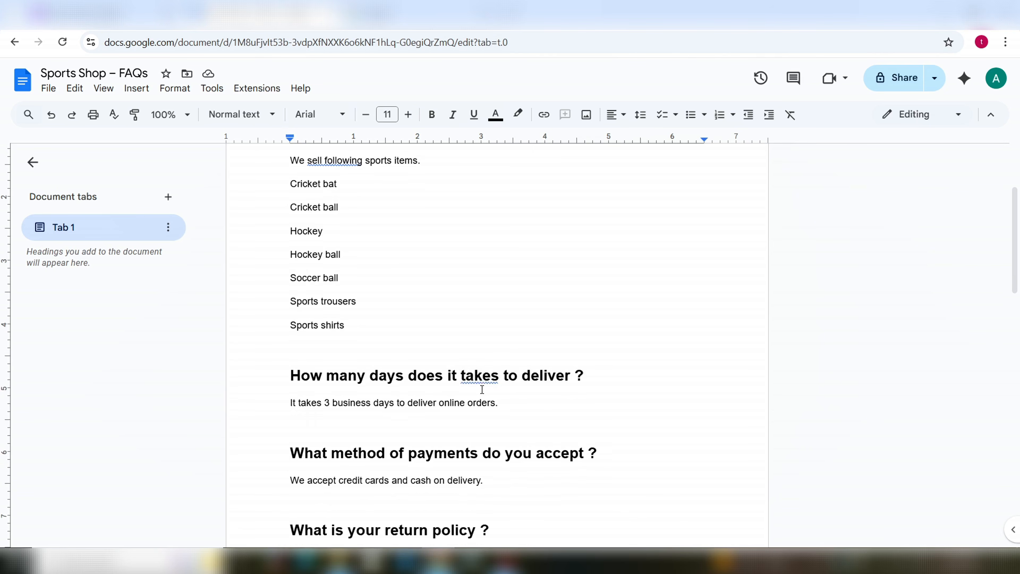
Step: Add a Google Docs 'Get Content of a Document' module reading Sports Shop – FAQs, chosen by dropdown
click(132, 25)
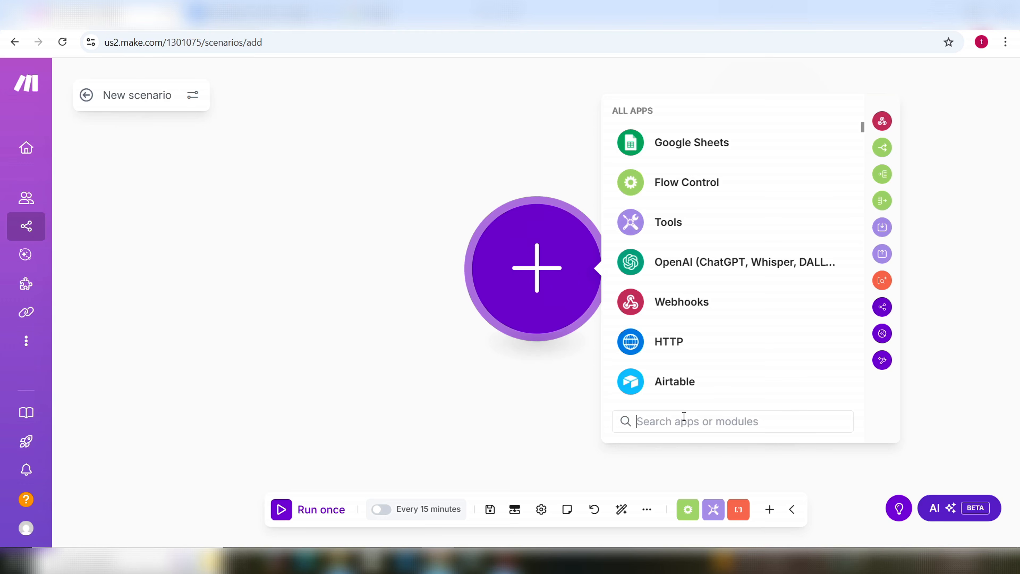
text(docs)
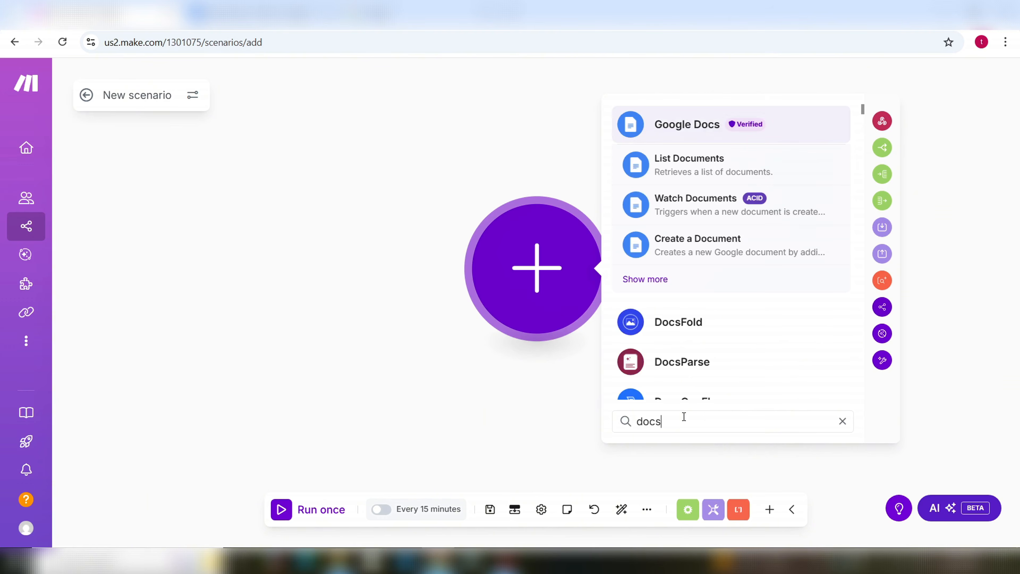
click(695, 132)
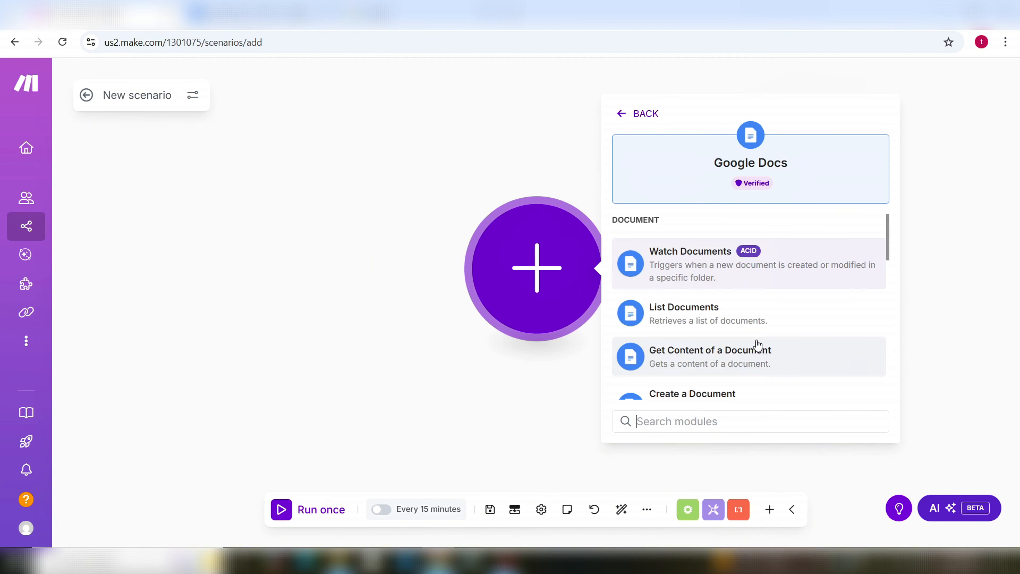
scroll(741, 325, down, 3)
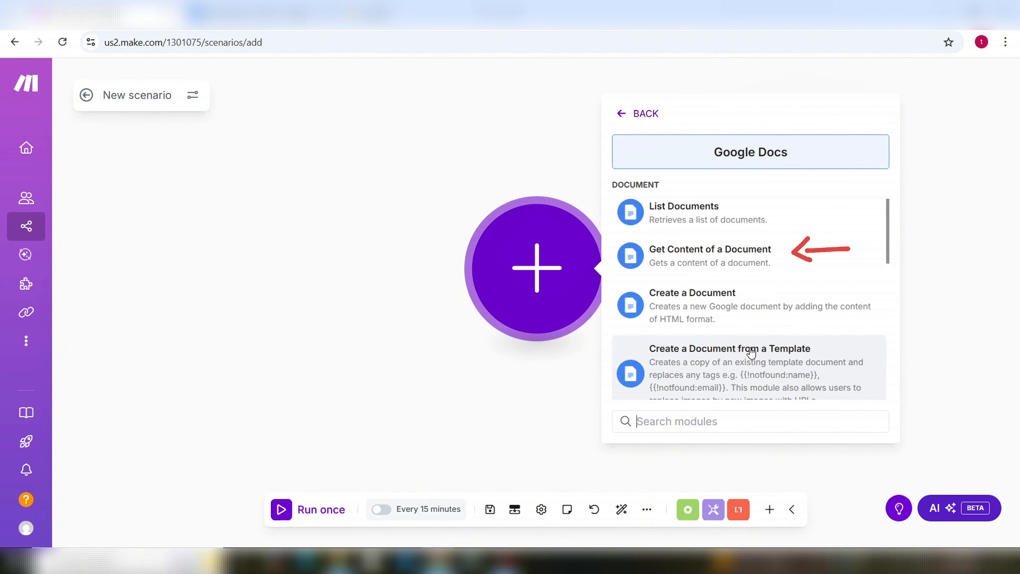
click(711, 258)
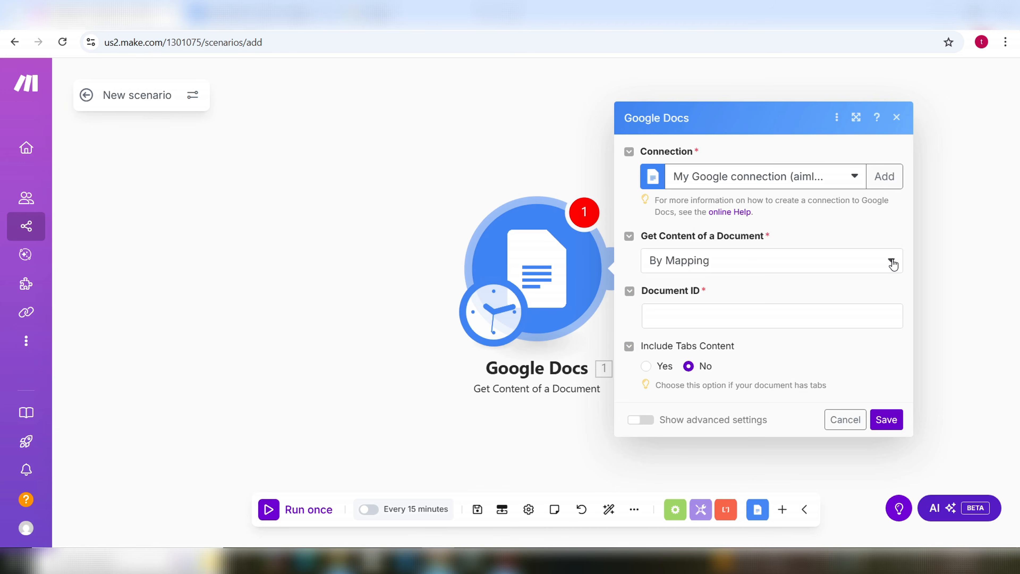
click(891, 262)
click(697, 308)
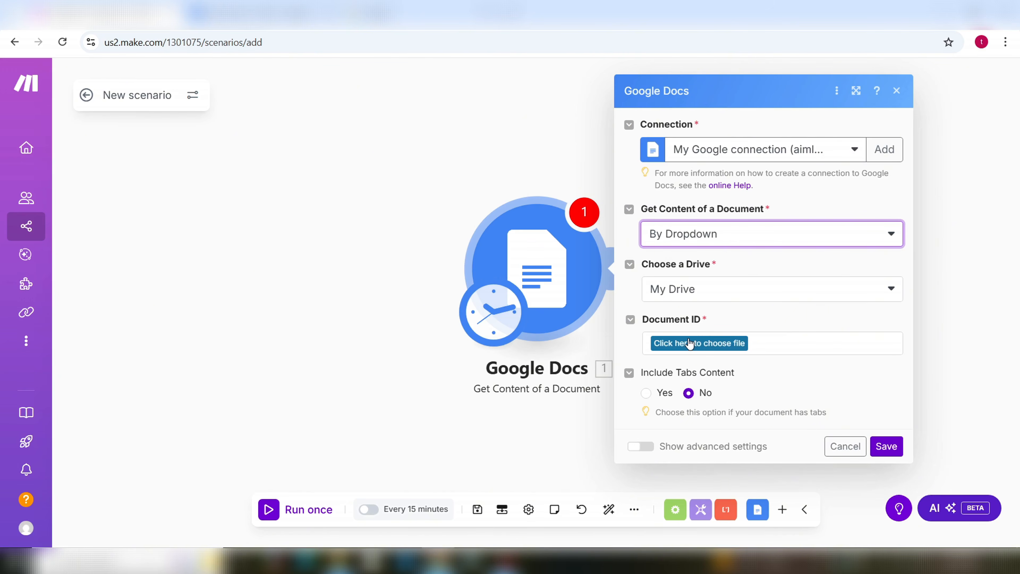
click(710, 346)
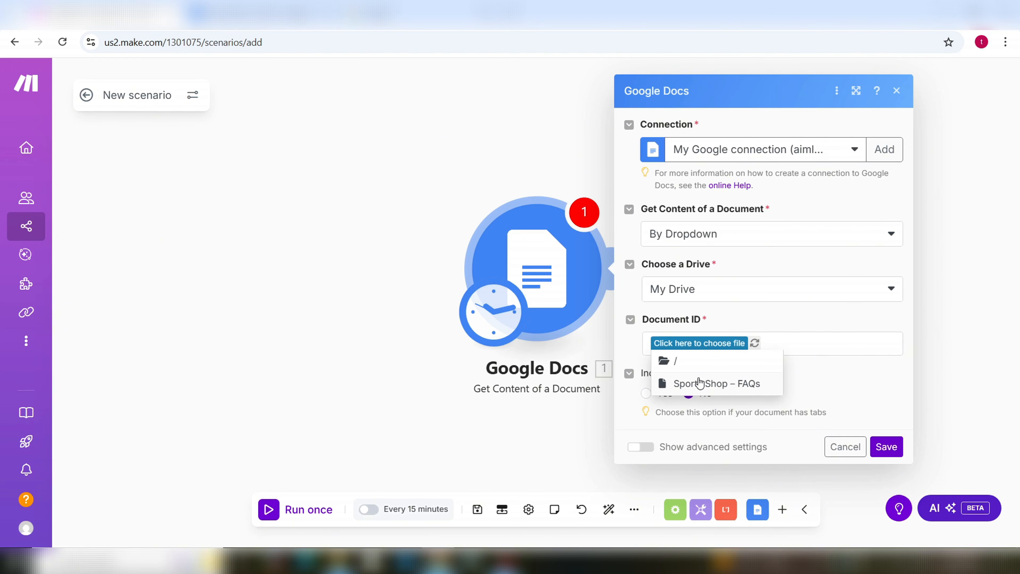
click(702, 387)
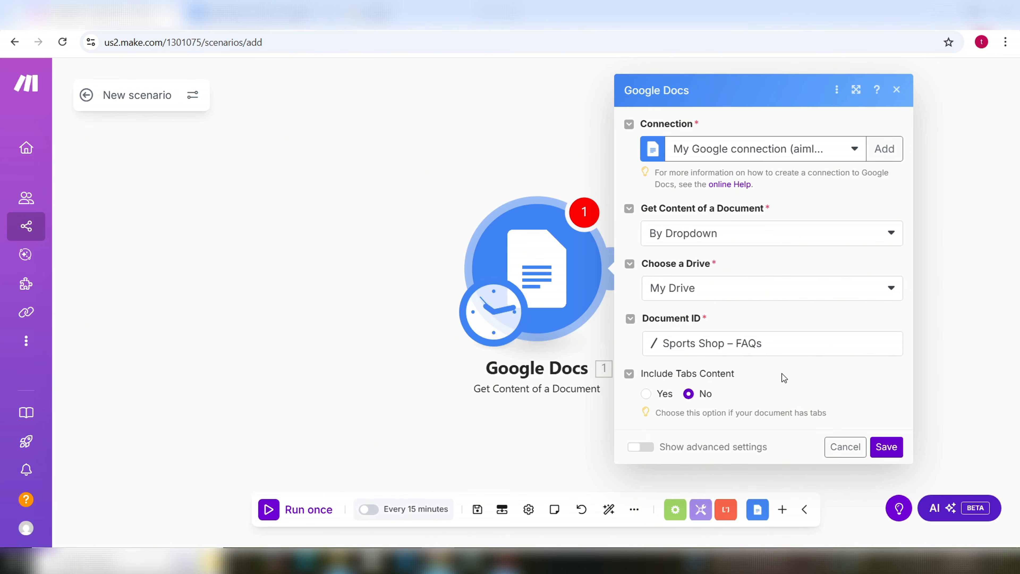
click(888, 448)
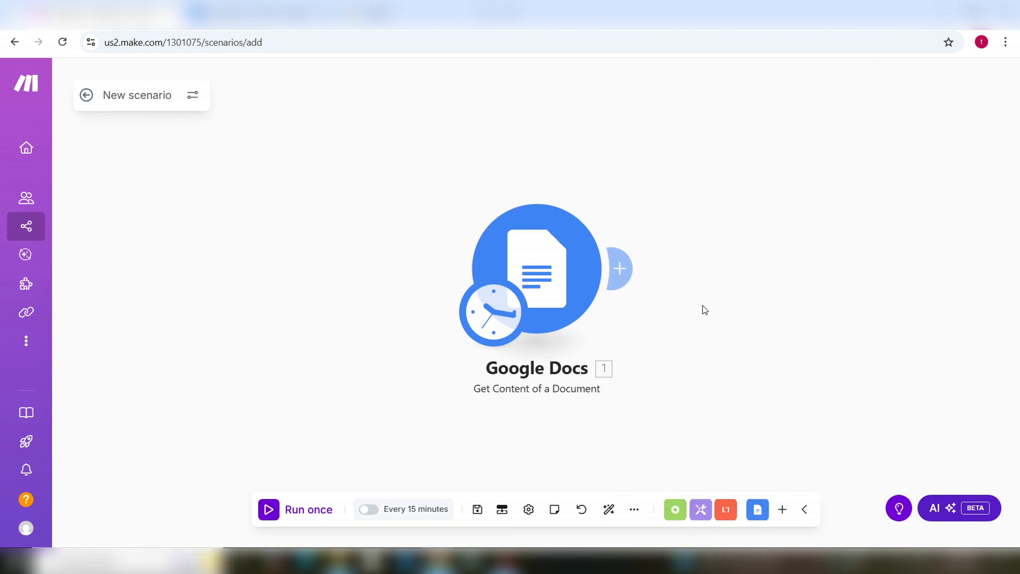
Step: Append a Scenarios 'Return output' module after the Google Docs module
click(628, 273)
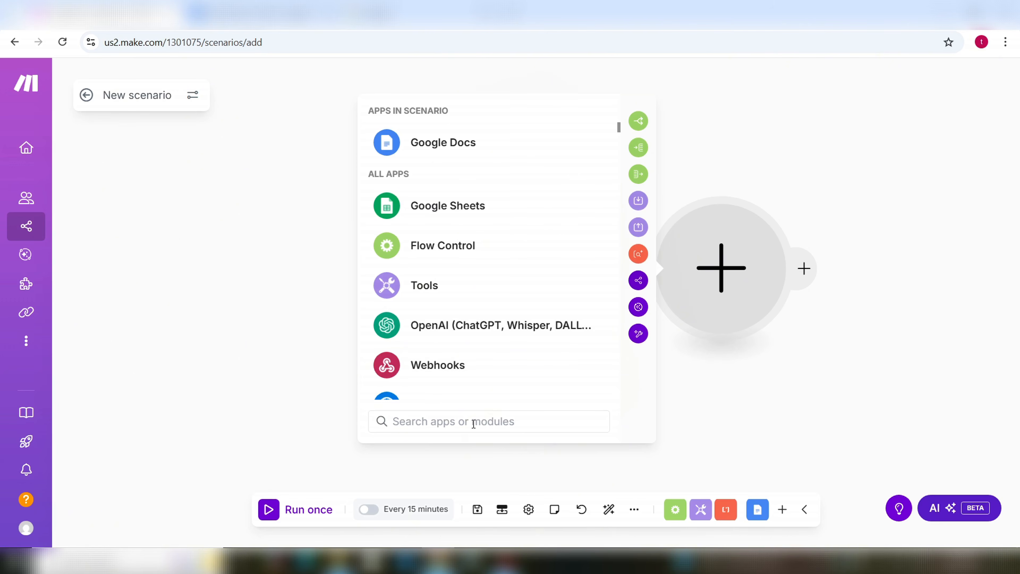
text(scenar)
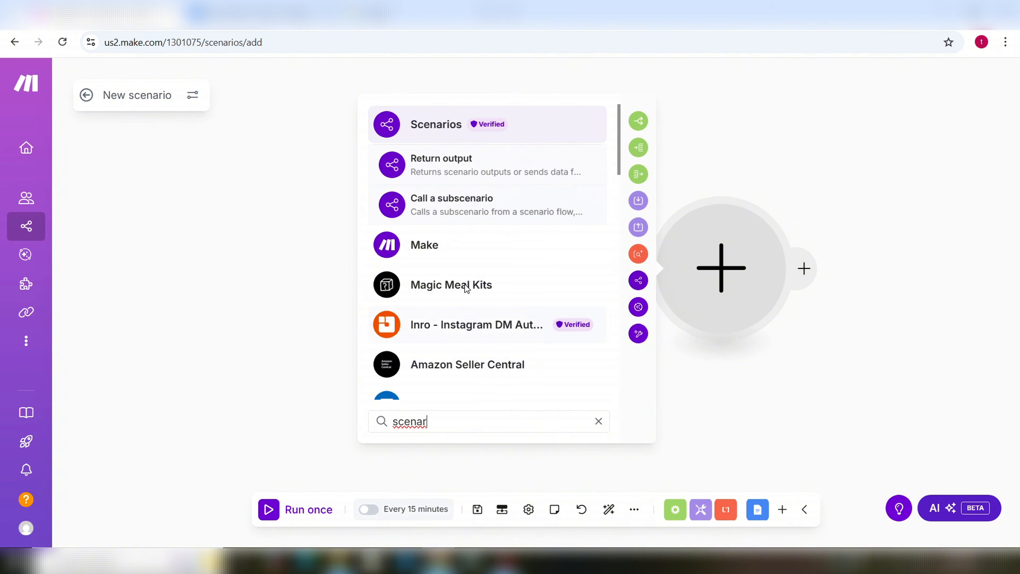
click(431, 128)
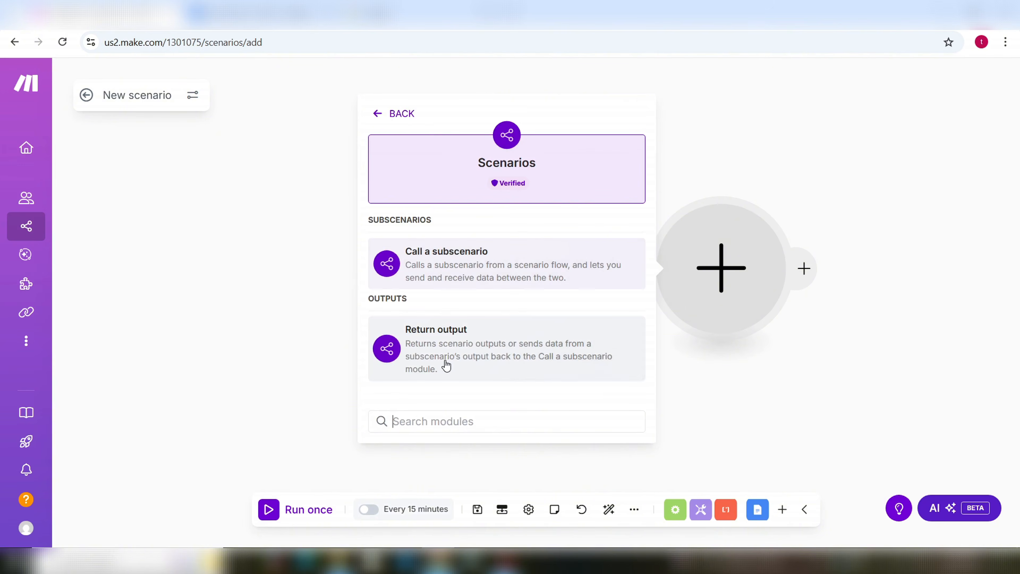
click(448, 345)
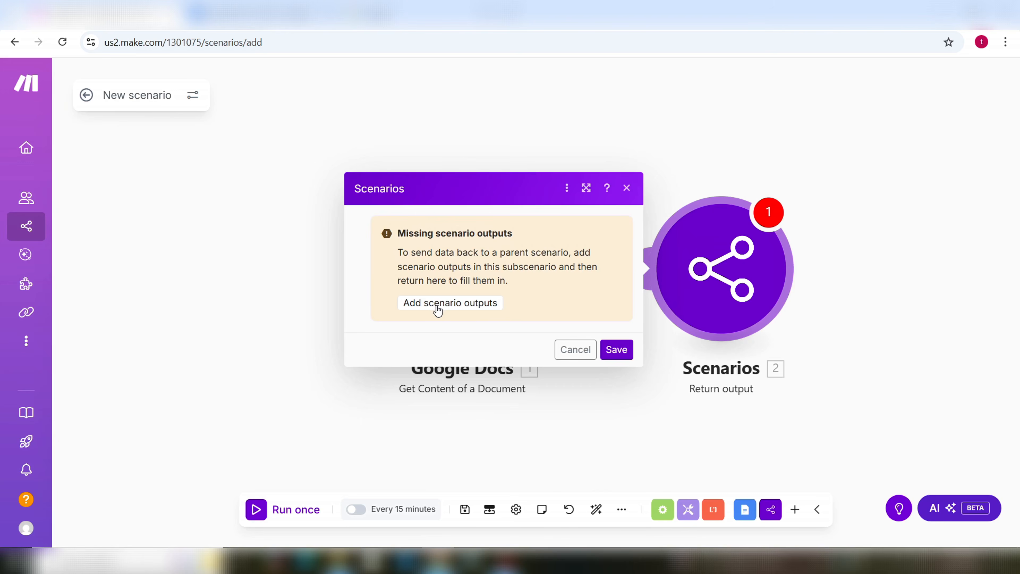
Step: Add a scenario output item named SportsShop_FAQ
click(459, 308)
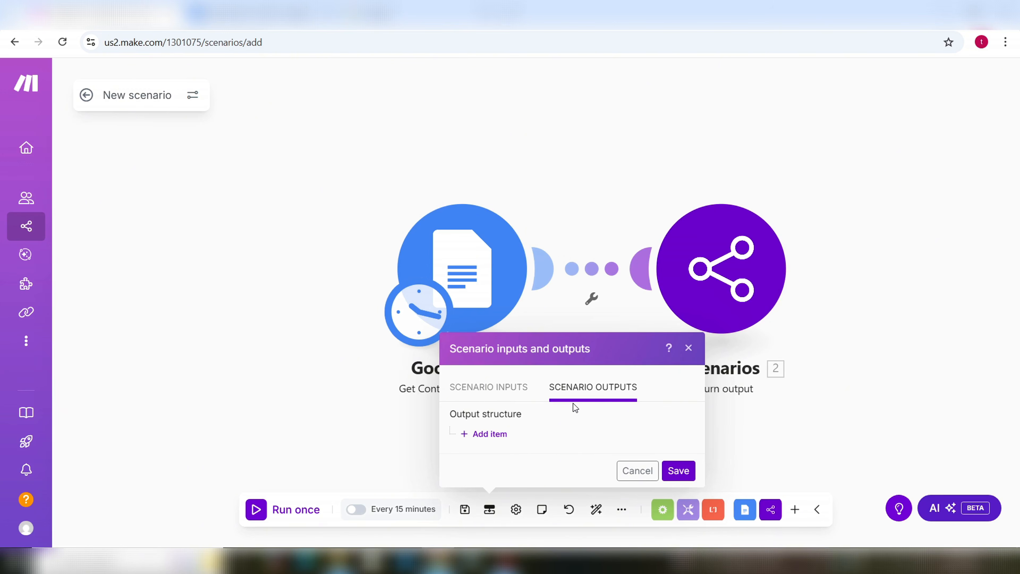
click(486, 441)
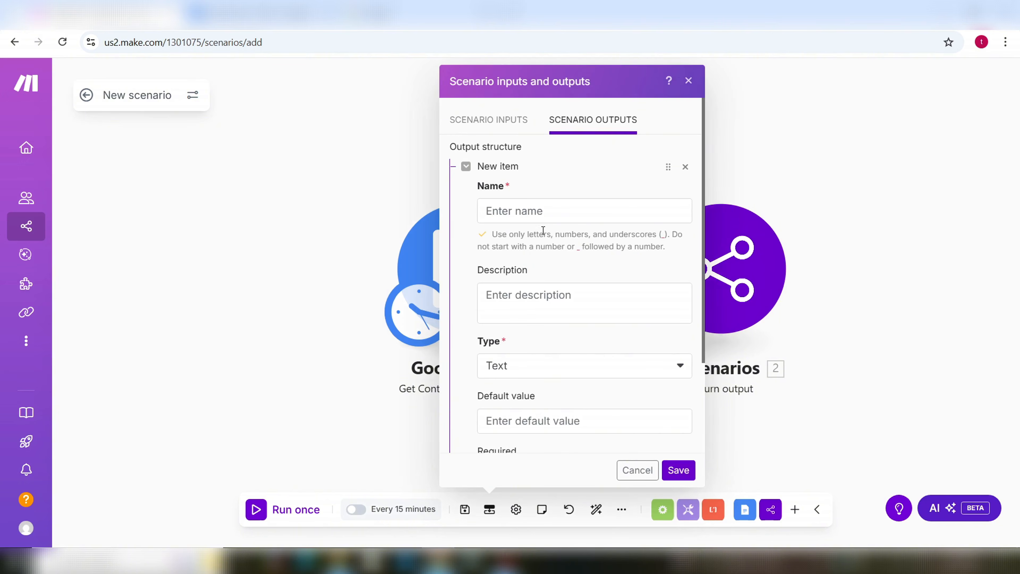
click(544, 208)
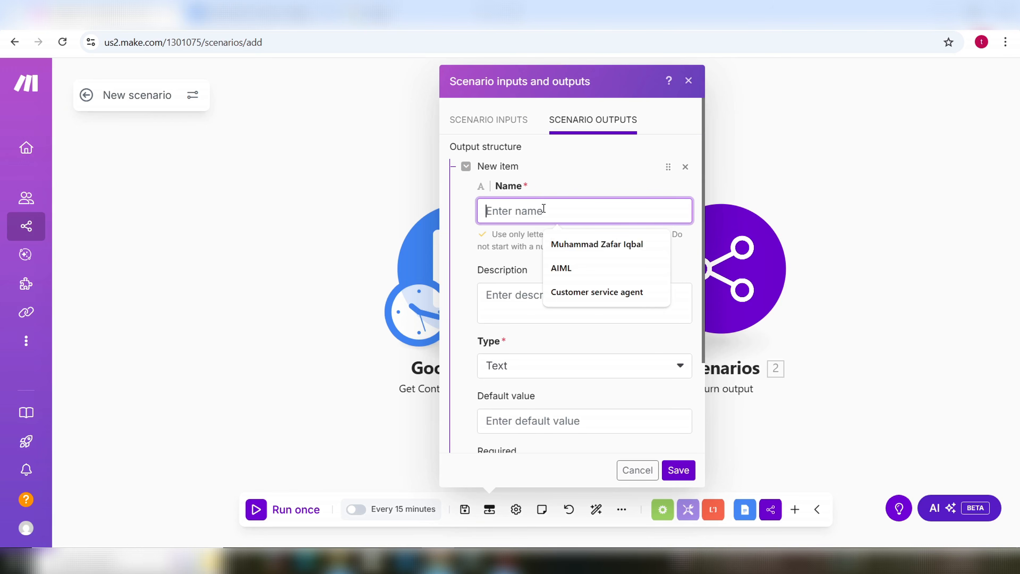
text(Sport)
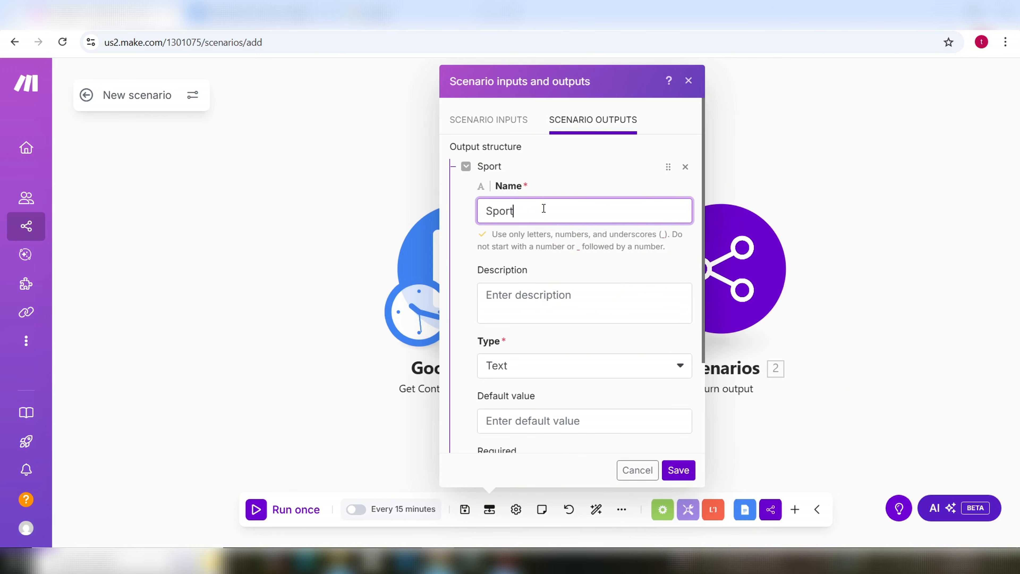
text(sShop_fa)
key(BackSpace)
key(BackSpace)
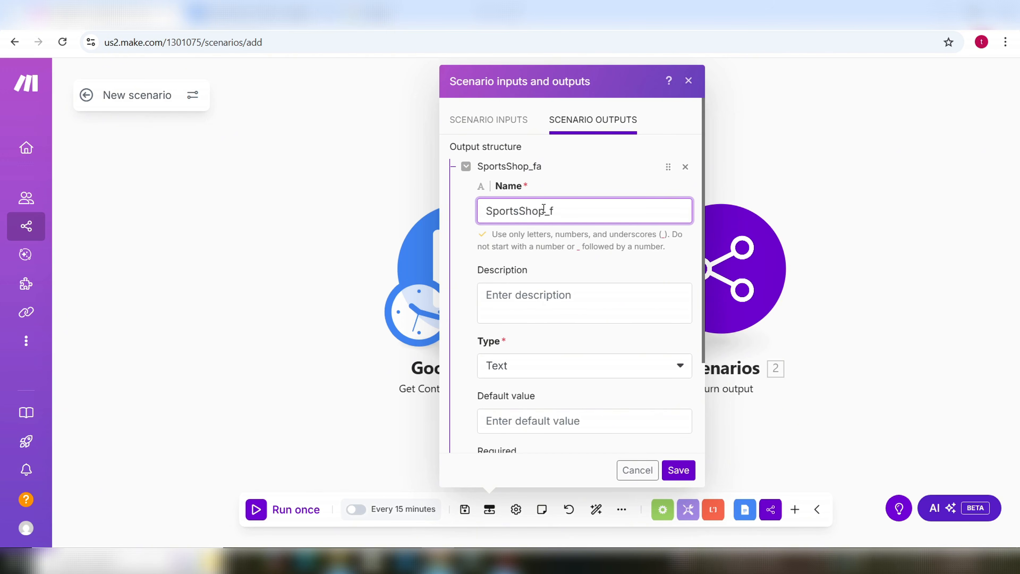
text(FAQ)
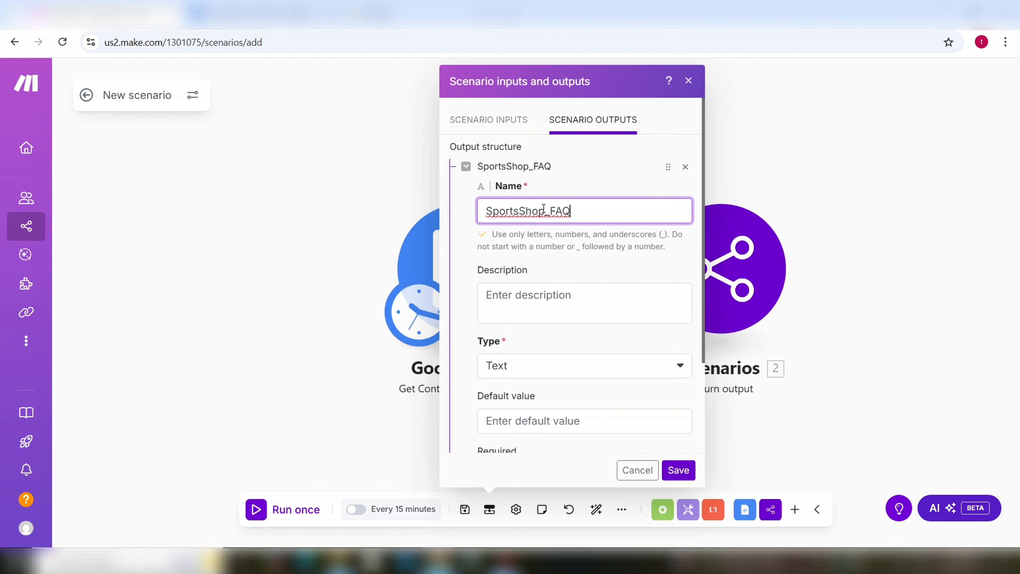
click(545, 212)
Step: Give the SportsShop_FAQ output the description 'Sports shop FAQs' and save the outputs
click(567, 297)
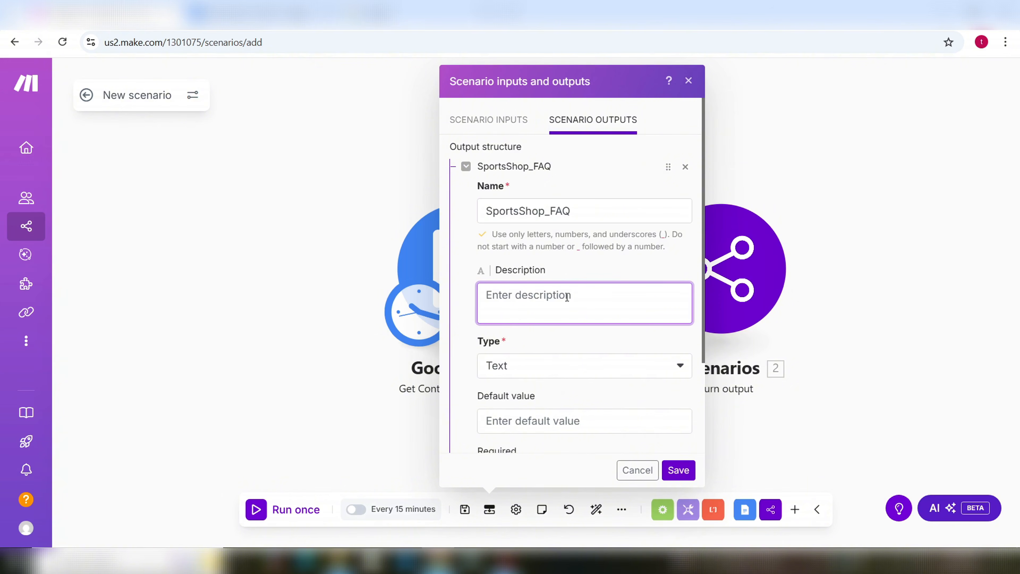
text(Sho)
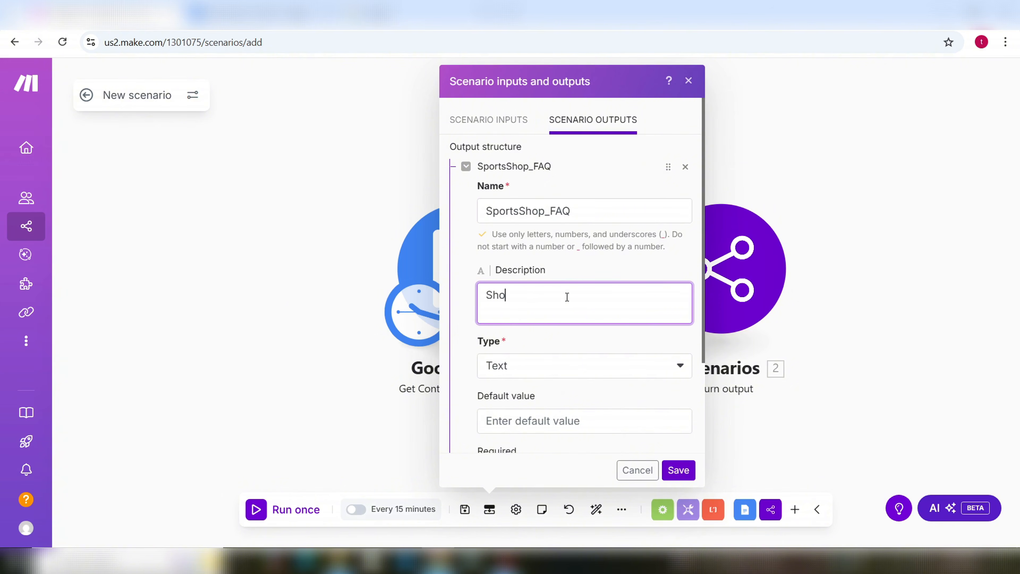
key(BackSpace)
key(BackSpace)
text(ports shop FQ)
key(Left)
text(AQs)
scroll(561, 325, down, 3)
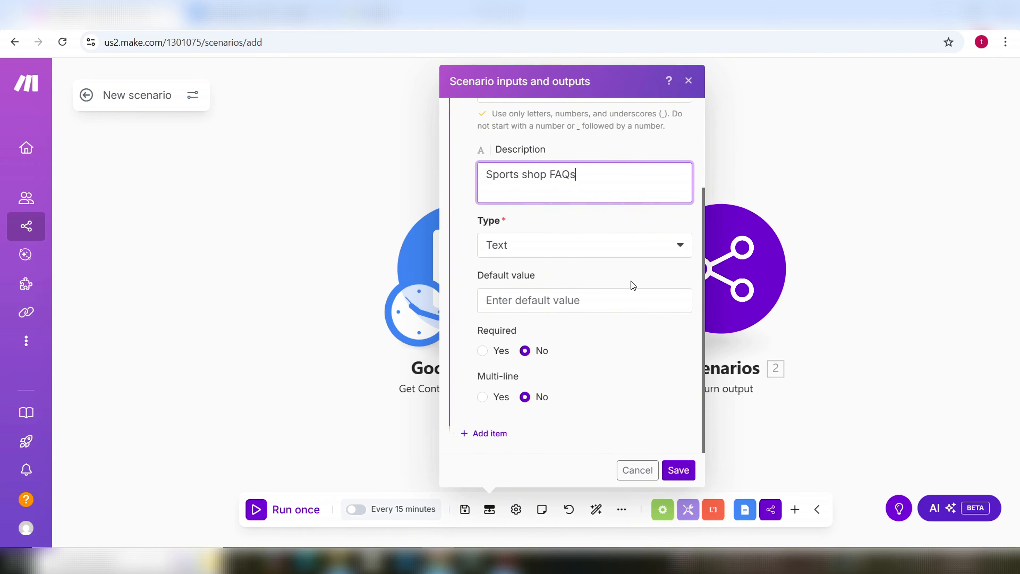
click(679, 471)
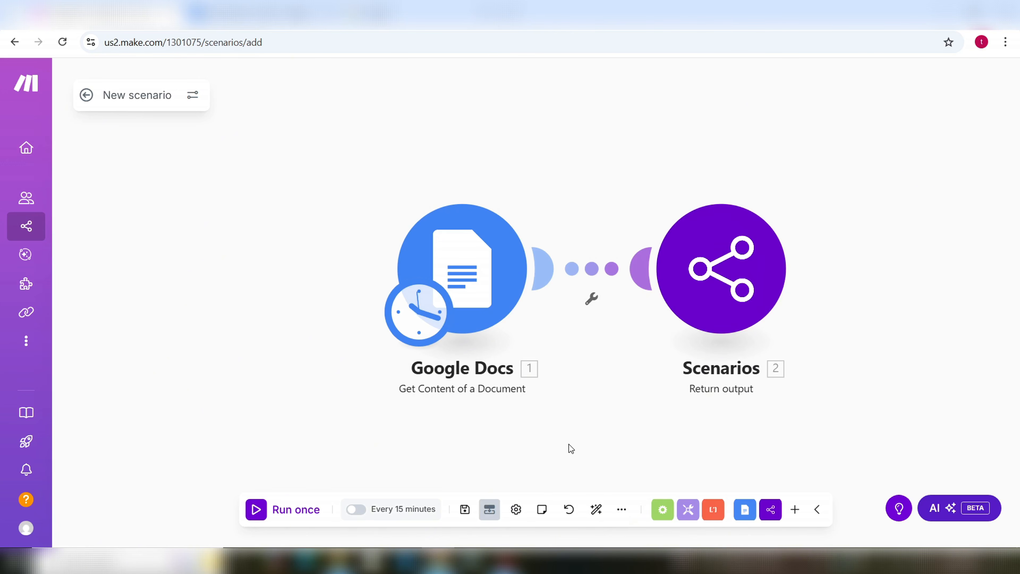
Step: Map the Google Docs Text Content into the Return output's SportsShop_FAQ field and save it
click(733, 298)
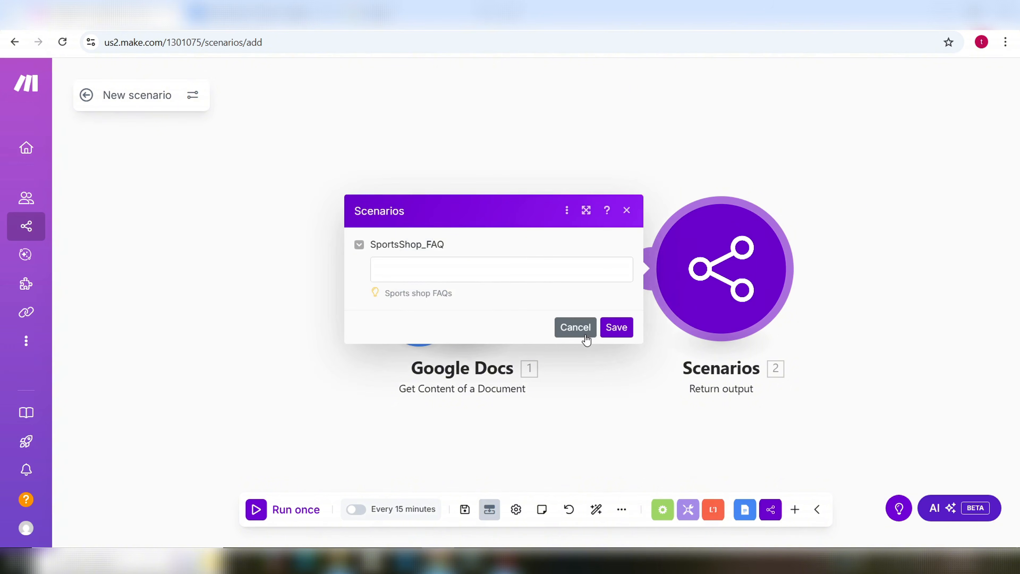
click(575, 328)
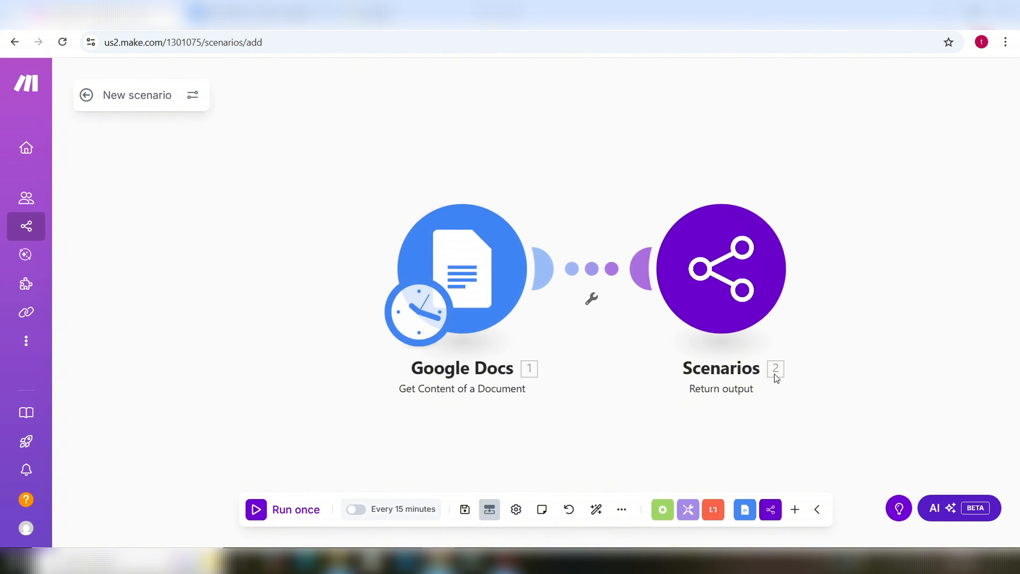
click(710, 296)
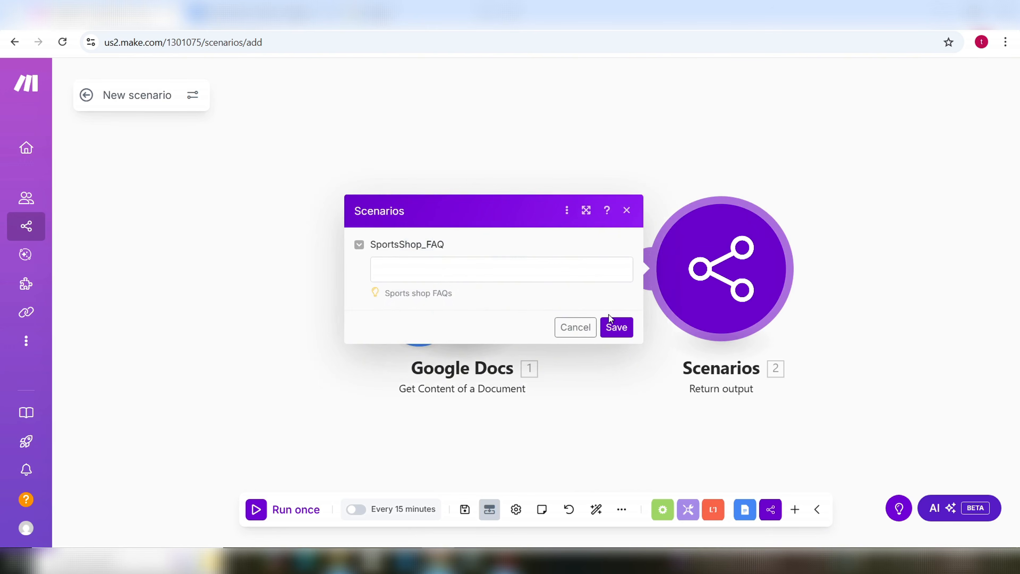
click(444, 269)
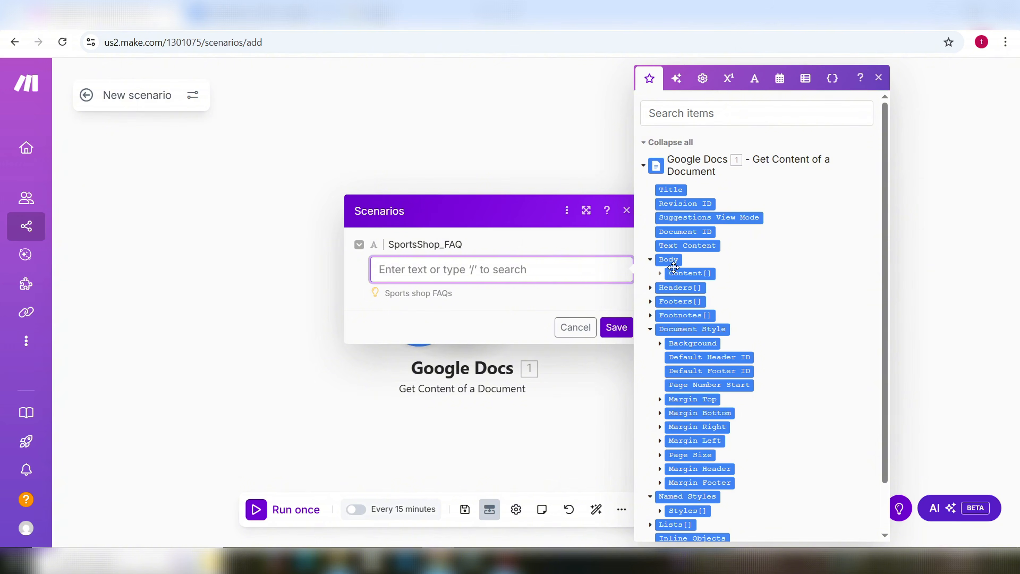
click(689, 246)
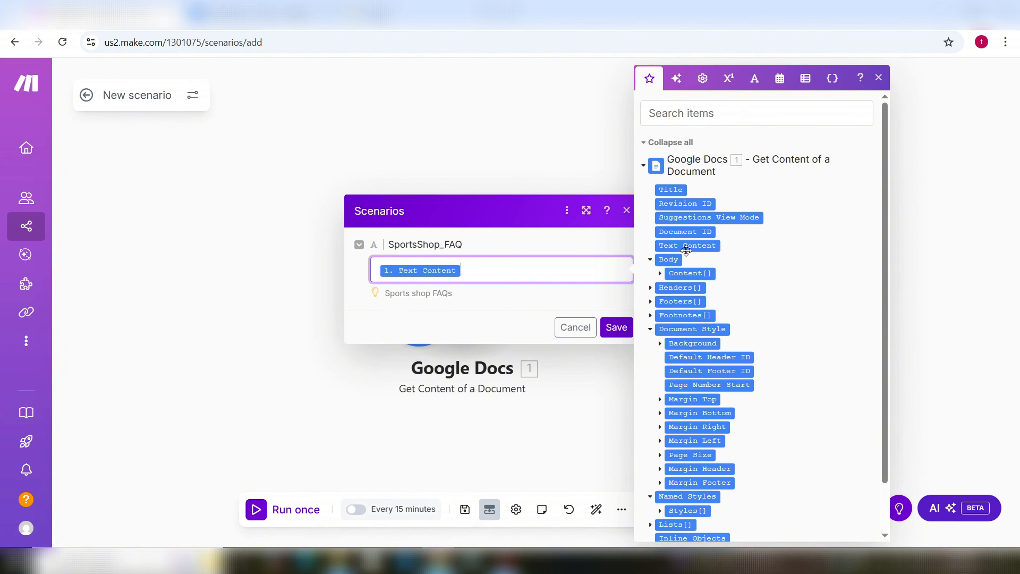
click(615, 328)
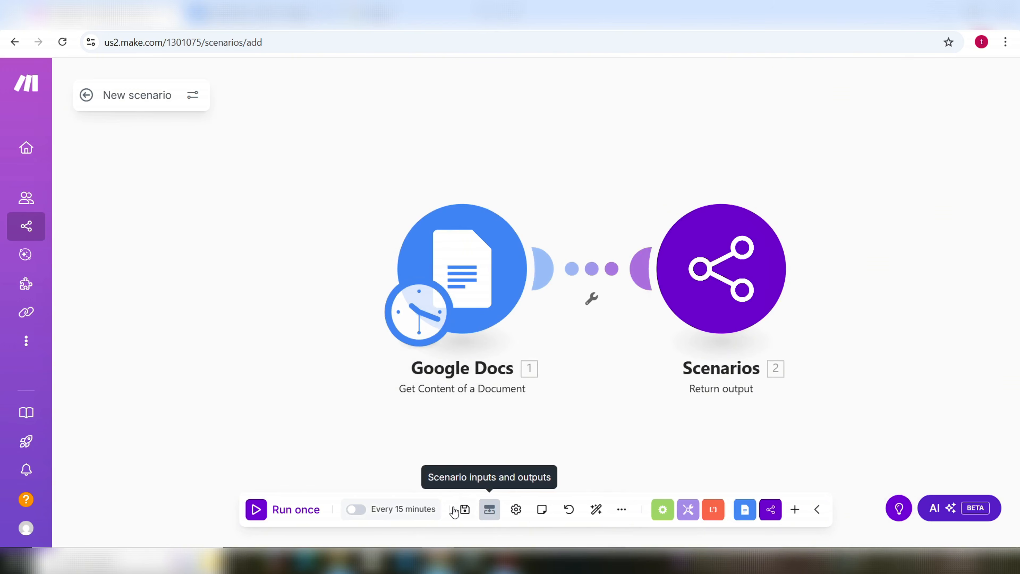
Step: Run the scenario once and inspect the returned SportsShop_FAQ text in the Return output results
click(256, 510)
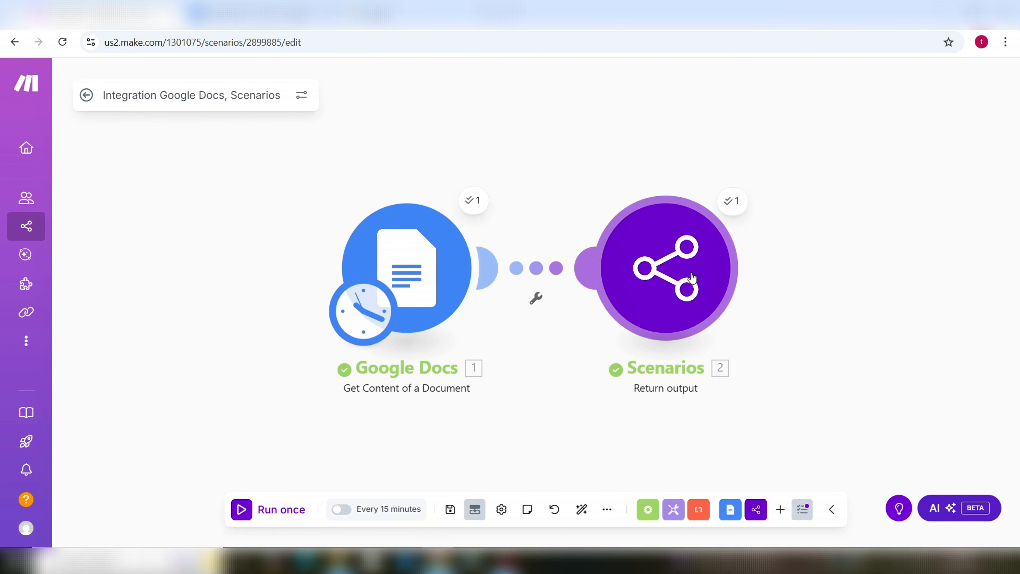
click(732, 201)
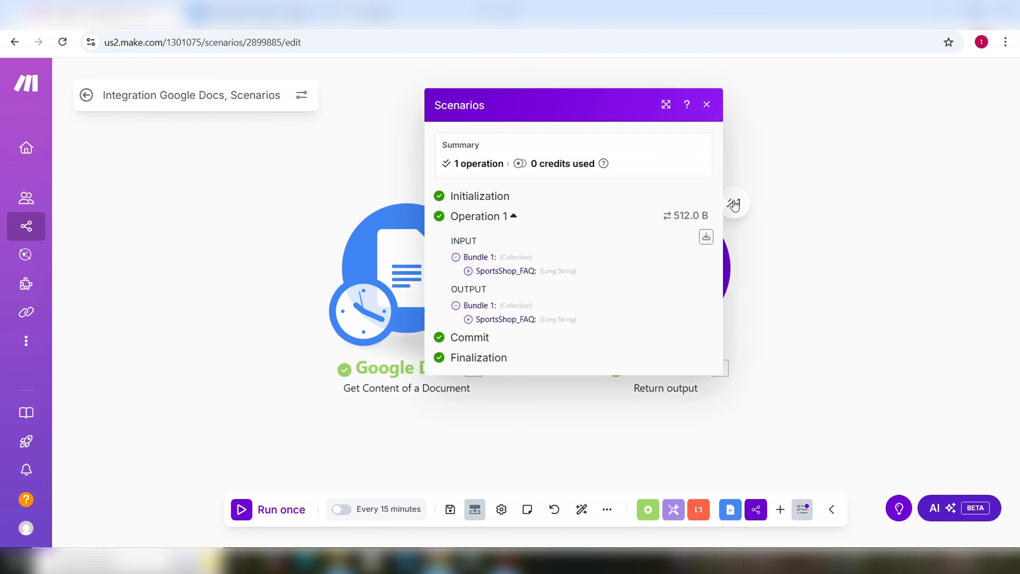
click(469, 319)
scroll(561, 362, down, 3)
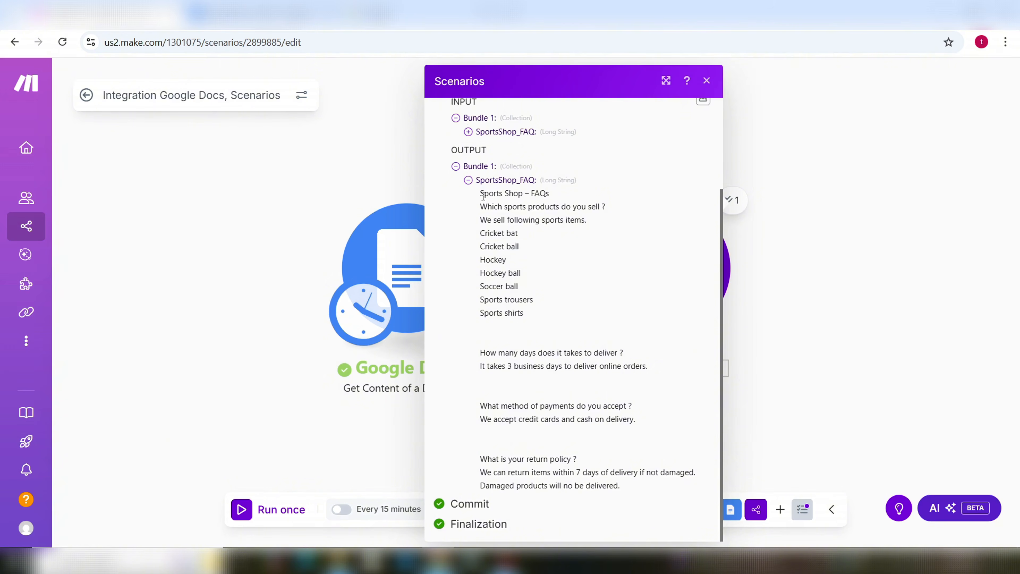
drag(480, 200, 630, 488)
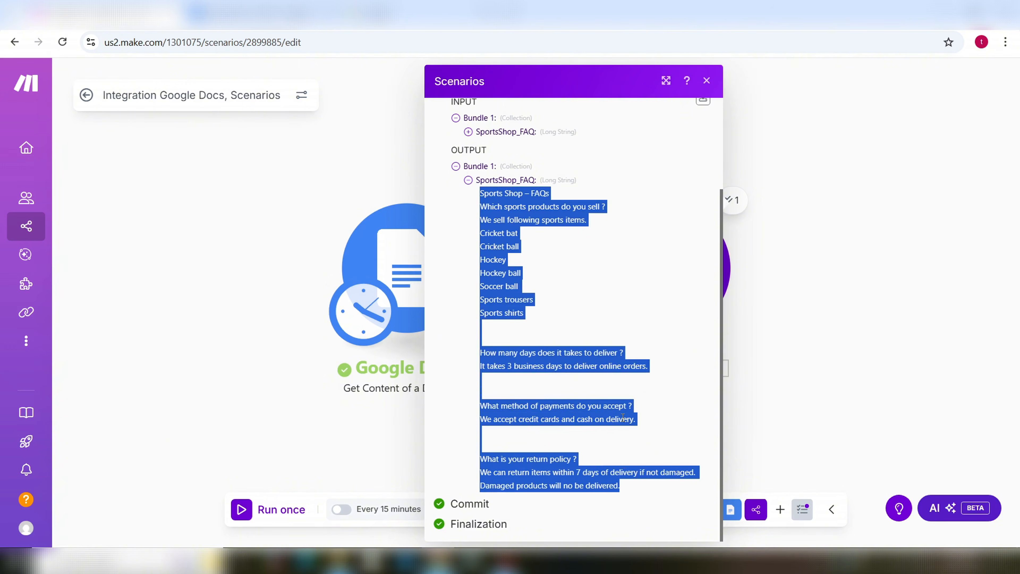
key(Escape)
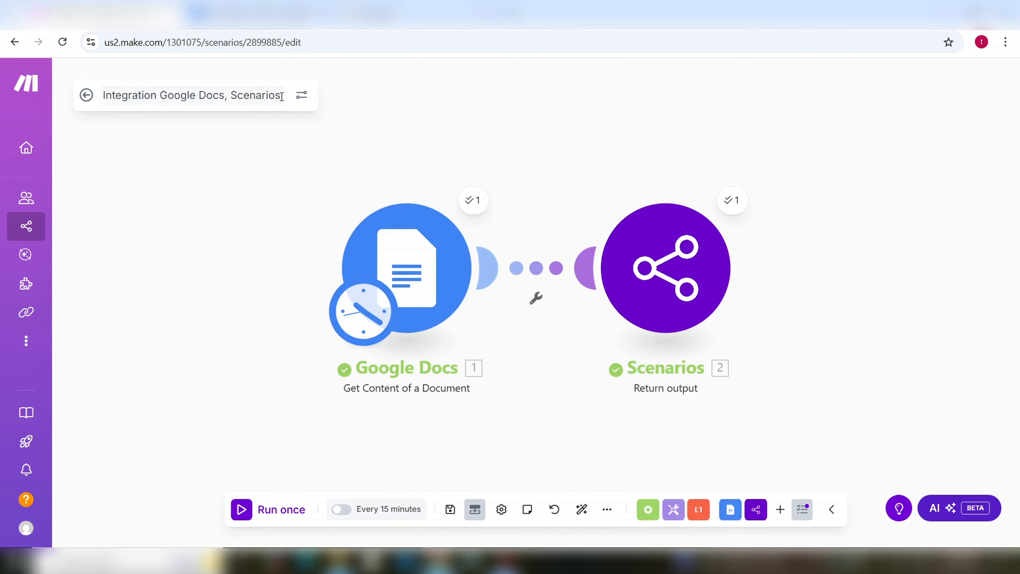
Step: Replace the scenario title with 'SportShop FAQs Tool'
drag(282, 97, 116, 134)
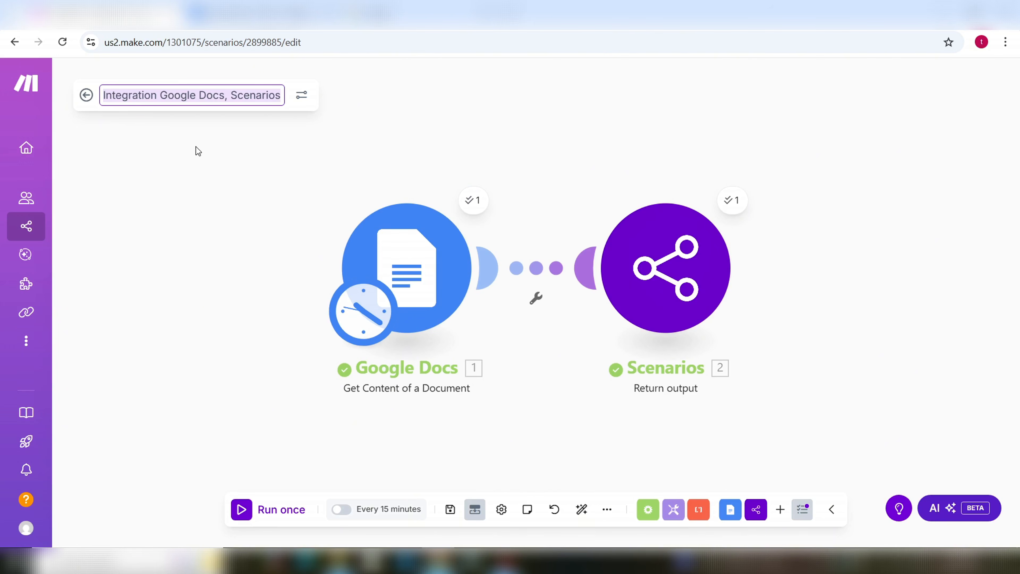
text(S)
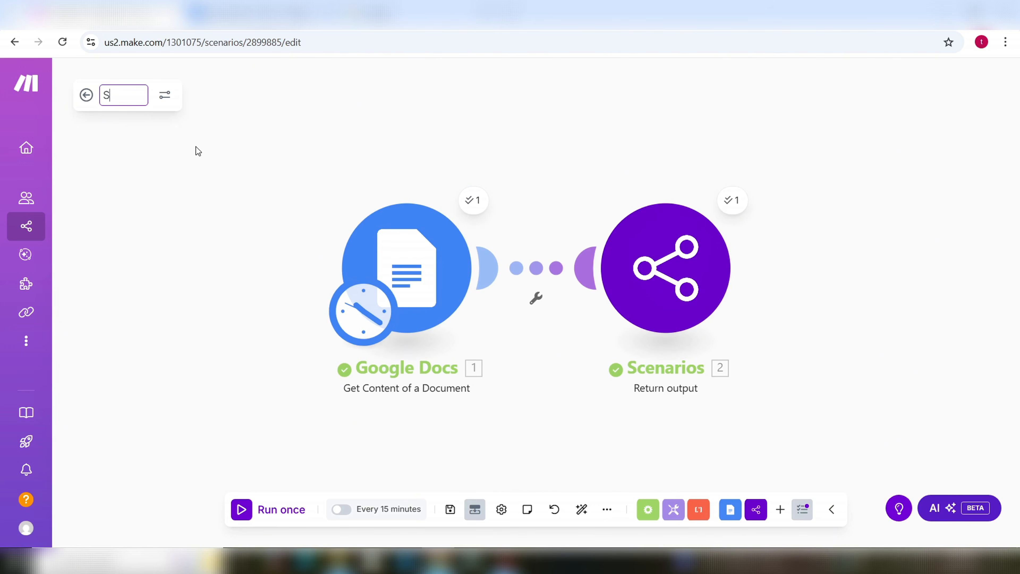
text(portShop)
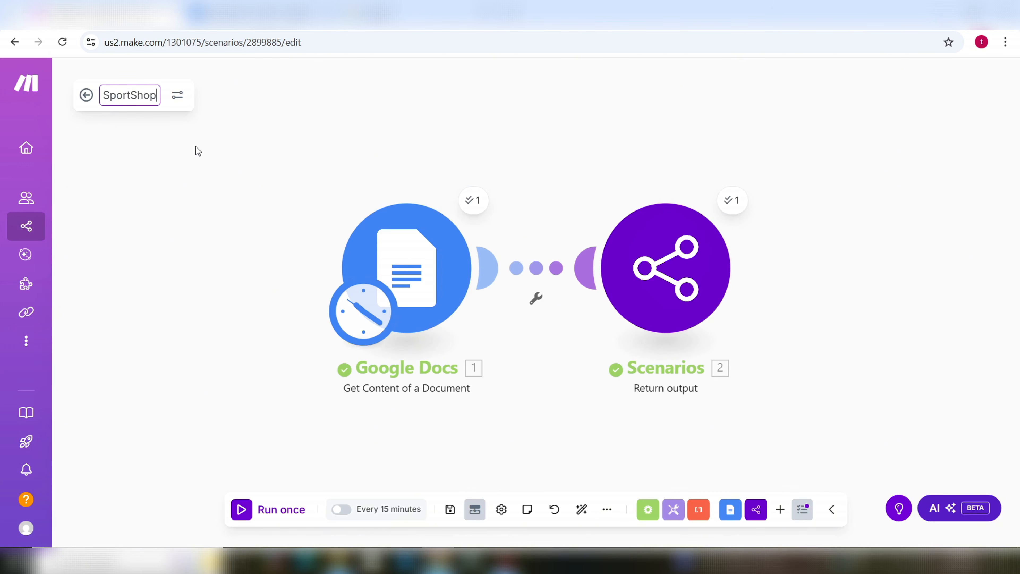
text( FA)
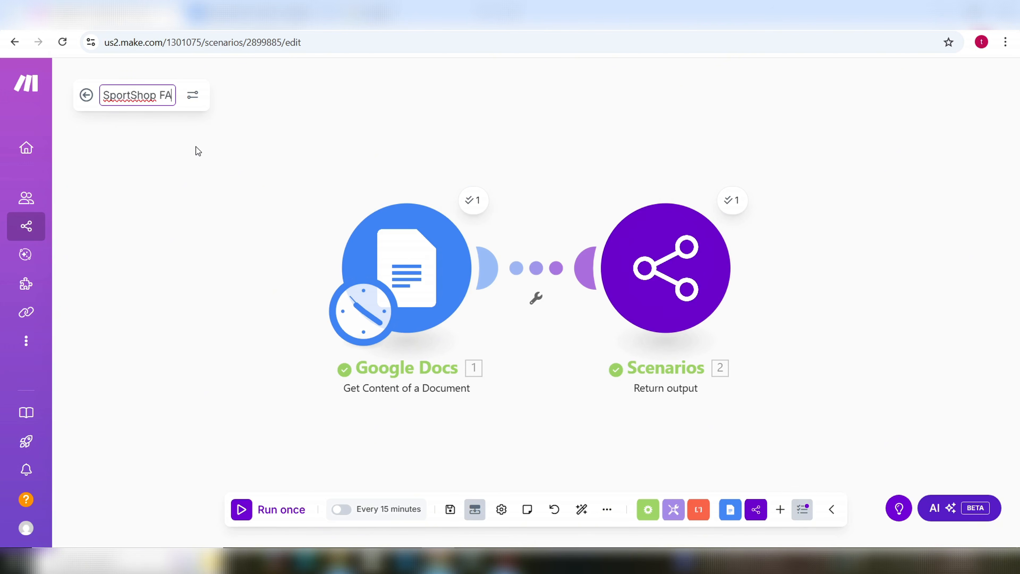
text(Qs Tool)
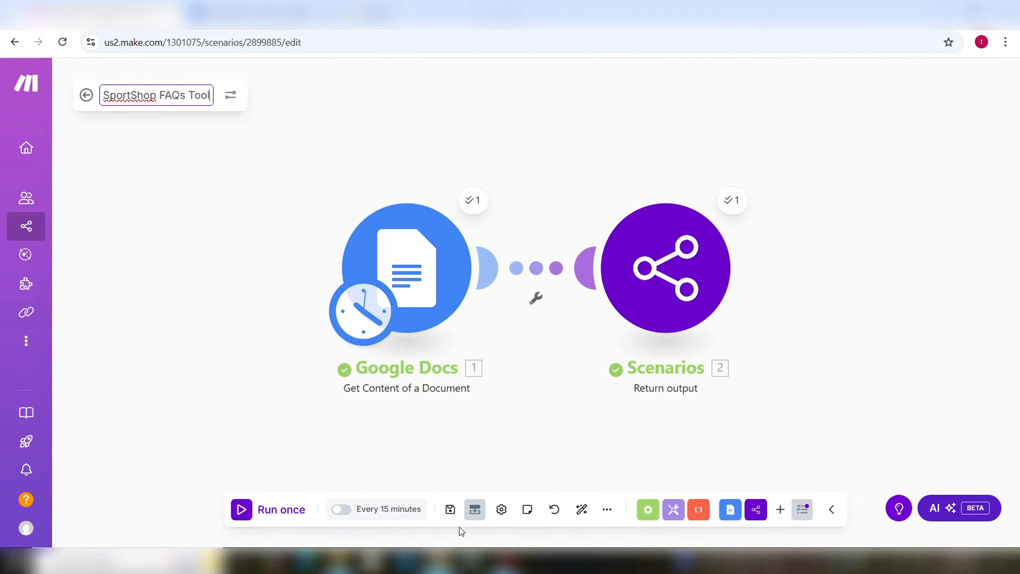
click(450, 509)
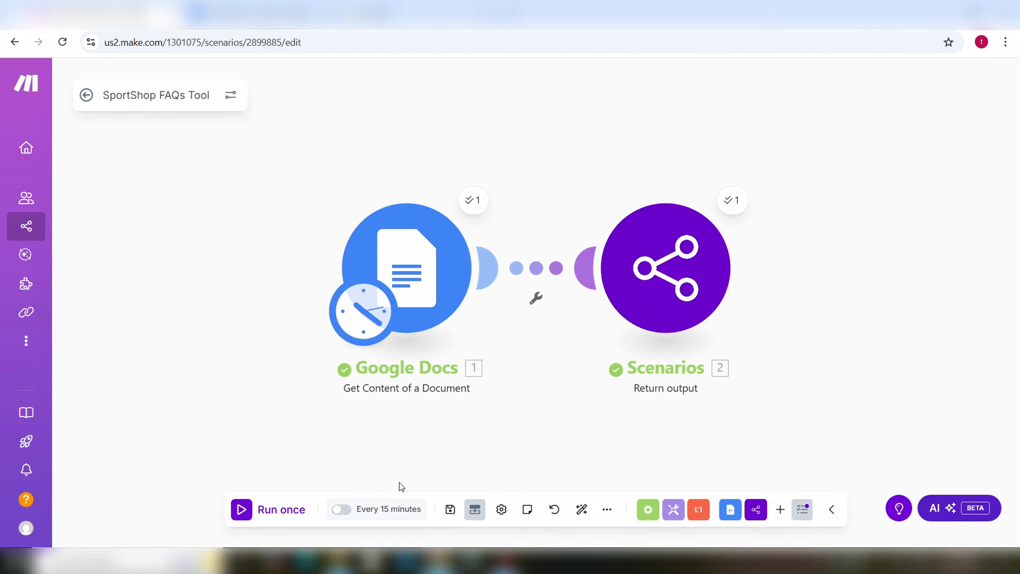
Step: Set the scenario schedule to On demand, activate the scenario and save it
click(388, 513)
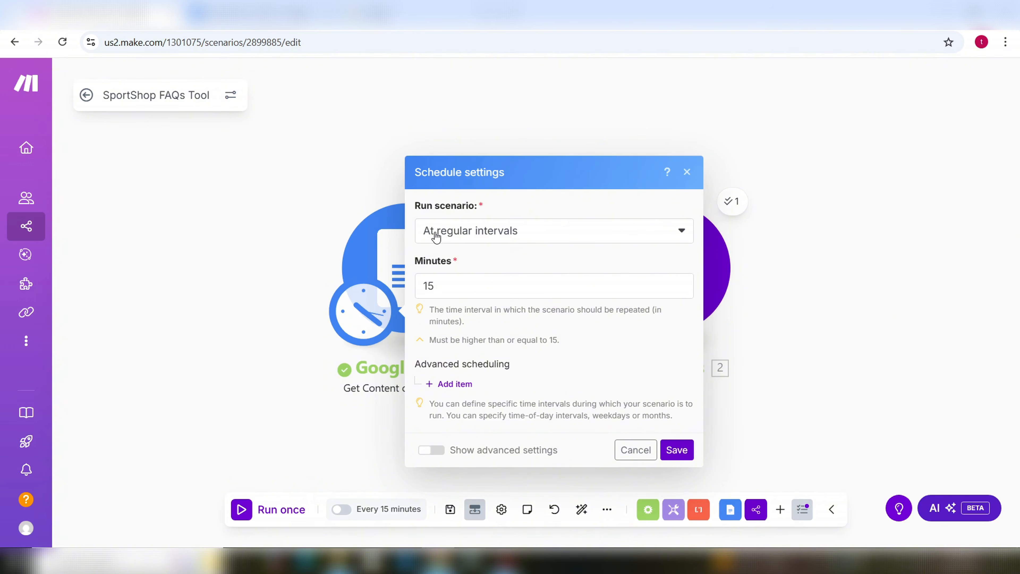
click(679, 234)
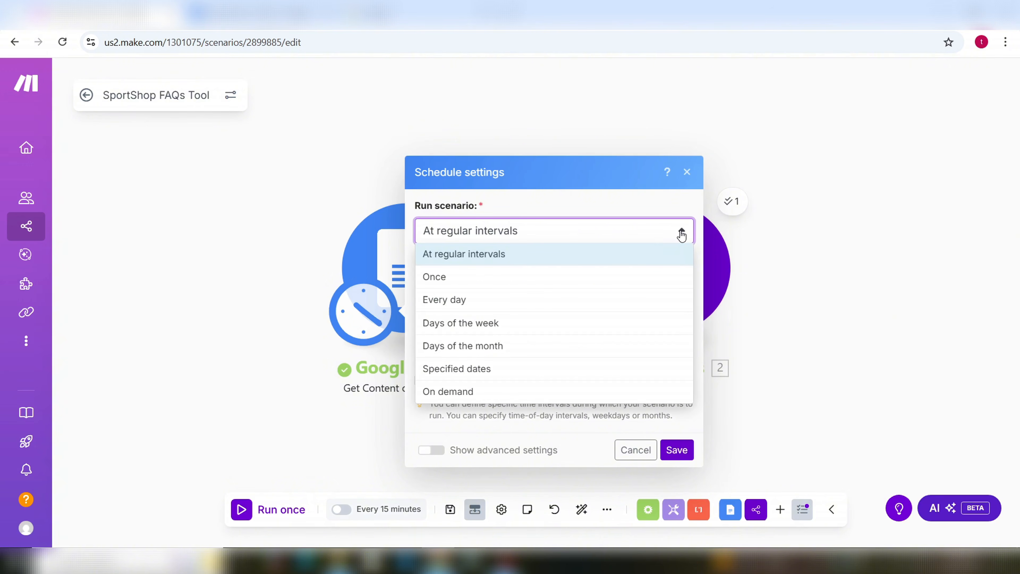
click(460, 393)
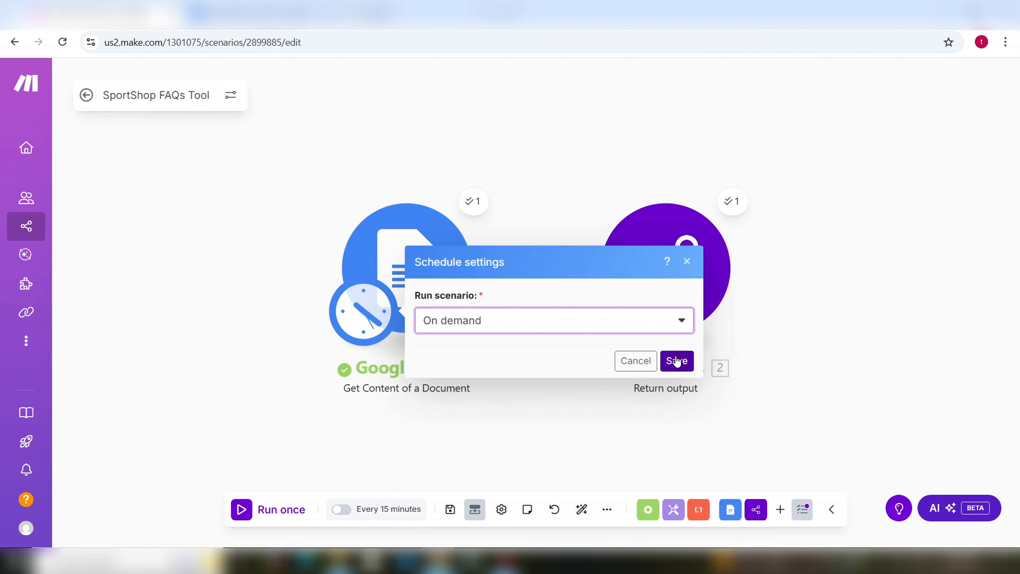
click(677, 361)
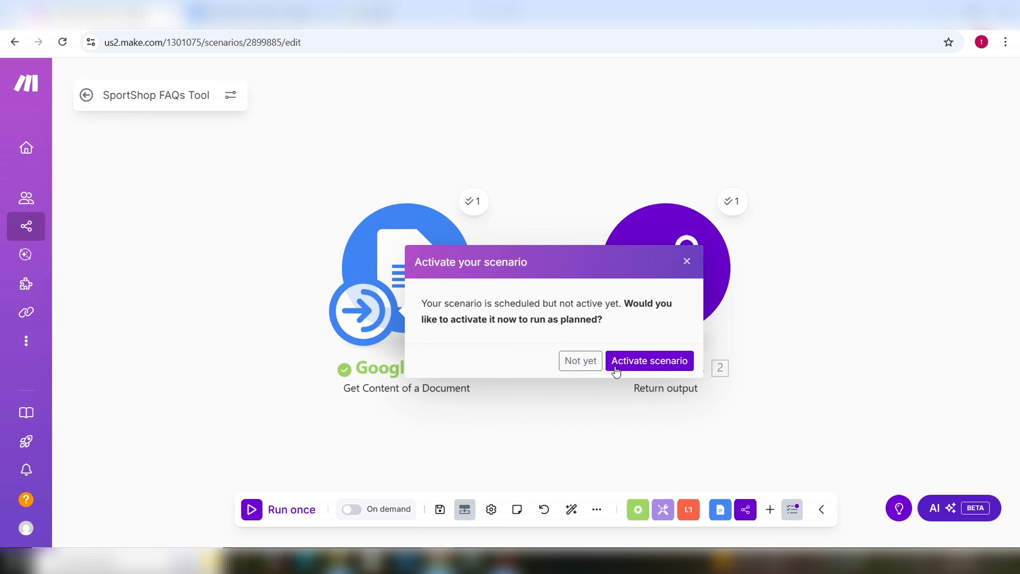
click(650, 362)
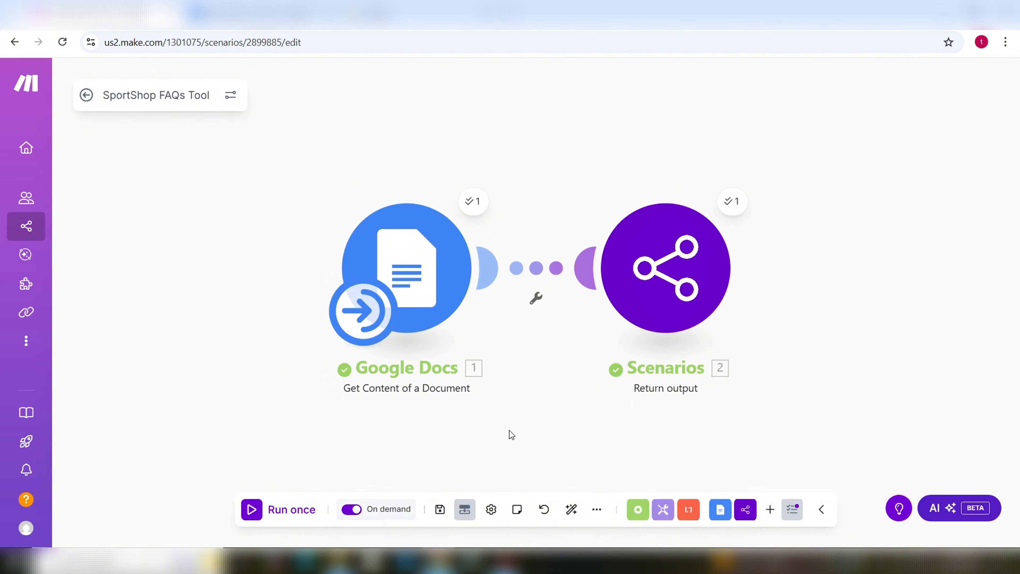
click(441, 510)
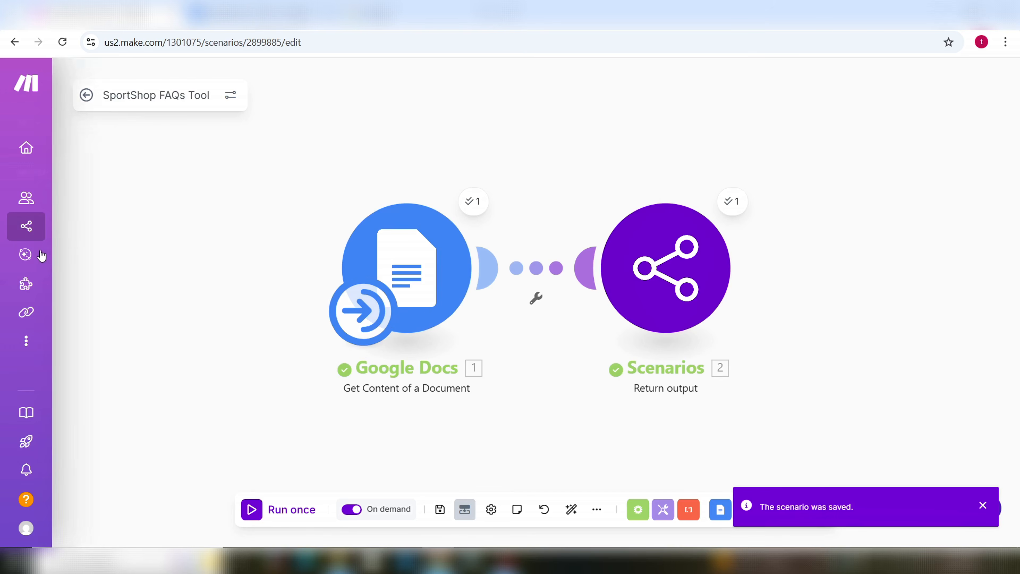
mouse_move(48, 263)
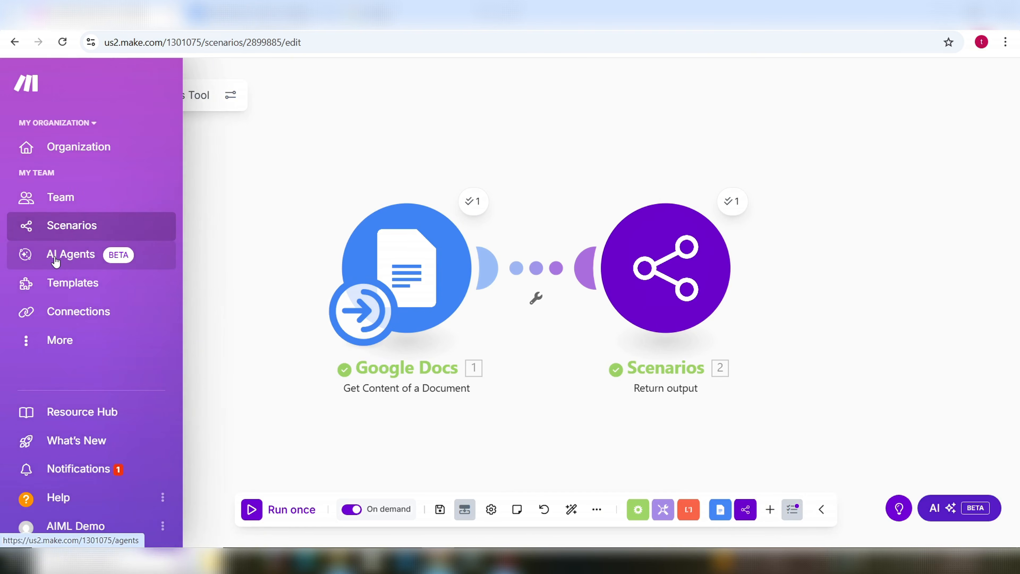
Step: From AI agents, open the Customer service agent and start adding a system tool
click(77, 257)
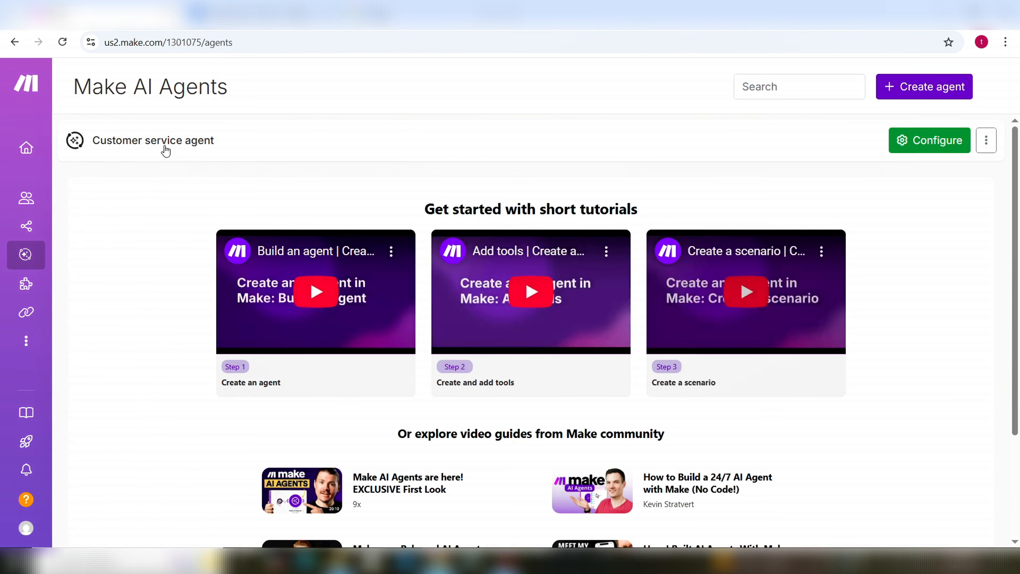
click(172, 141)
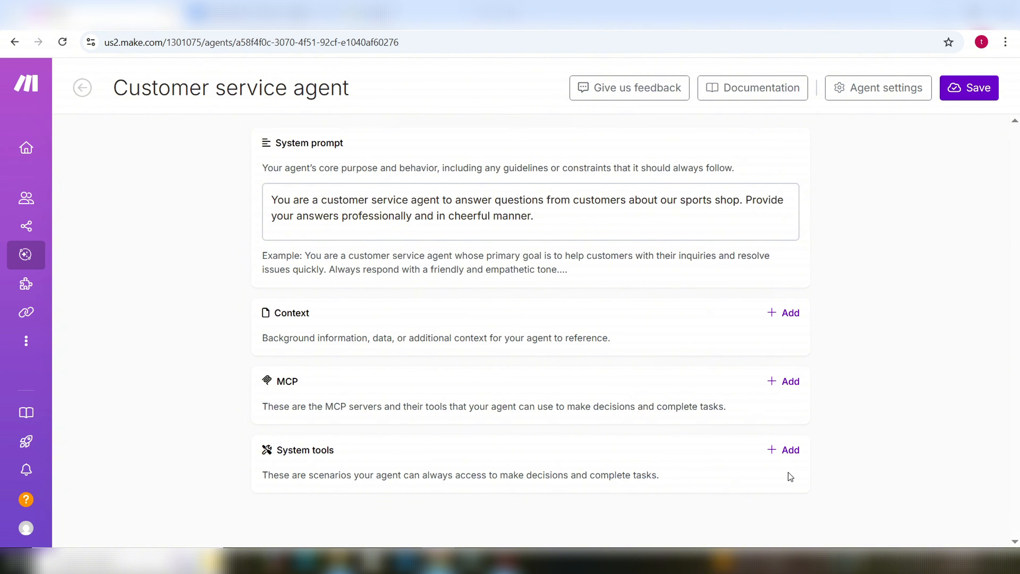
click(791, 450)
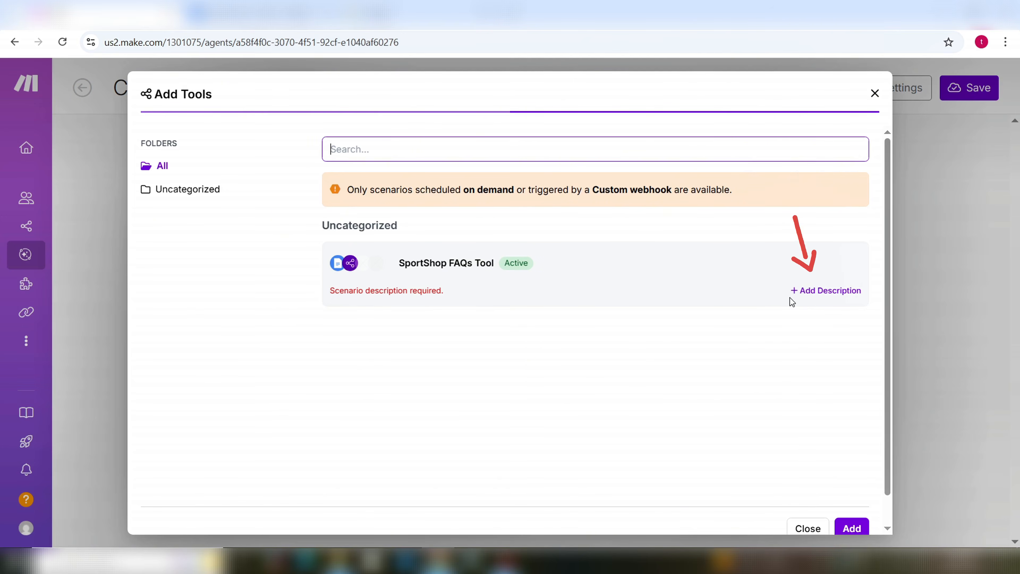
Step: Give the SportShop FAQs Tool a description: answers customer questions about our sports shop via email
click(810, 298)
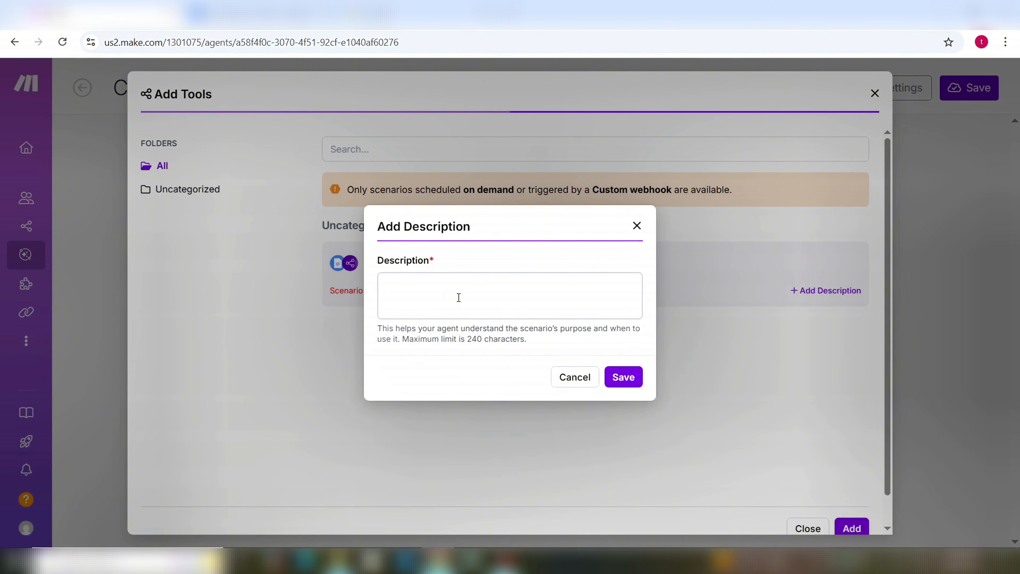
text(Andw)
key(BackSpace)
key(BackSpace)
text(swers customer questions)
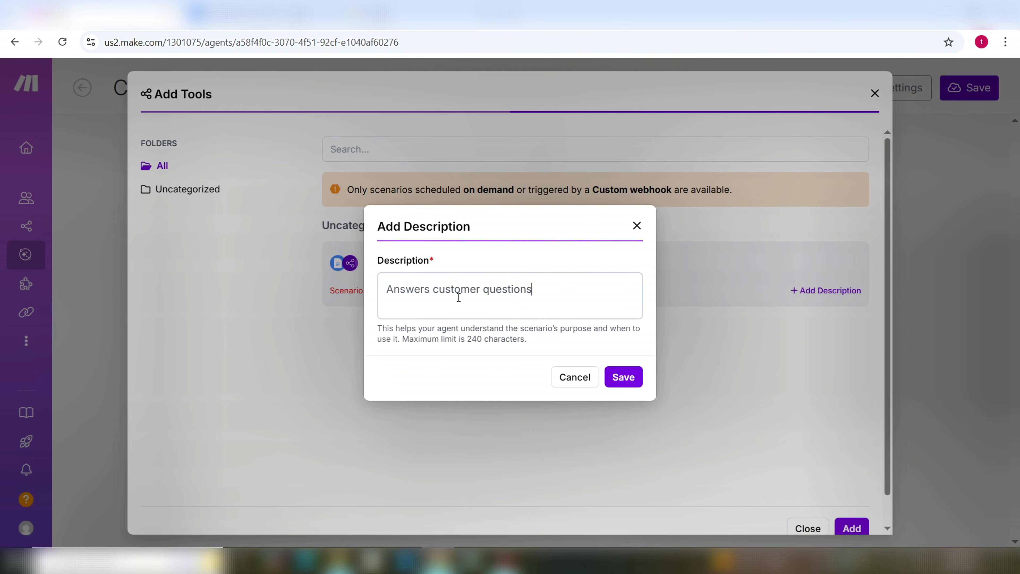
text( about our sports shop via )
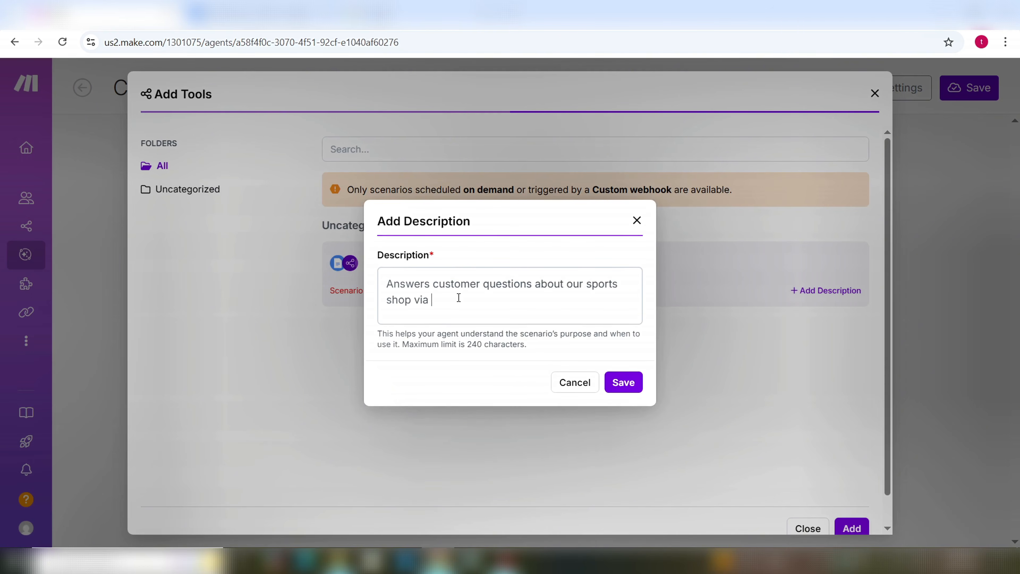
text(email.)
click(623, 382)
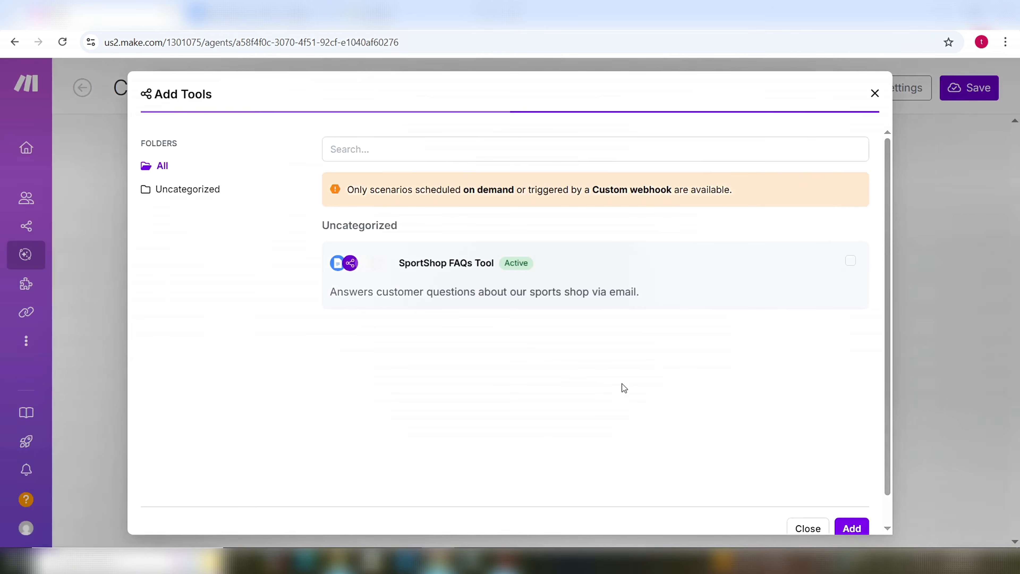
Step: Attach SportShop FAQs Tool to the Customer service agent and save the agent
click(851, 265)
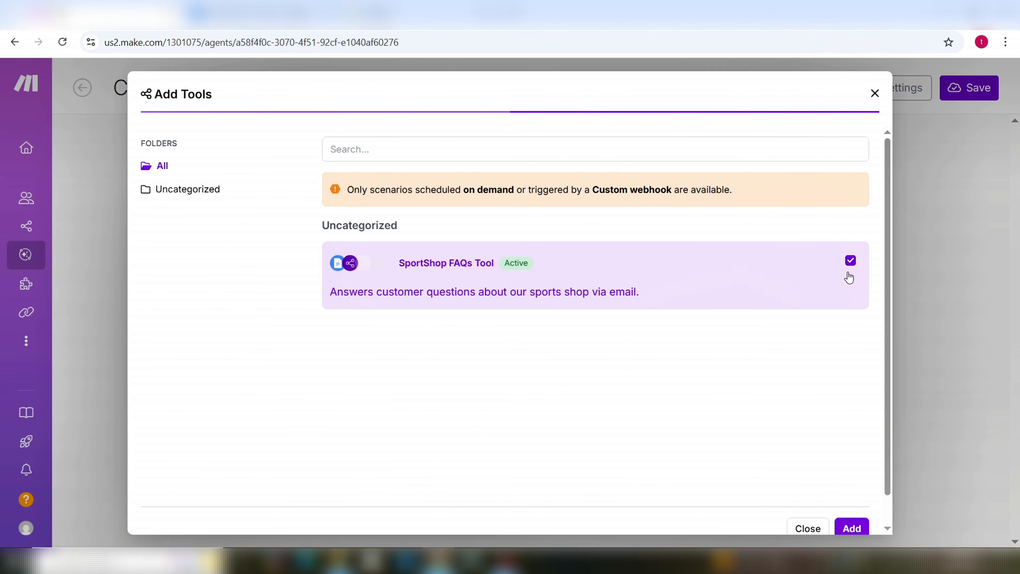
click(848, 528)
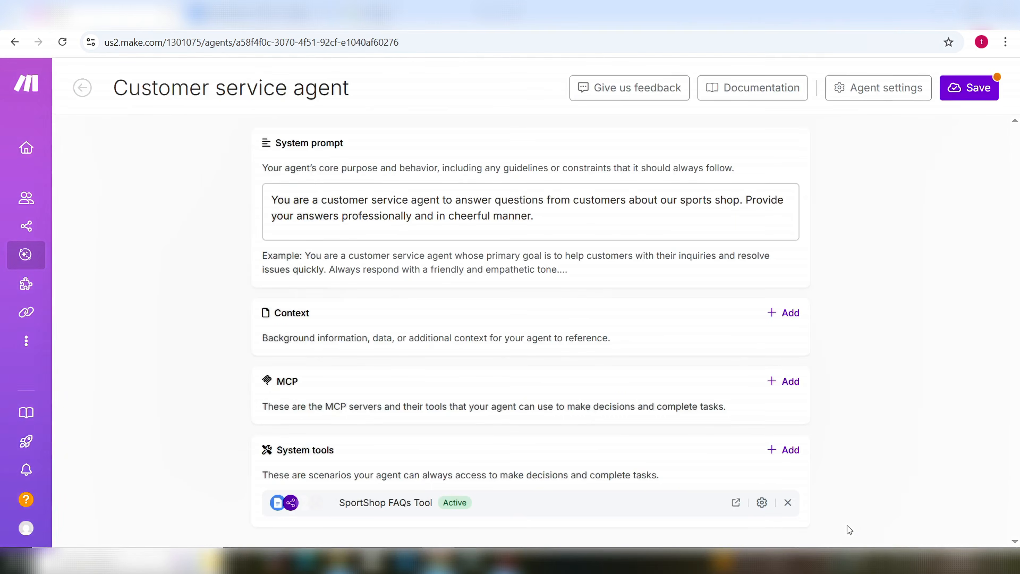
click(971, 95)
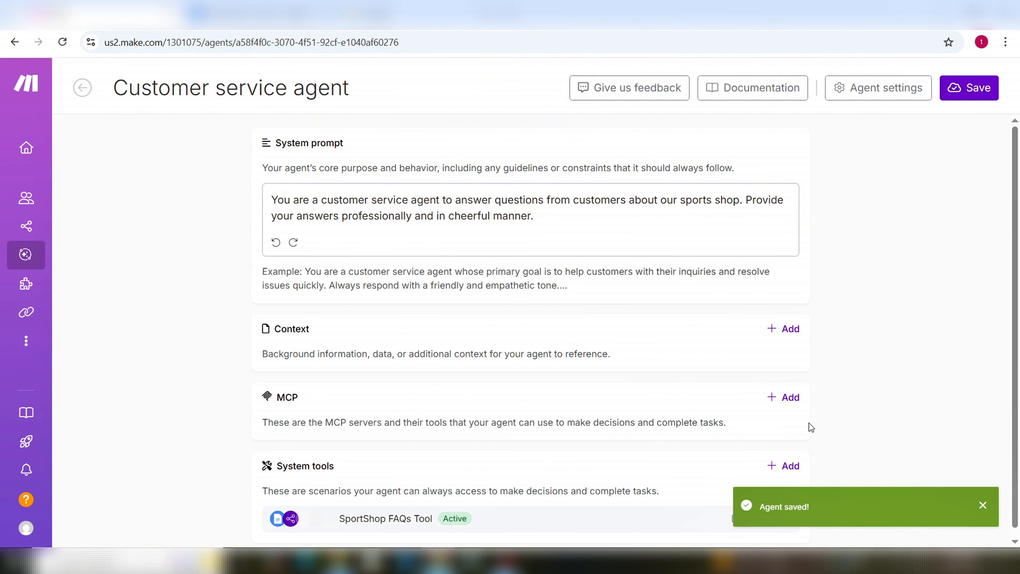
scroll(800, 434, down, 1)
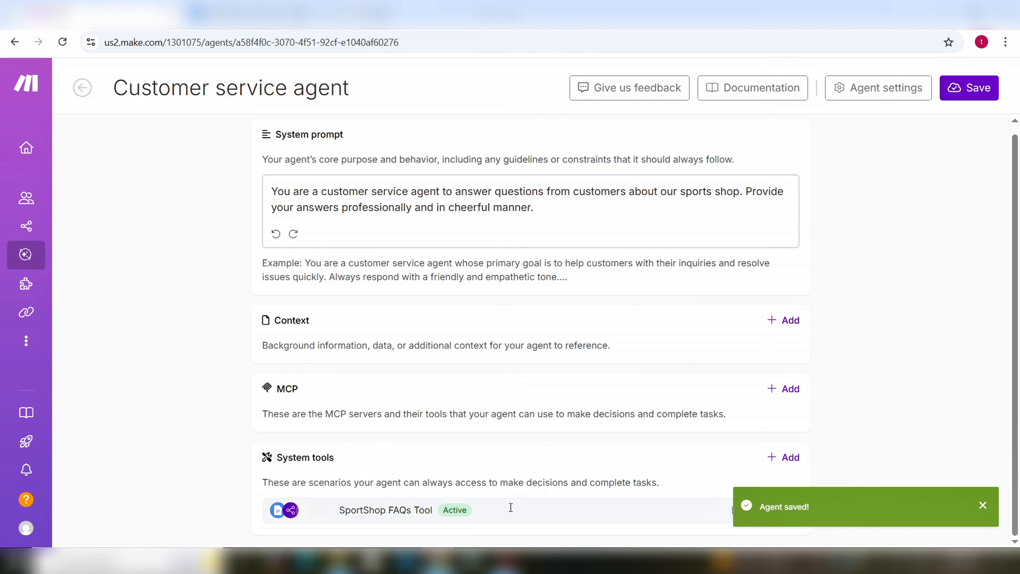
click(983, 507)
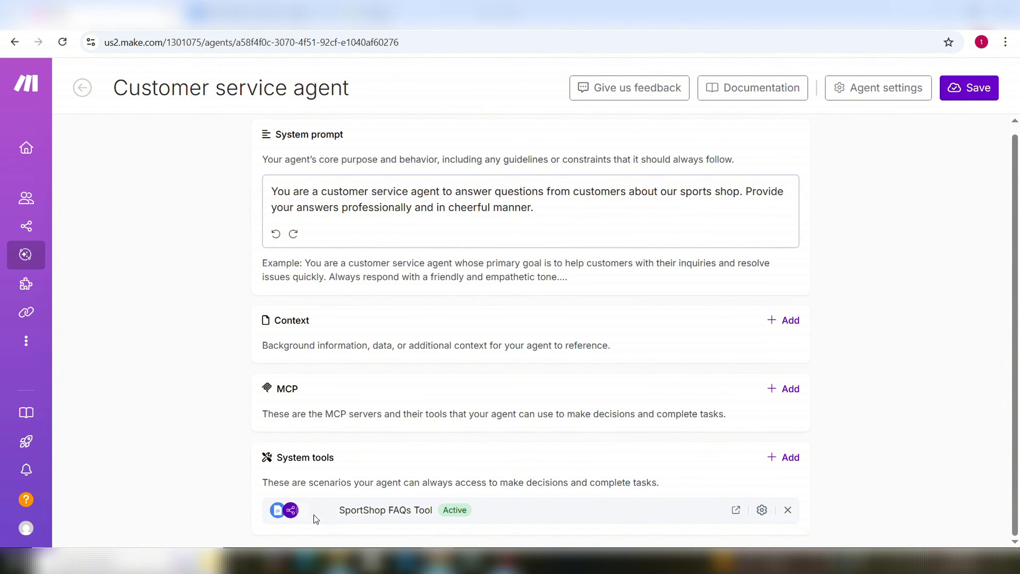
Step: View the SportShop FAQs Tool scenario from Scenarios, then return to All scenarios
mouse_move(25, 257)
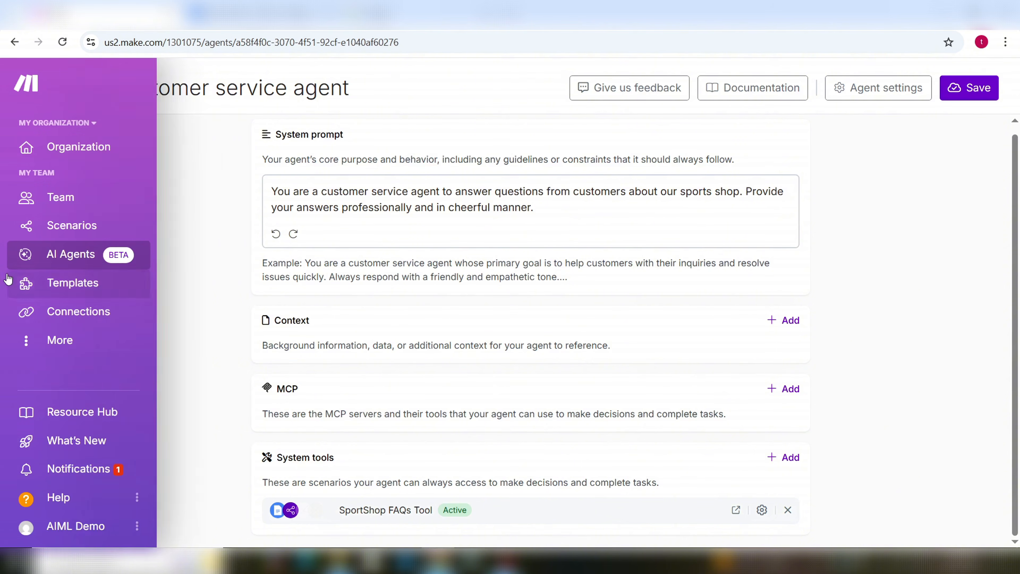
click(84, 226)
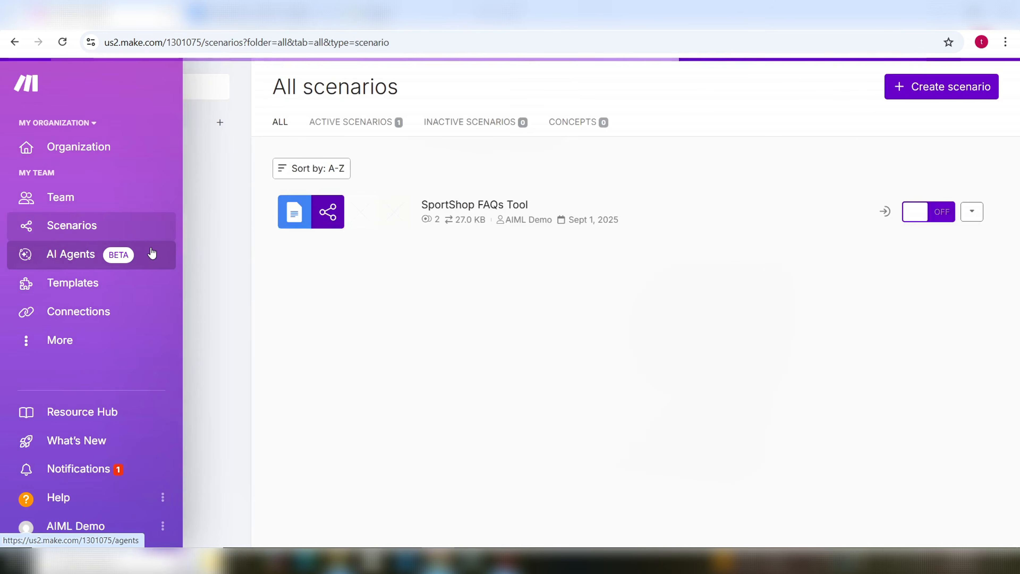
click(315, 219)
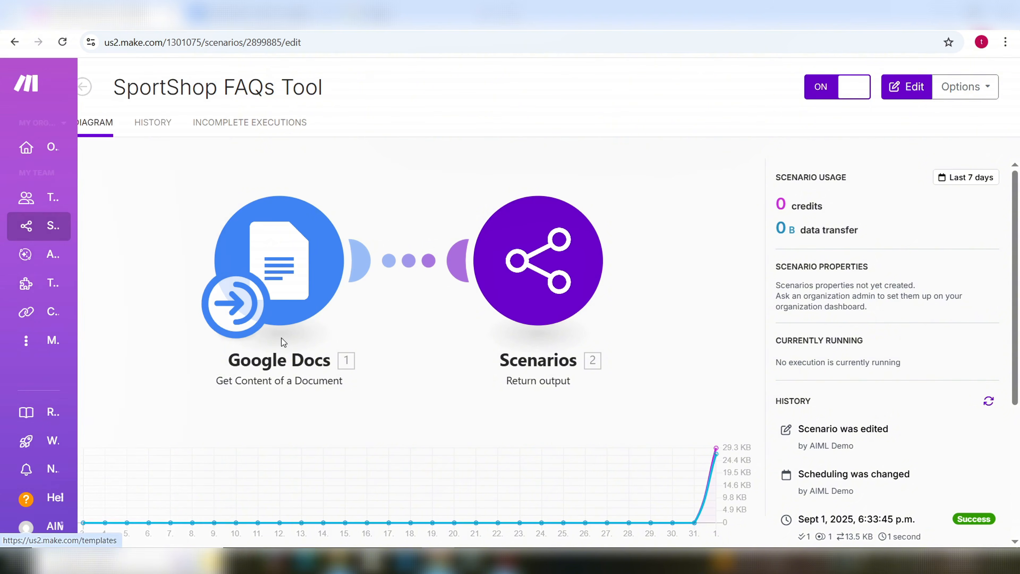
mouse_move(61, 258)
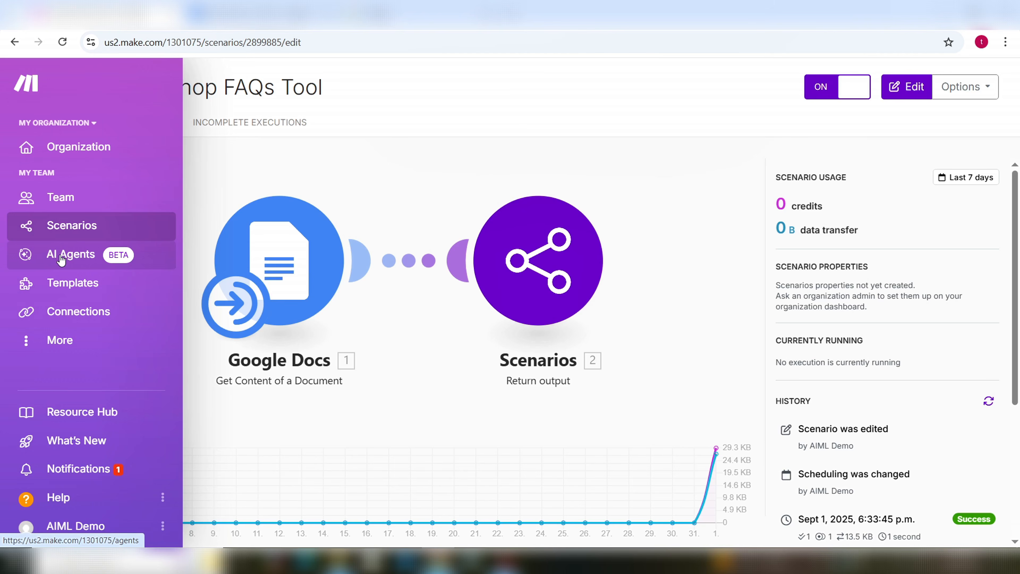
click(72, 227)
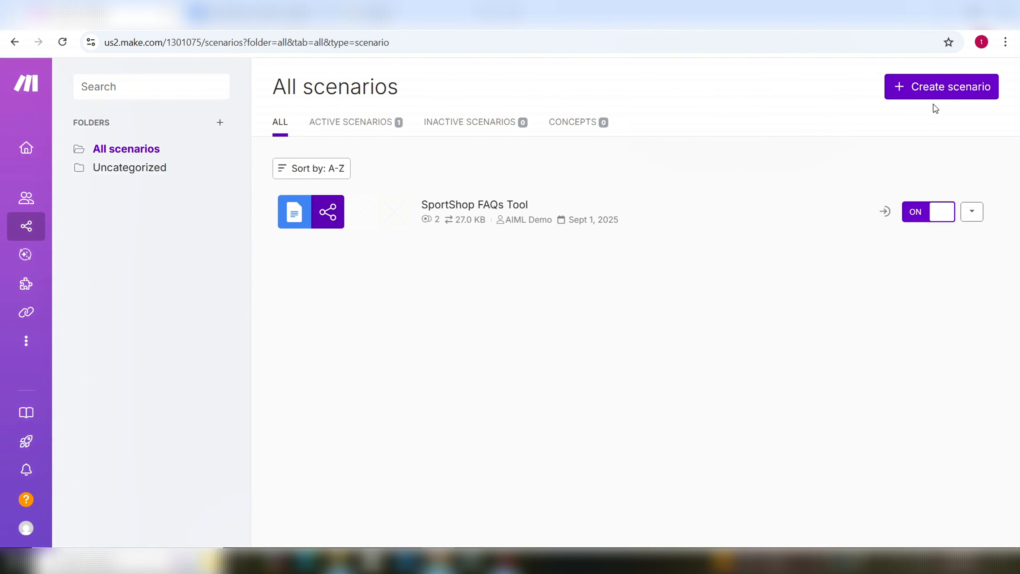
Step: Create a new scenario, search the app picker for 'emai', and close it without adding a module
click(946, 90)
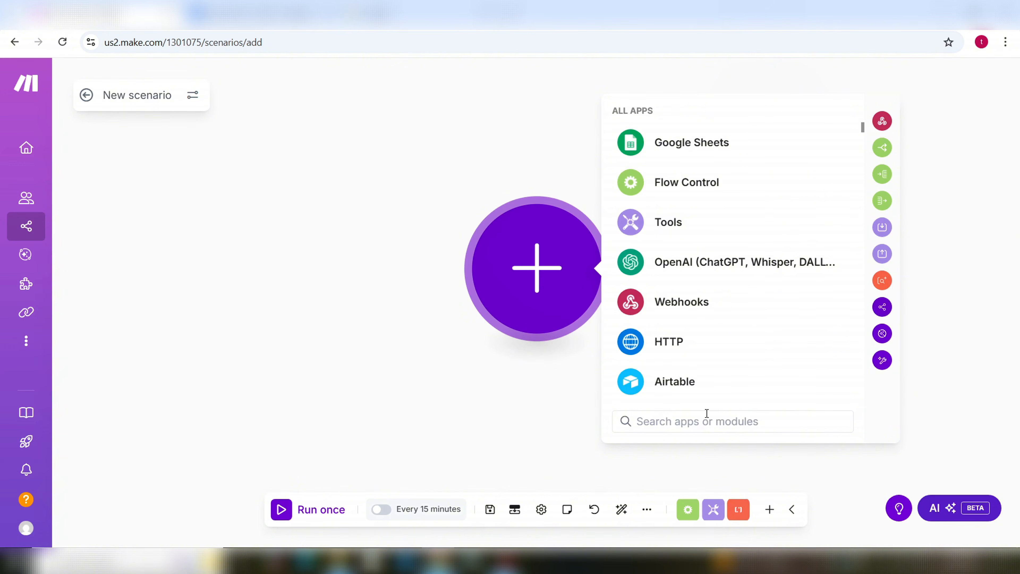
text(emai)
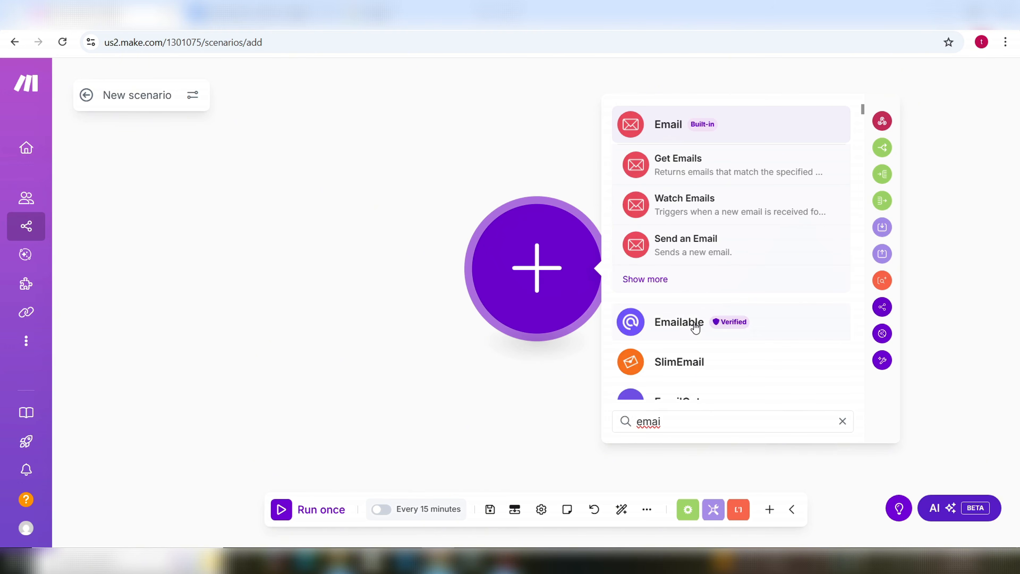
click(466, 429)
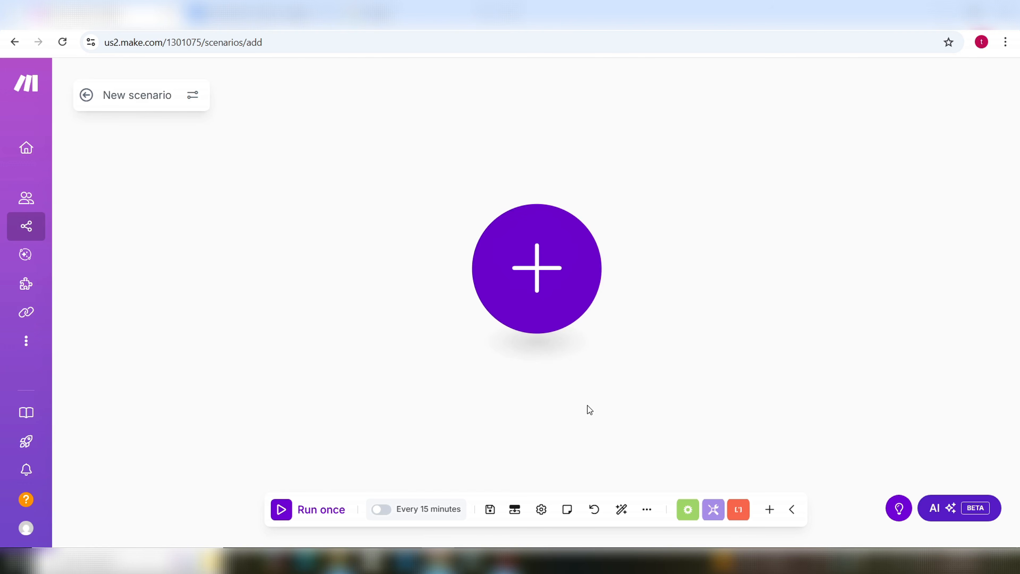
Step: Add scenario inputs named Customer_Email_Agent and Email_Subject
click(515, 511)
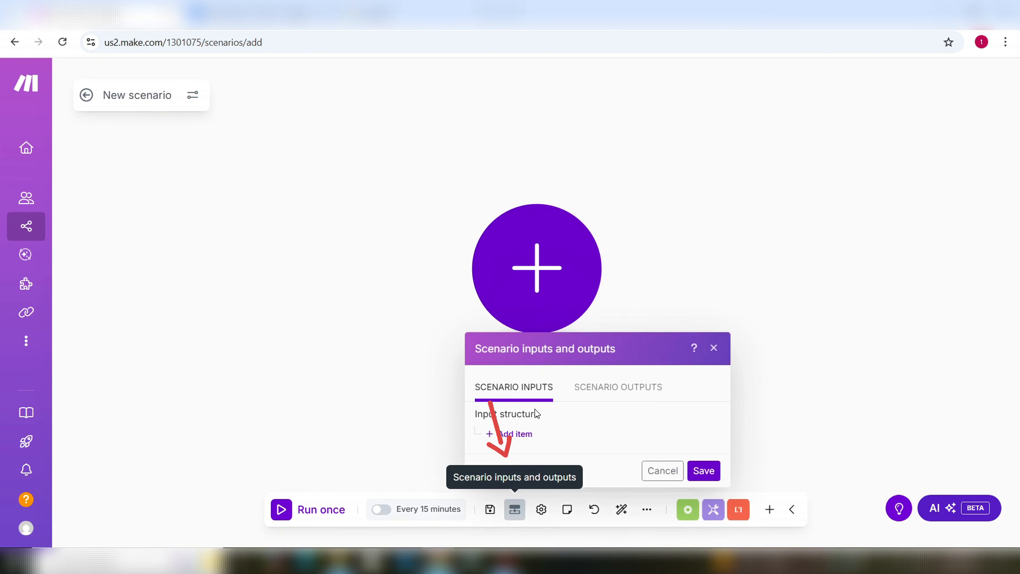
click(515, 434)
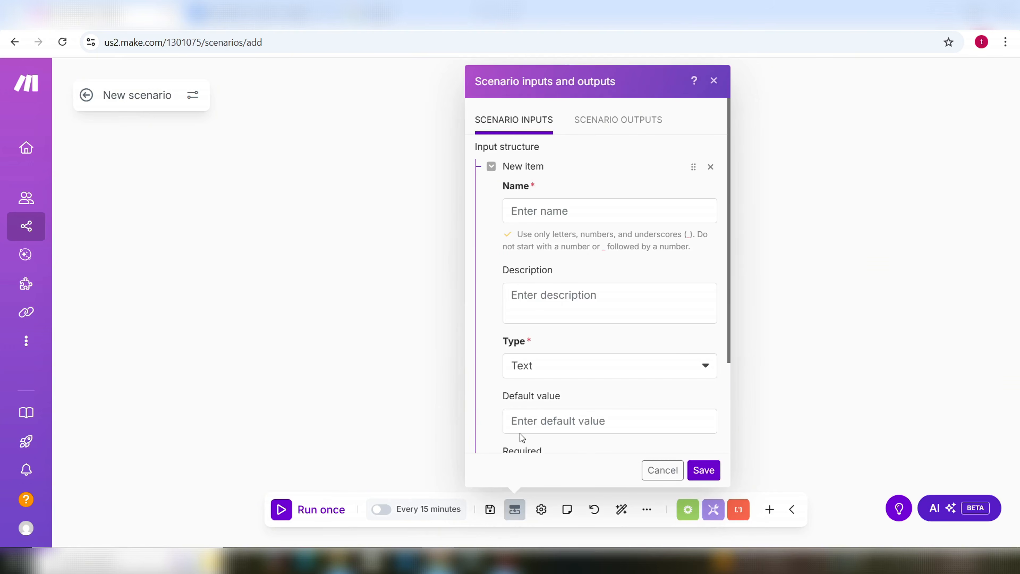
click(573, 217)
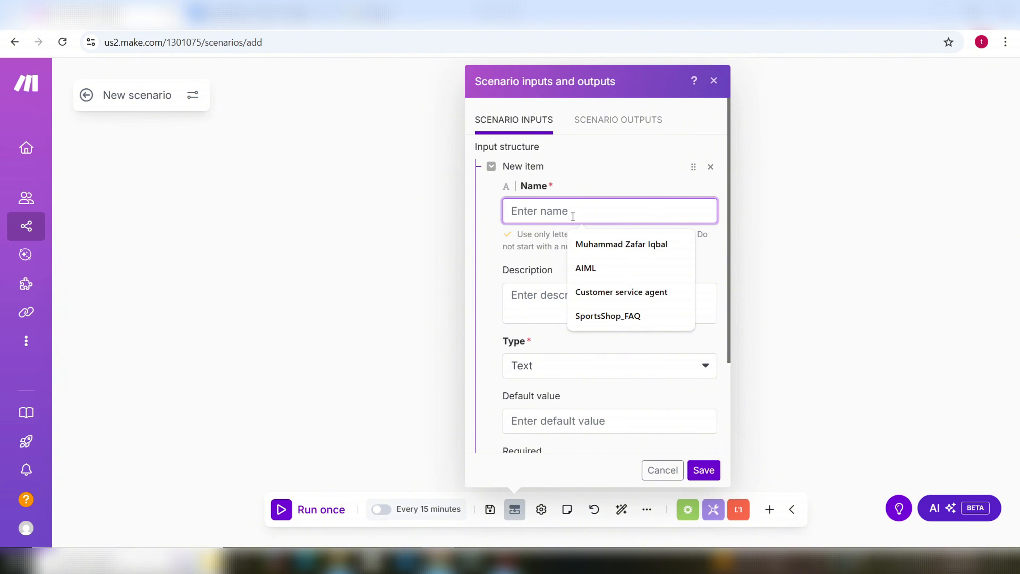
text(Customer)
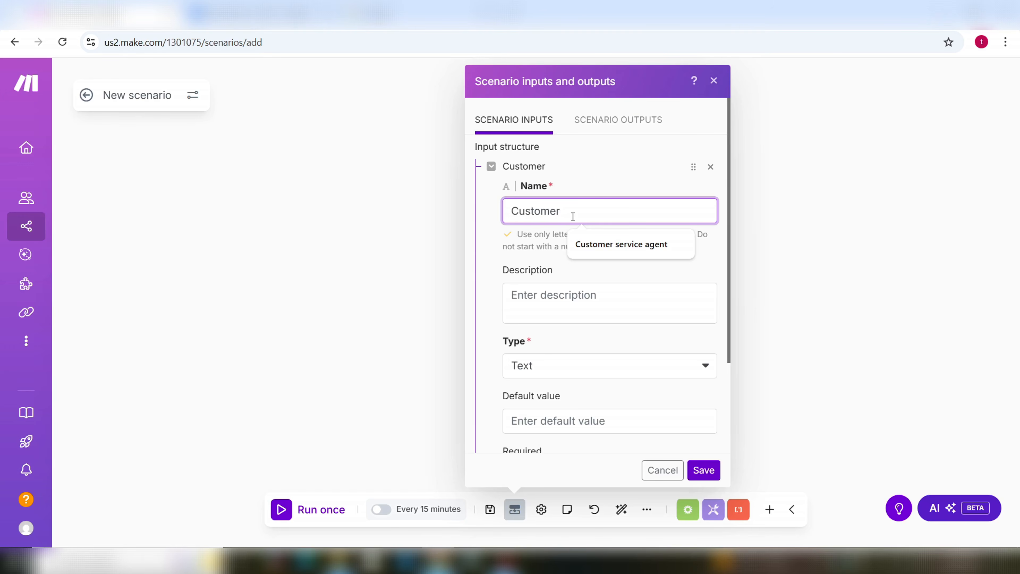
text(_E)
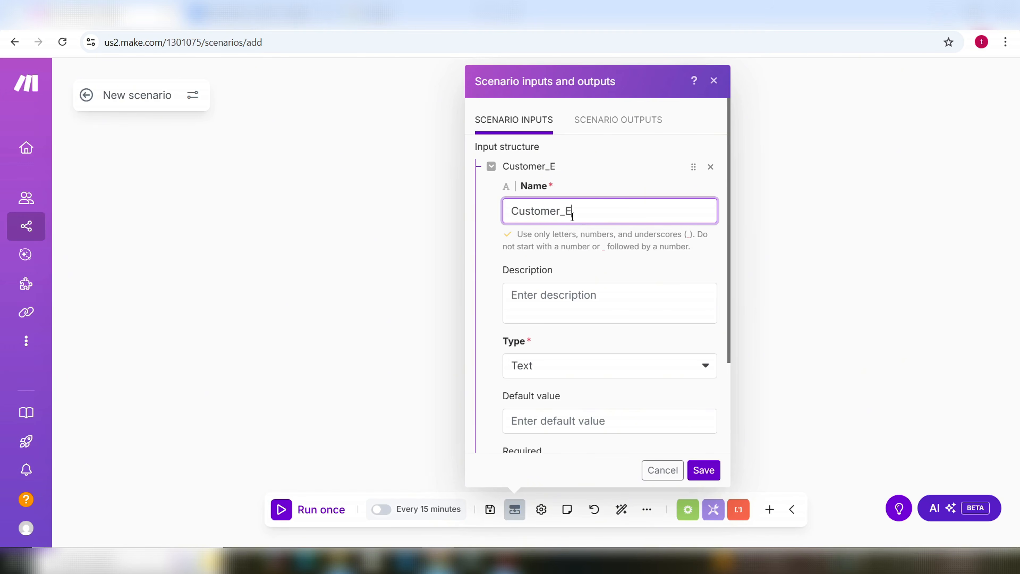
text(mail_Agent)
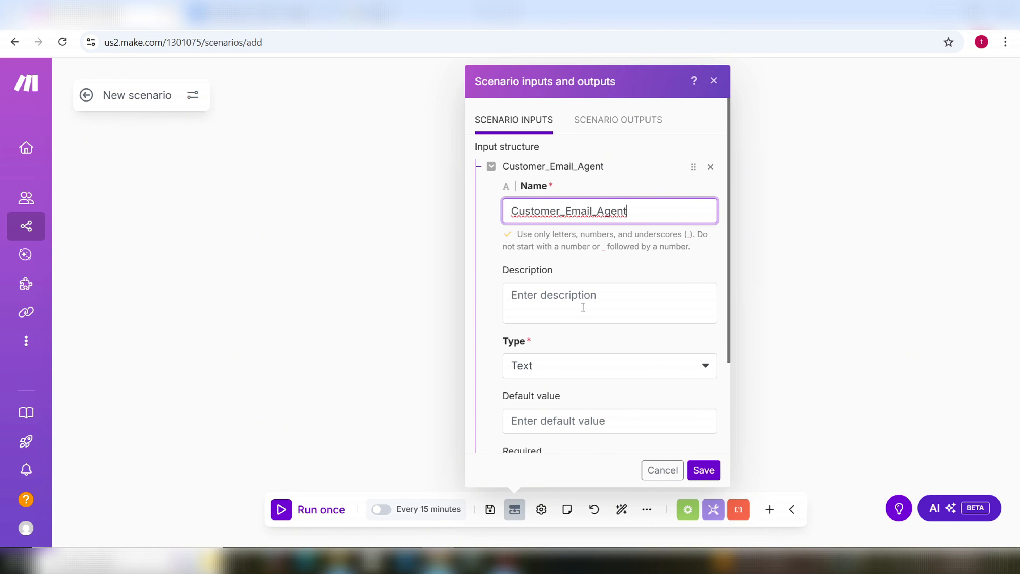
scroll(596, 306, down, 3)
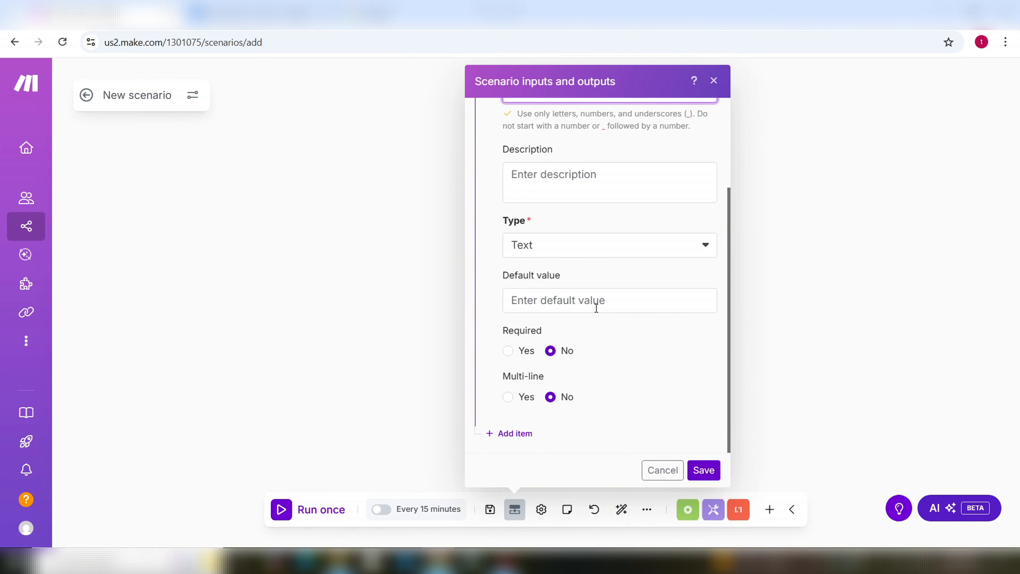
click(518, 438)
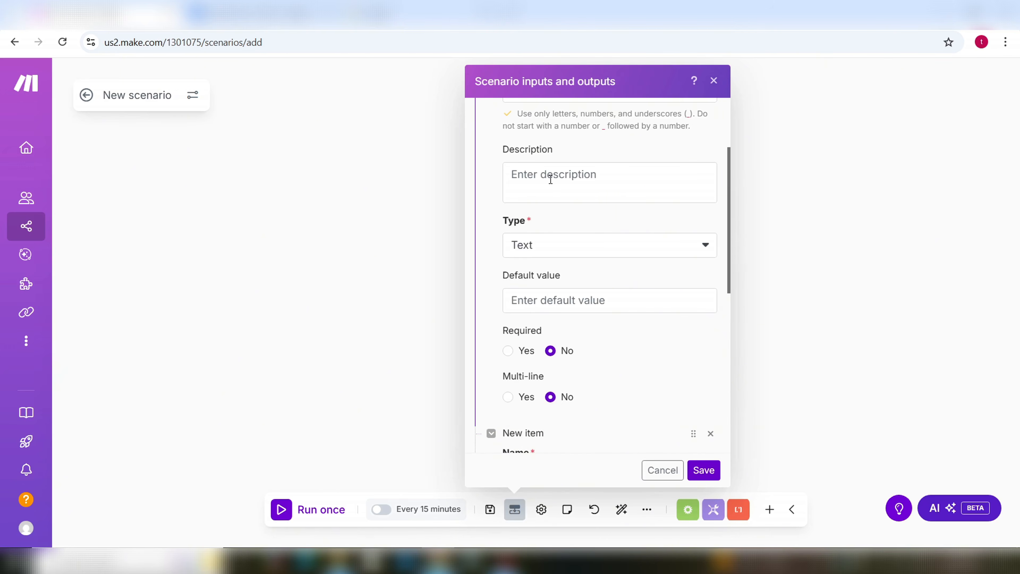
scroll(625, 273, down, 3)
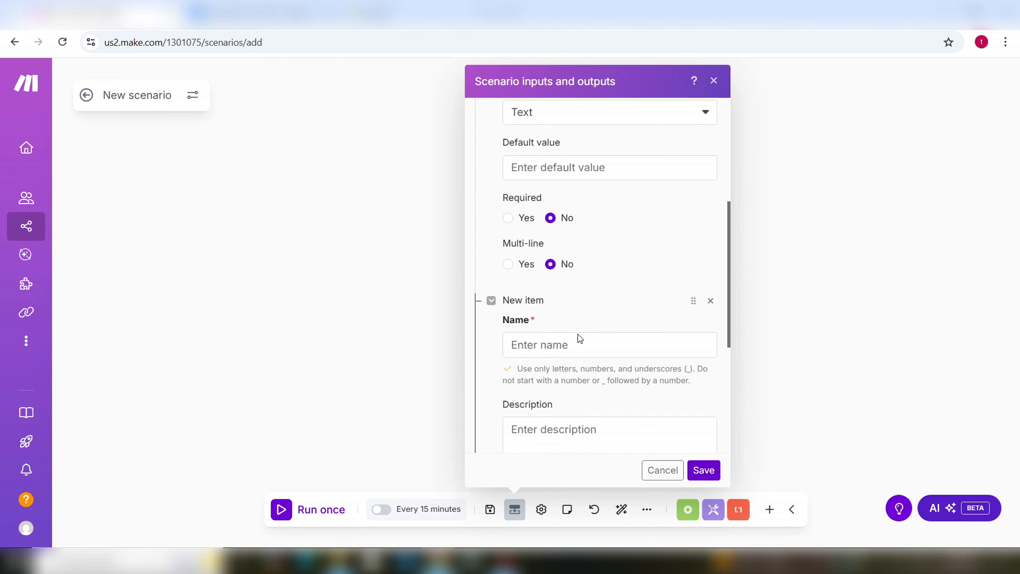
click(575, 345)
text(Ema)
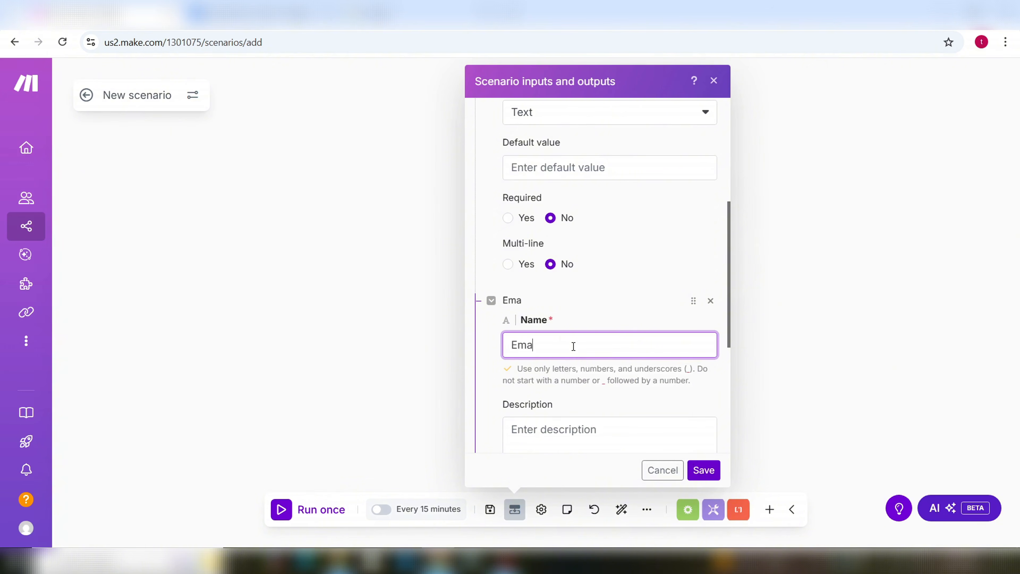
text(il_Subject)
scroll(573, 346, down, 5)
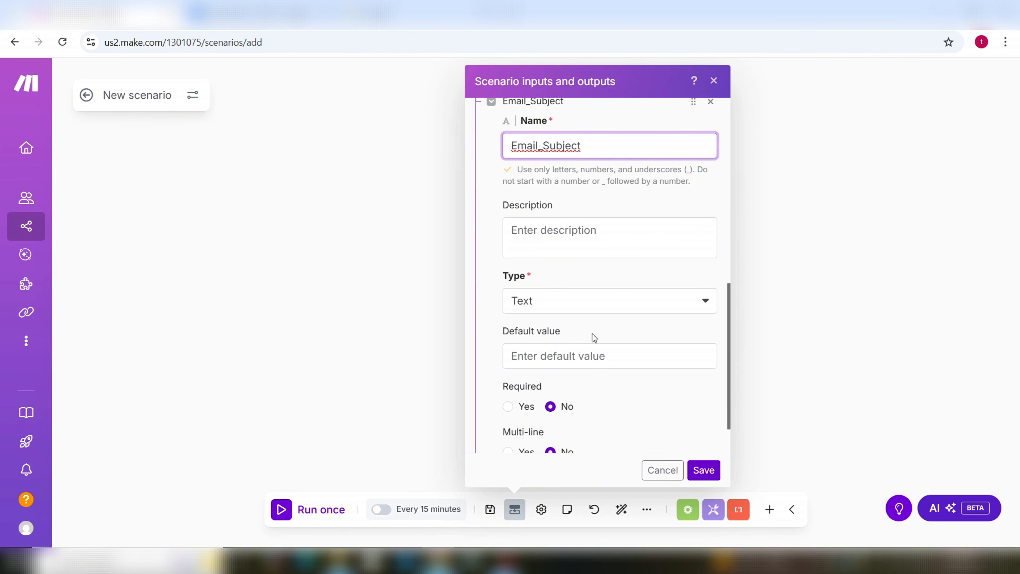
scroll(591, 362, down, 2)
Step: Add a third scenario input named Email_Content and save the inputs
click(521, 435)
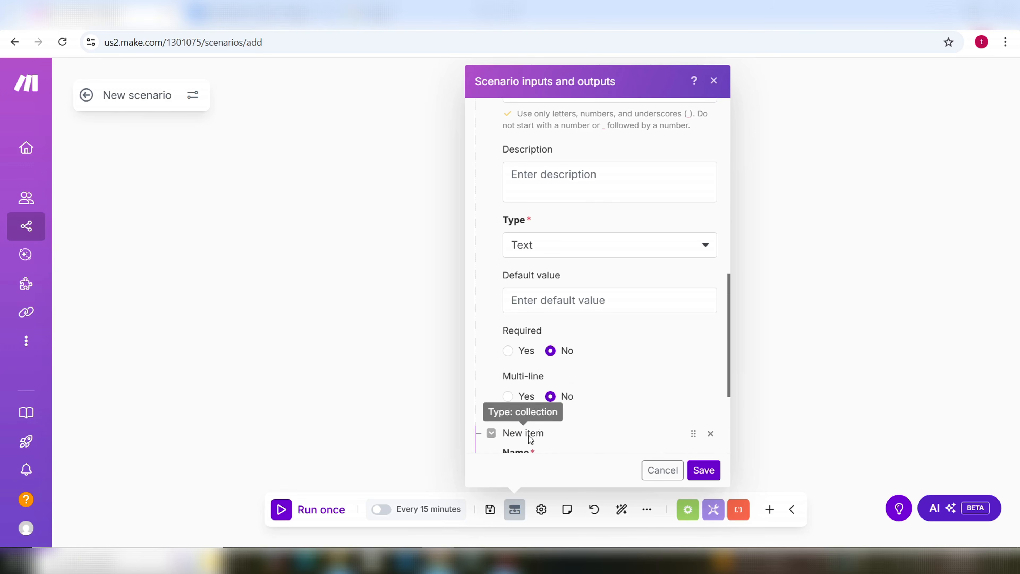
scroll(615, 413, down, 5)
click(569, 278)
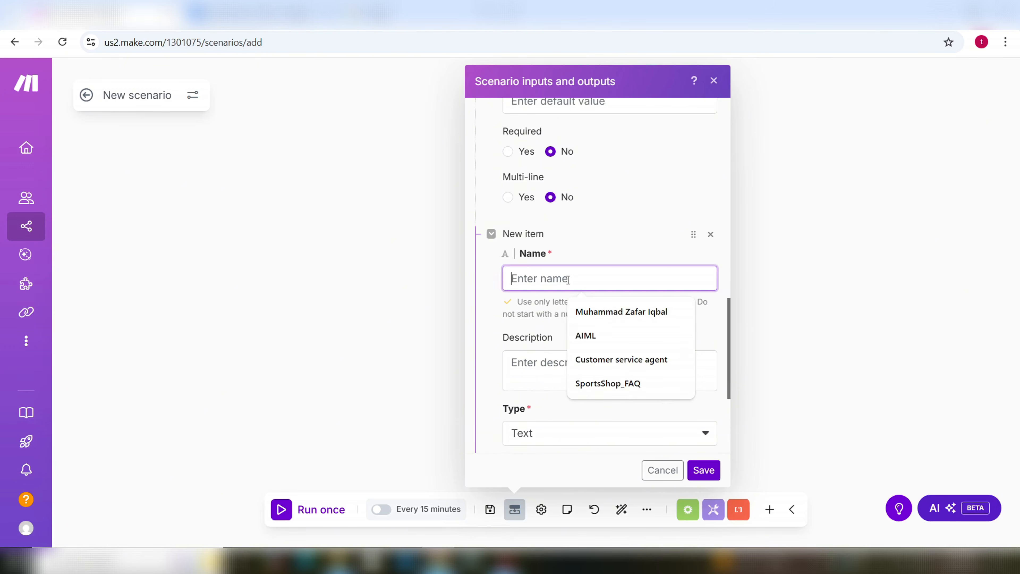
text(Email)
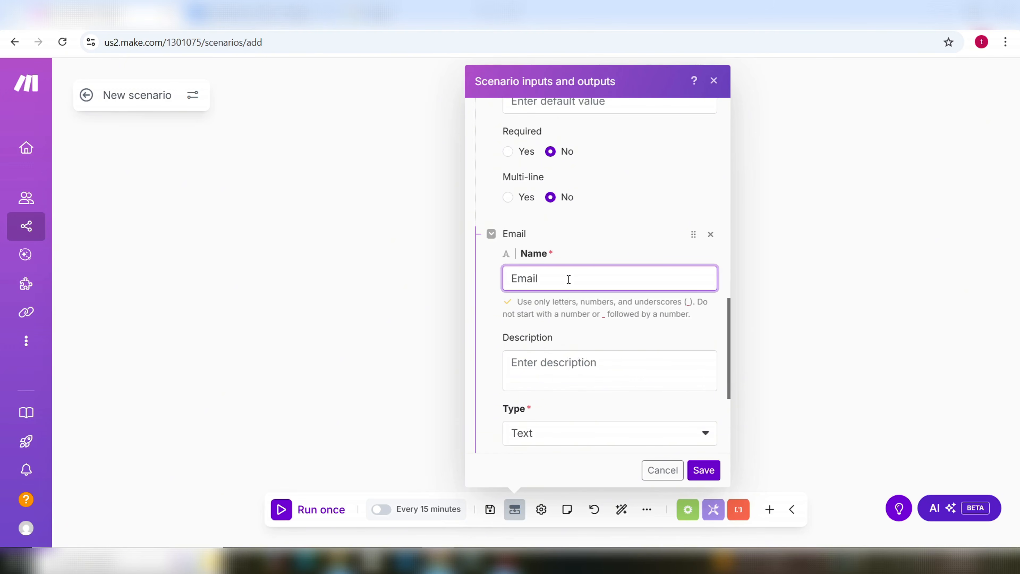
text(_Content)
scroll(632, 346, down, 5)
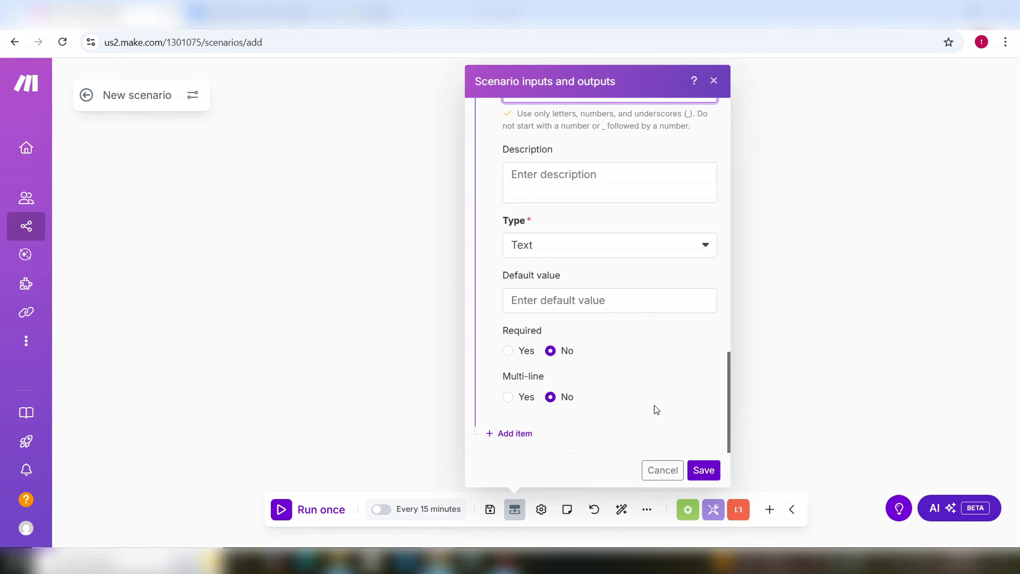
click(704, 470)
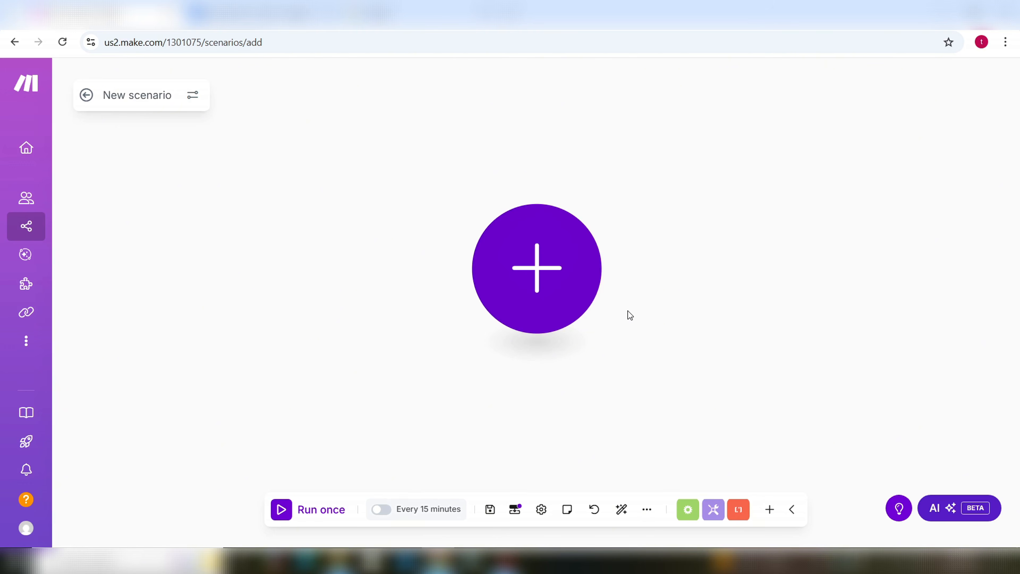
Step: Add an Email 'Send an Email' module as the first module and check its connection options
click(538, 272)
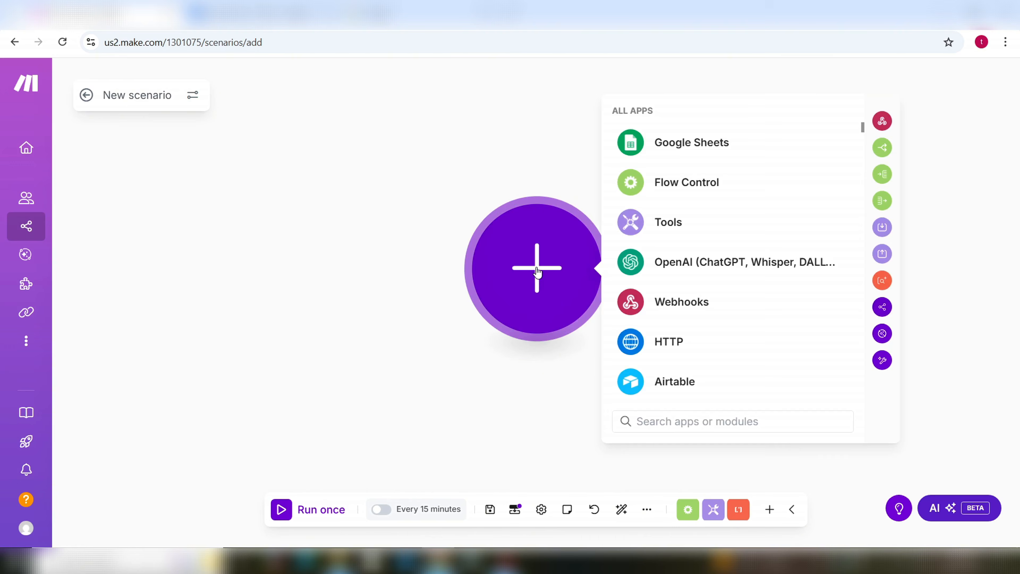
click(676, 425)
text(email)
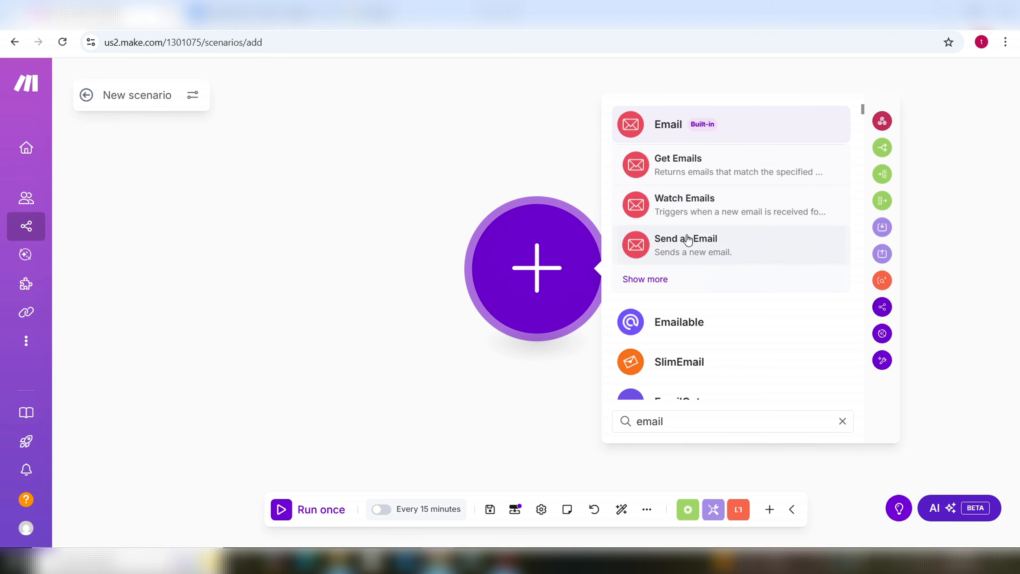
click(696, 247)
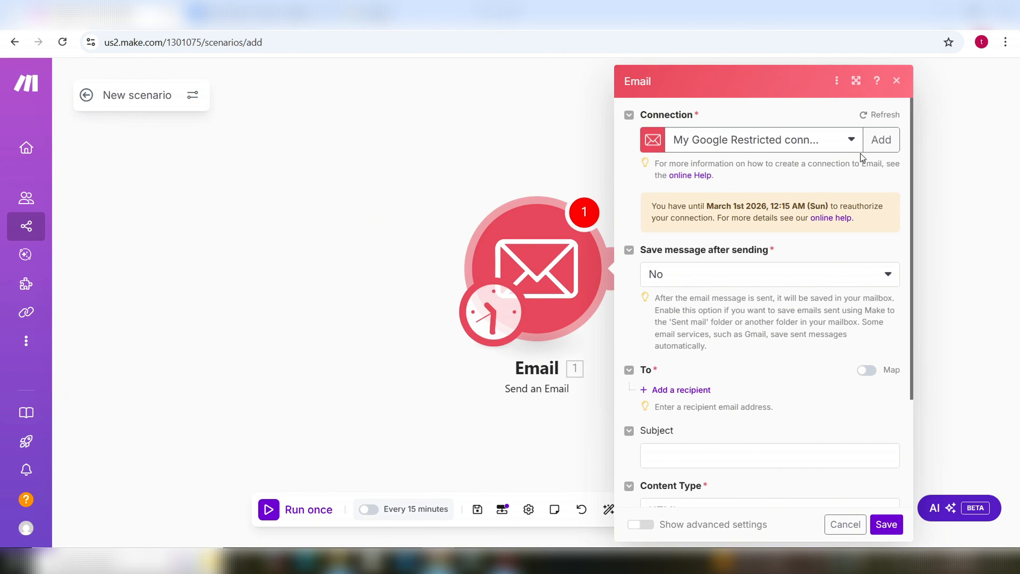
click(851, 147)
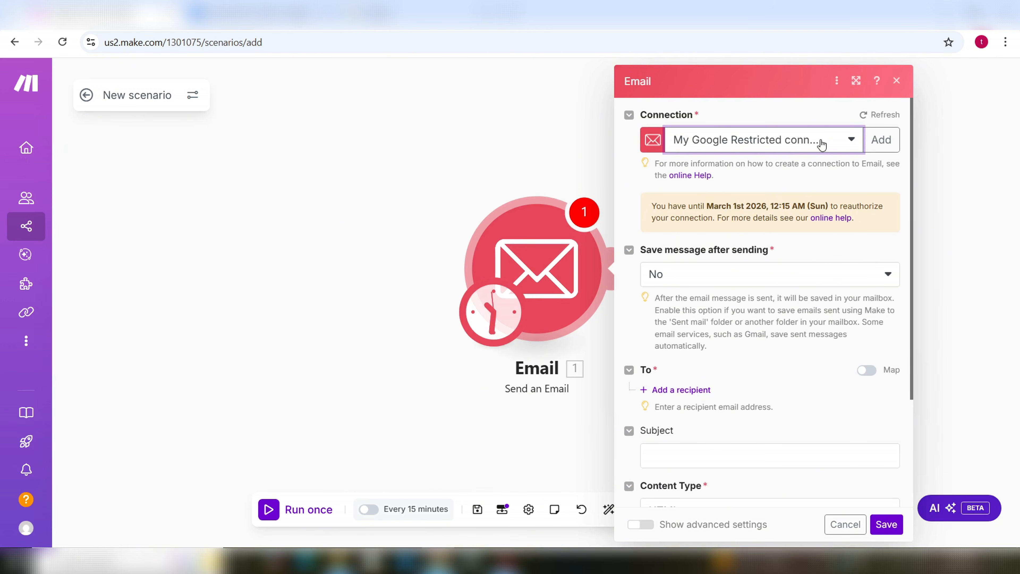
scroll(800, 334, down, 3)
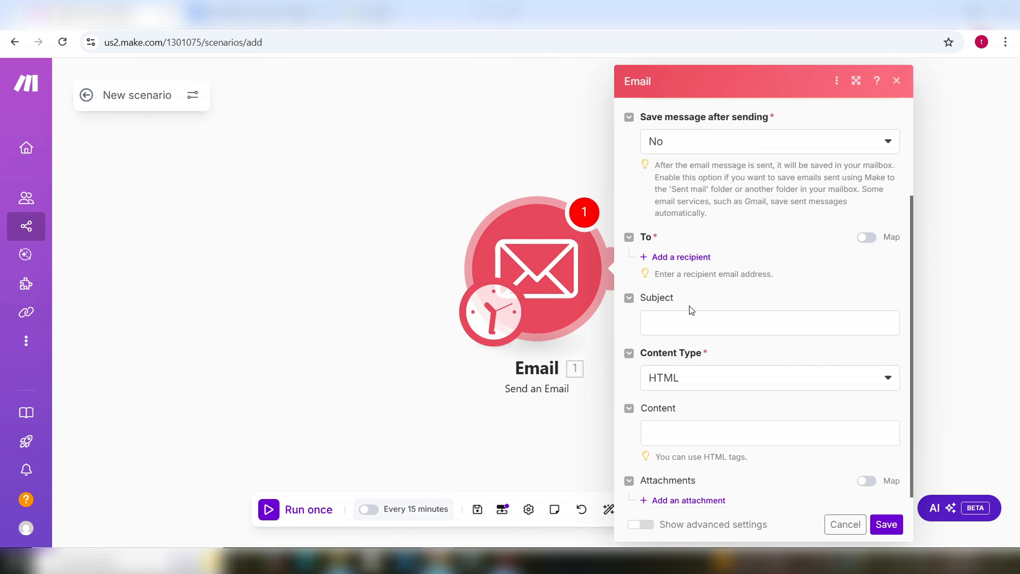
Step: Map Customer_Email_Agent as the email recipient and Email_Subject as the subject
click(695, 258)
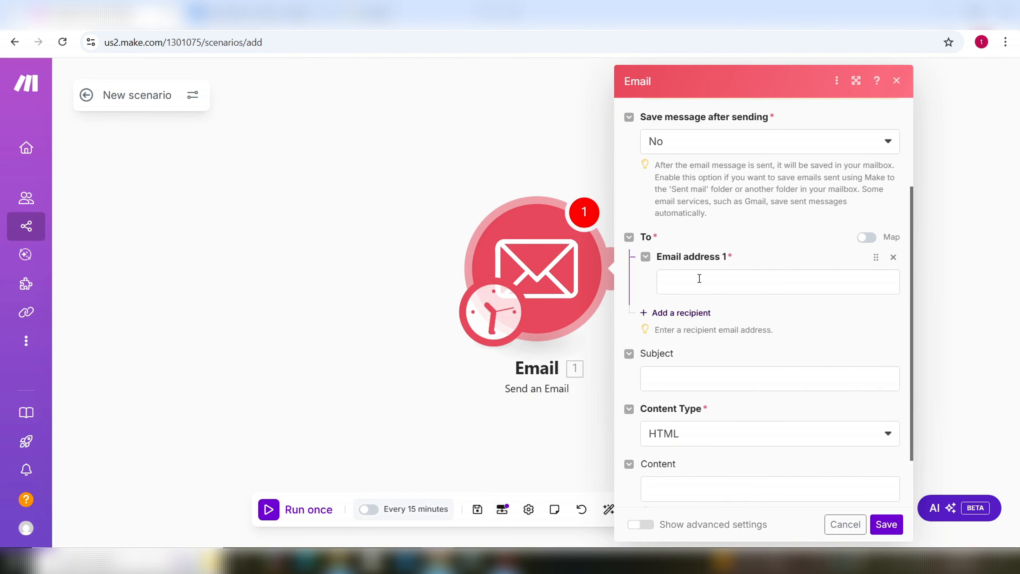
click(699, 278)
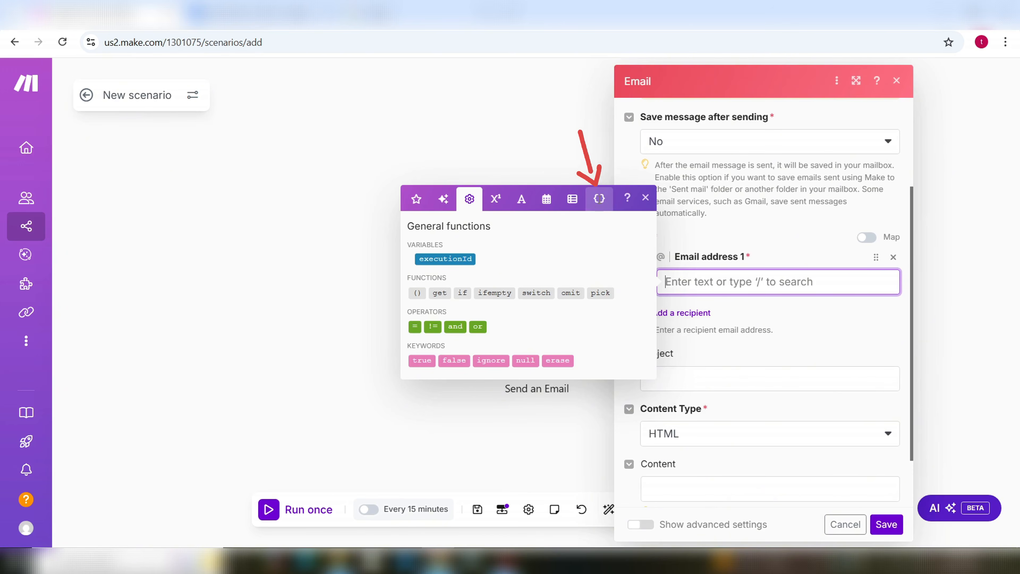
click(599, 198)
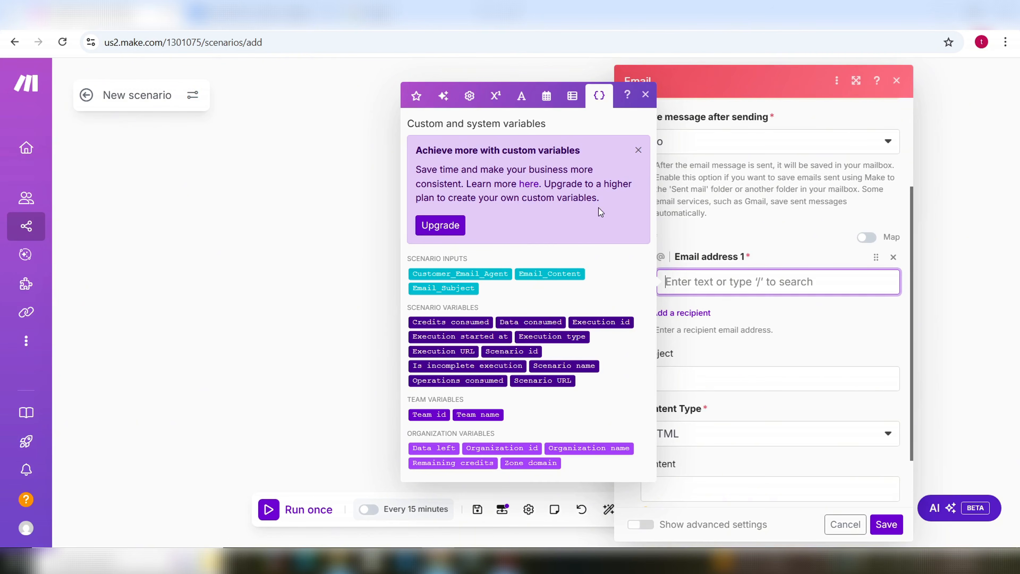
click(477, 274)
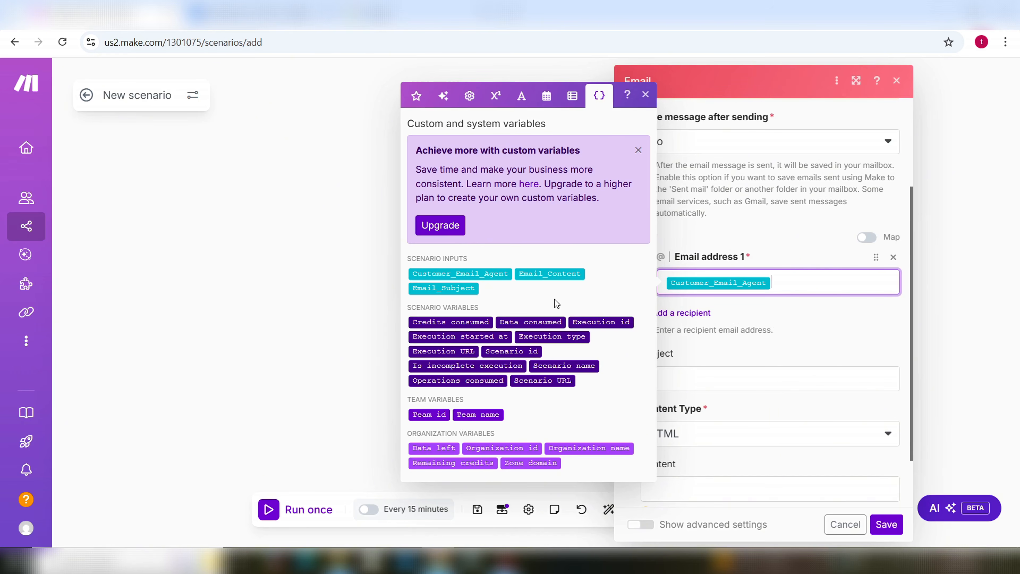
scroll(723, 390, down, 2)
click(700, 317)
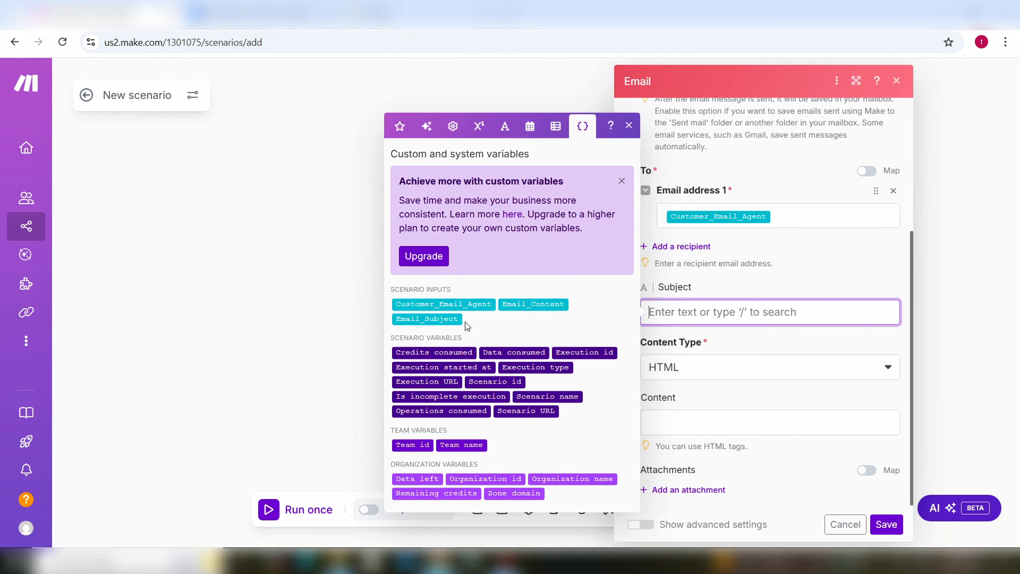
click(445, 320)
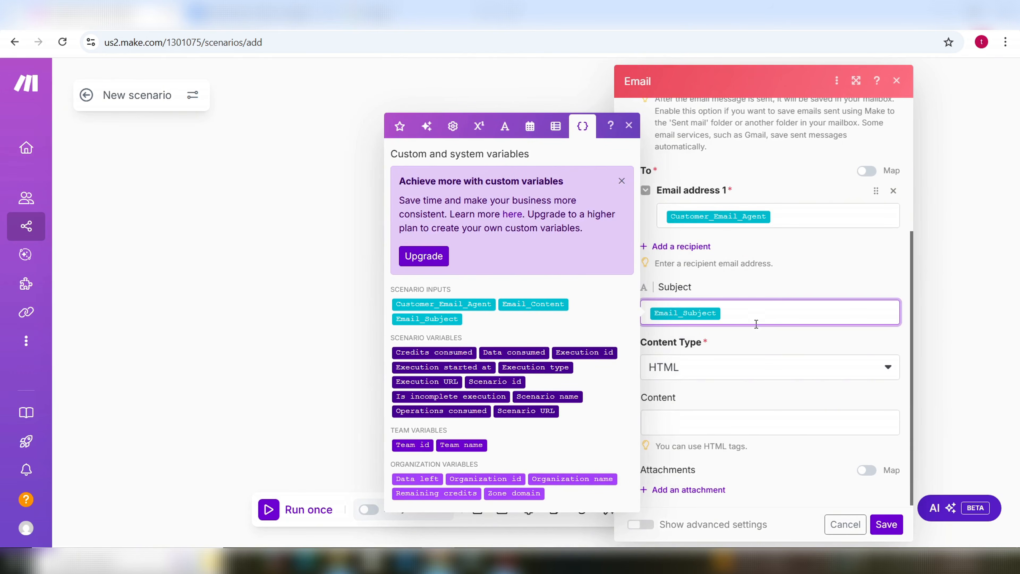
click(745, 345)
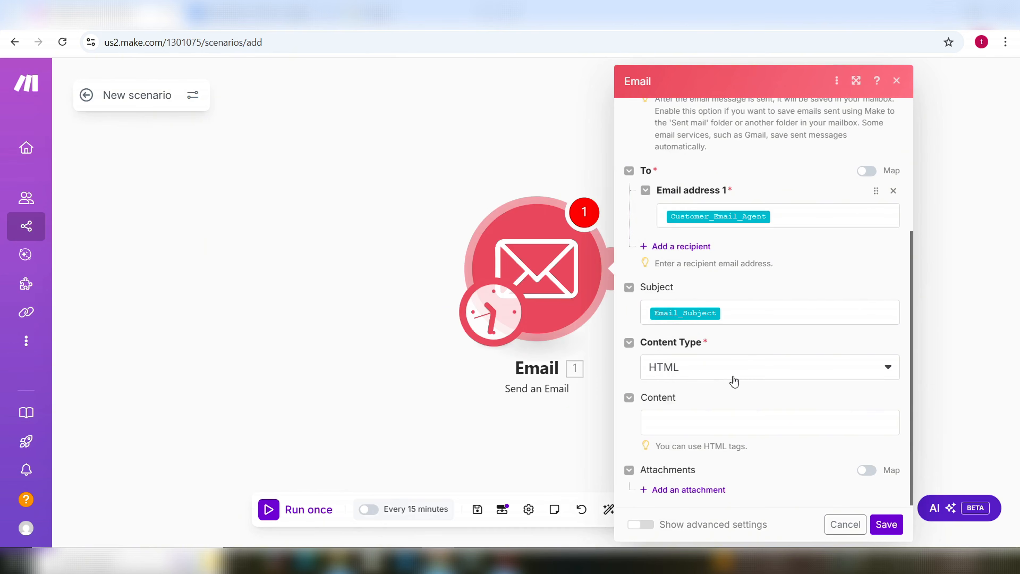
Step: Map Email_Content into the email content, then save the module and the scenario
click(701, 420)
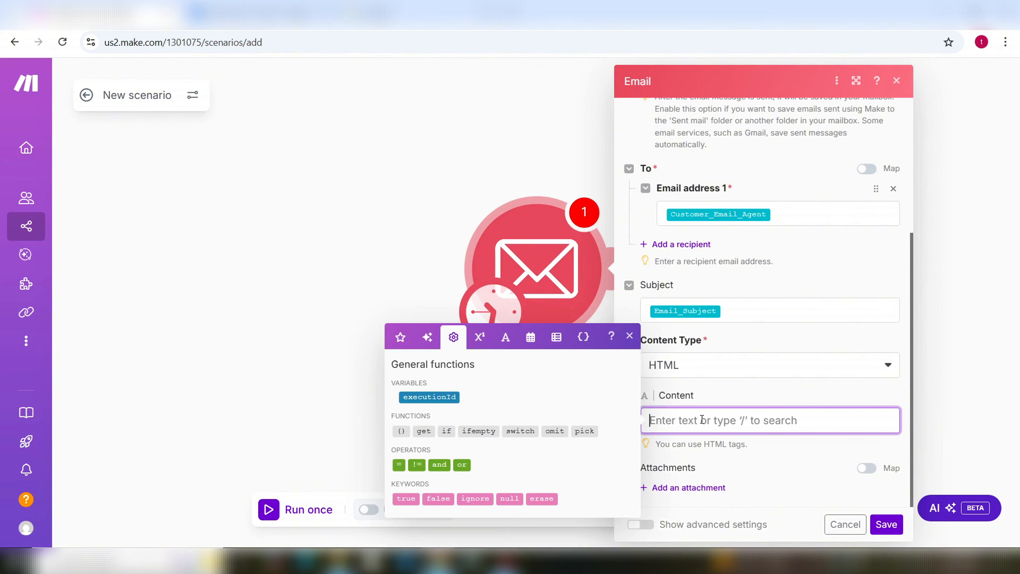
click(583, 337)
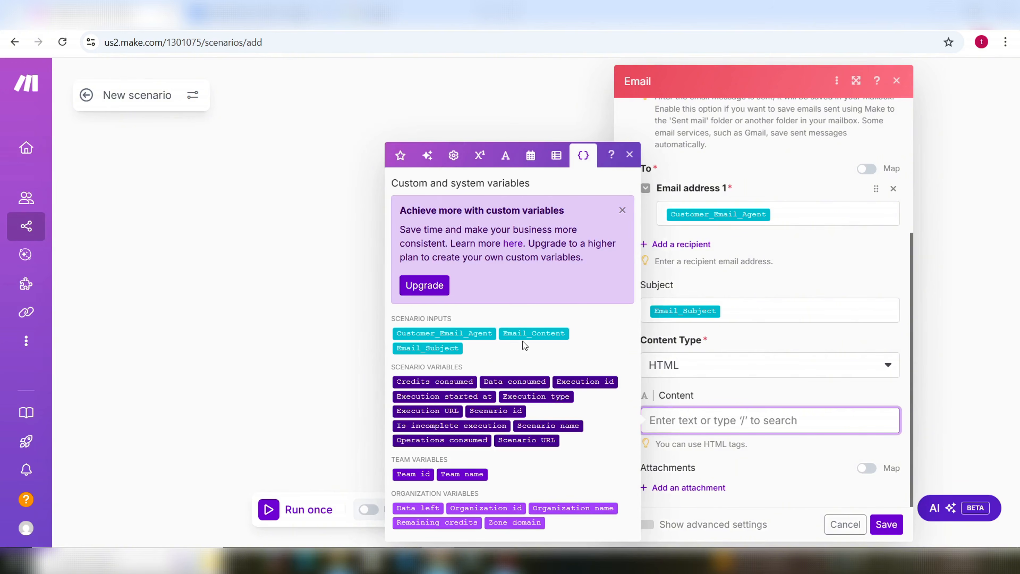
click(538, 333)
click(826, 468)
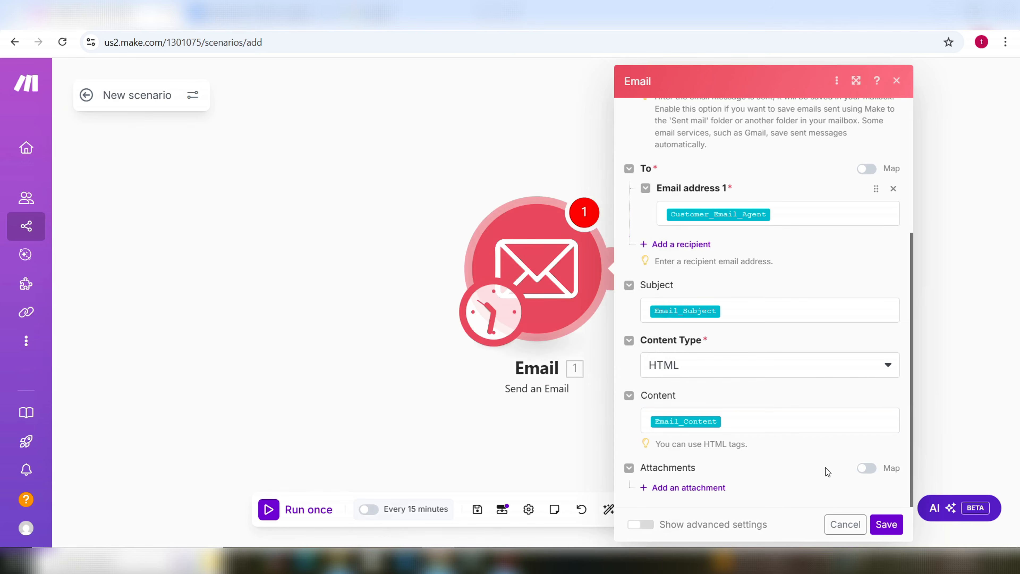
click(880, 529)
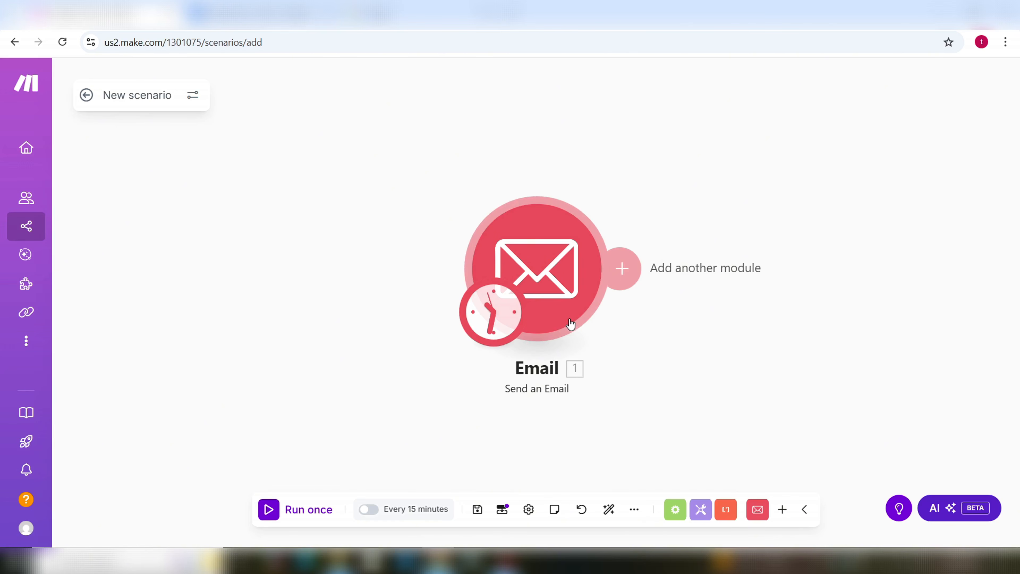
click(478, 511)
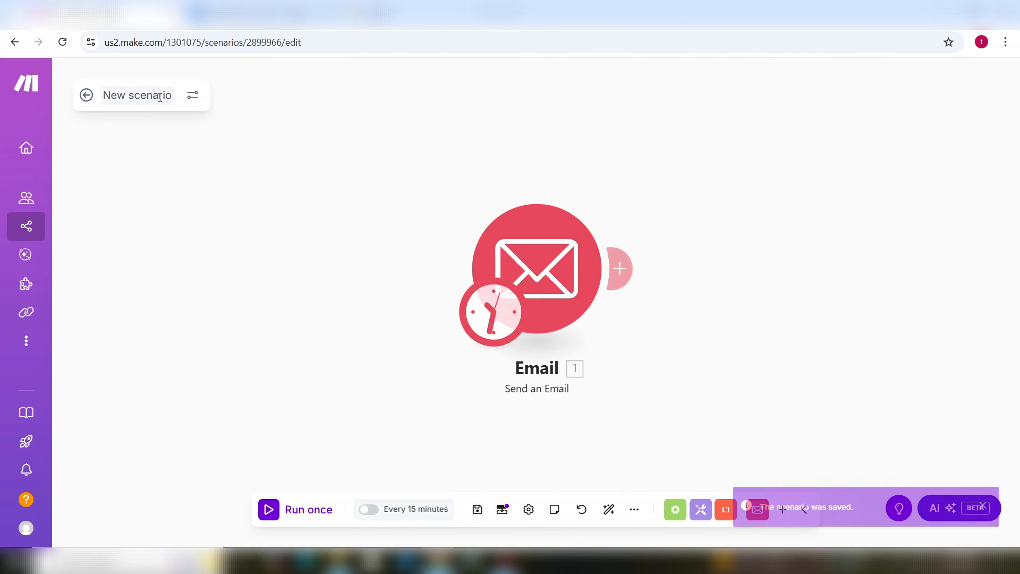
click(172, 98)
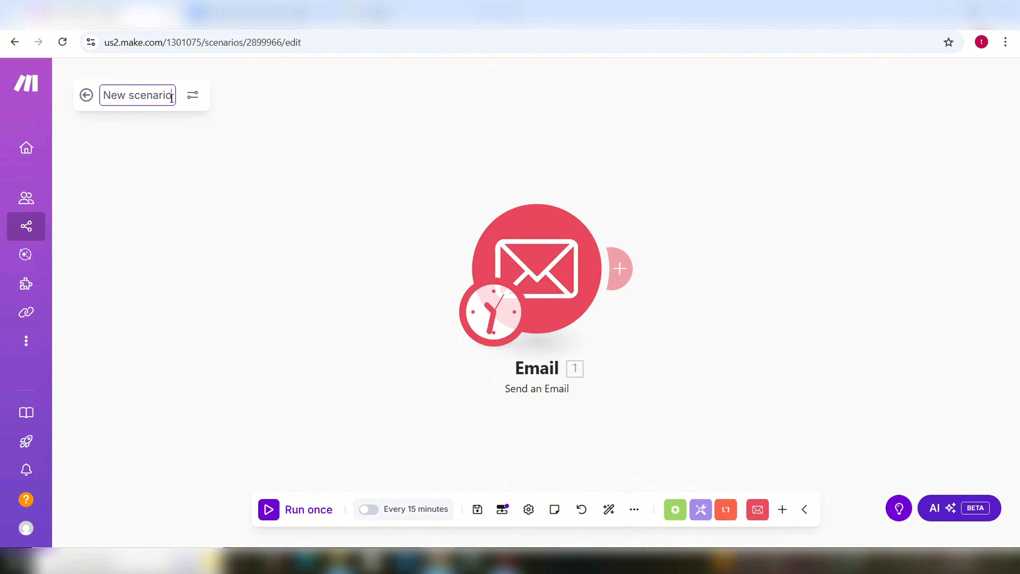
Step: Retitle the scenario 'Send emails to customers', fixing the missing space, and save it
key(BackSpace)
key(BackSpace)
key(BackSpace)
key(BackSpace)
key(BackSpace)
key(BackSpace)
key(BackSpace)
key(BackSpace)
key(BackSpace)
key(BackSpace)
key(BackSpace)
key(BackSpace)
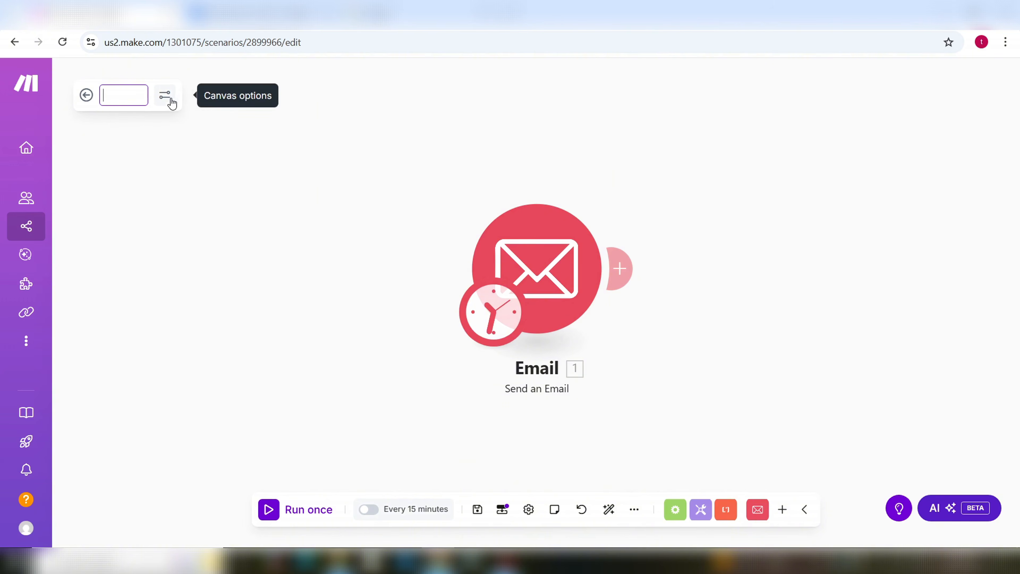
text(Send emai)
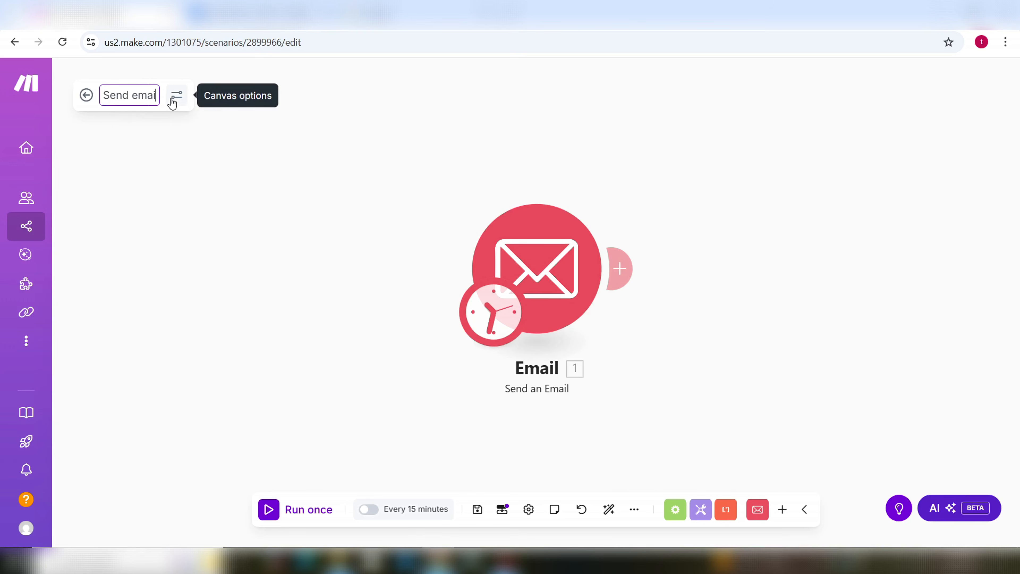
text(ls tocust)
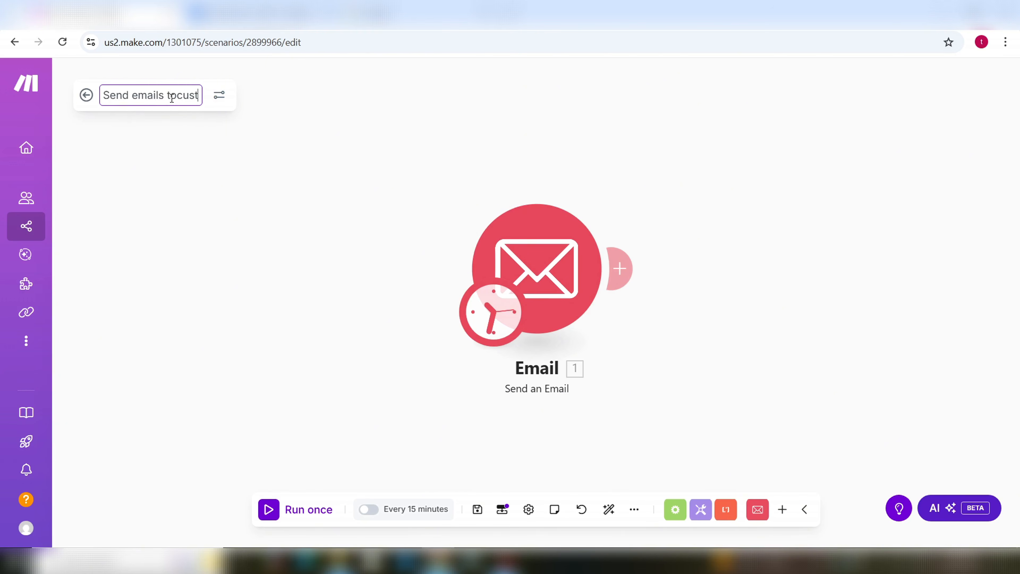
text(omers)
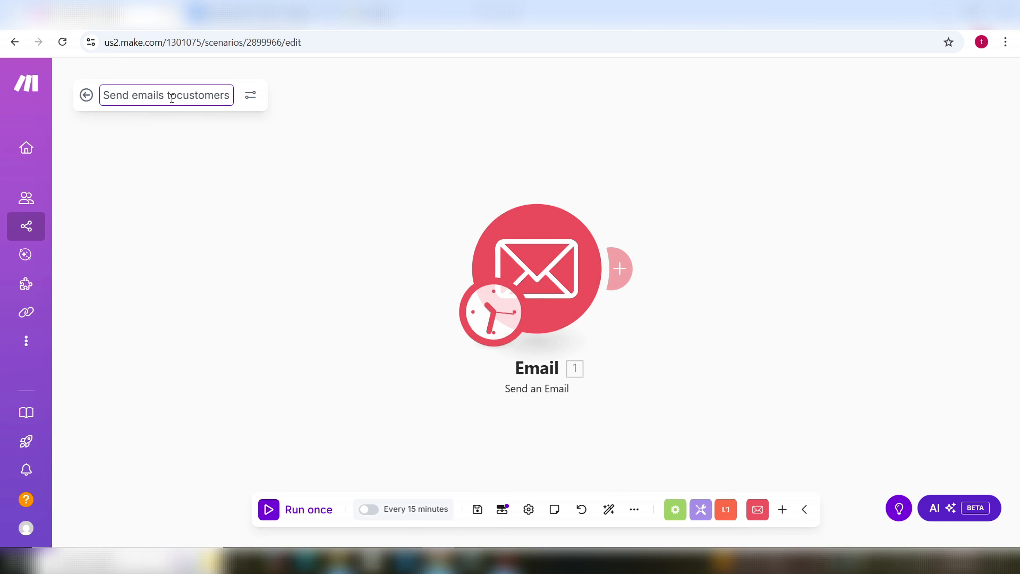
click(160, 163)
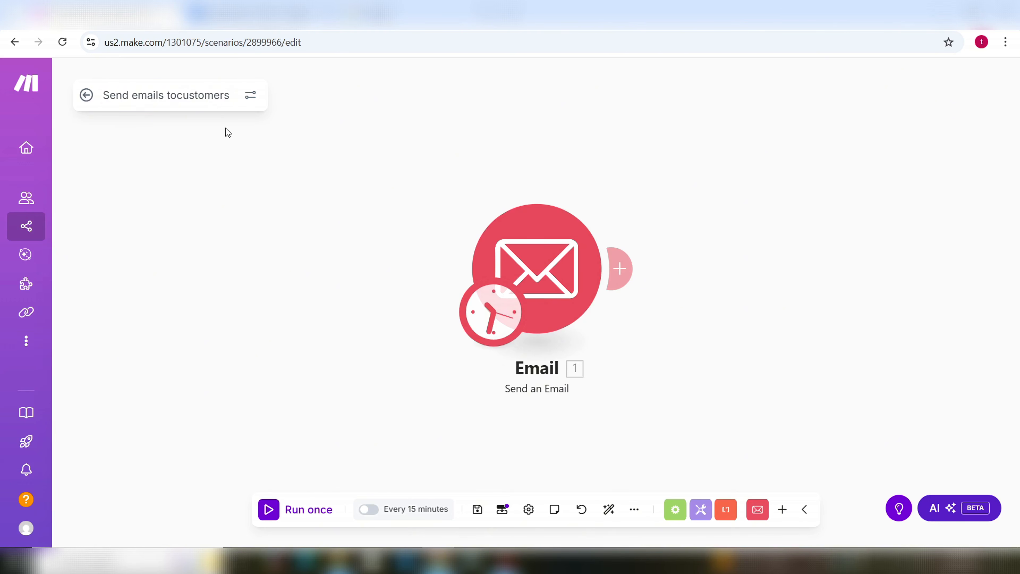
click(183, 95)
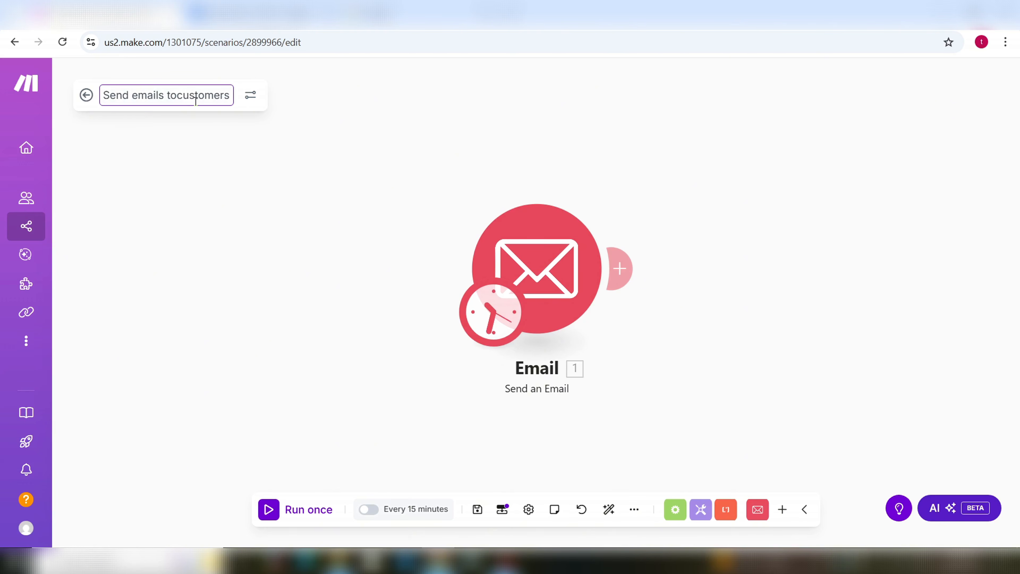
click(287, 242)
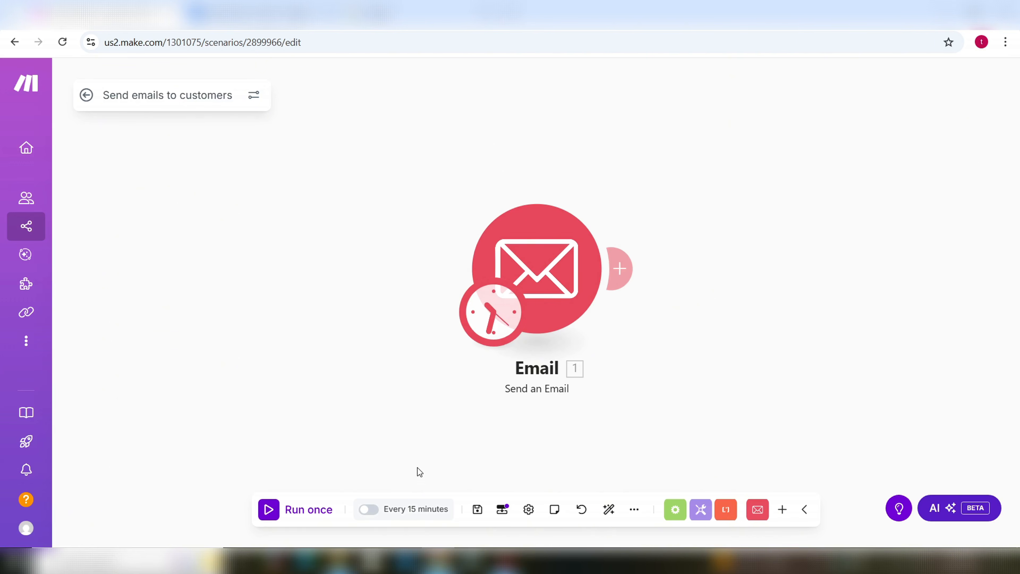
click(477, 509)
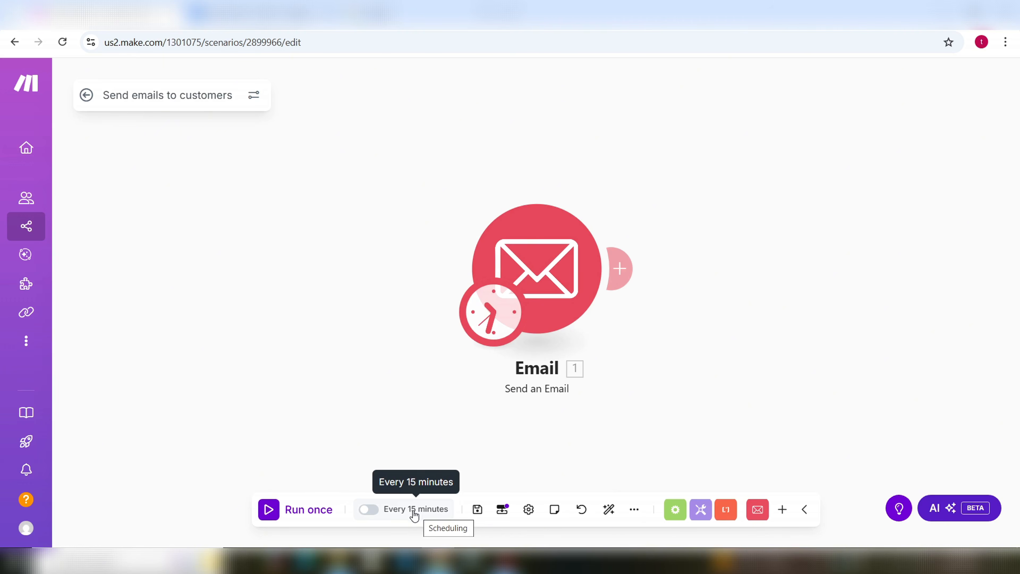
Step: Set the Send emails to customers scenario's schedule to run On demand
click(415, 516)
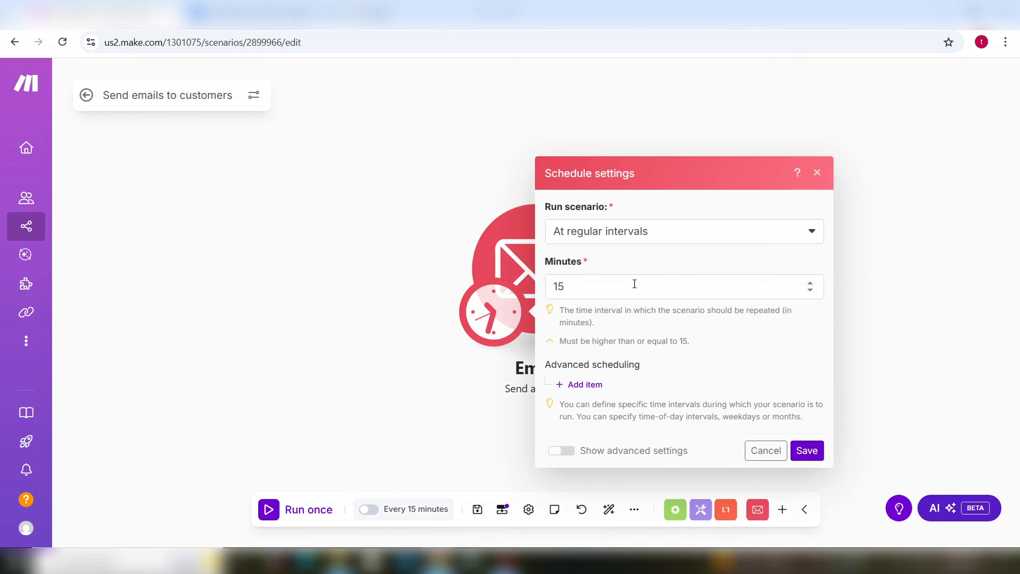
click(812, 235)
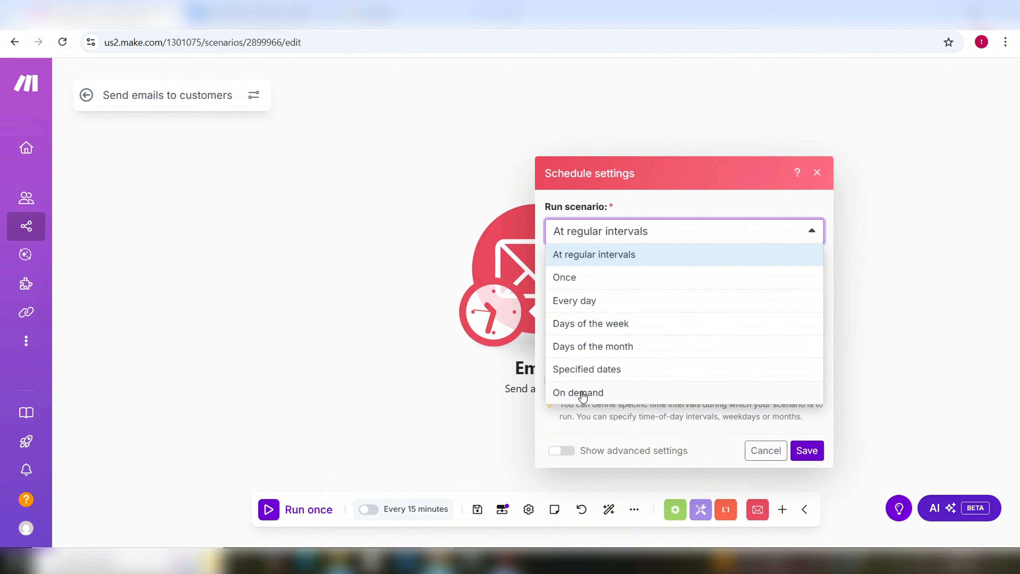
click(578, 392)
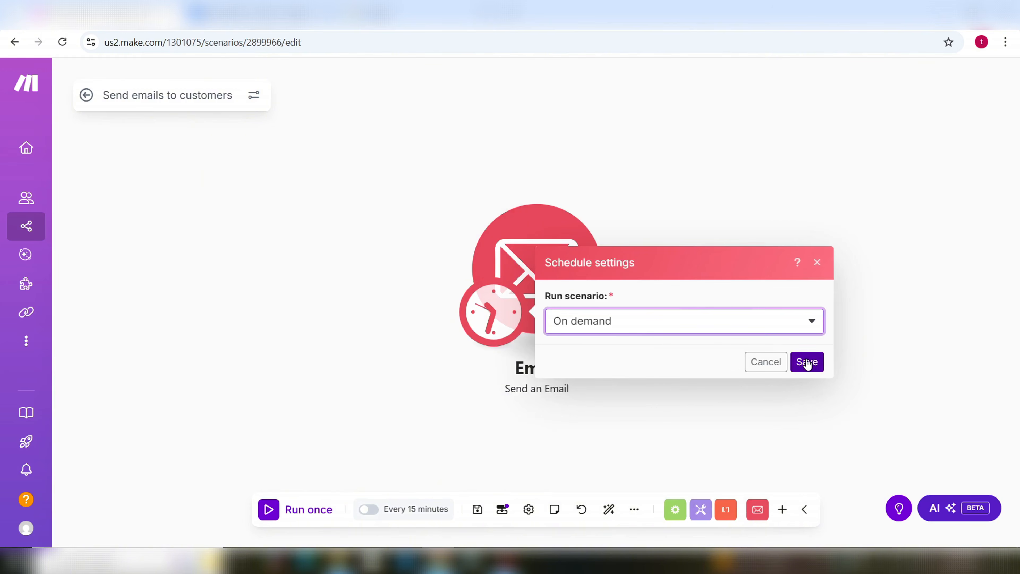
click(808, 362)
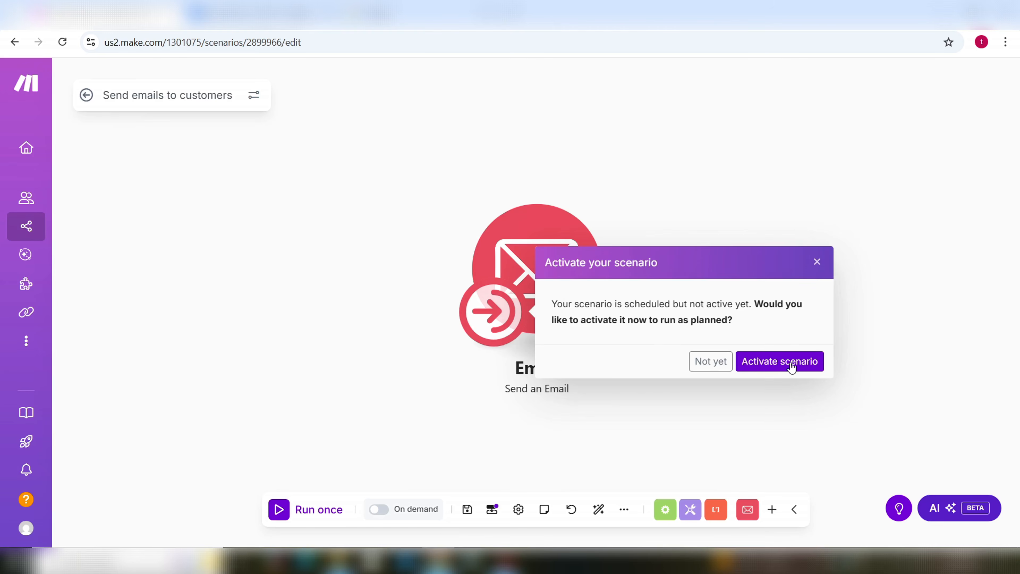
Step: Activate the scenario and save it
click(791, 364)
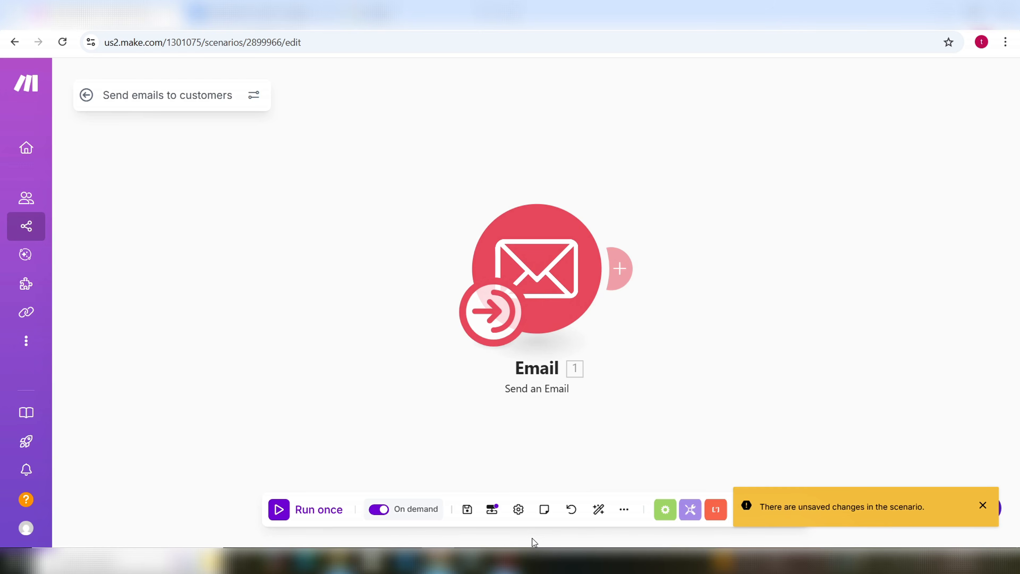
click(466, 511)
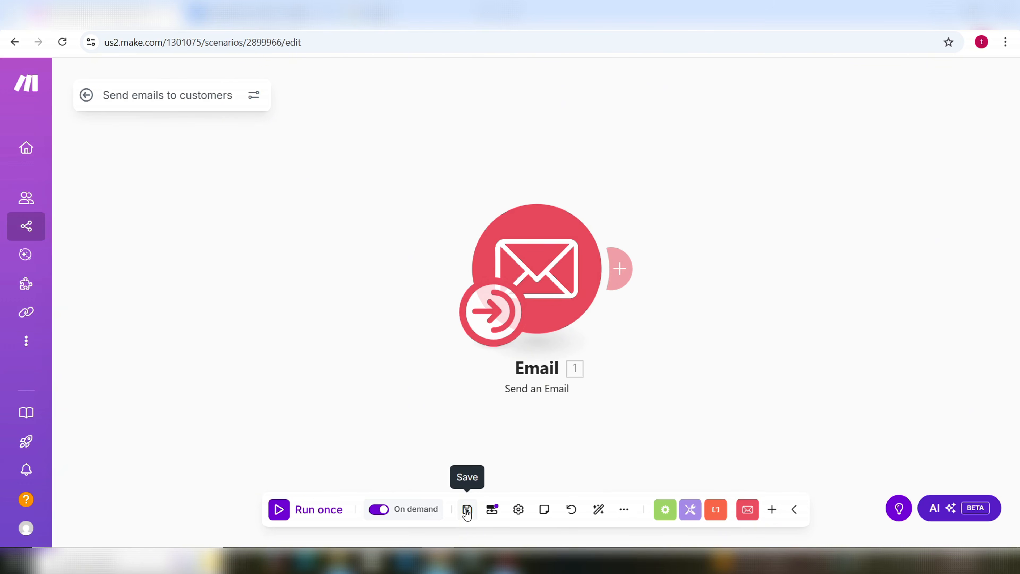
click(467, 512)
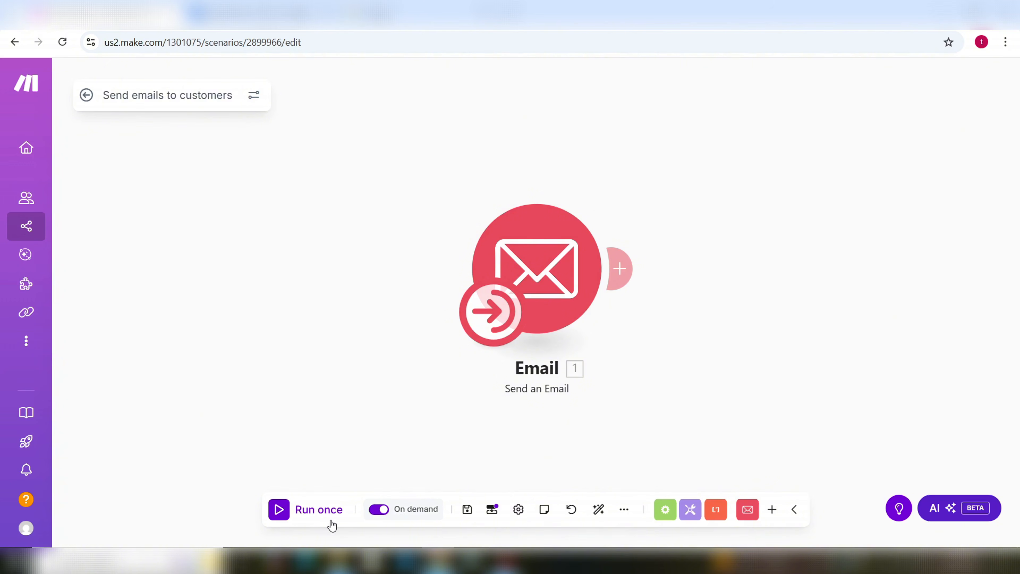
click(467, 510)
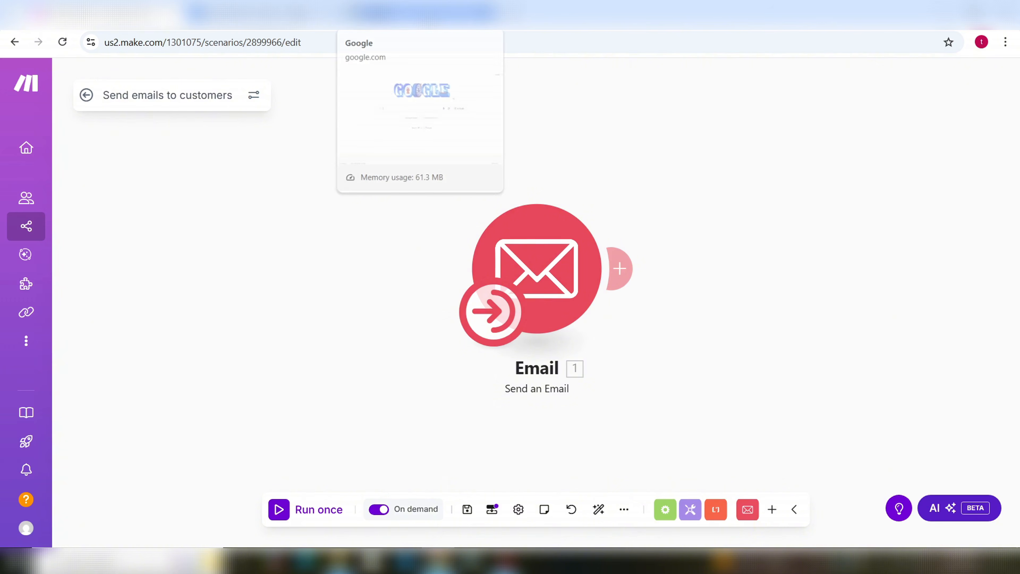
Step: Open Google Forms from the Google apps grid in the Google tab
click(420, 15)
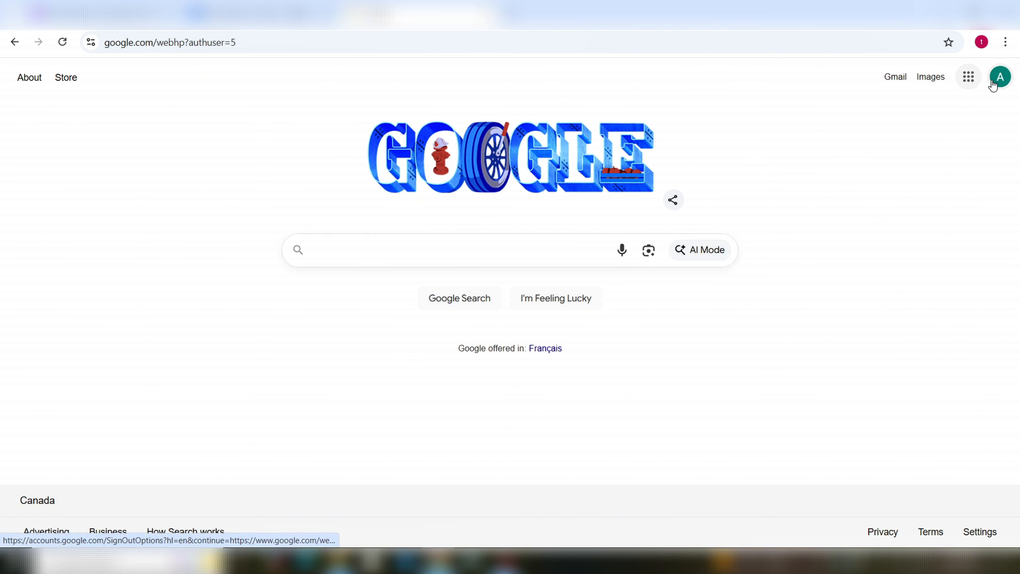
click(970, 78)
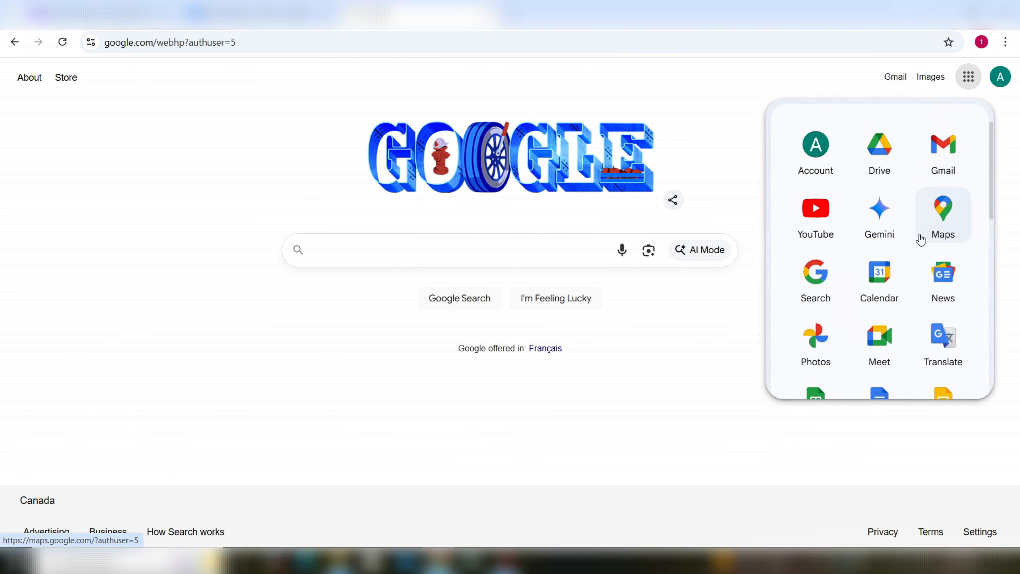
scroll(922, 246, down, 5)
scroll(923, 249, down, 8)
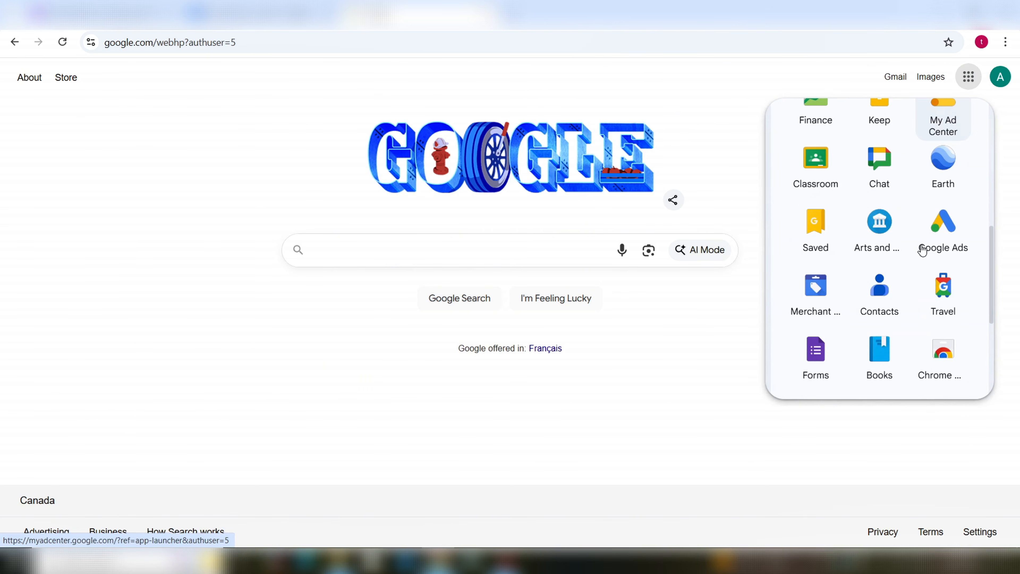
click(820, 247)
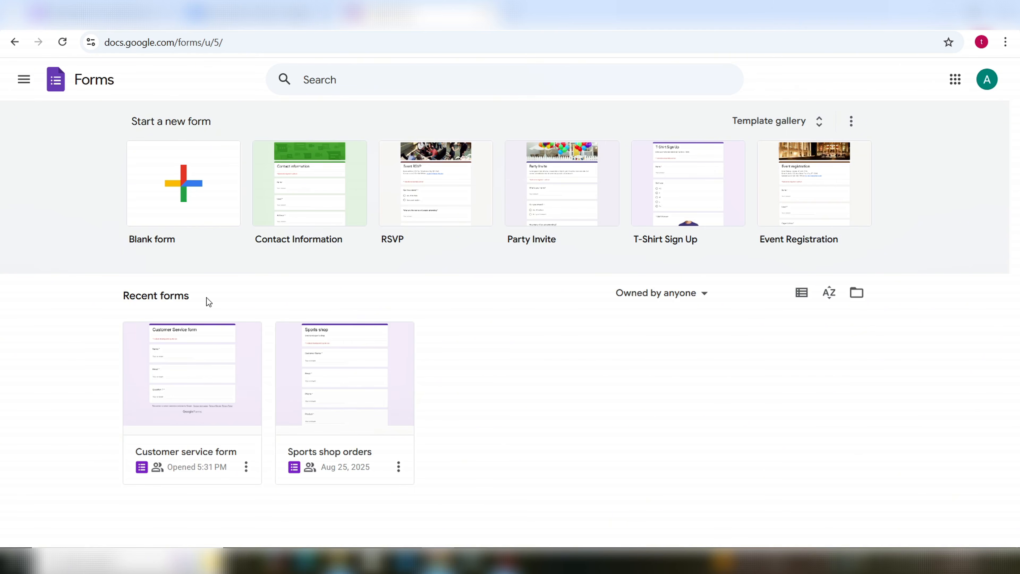
Step: Check the Customer service form's responses, copy its responder link, and open a blank tab
click(189, 453)
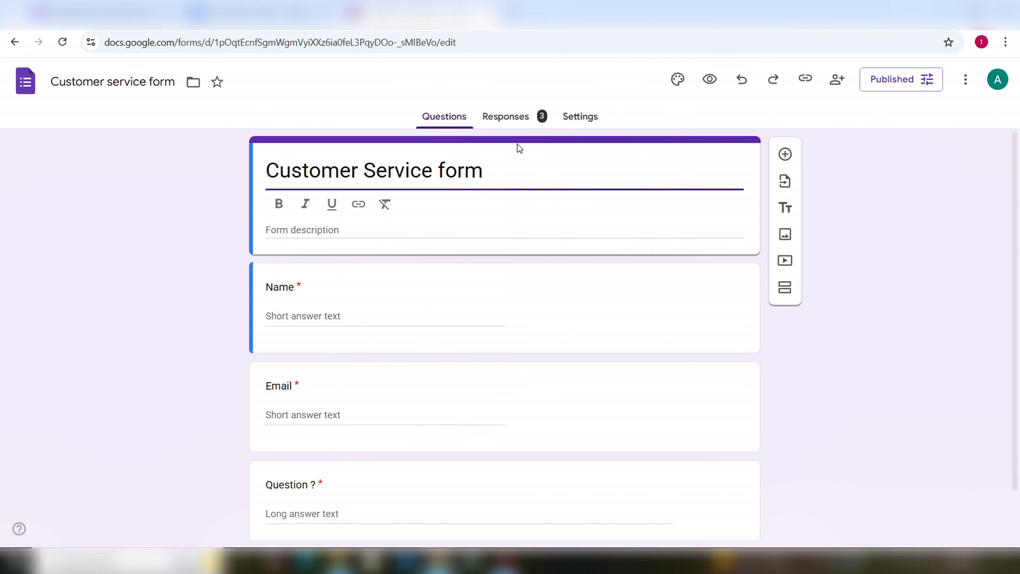
click(520, 117)
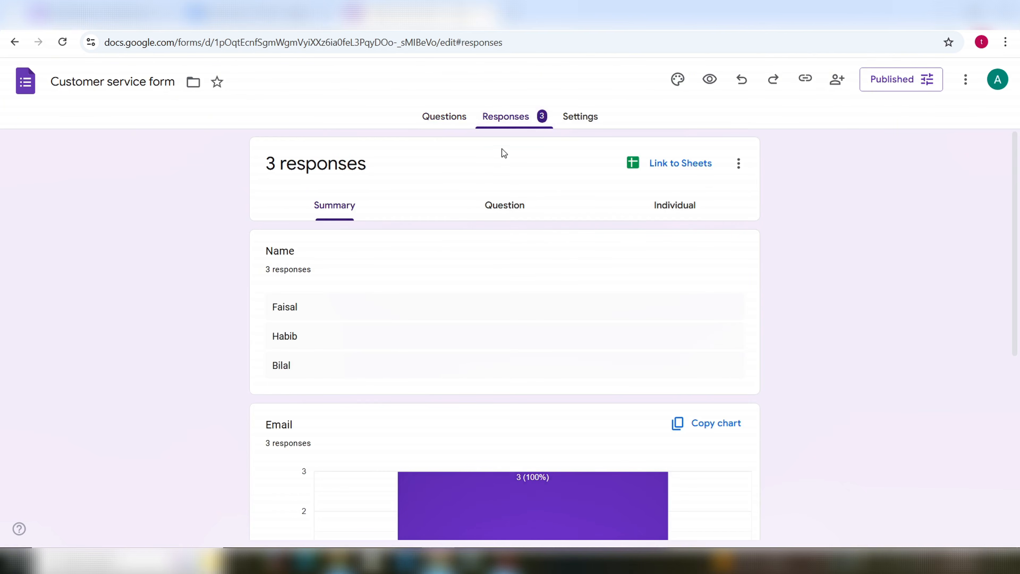
click(444, 117)
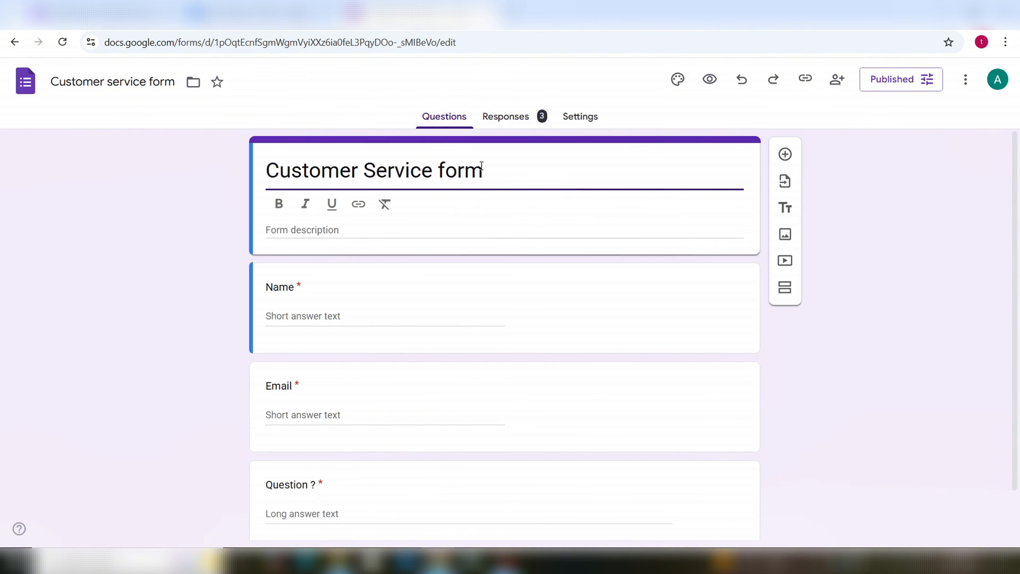
scroll(378, 384, down, 2)
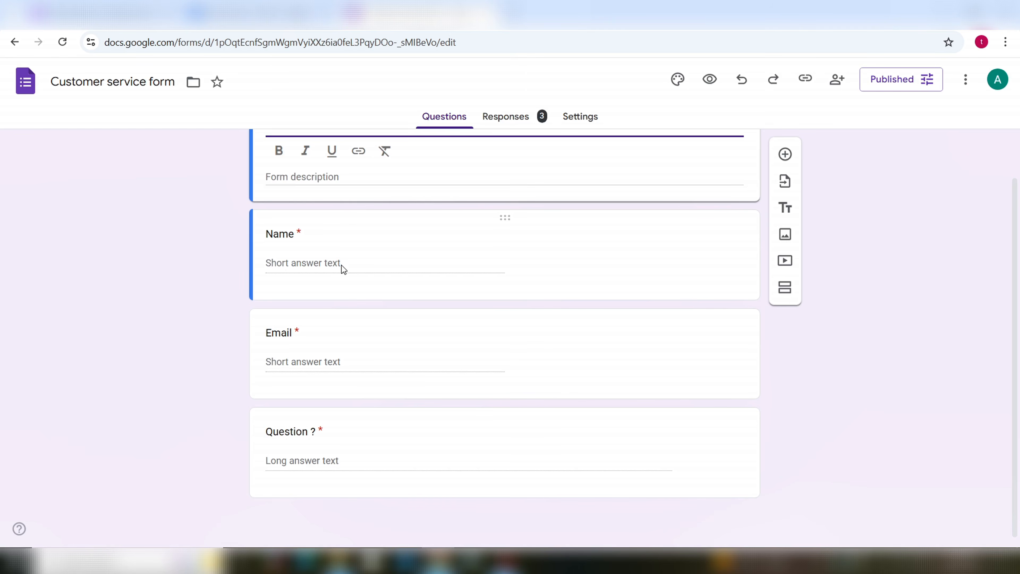
click(806, 80)
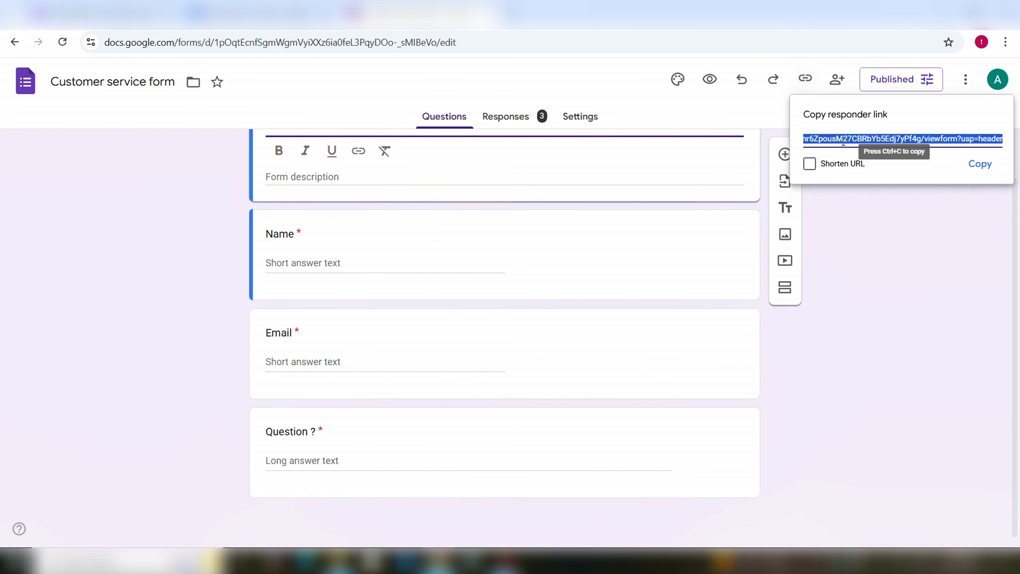
click(980, 164)
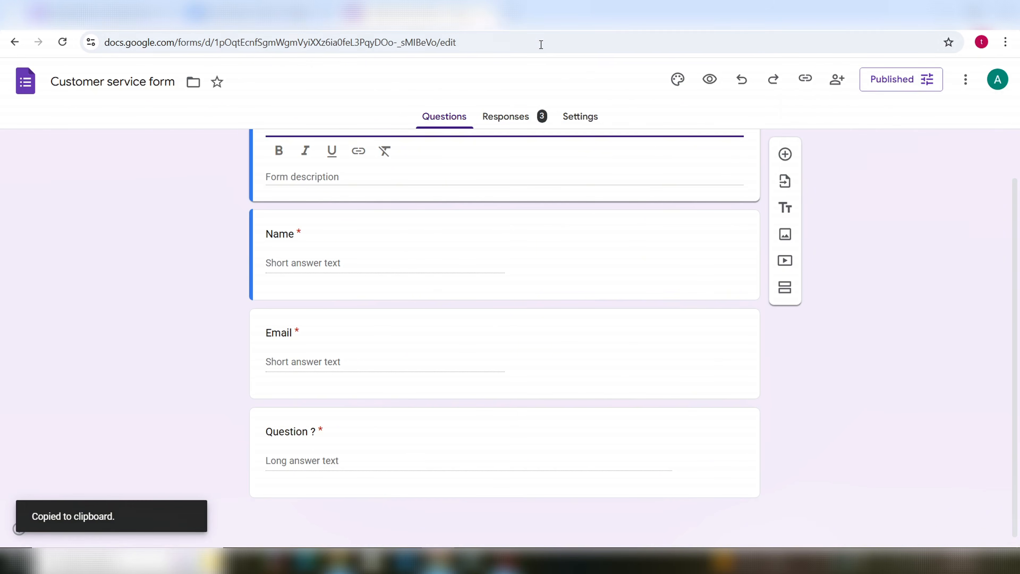
key(ctrl+t)
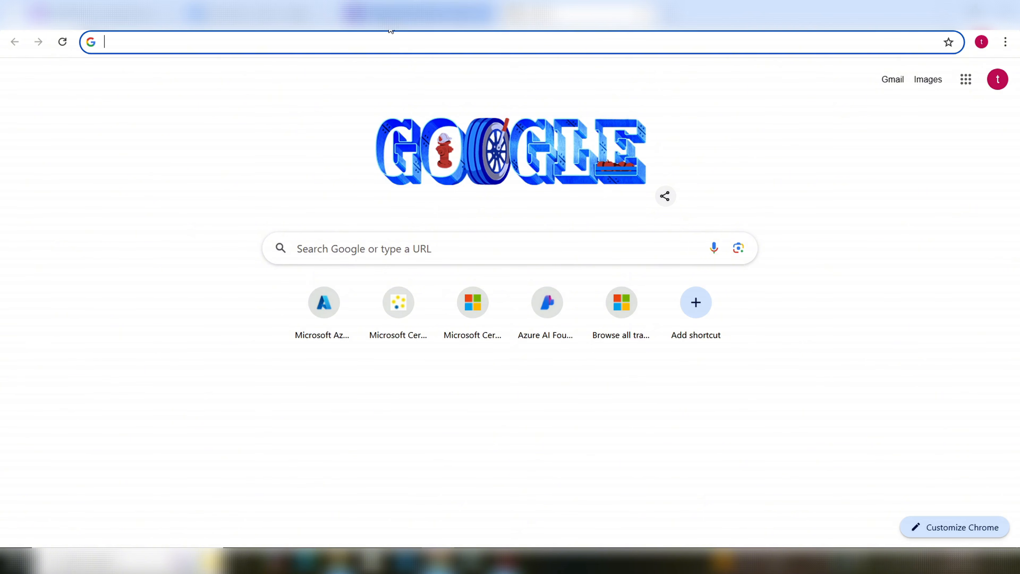
Step: Load the copied link to view the live Customer Service form, then return to Make
click(394, 47)
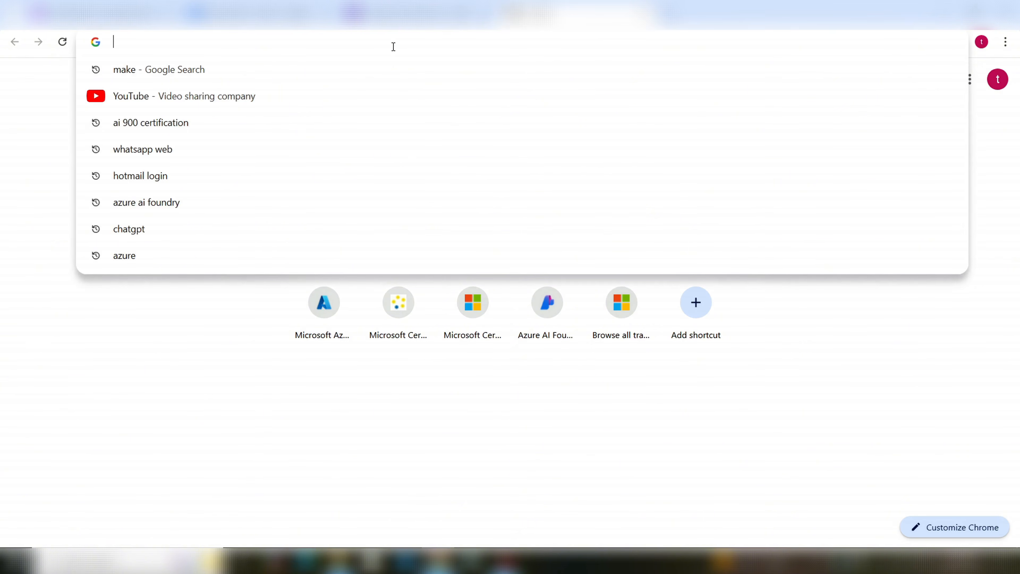
key(ctrl+v)
key(Return)
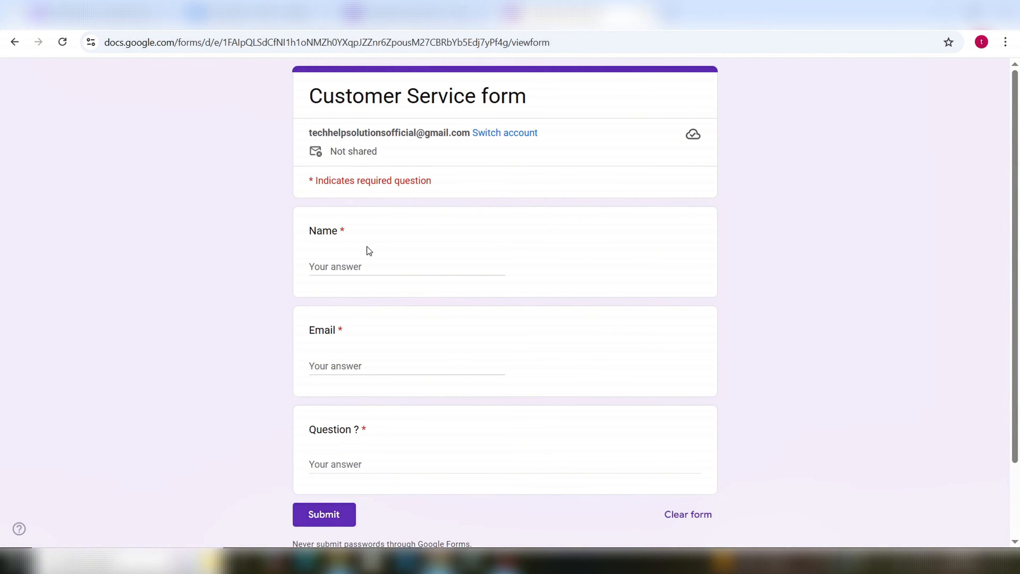
click(398, 260)
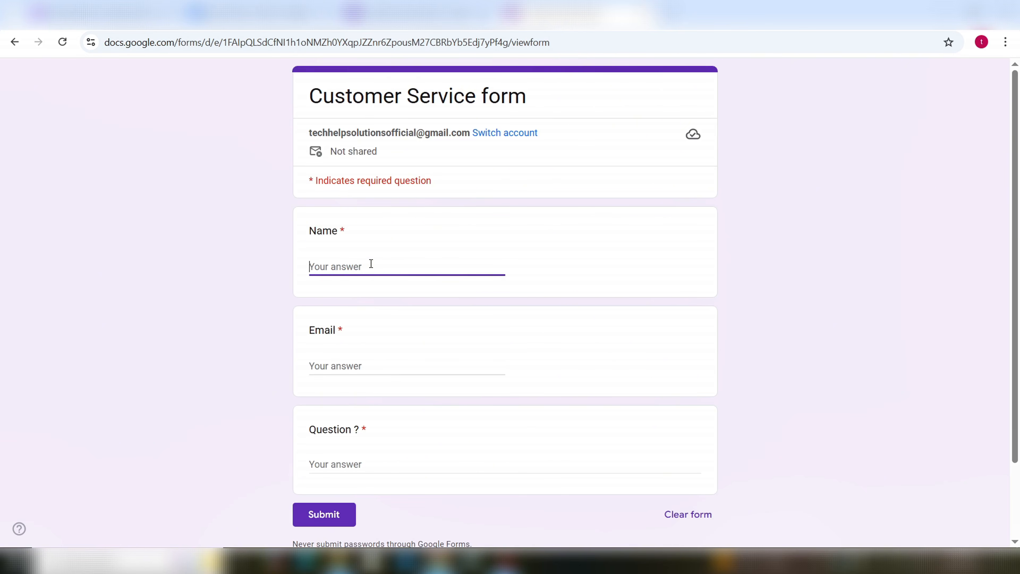
scroll(372, 263, down, 3)
click(366, 312)
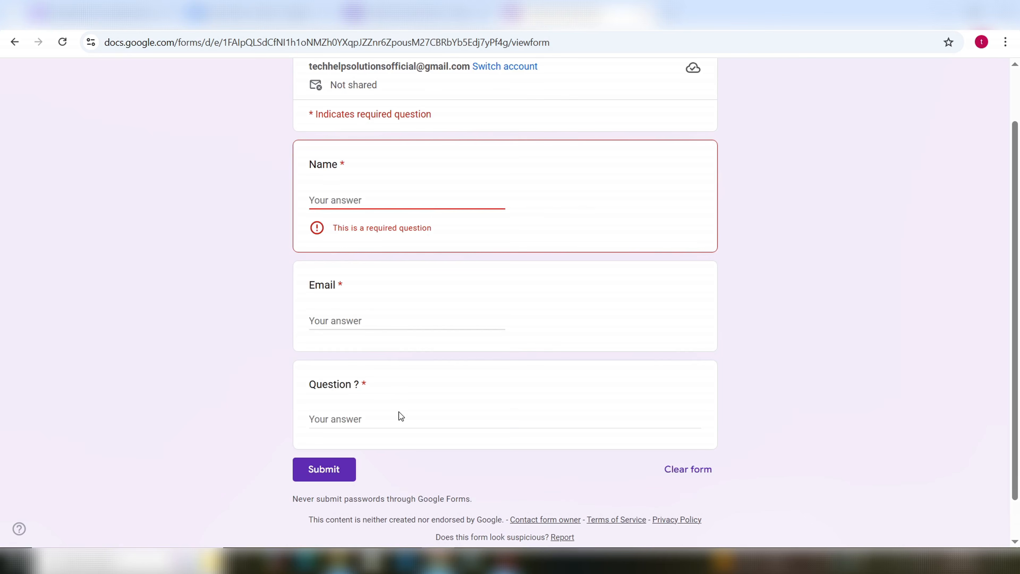
scroll(688, 243, up, 3)
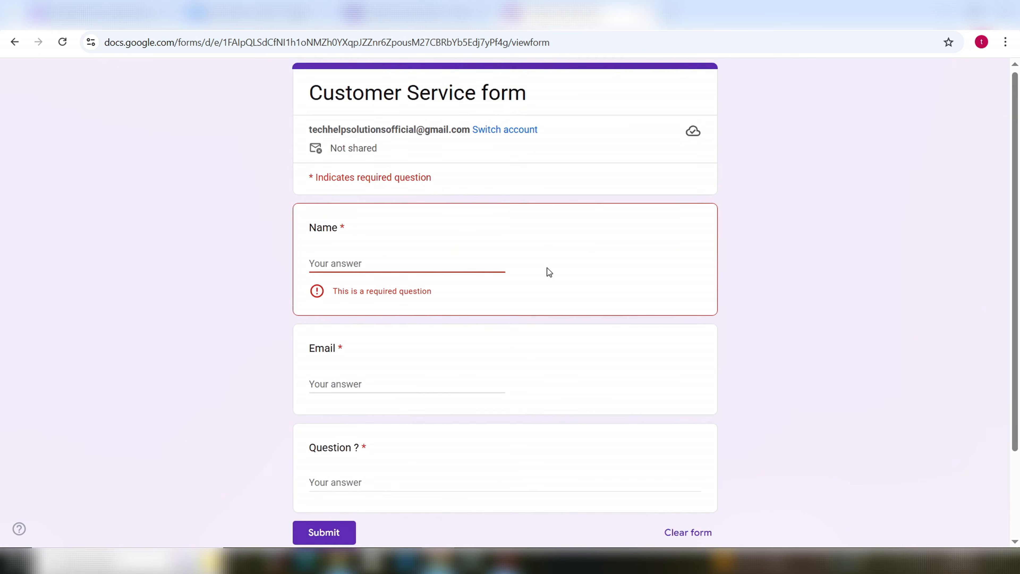
scroll(546, 290, down, 5)
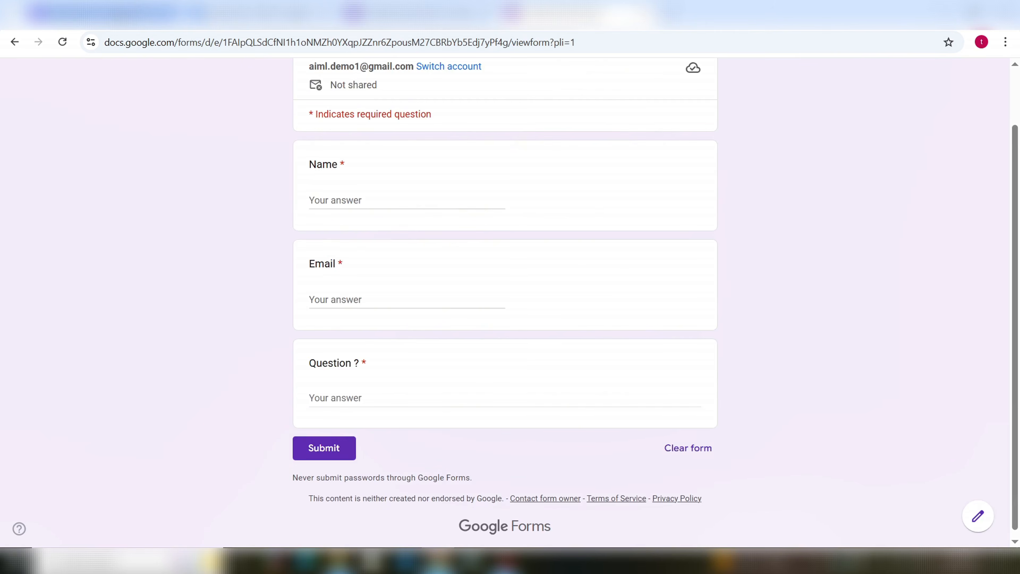
click(107, 14)
mouse_move(25, 227)
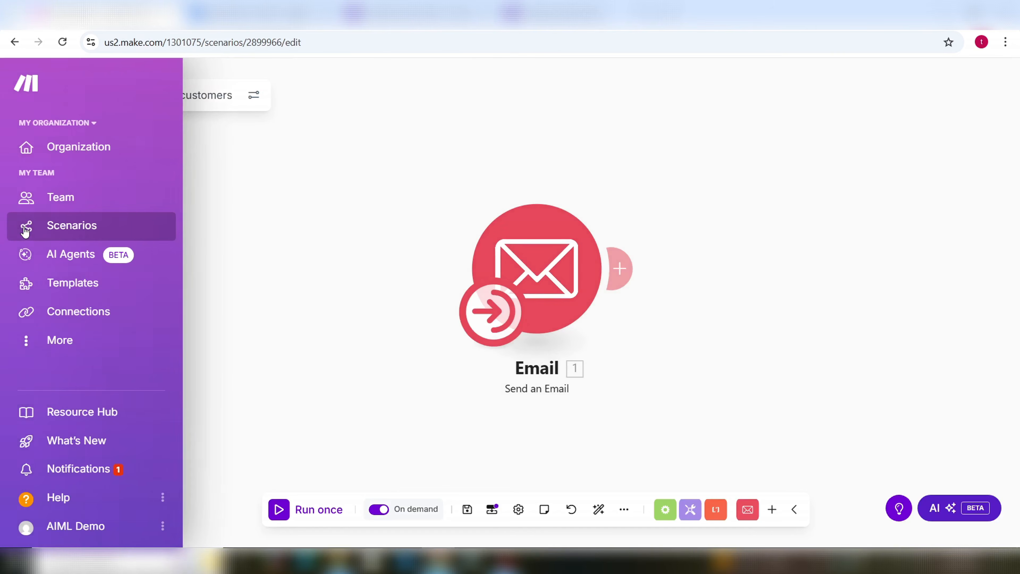
Step: Create a new scenario starting with a Google Forms Watch Responses trigger, then view the form
click(87, 229)
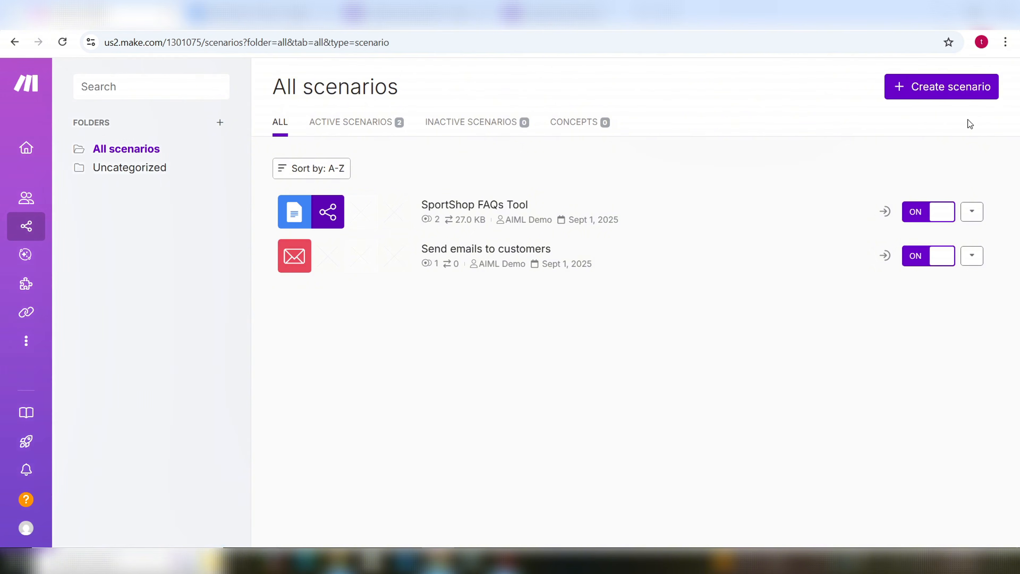
click(941, 89)
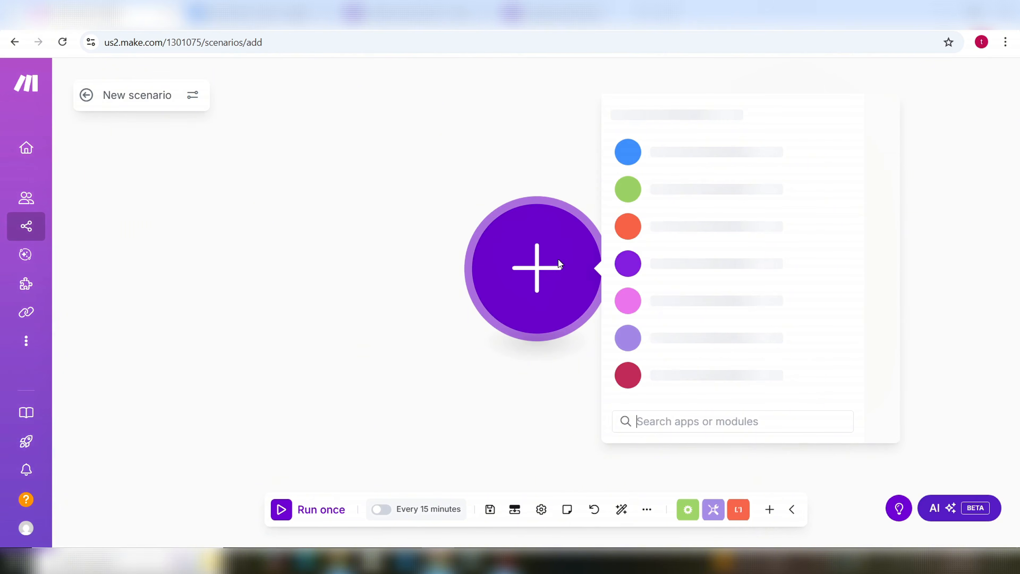
click(691, 418)
text(form)
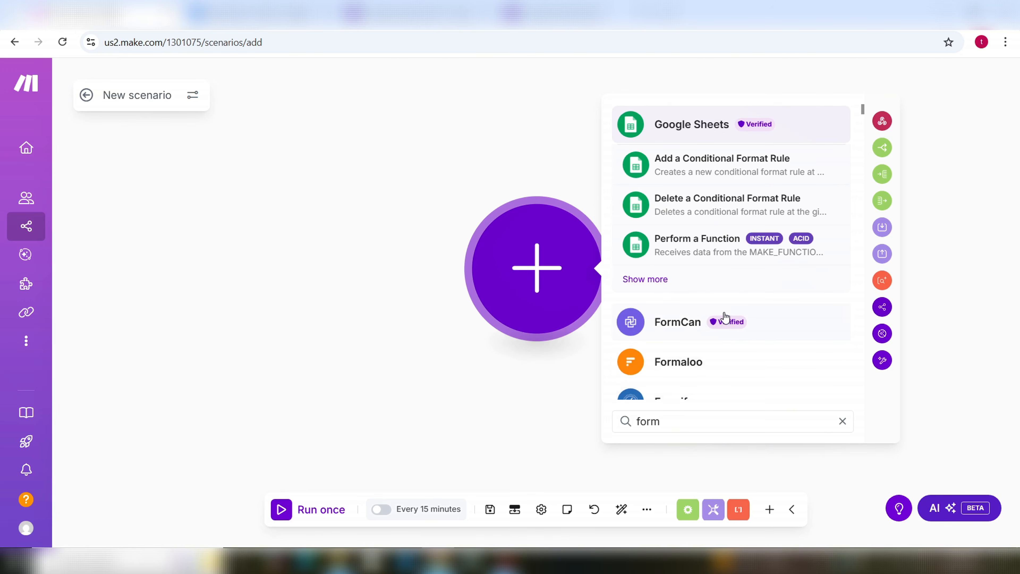
text(s)
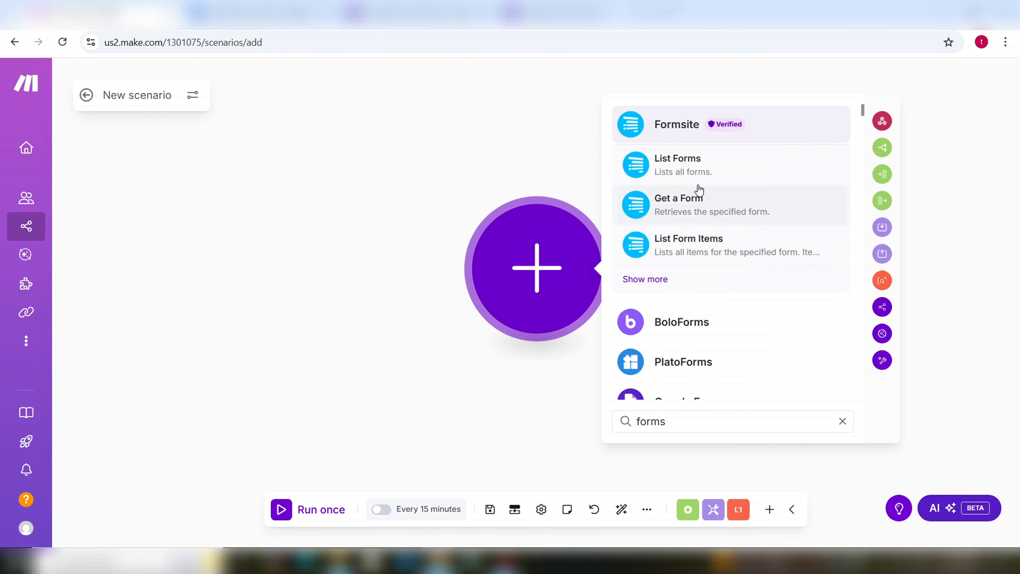
scroll(726, 254, down, 2)
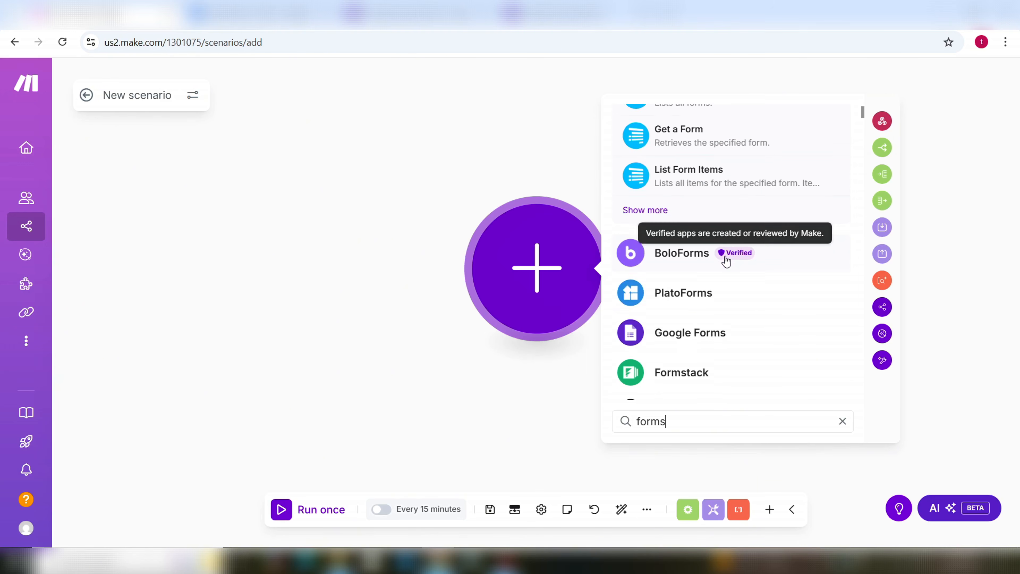
scroll(720, 266, down, 2)
click(698, 278)
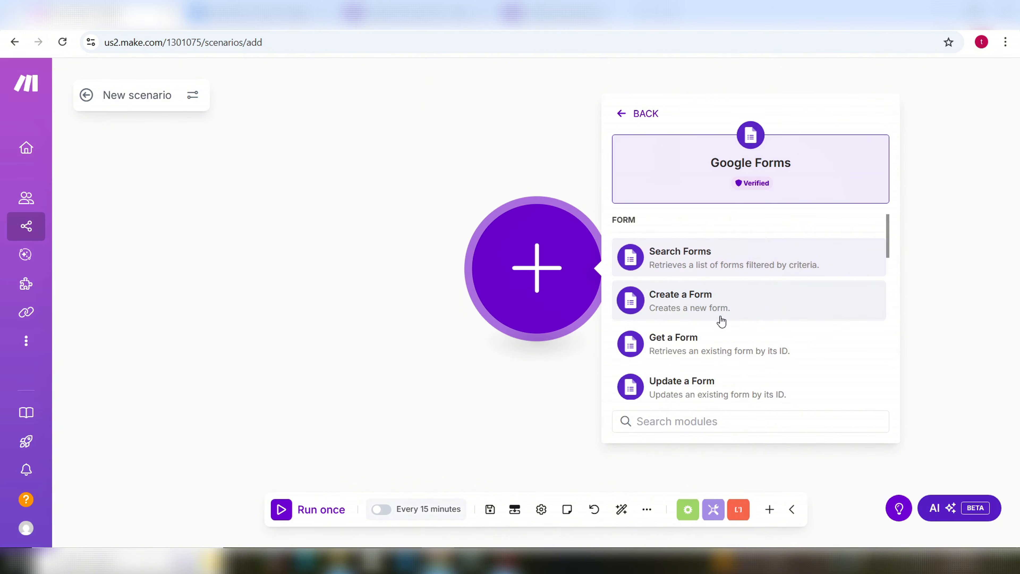
scroll(720, 324, down, 3)
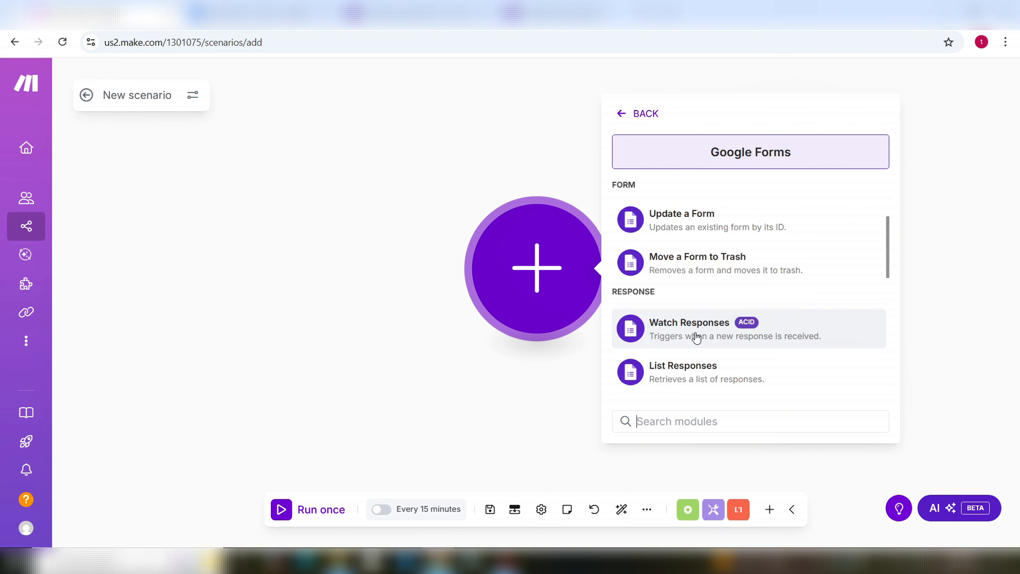
click(697, 338)
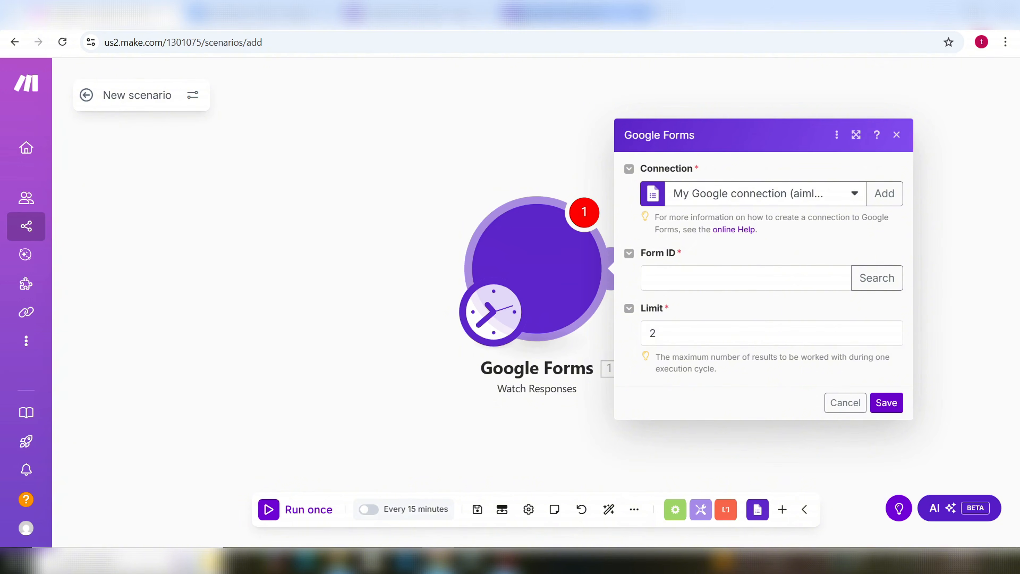
click(581, 14)
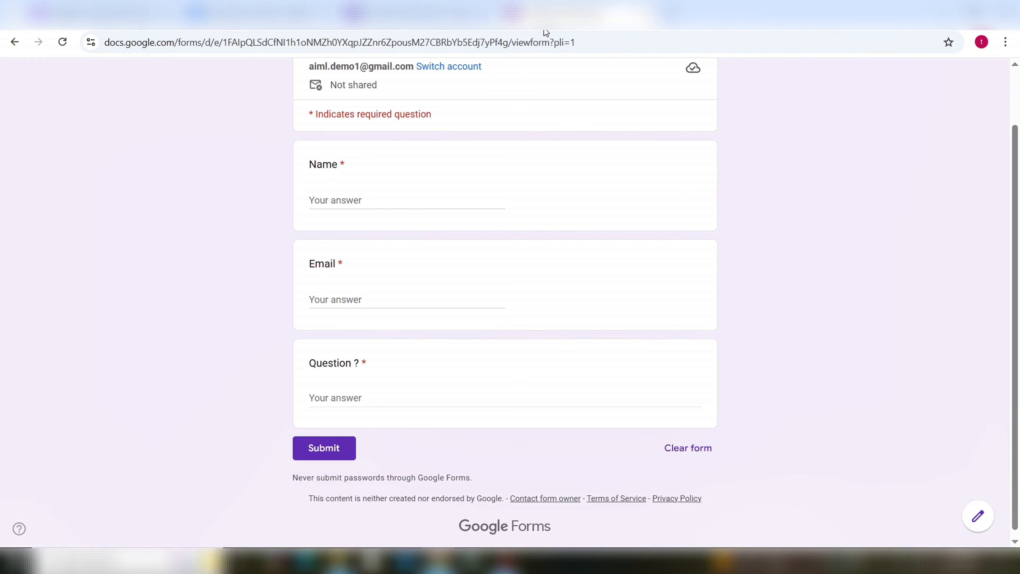
Step: Copy the Customer Service form's ID from the editor URL and focus Make's Form ID field
click(454, 15)
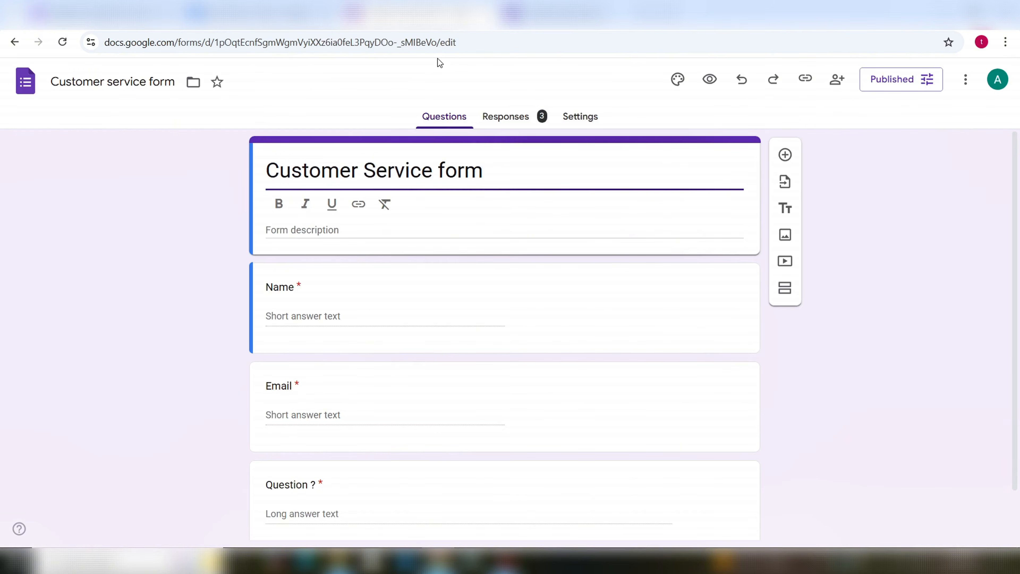
click(491, 41)
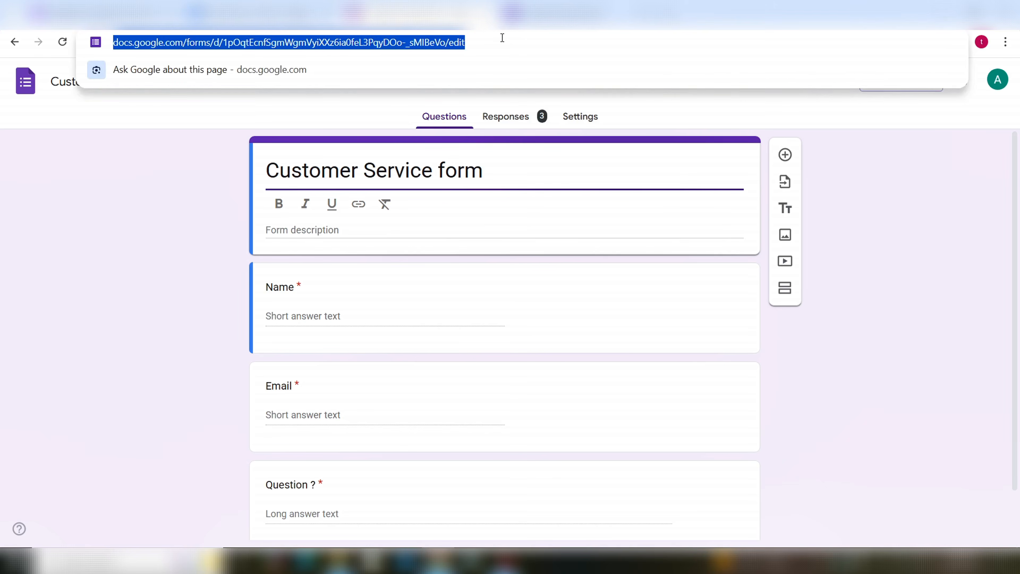
click(520, 44)
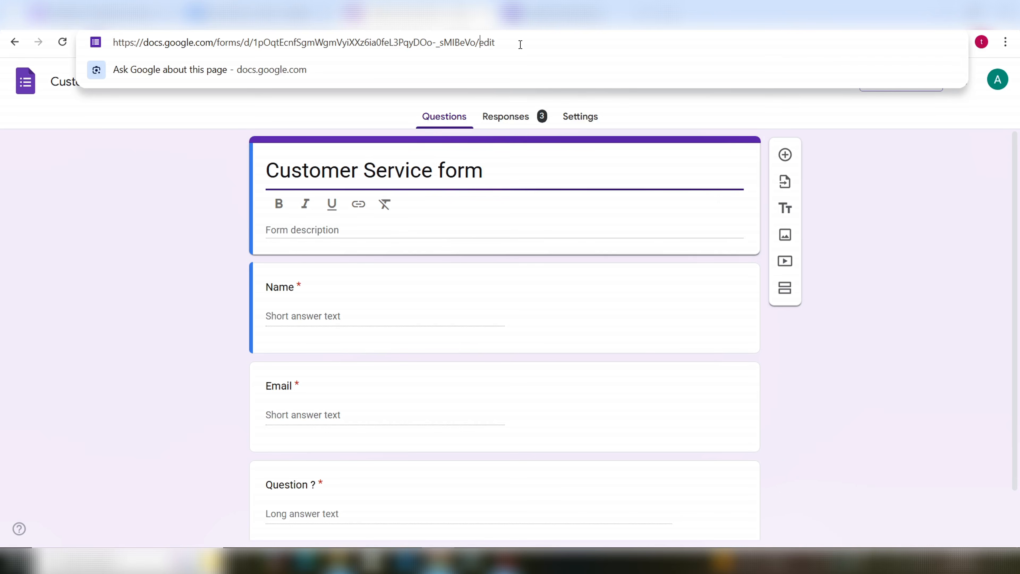
key(Left)
key(Left)
key(Left)
key(Left)
key(Left)
key(shift+Left)
key(shift+Left)
key(shift+Left)
key(shift+Left)
key(shift+Left)
key(shift+Left)
key(shift+Left)
key(shift+Left)
key(shift+Left)
key(shift+Left)
key(shift+Left)
key(shift+Left)
key(shift+Left)
key(shift+Left)
key(shift+Left)
key(shift+Left)
key(shift+Left)
key(shift+Left)
key(shift+Left)
key(shift+Left)
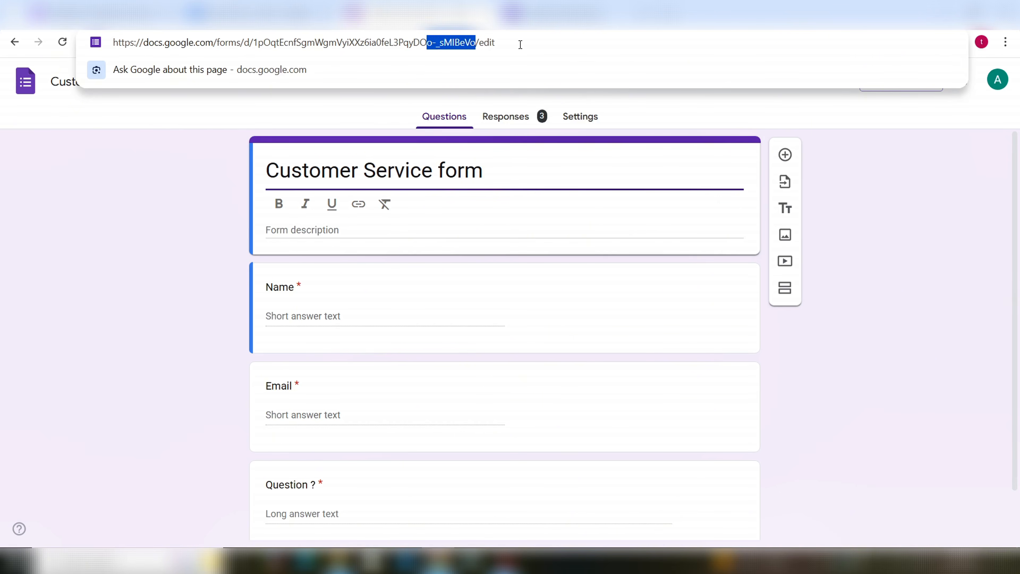
key(shift+Left)
key(shift+Left)
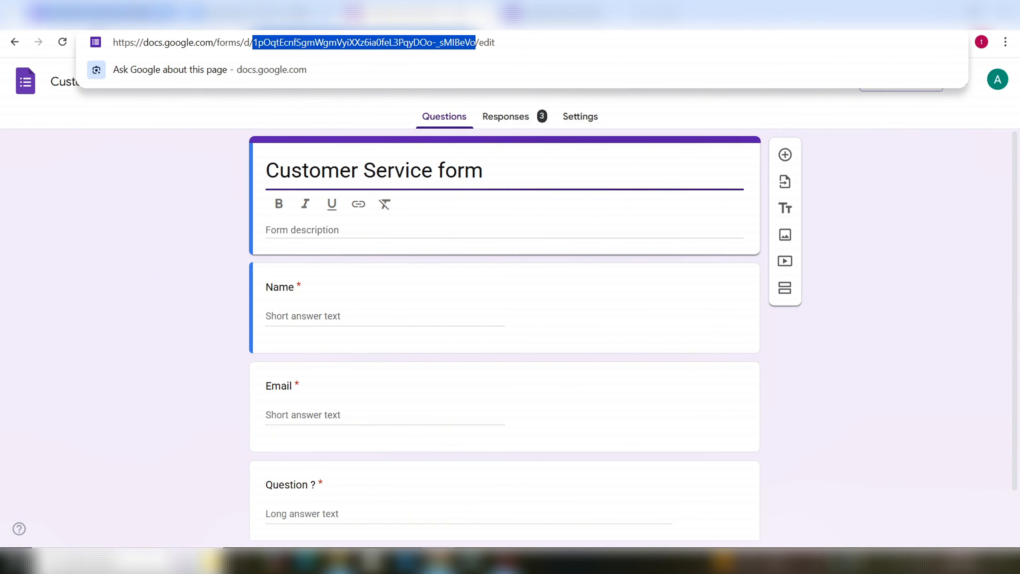
click(146, 14)
click(725, 282)
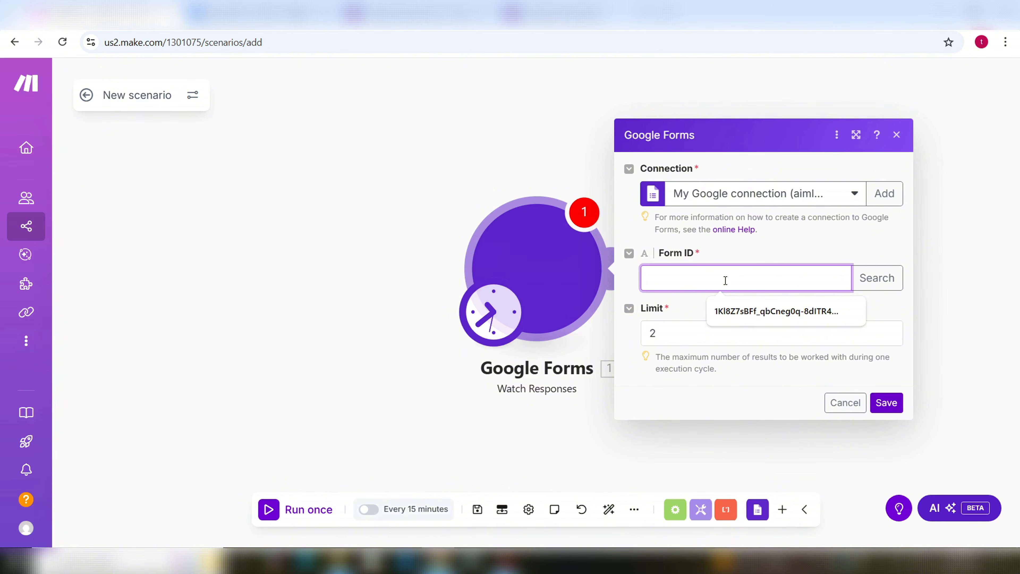
Step: Paste the form ID, set Limit to 1, and save the trigger starting 'From now on'
key(ctrl+v)
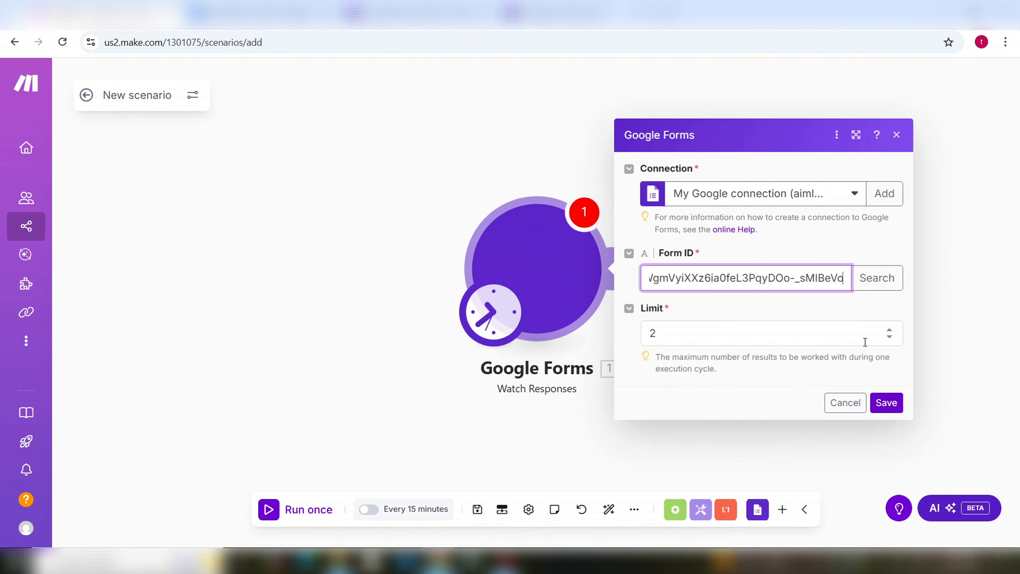
click(867, 306)
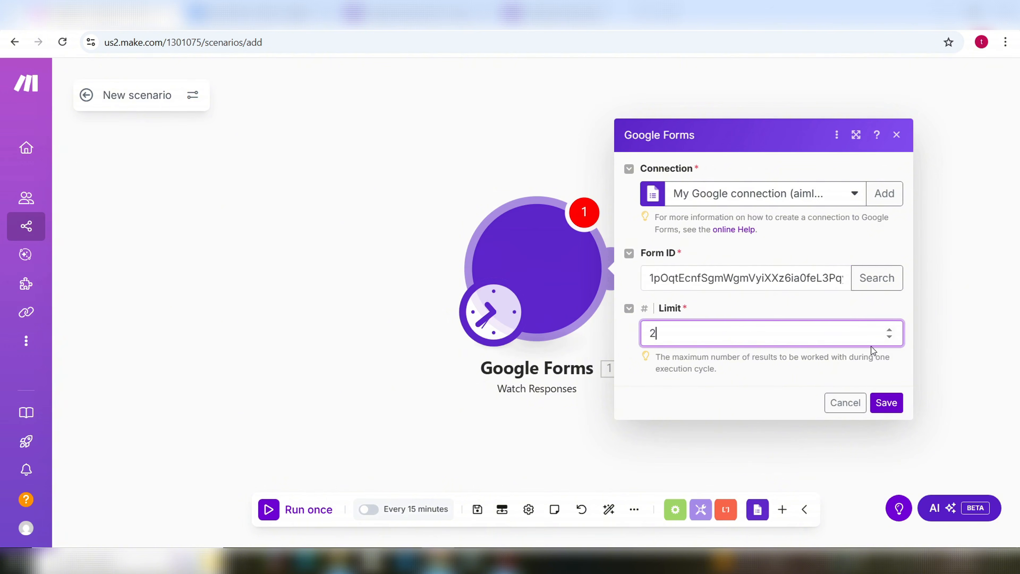
click(890, 337)
click(888, 403)
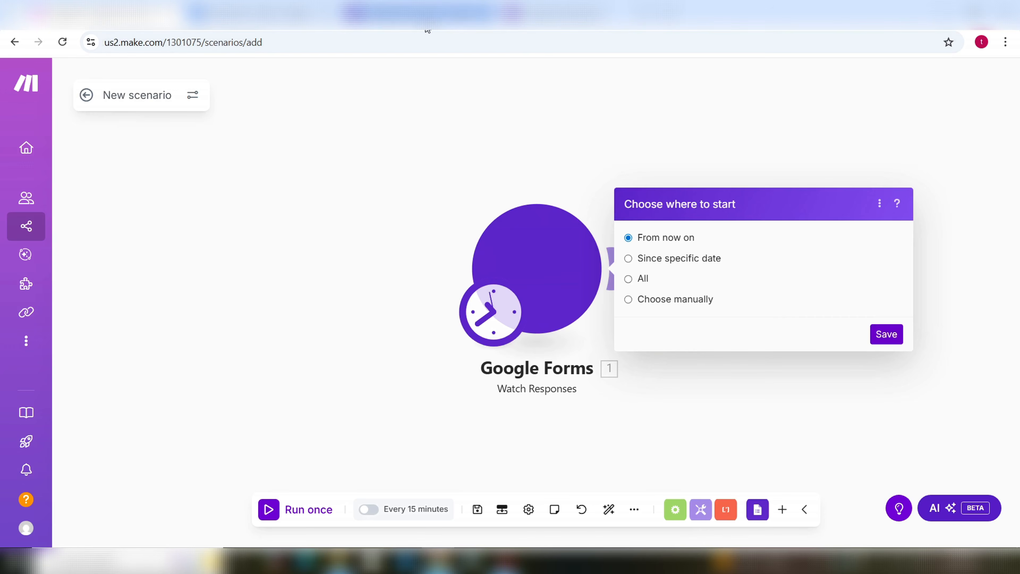
mouse_move(427, 30)
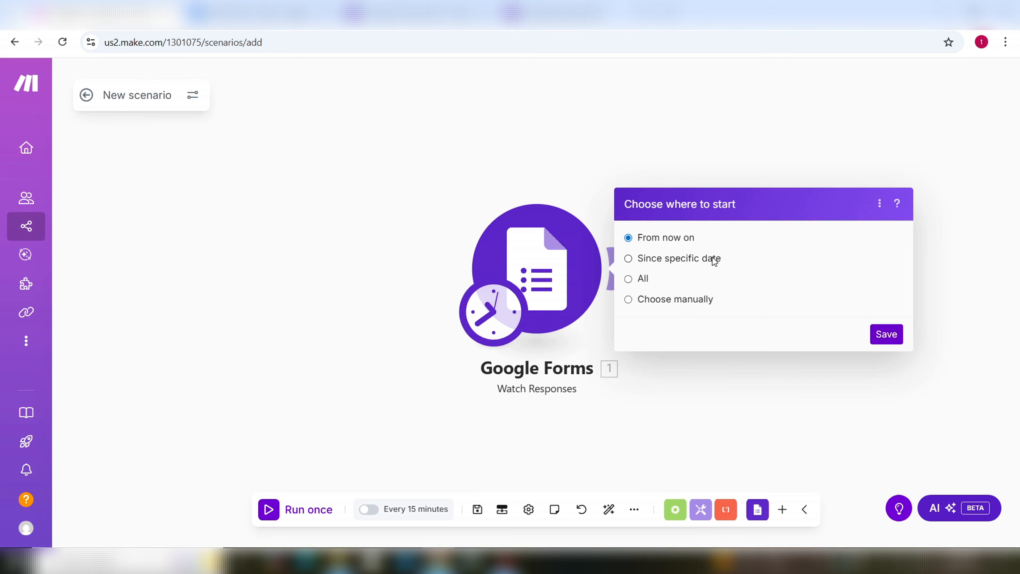
click(886, 335)
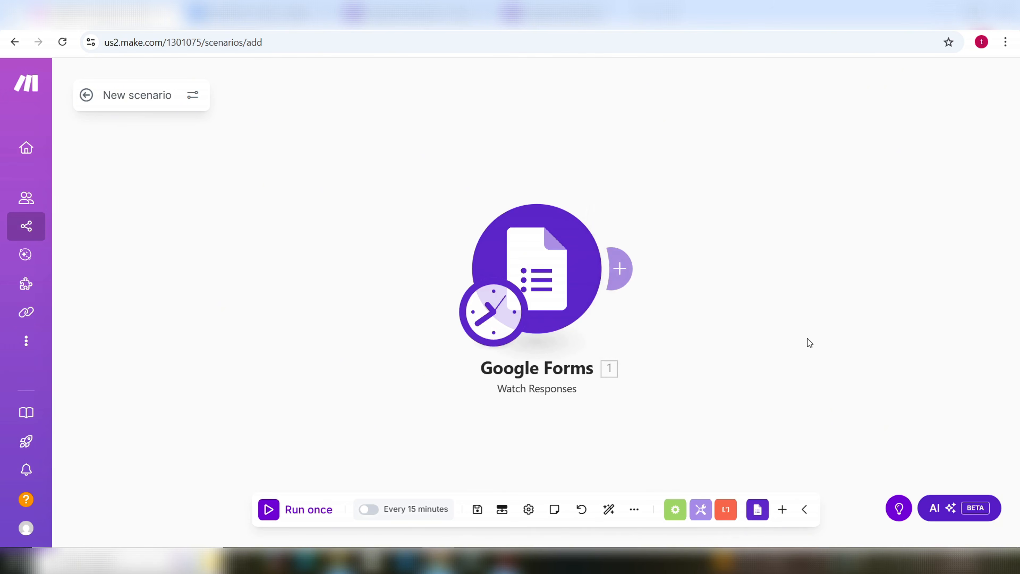
Step: Search modules for 'agent' and add Make AI Agents' Run an agent after the trigger
click(624, 273)
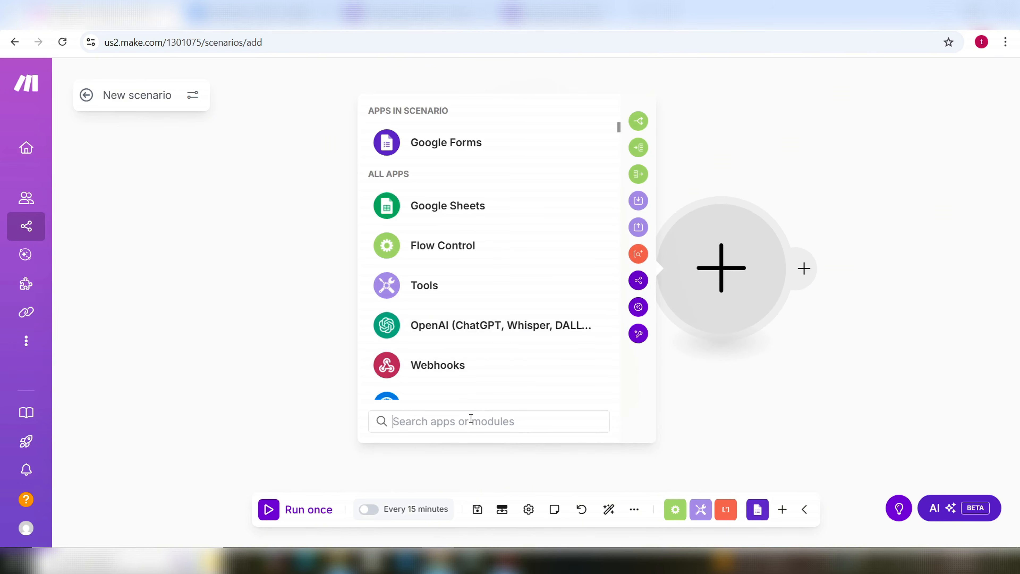
text(agent)
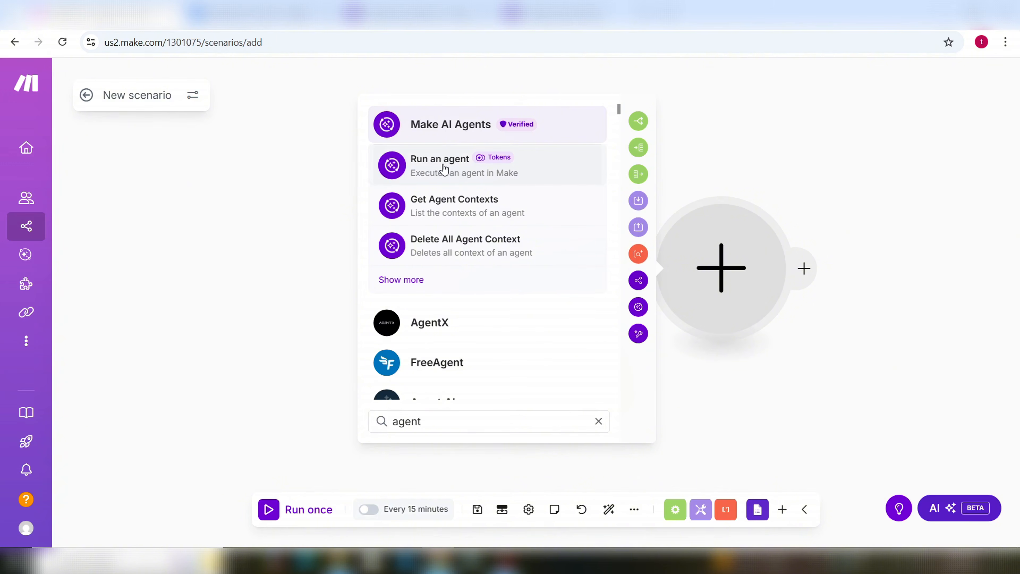
click(449, 130)
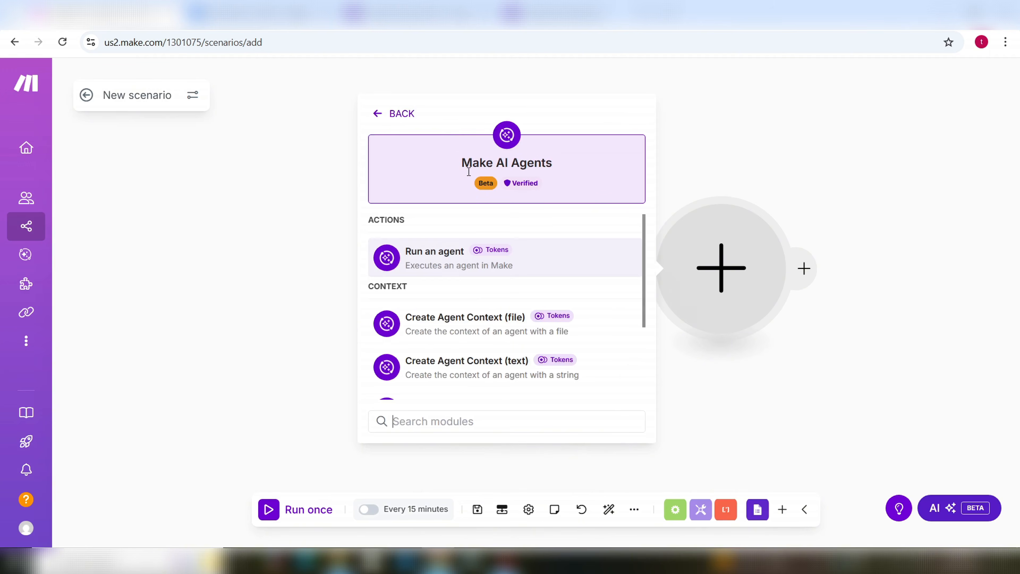
click(442, 262)
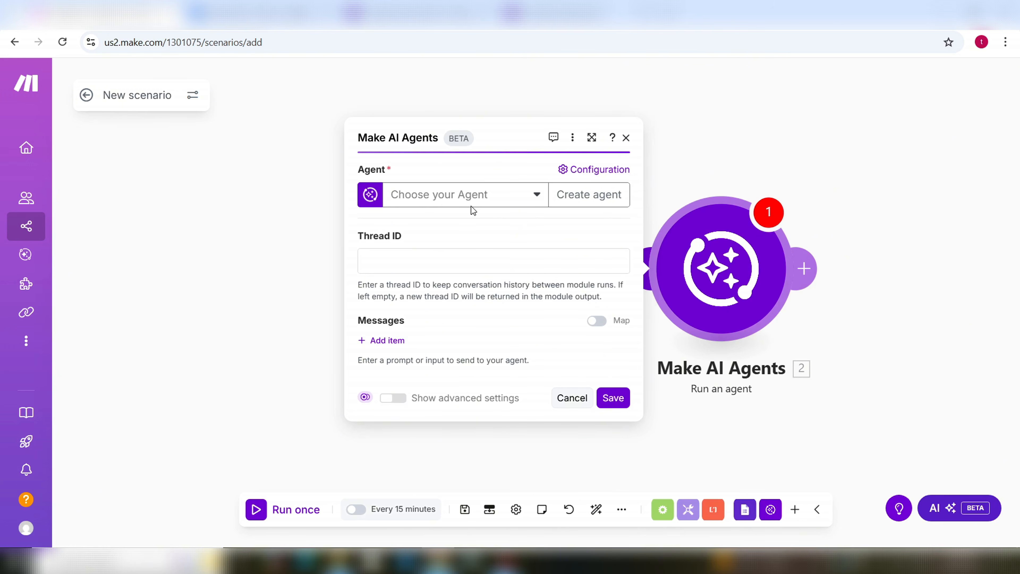
Step: Choose the Customer service agent and review its tools, including SportShop FAQs Tool
click(536, 198)
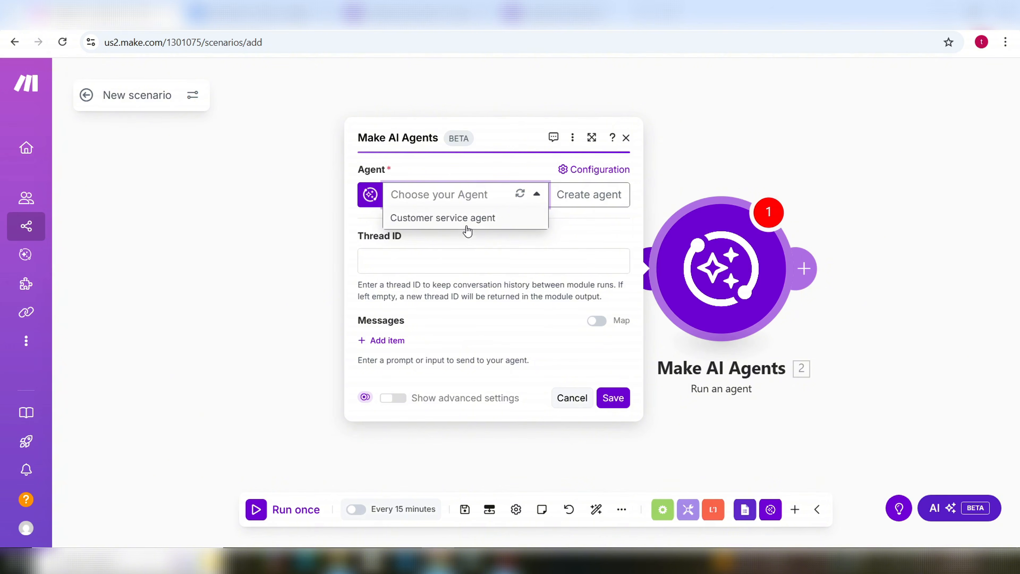
click(483, 224)
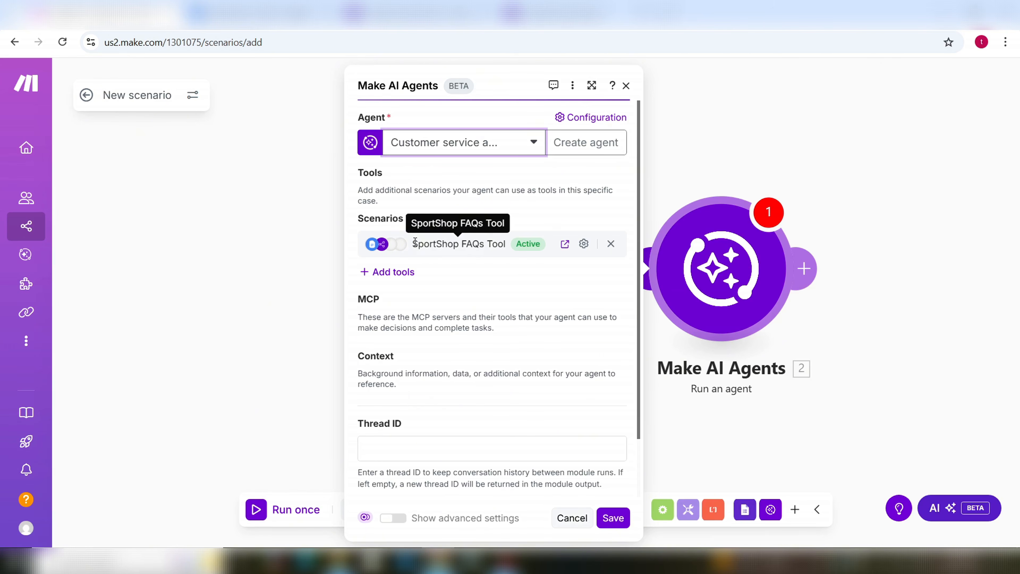
drag(414, 246, 498, 246)
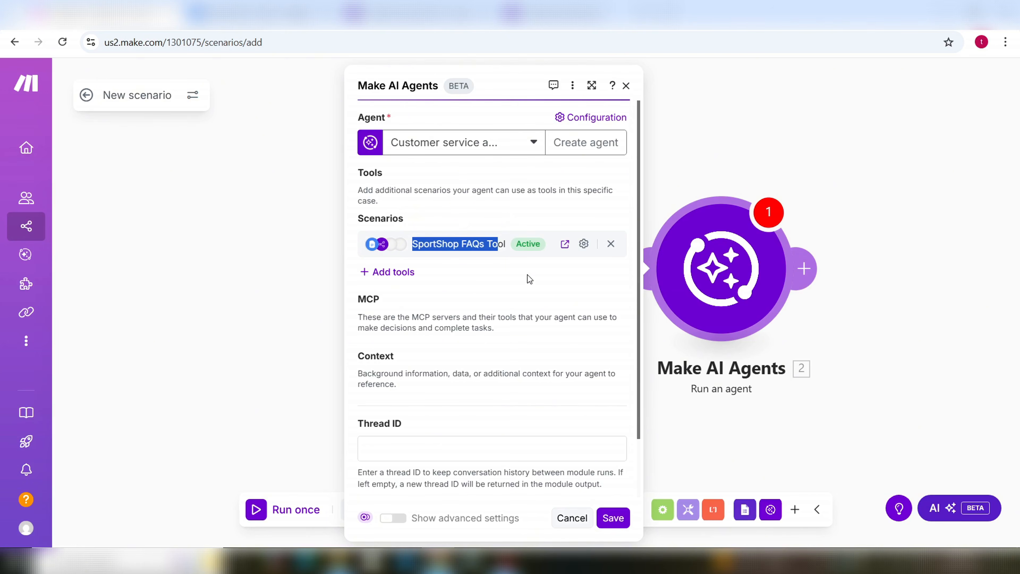
mouse_move(26, 223)
scroll(444, 355, down, 2)
scroll(450, 351, up, 2)
scroll(434, 313, down, 2)
scroll(435, 311, up, 2)
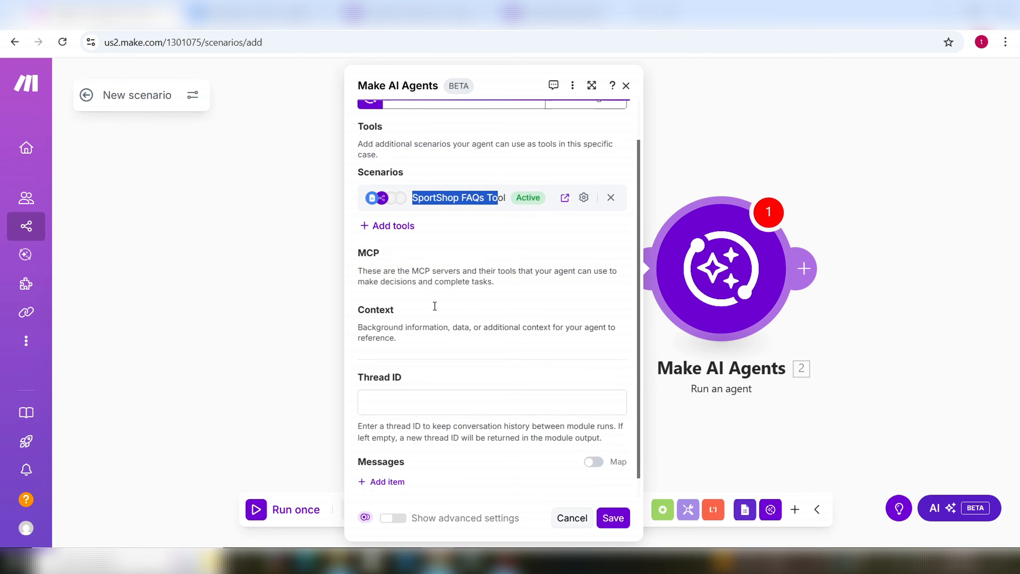
Step: Pick the Send emails to customers scenario as a new agent tool
click(400, 270)
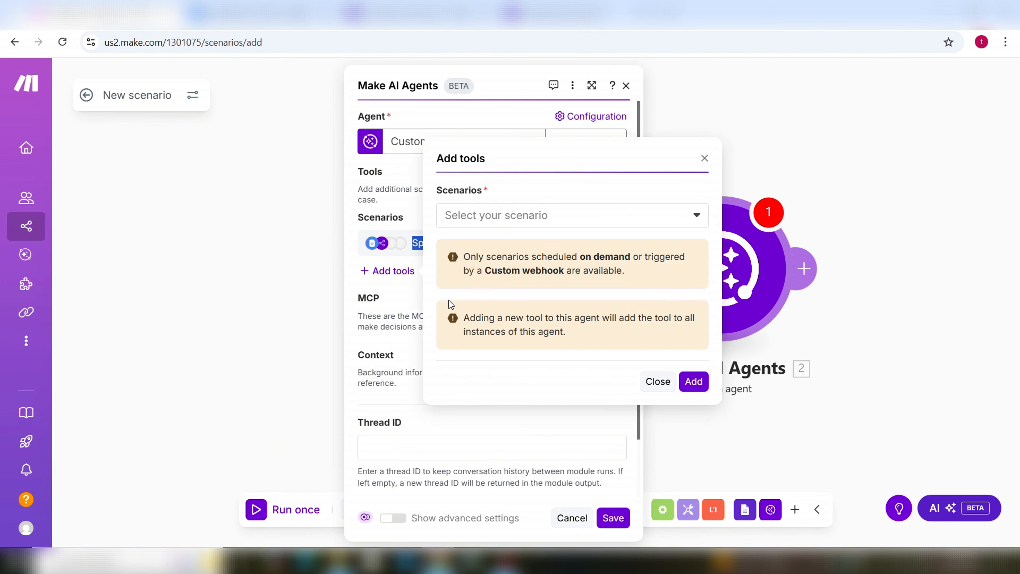
click(696, 217)
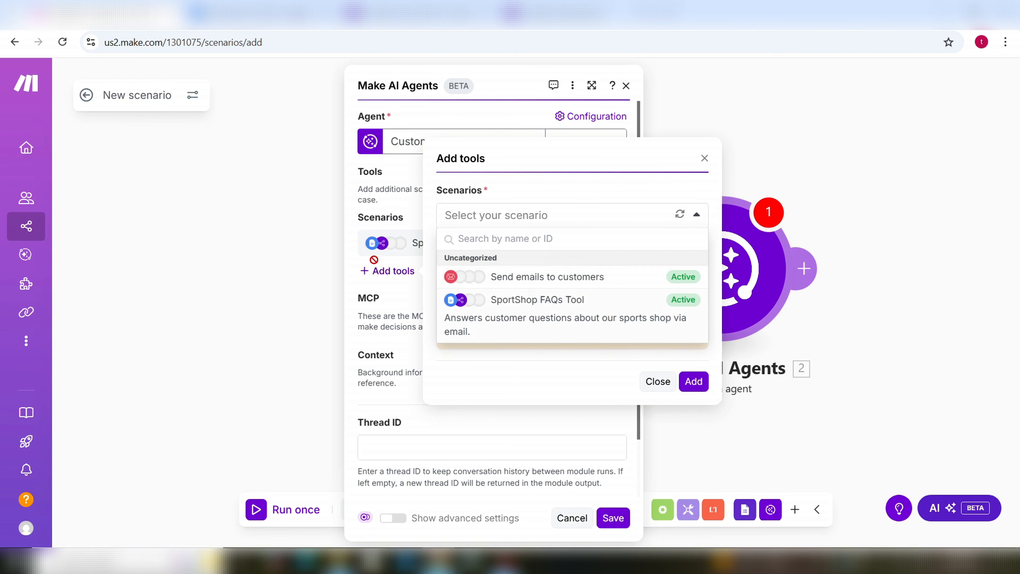
click(516, 277)
Step: Describe the tool as sending email responses to customers' questions and add it
click(512, 252)
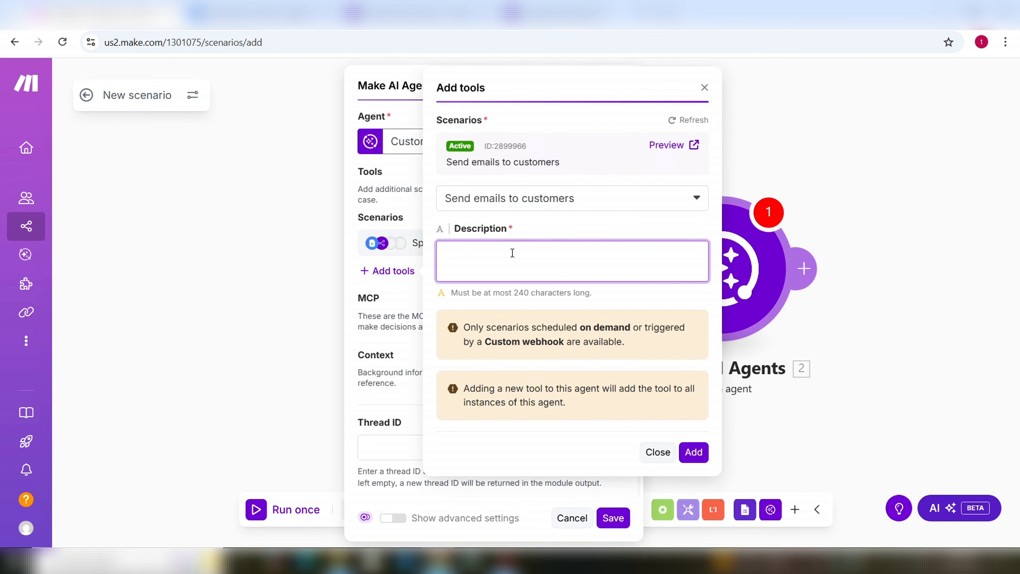
text(S)
key(BackSpace)
text(Sends emails)
key(BackSpace)
text(responses to custoemrs)
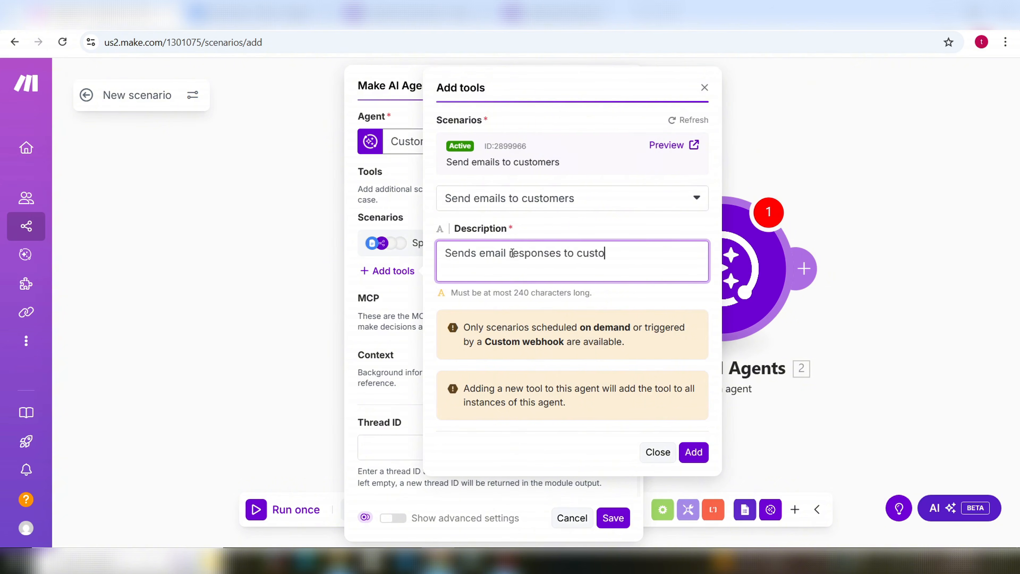
key(BackSpace)
key(BackSpace)
key(BackSpace)
key(BackSpace)
text(mers)
key(BackSpace)
key(BackSpace)
key(BackSpace)
text(ers to reploy th)
key(BackSpace)
key(BackSpace)
key(BackSpace)
key(BackSpace)
key(BackSpace)
text(y their questions)
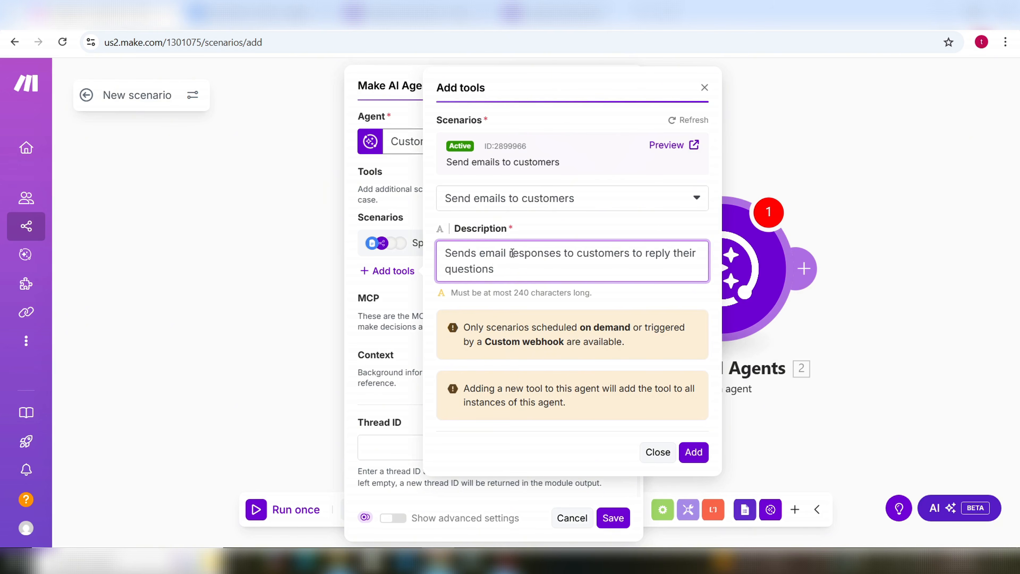
click(693, 453)
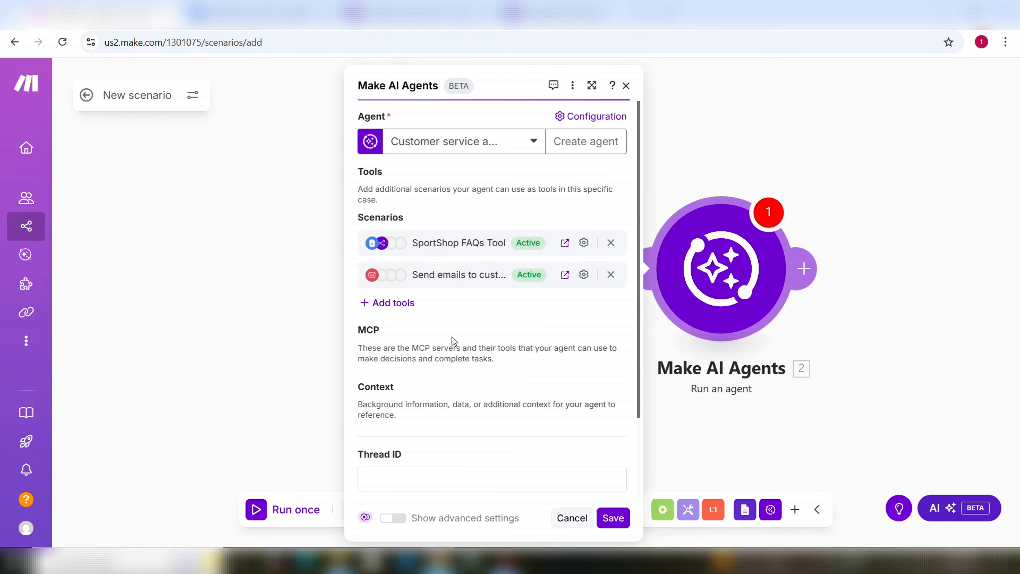
Step: Add an empty Message 1 item under the agent's Messages
scroll(453, 343, down, 2)
scroll(461, 339, down, 1)
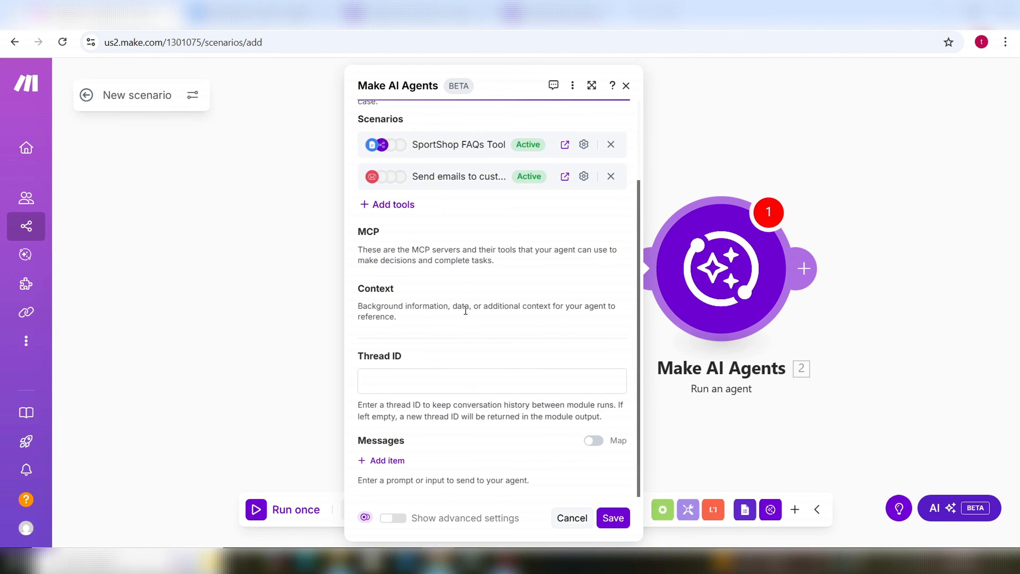
click(402, 463)
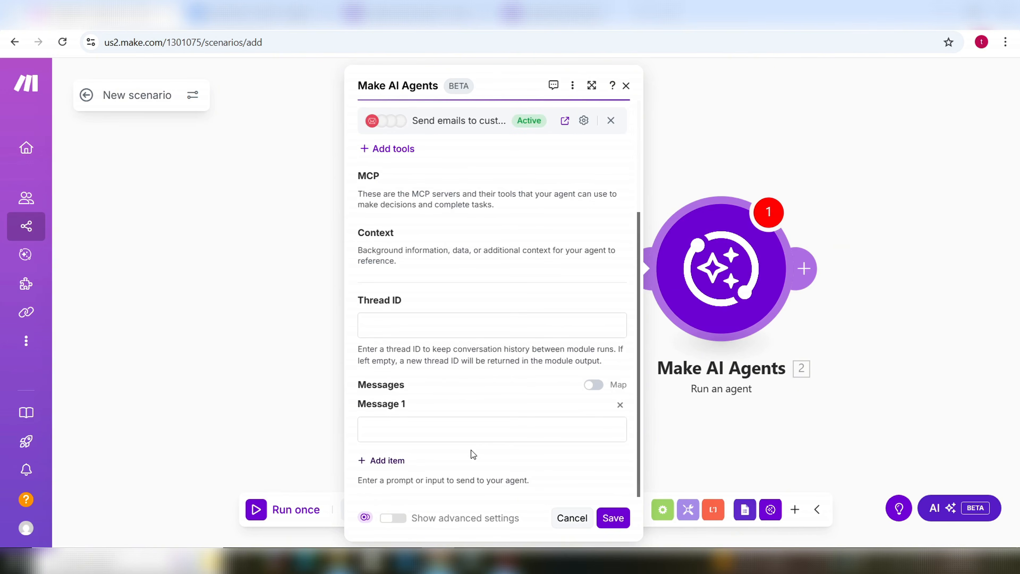
Step: Turn on the advanced settings to reveal the Additional system instructions field
scroll(449, 413, up, 4)
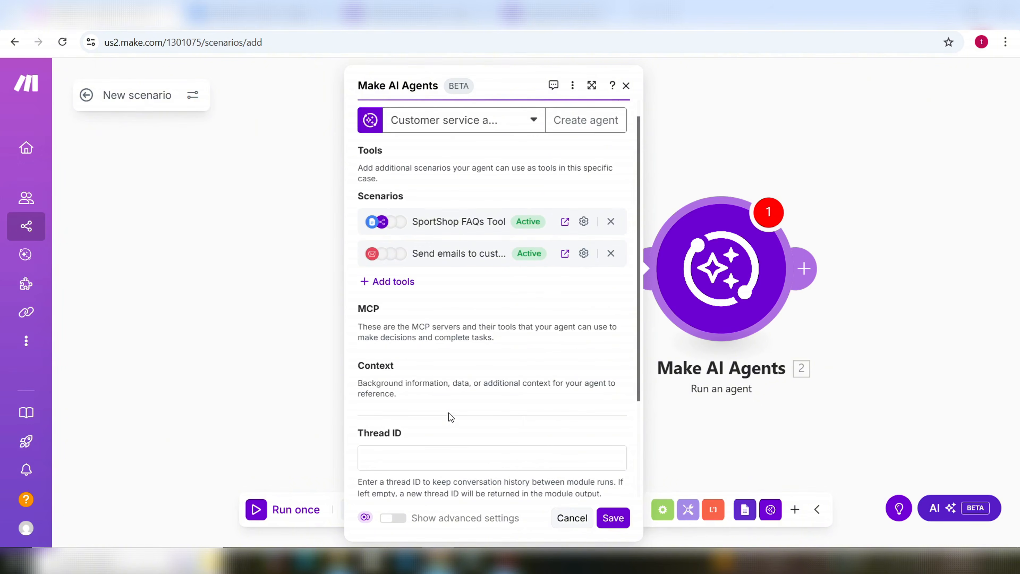
scroll(449, 414, down, 4)
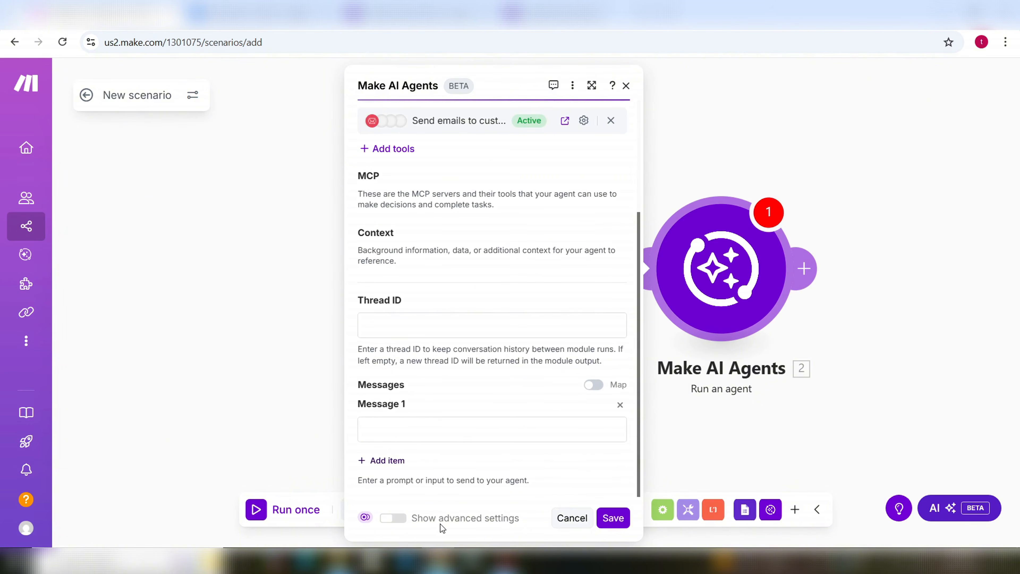
scroll(406, 450, up, 4)
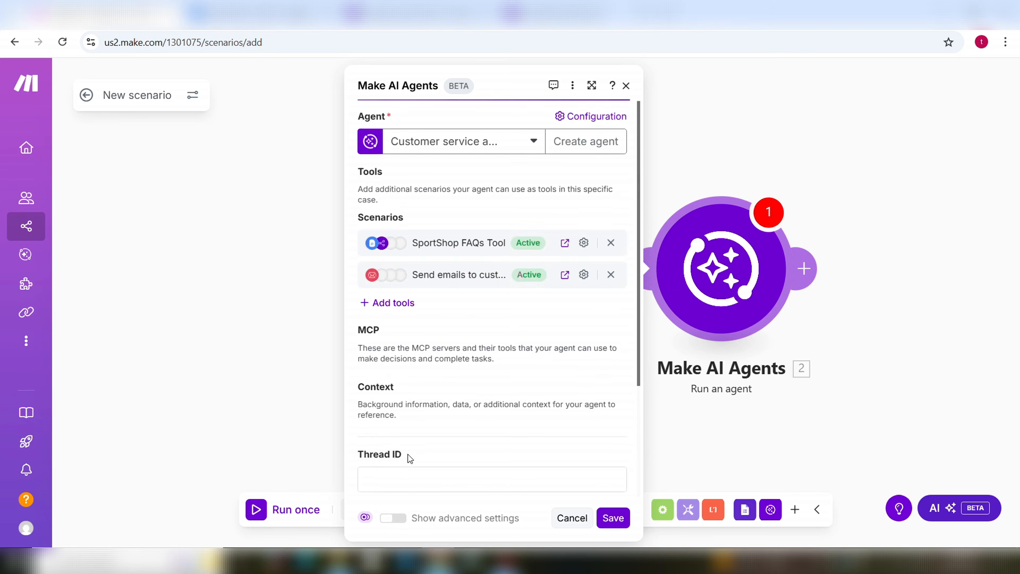
scroll(408, 455, down, 4)
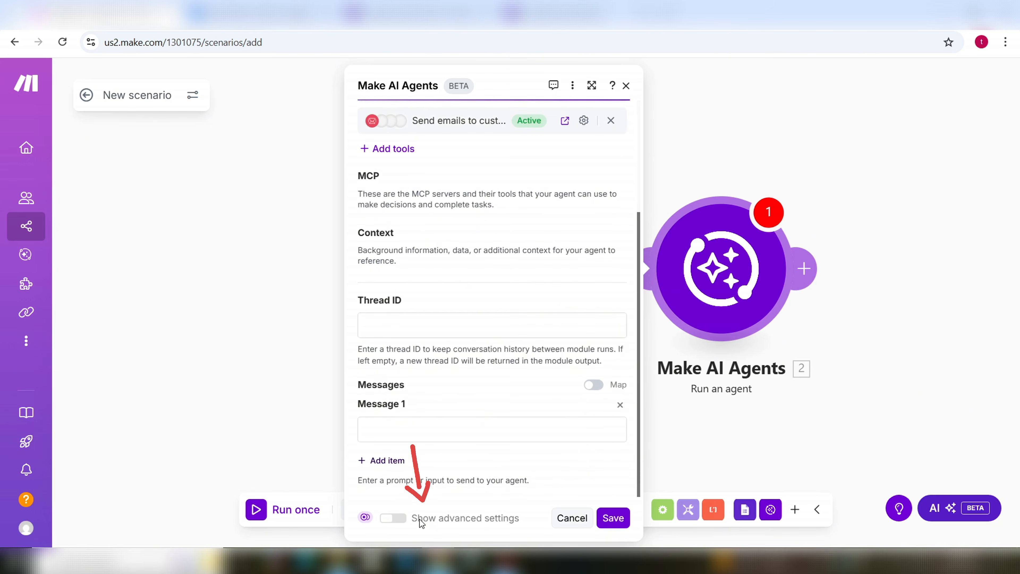
click(409, 522)
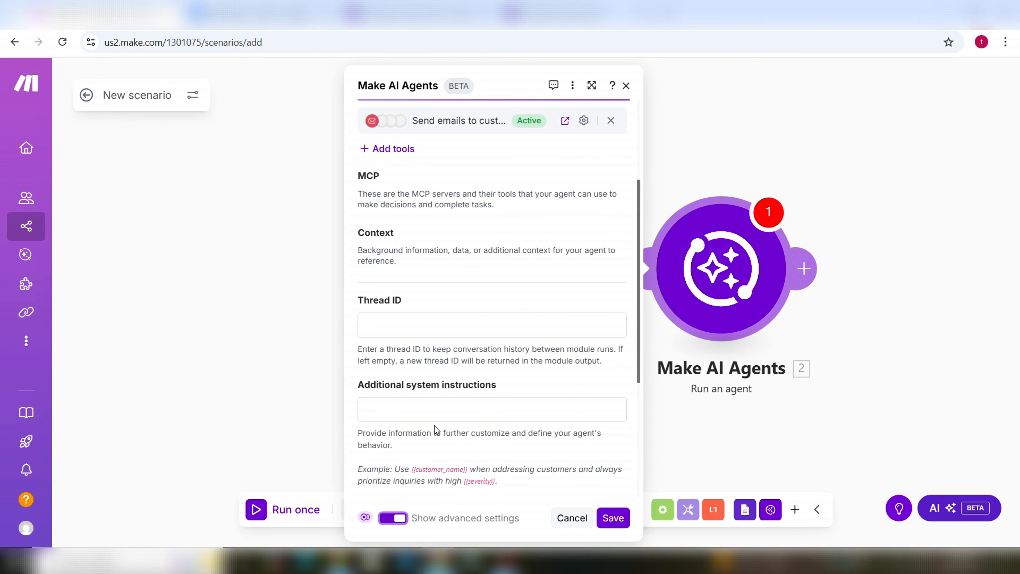
scroll(435, 426, down, 3)
scroll(462, 400, up, 2)
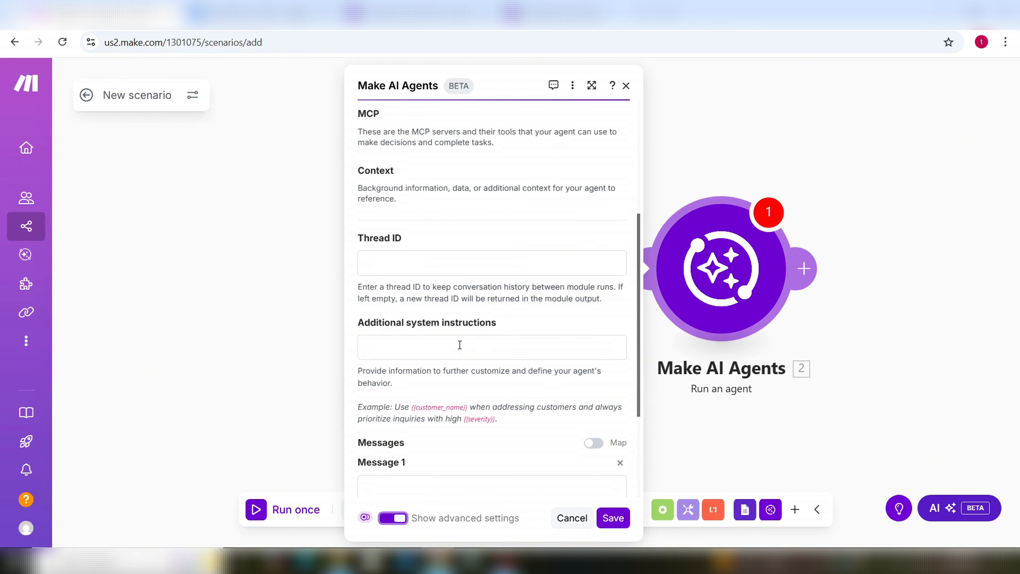
scroll(459, 344, up, 3)
scroll(462, 346, down, 3)
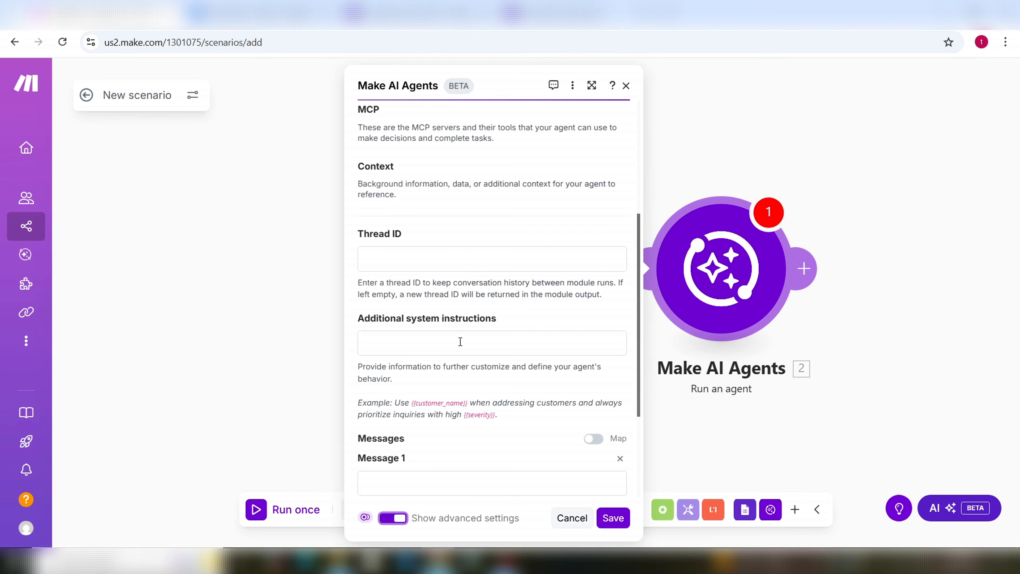
Step: Enter instructions: 'Please respond to customers questions by their names via email in html format and format email nicely.'
click(460, 341)
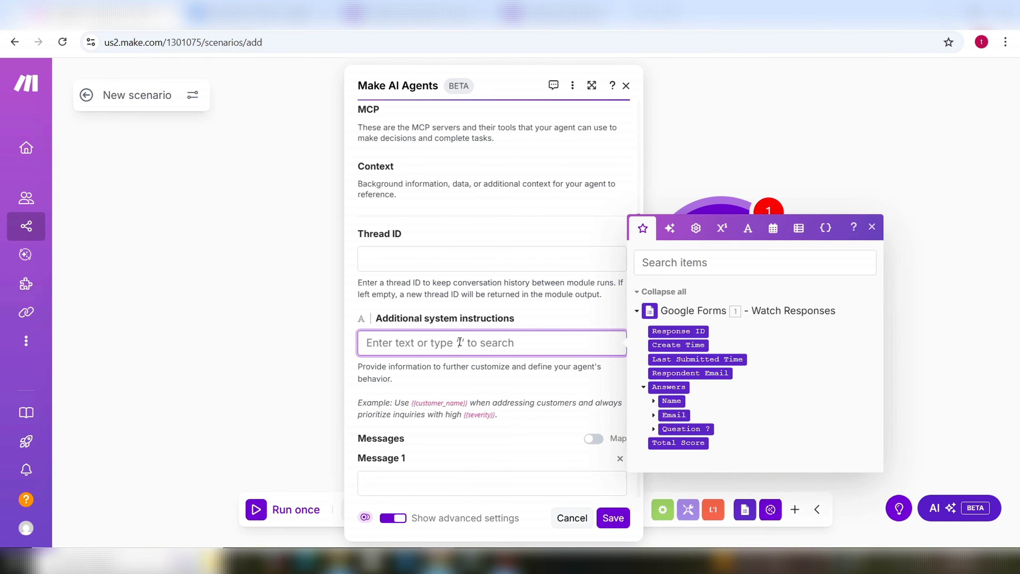
text(Please)
key(BackSpace)
key(BackSpace)
key(BackSpace)
key(BackSpace)
key(BackSpace)
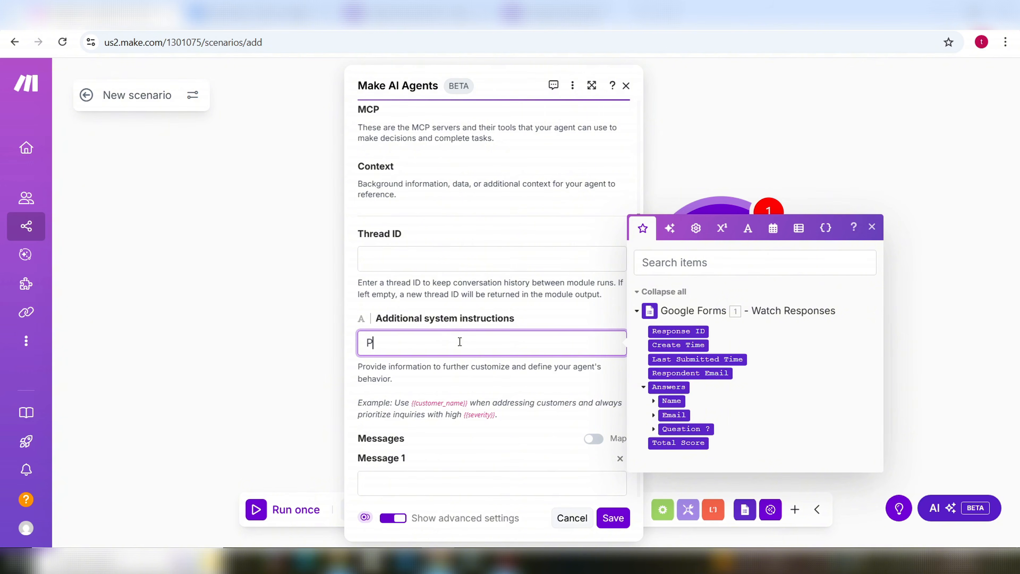
text(lease reply)
key(BackSpace)
key(BackSpace)
key(BackSpace)
text(spond to customers)
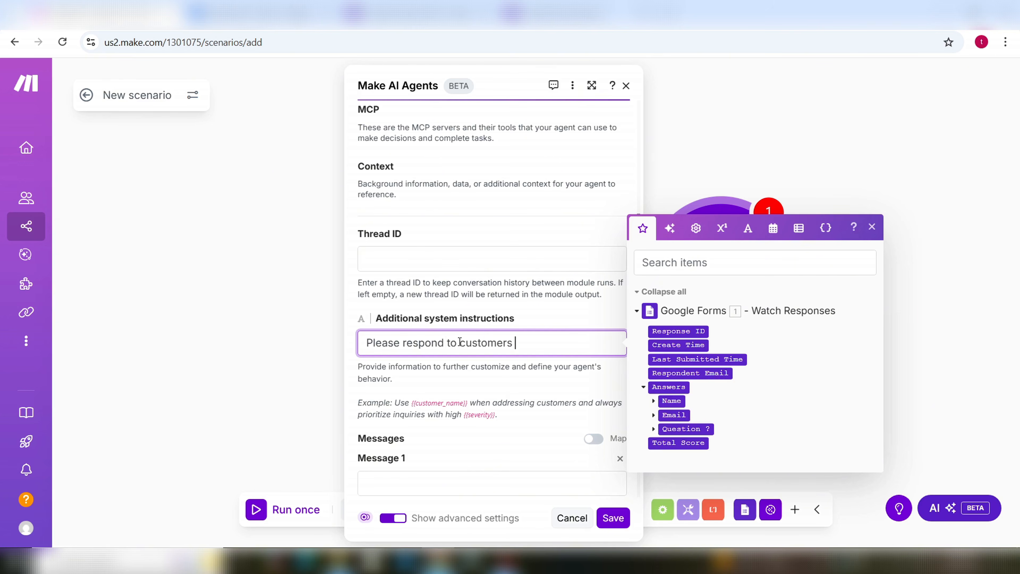
text( questions by their names)
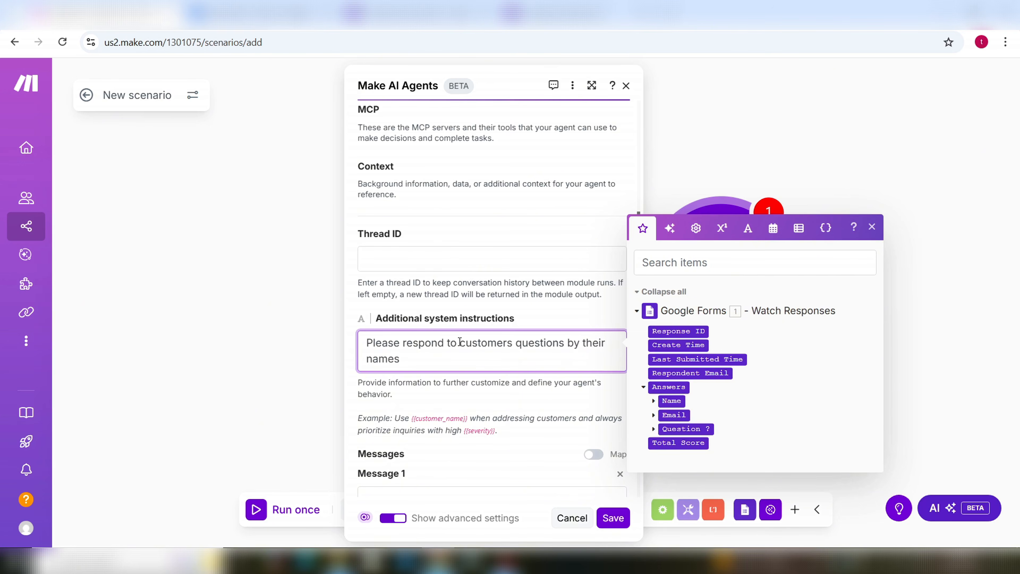
text( ,)
key(BackSpace)
text(via email in html format)
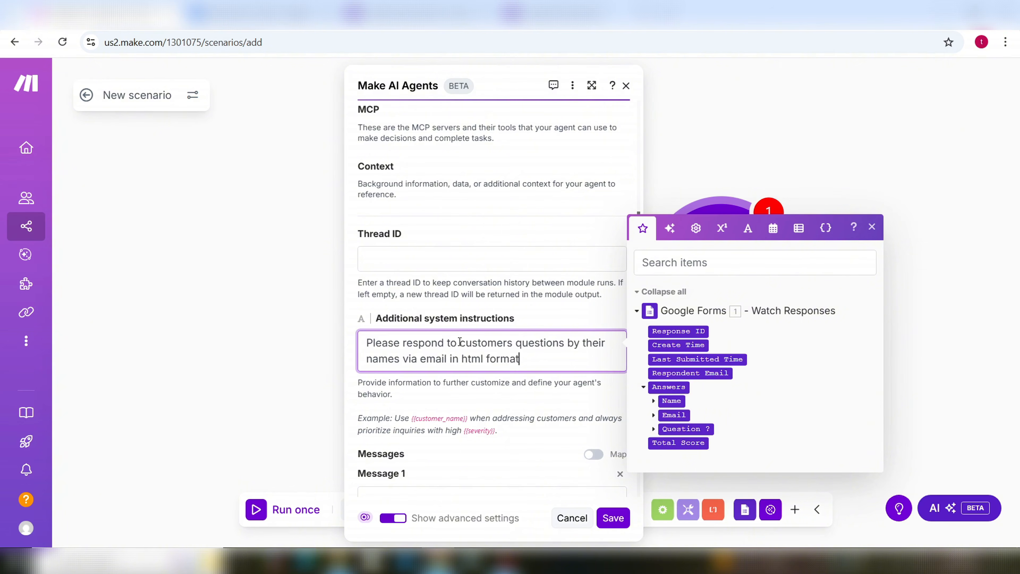
text( and format email nc)
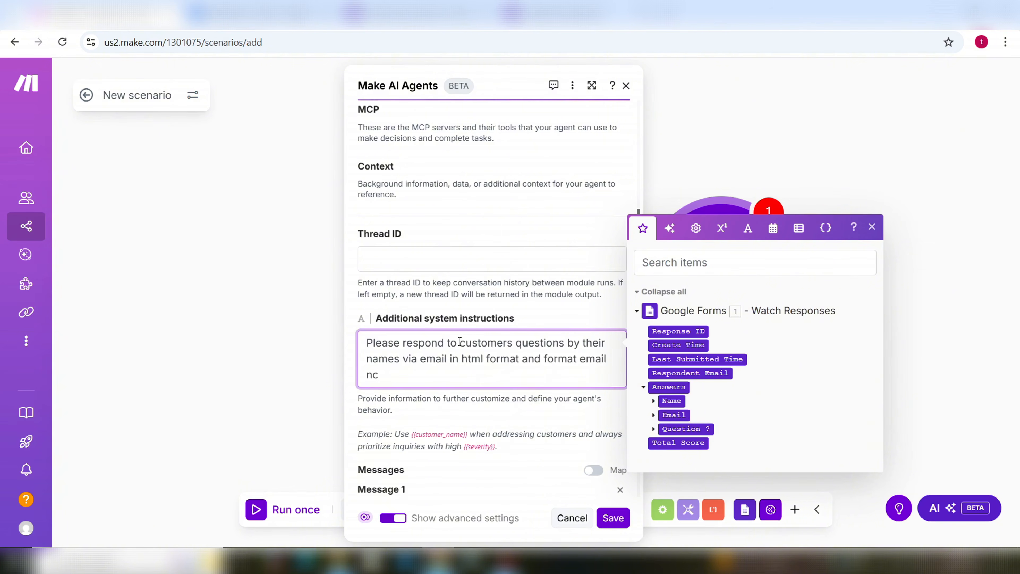
key(BackSpace)
text(icely.)
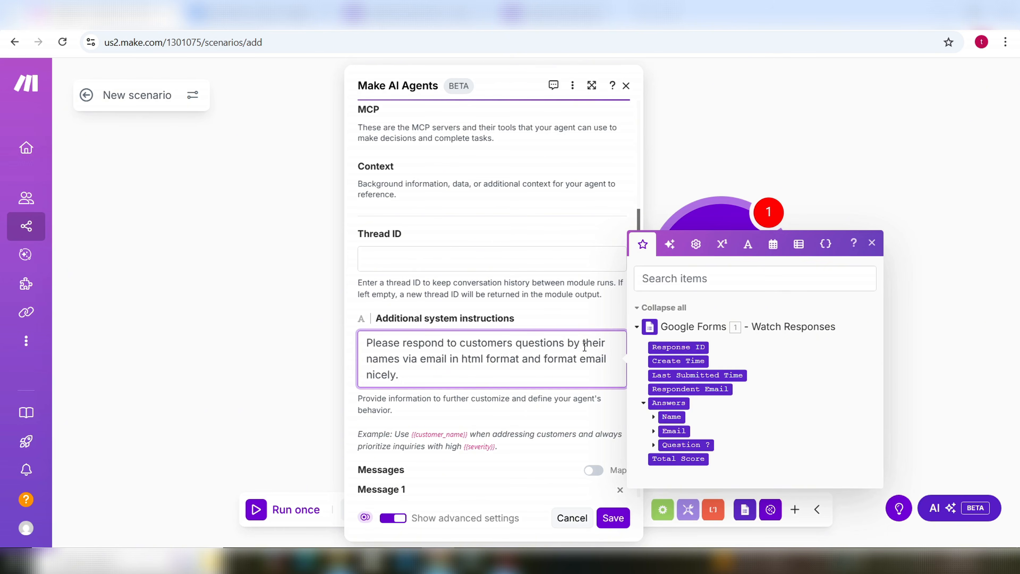
Step: Change 'names' to 'name:' and map the Google Forms Answers: Name value after it
click(403, 357)
key(BackSpace)
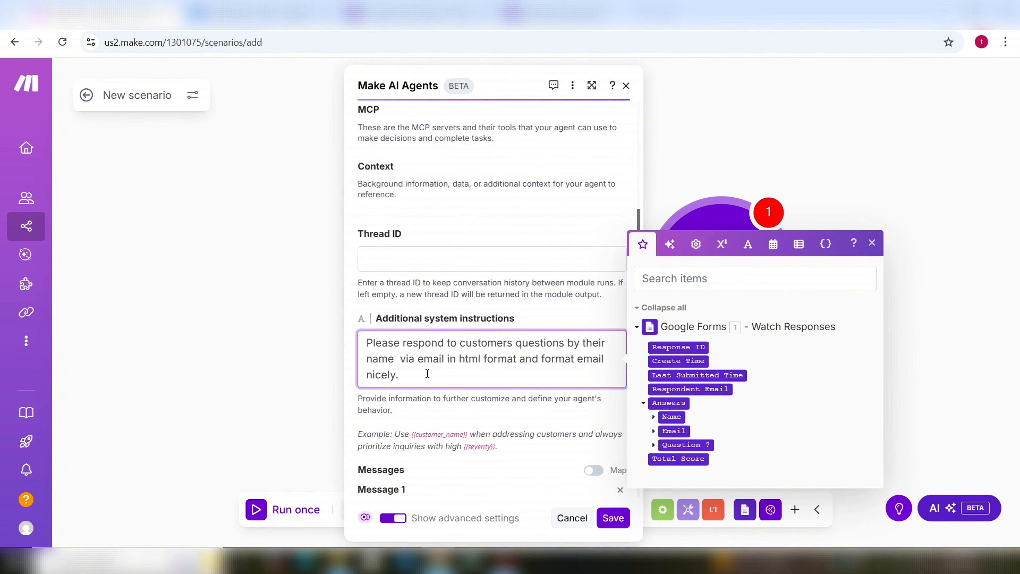
text(:)
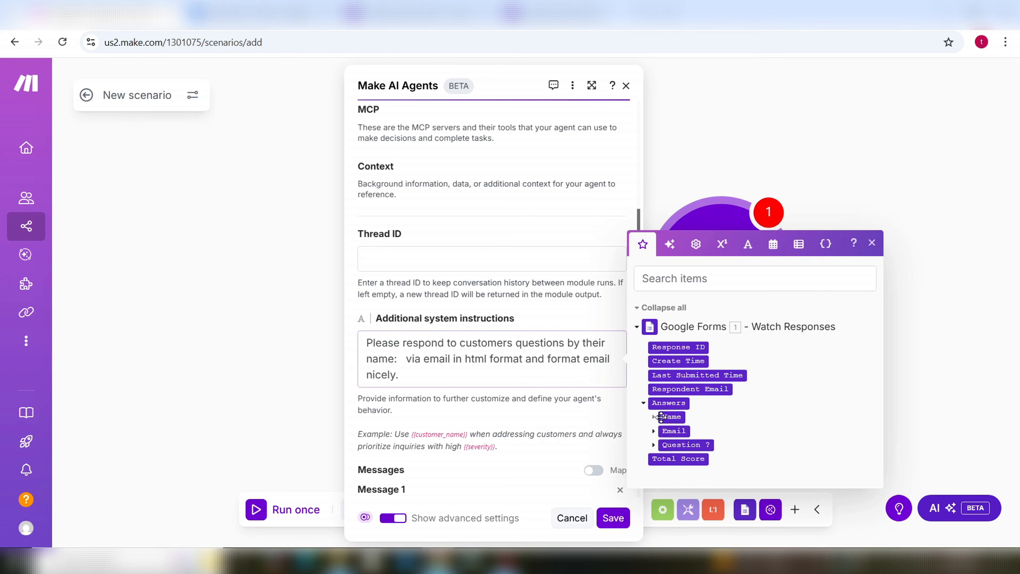
click(661, 417)
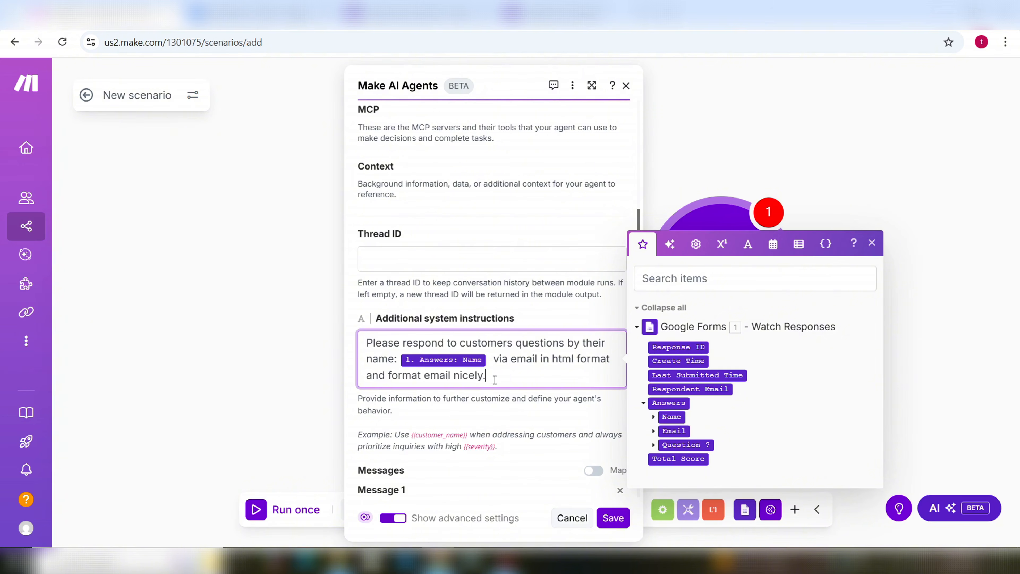
scroll(504, 376, down, 2)
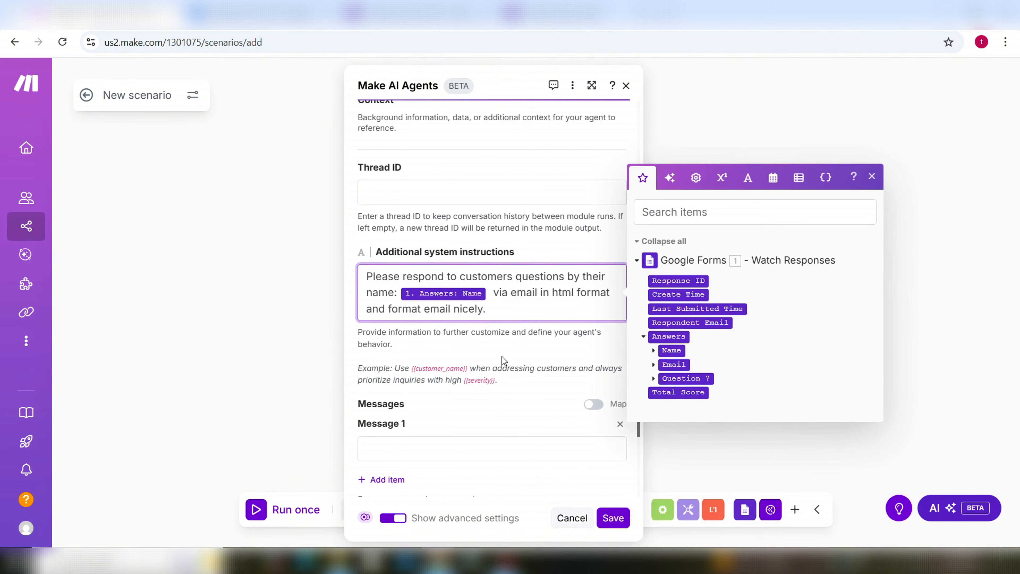
scroll(503, 357, down, 4)
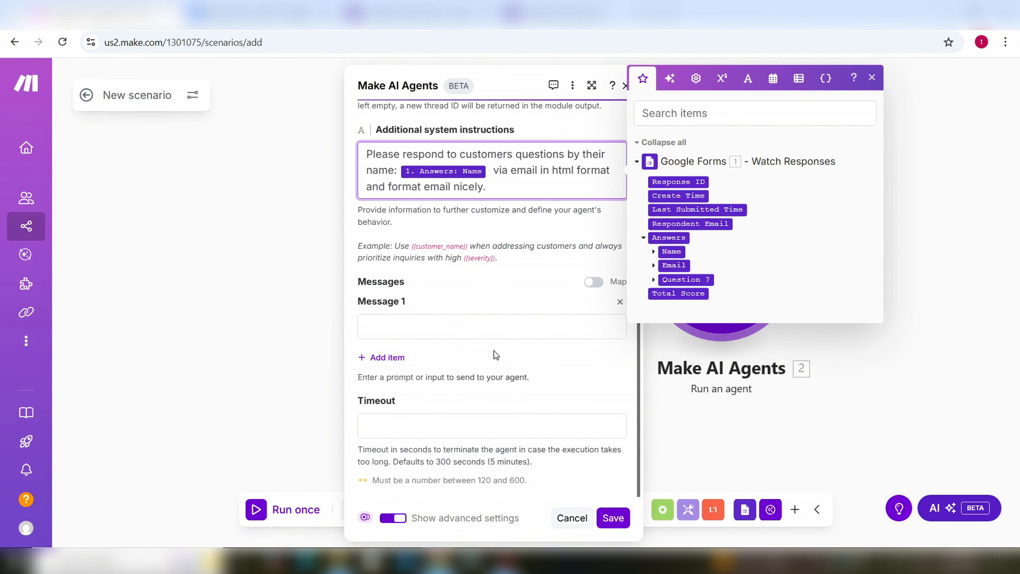
click(446, 327)
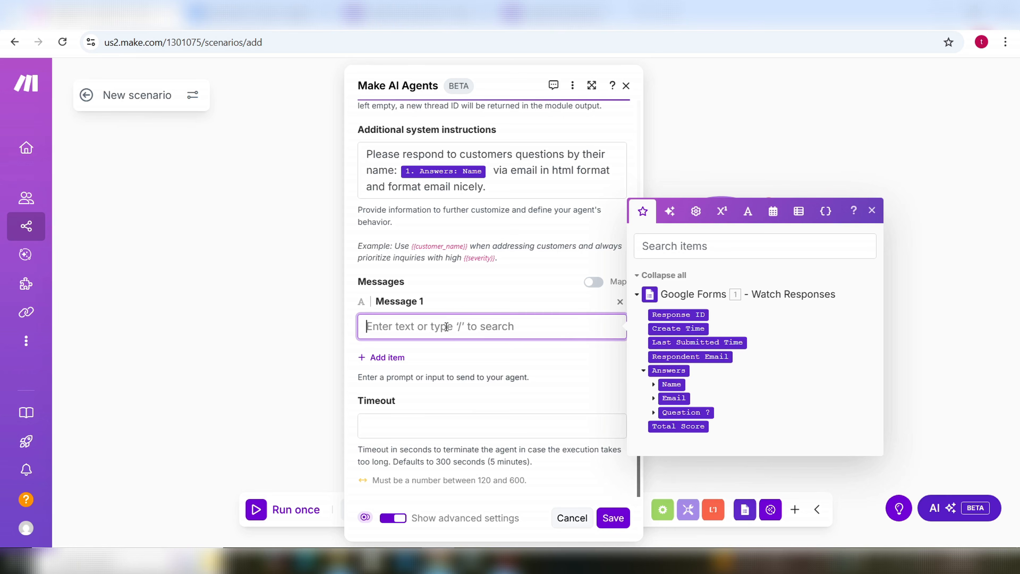
Step: Type the 'Customer name:', 'Customer email:' and 'Customer question:' lines into Message 1
text(Cu)
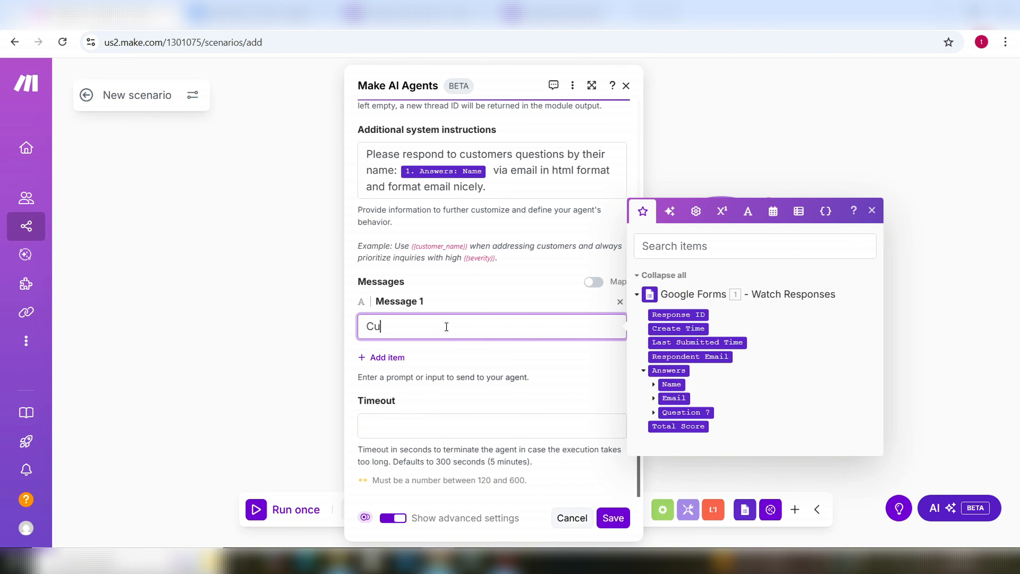
text(stomer anme)
key(BackSpace)
key(BackSpace)
key(BackSpace)
key(BackSpace)
key(BackSpace)
text(name)
key(Return)
text(Customer)
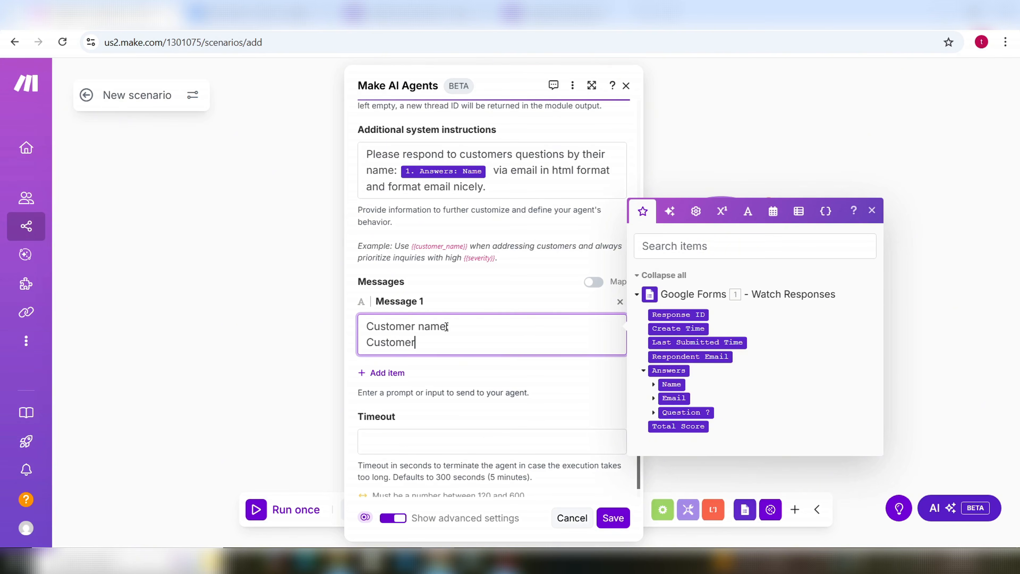
text( email:)
key(Return)
text(Custo)
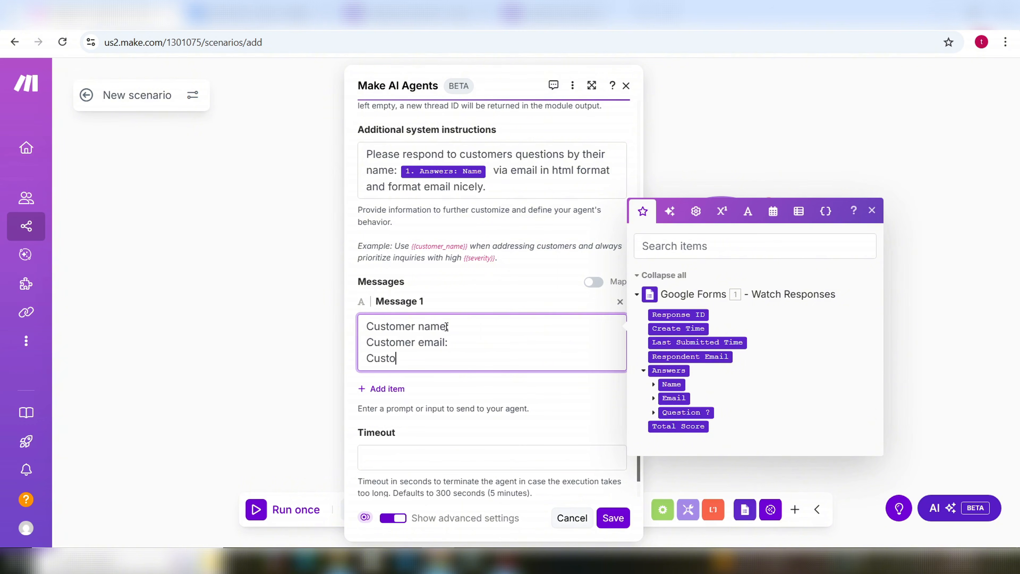
text(mer question:)
Step: Add a fourth line, 'Please resond to customer question via email.', then return to the Customer name line
key(Return)
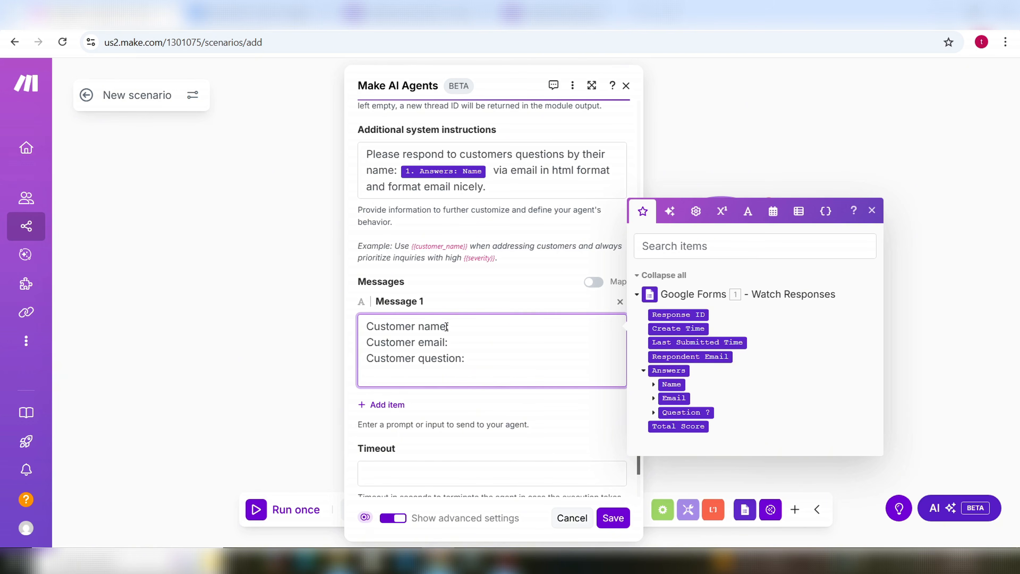
text(Please resond to customer q)
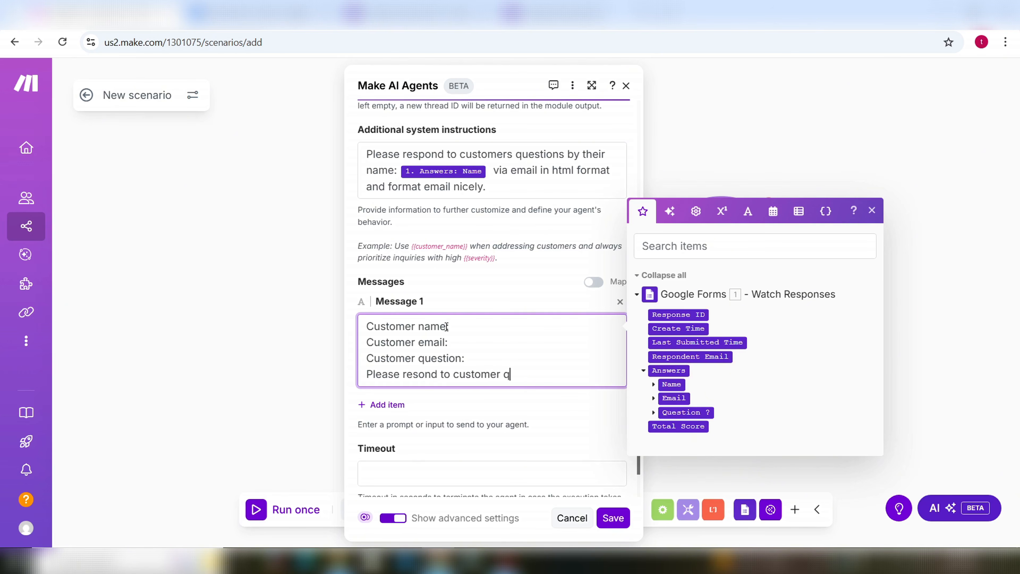
text(uestion via email.)
click(461, 331)
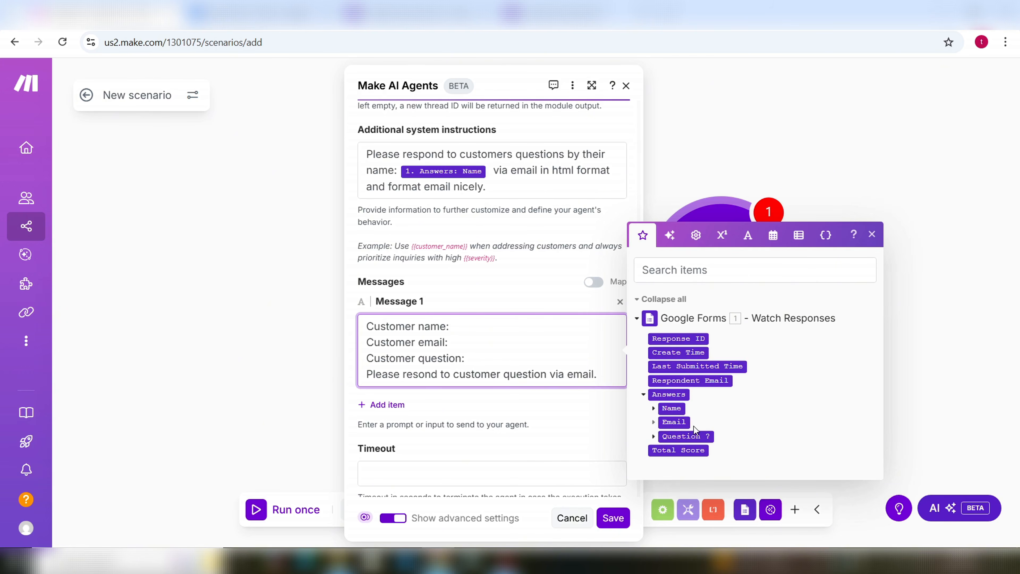
Step: Map the form's Name, Email and Question ? answers after their labels, then save the agent settings
click(672, 408)
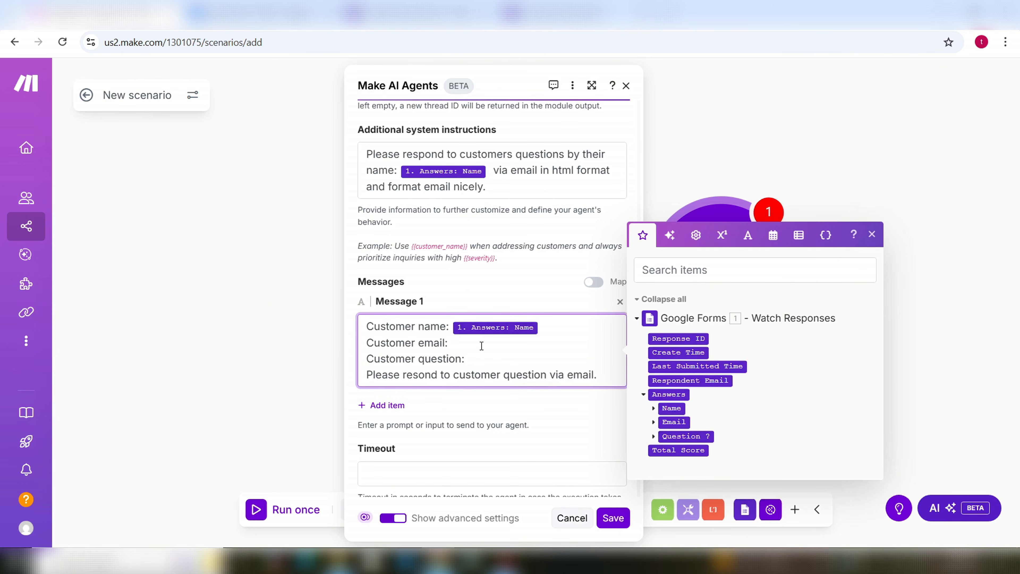
click(675, 422)
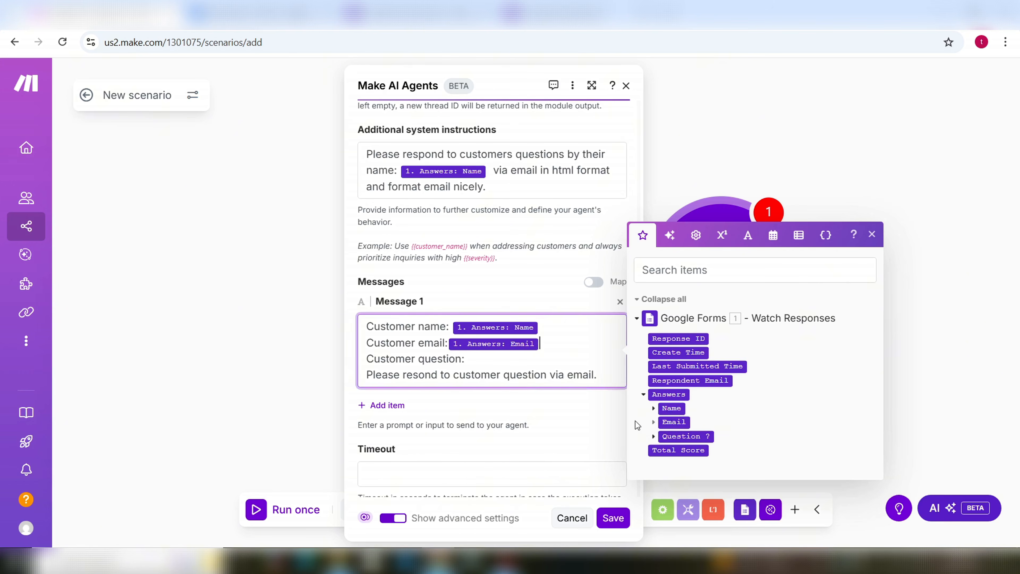
click(502, 366)
click(683, 436)
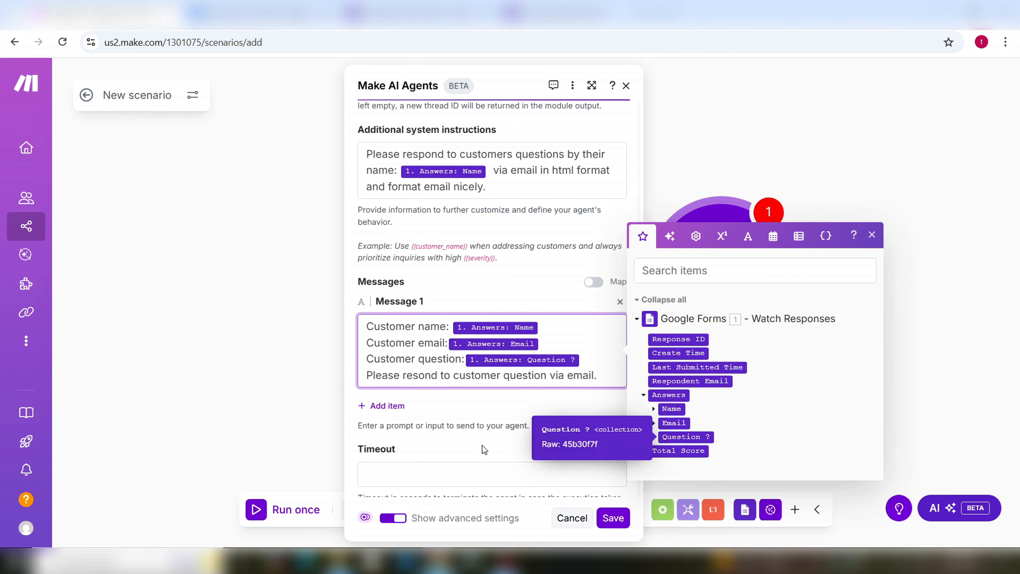
scroll(494, 442, down, 1)
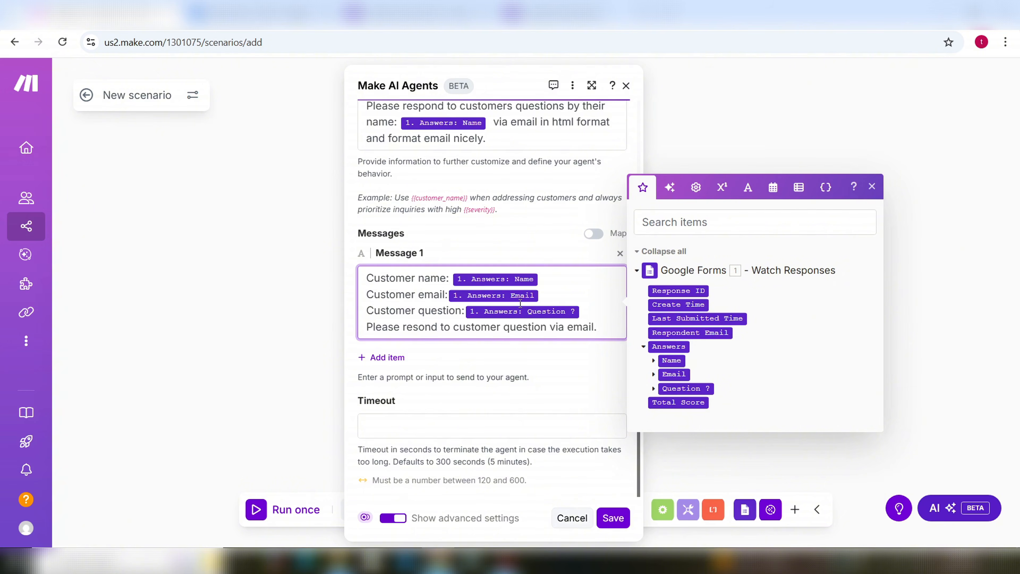
drag(603, 327, 351, 281)
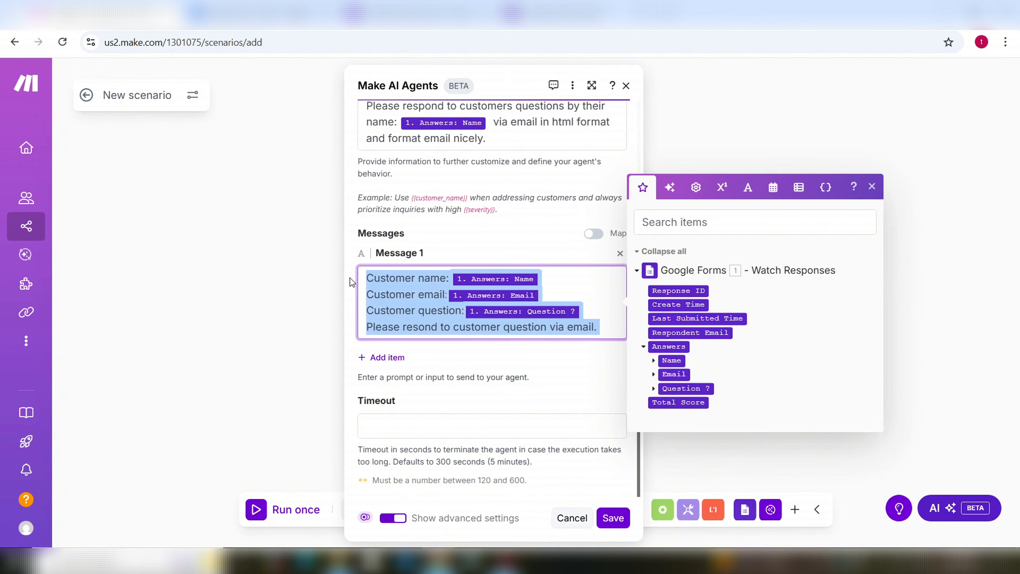
click(607, 325)
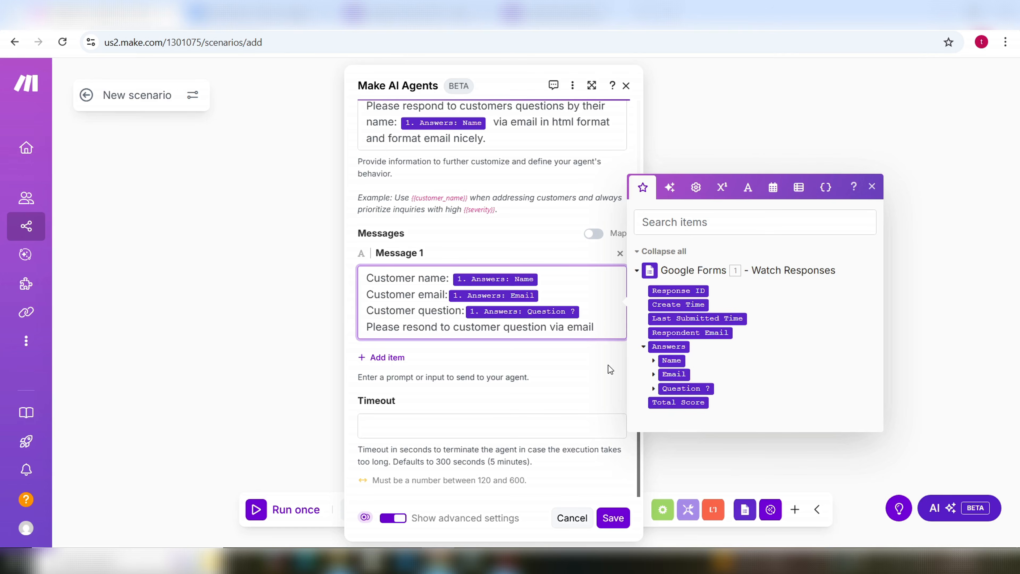
click(614, 520)
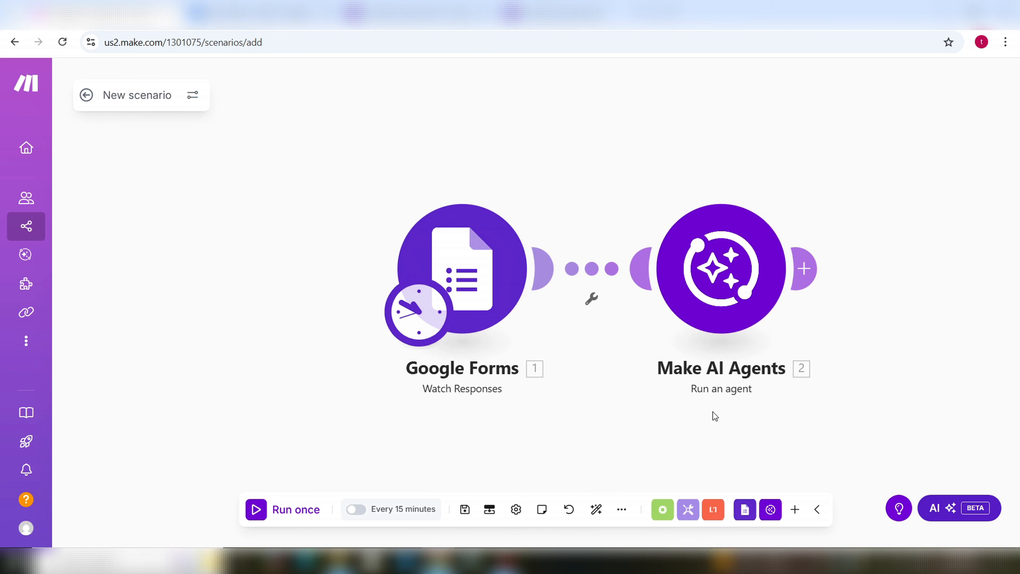
Step: Reopen the AI agent module, cancel without changes, and save the scenario
click(726, 282)
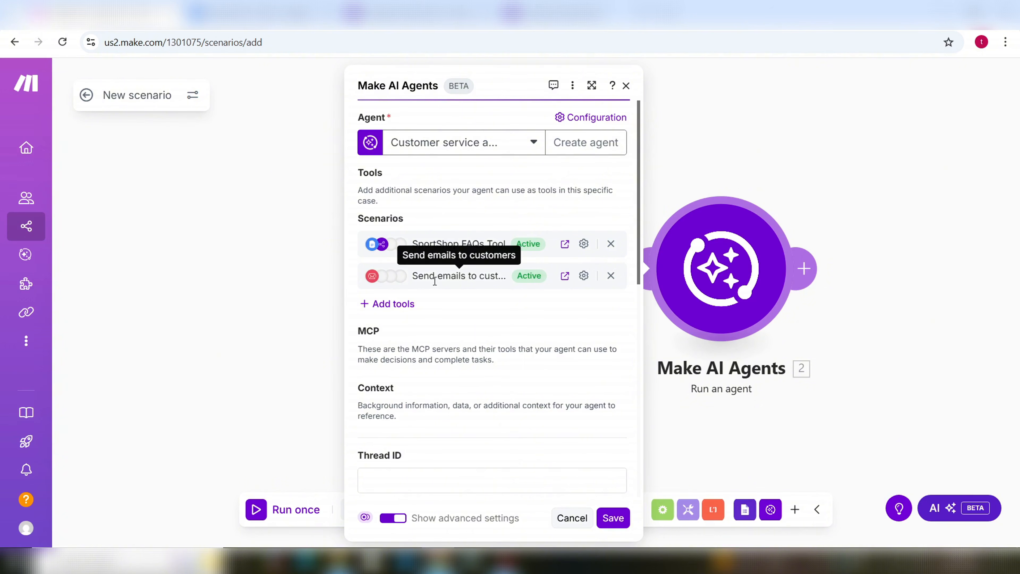
click(572, 519)
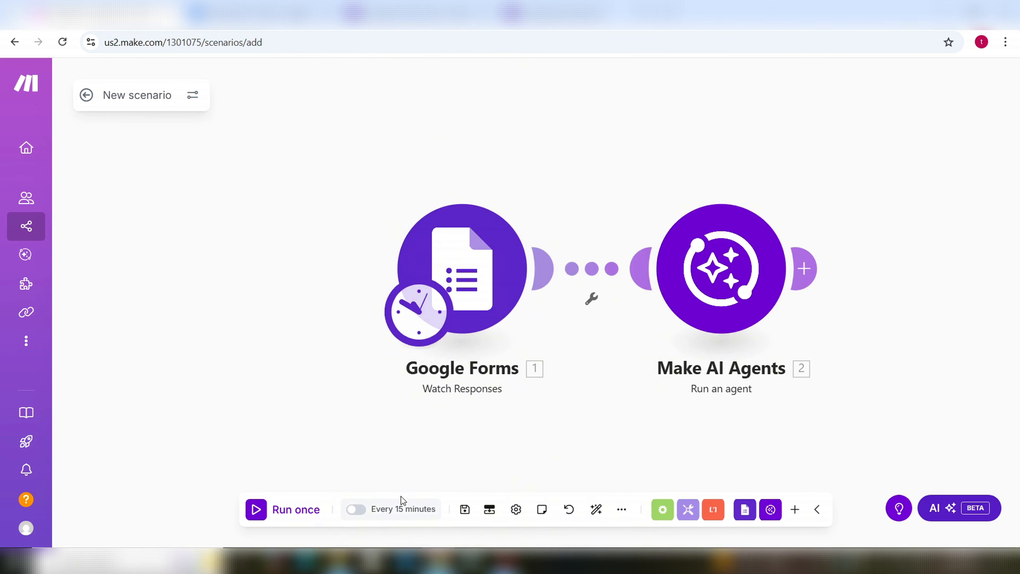
click(466, 510)
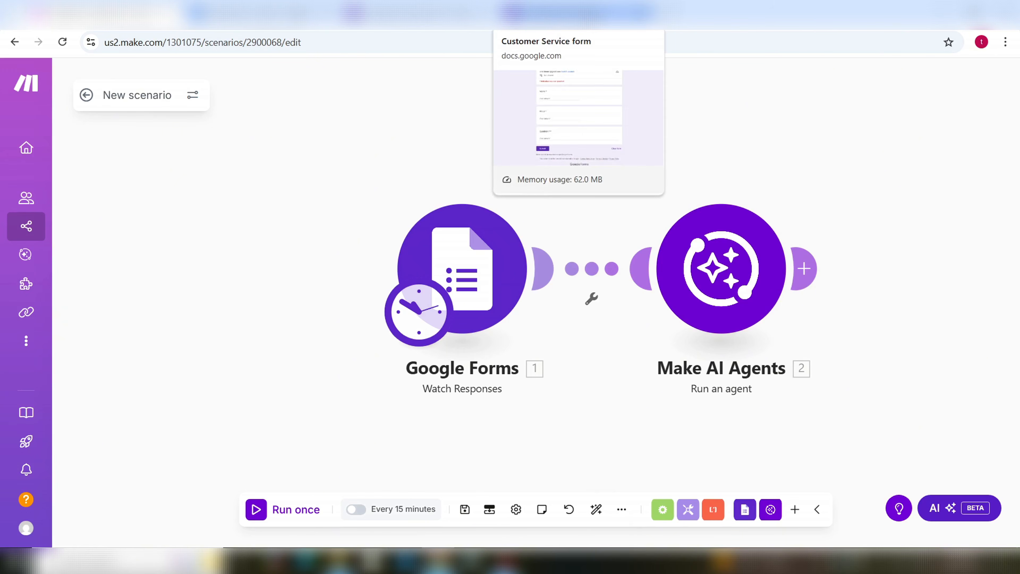
Step: Switch to the Customer Service form and focus its Name field
click(578, 15)
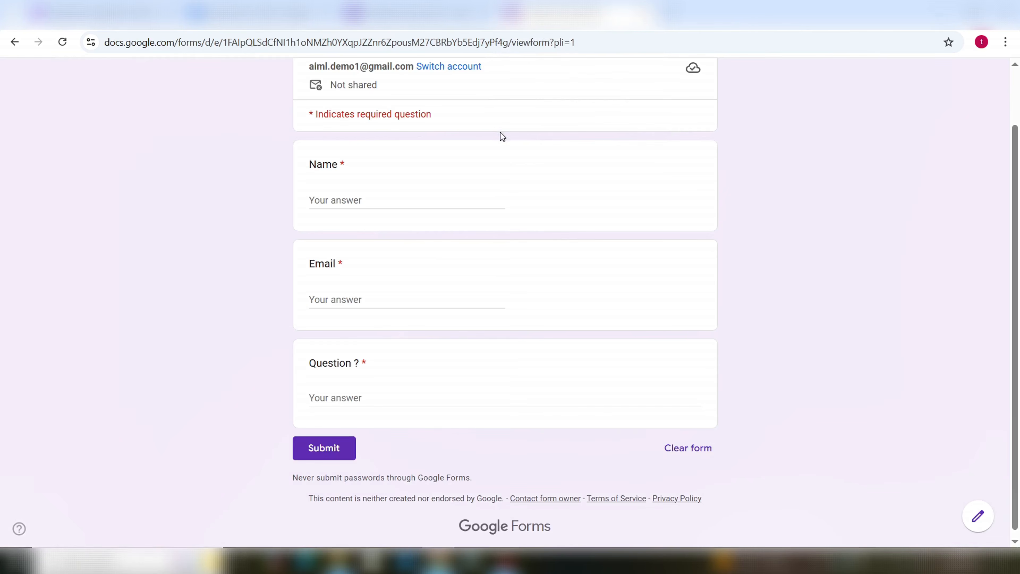
scroll(503, 145, up, 2)
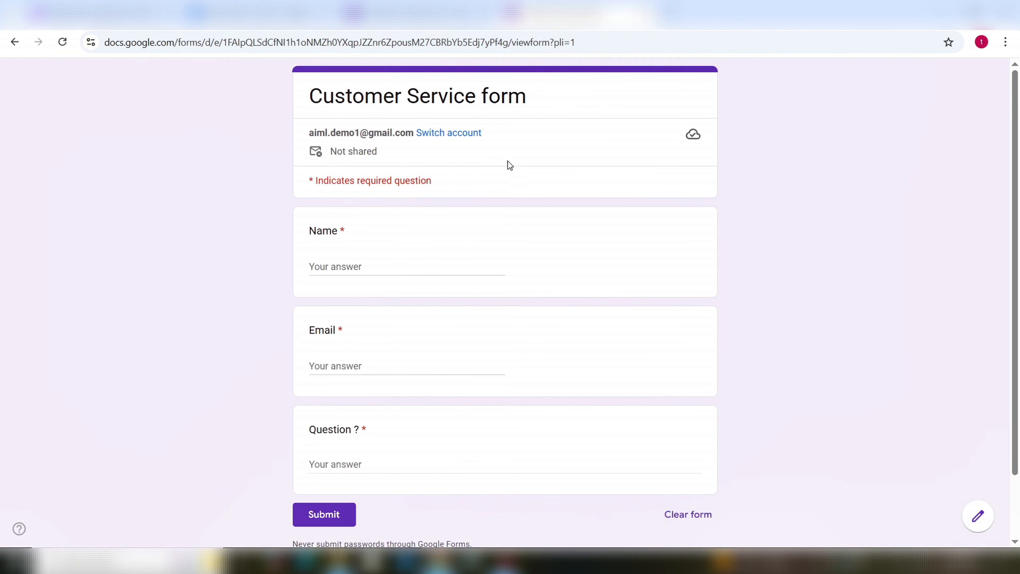
click(364, 265)
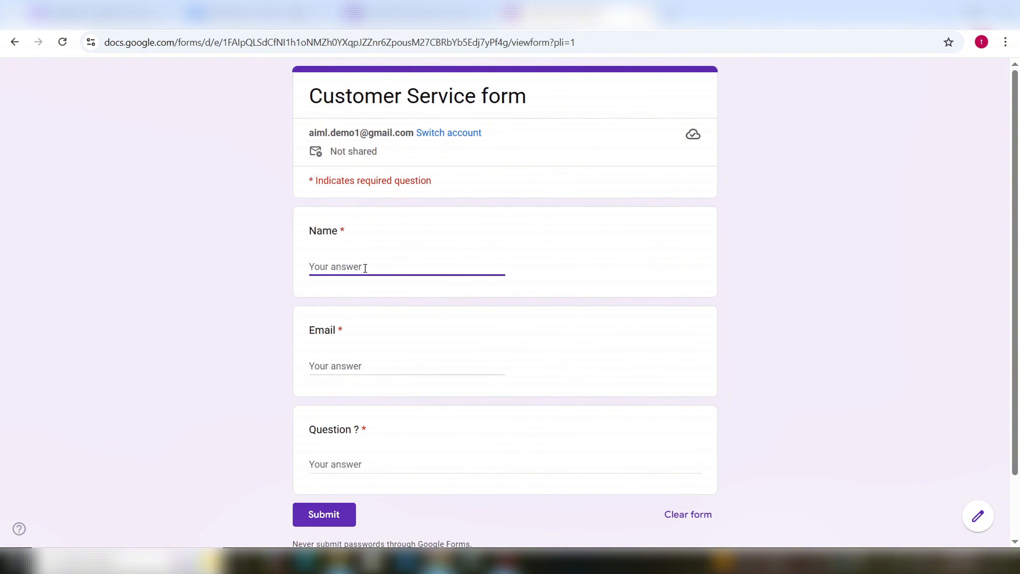
Step: Scroll through the Sports Shop – FAQs answers, then go back to the Customer Service form
click(263, 15)
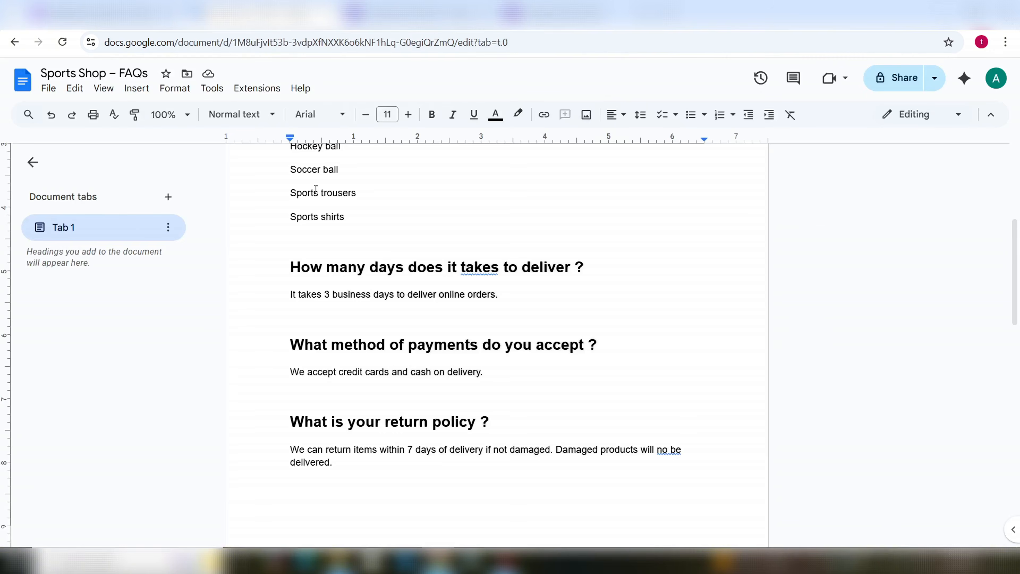
scroll(460, 299, up, 3)
scroll(431, 262, up, 2)
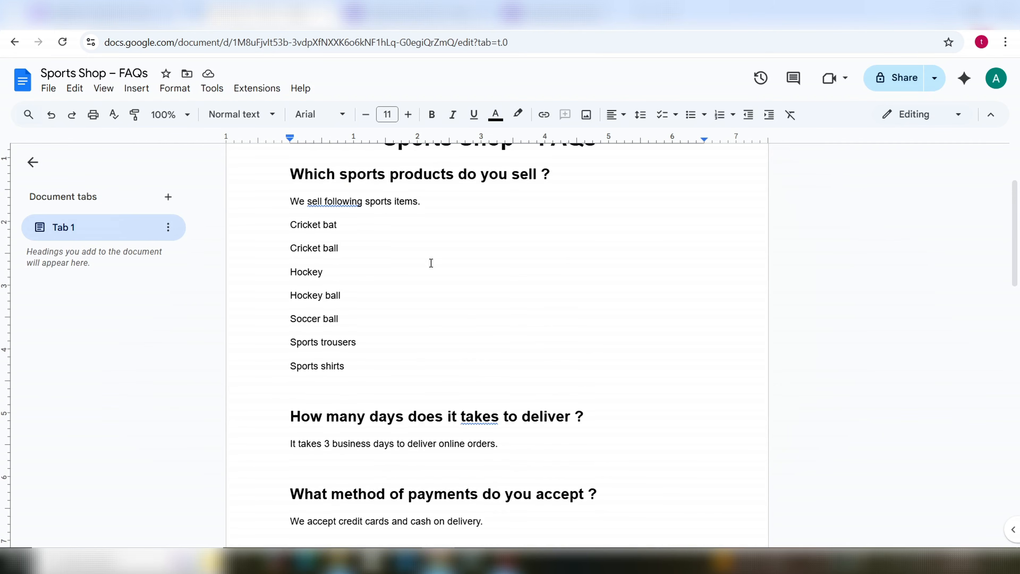
scroll(478, 267, down, 2)
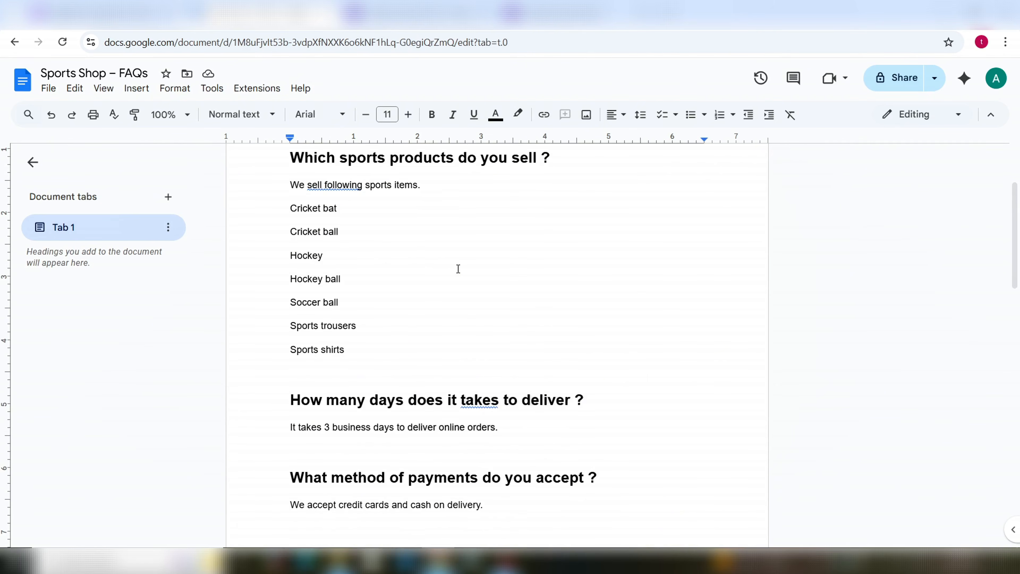
scroll(442, 322, down, 2)
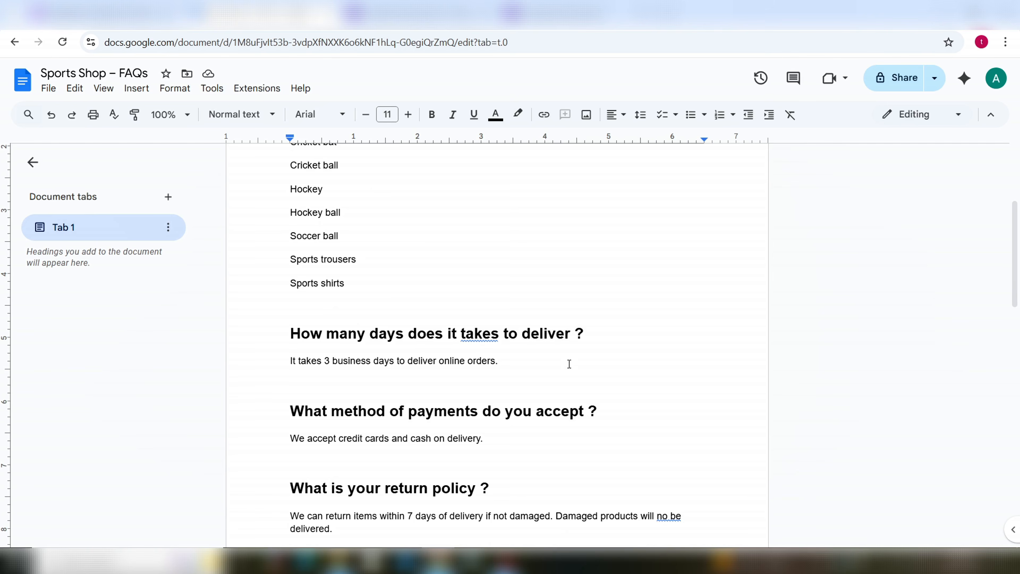
scroll(575, 361, down, 3)
scroll(580, 362, down, 1)
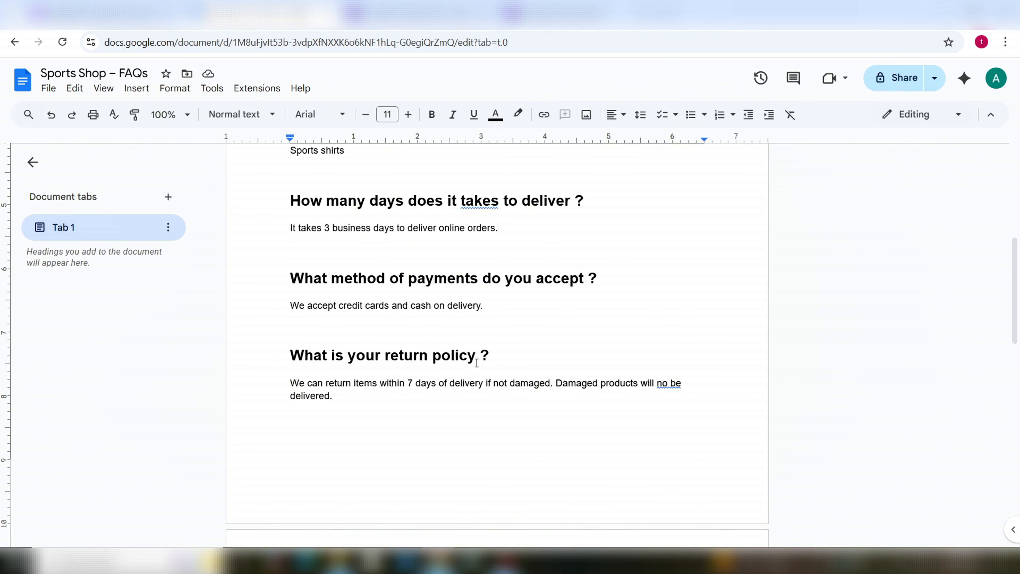
scroll(476, 356, up, 5)
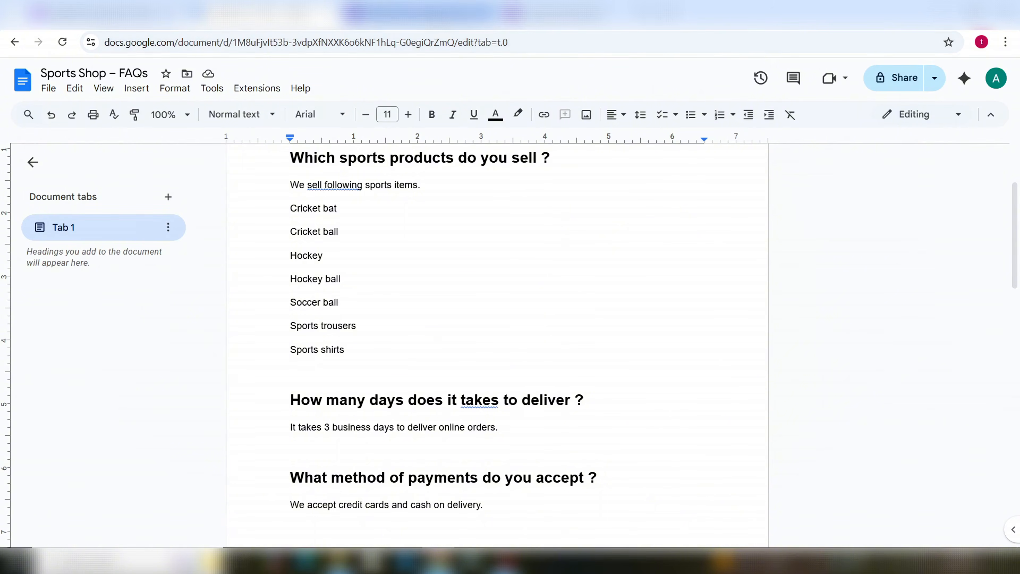
click(540, 19)
Step: Submit a test response with a customer name, a Gmail address and 'What is your return policy ?'
click(537, 21)
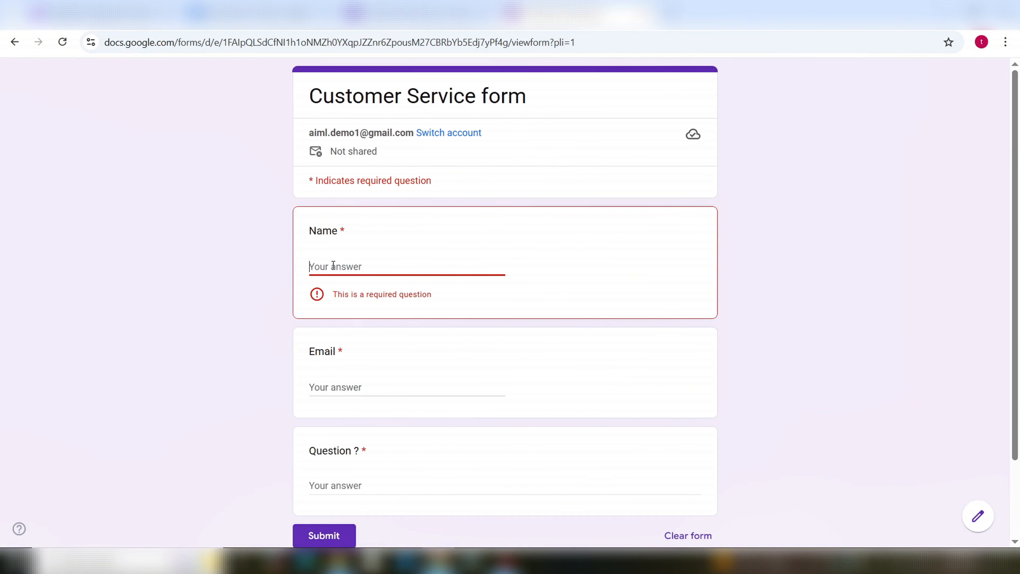
text(Zafar)
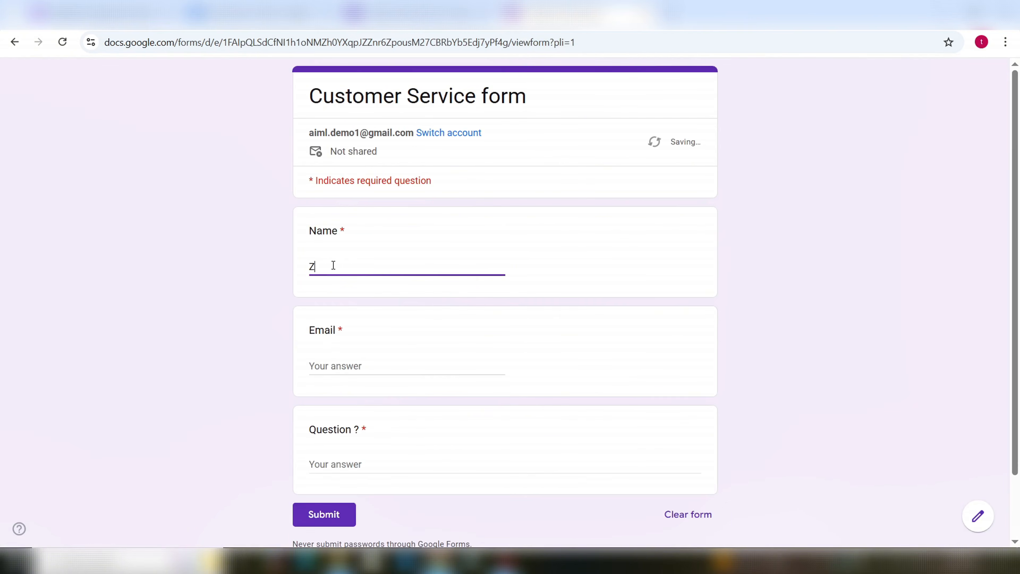
click(357, 372)
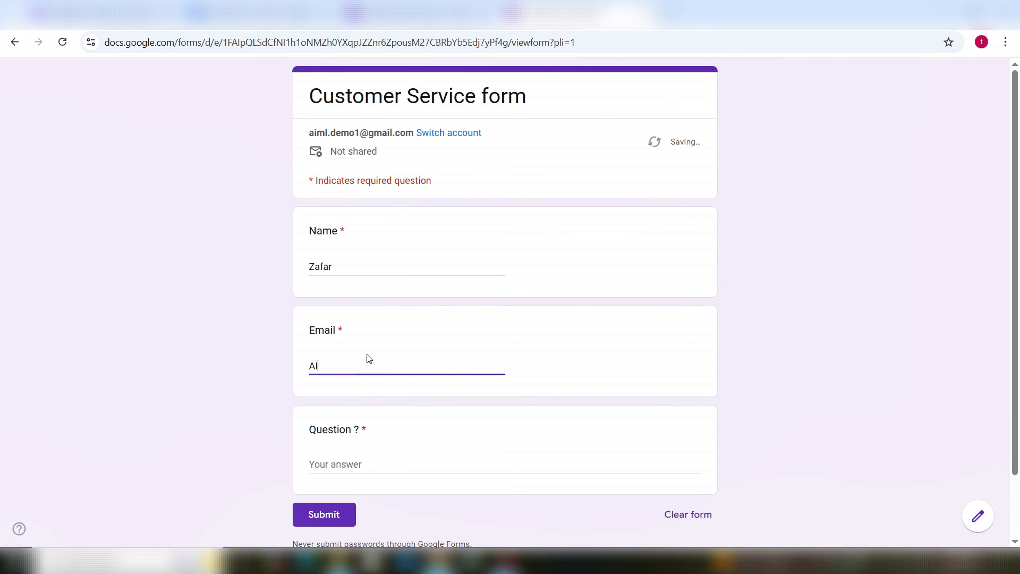
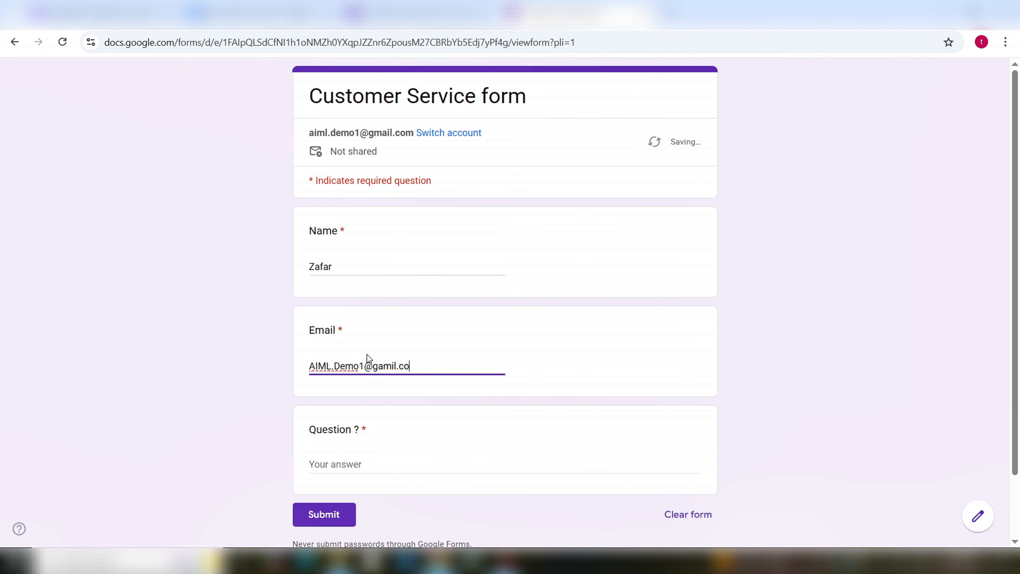
click(368, 466)
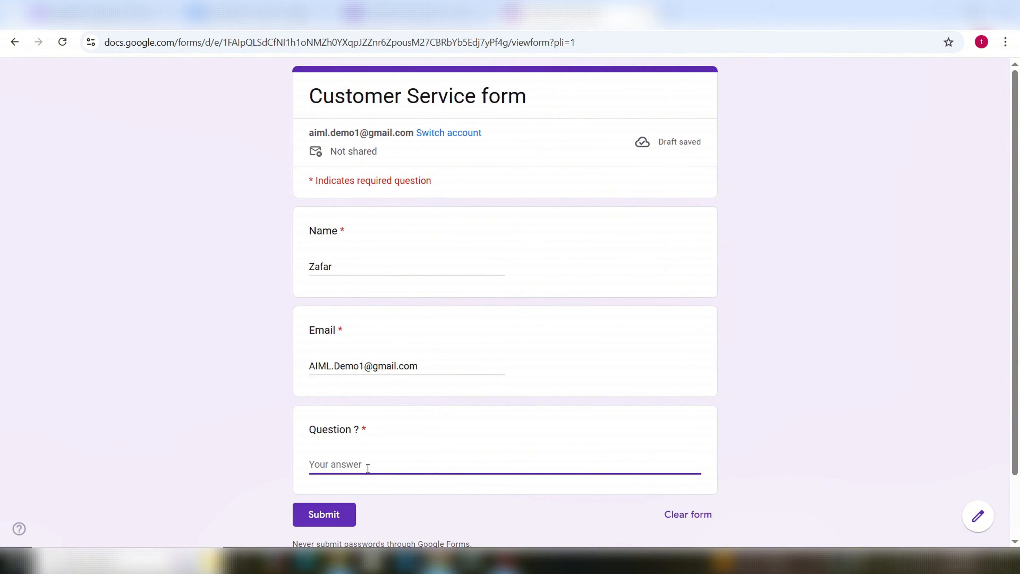
text(What is y)
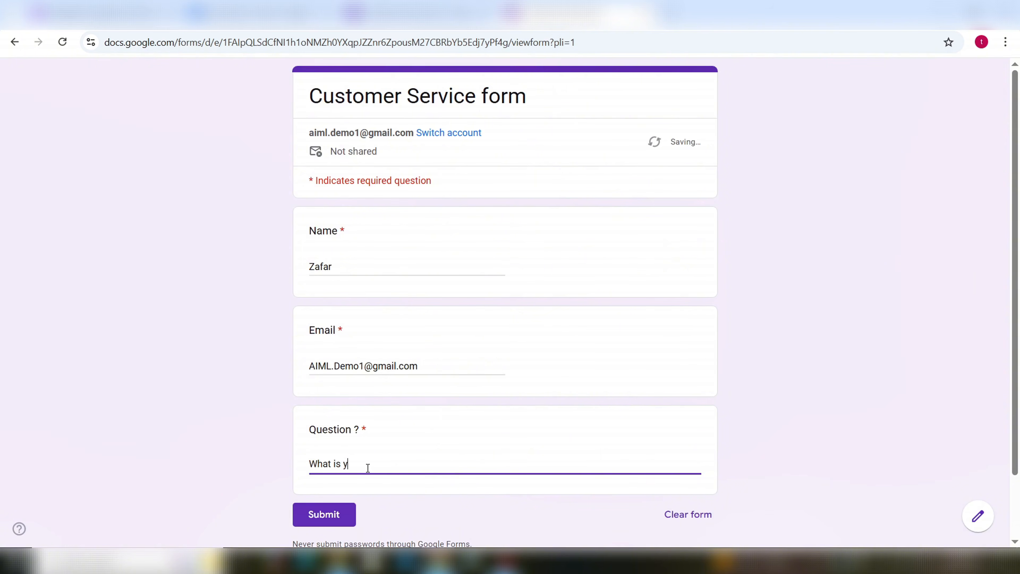
text(our return policy ?)
click(331, 517)
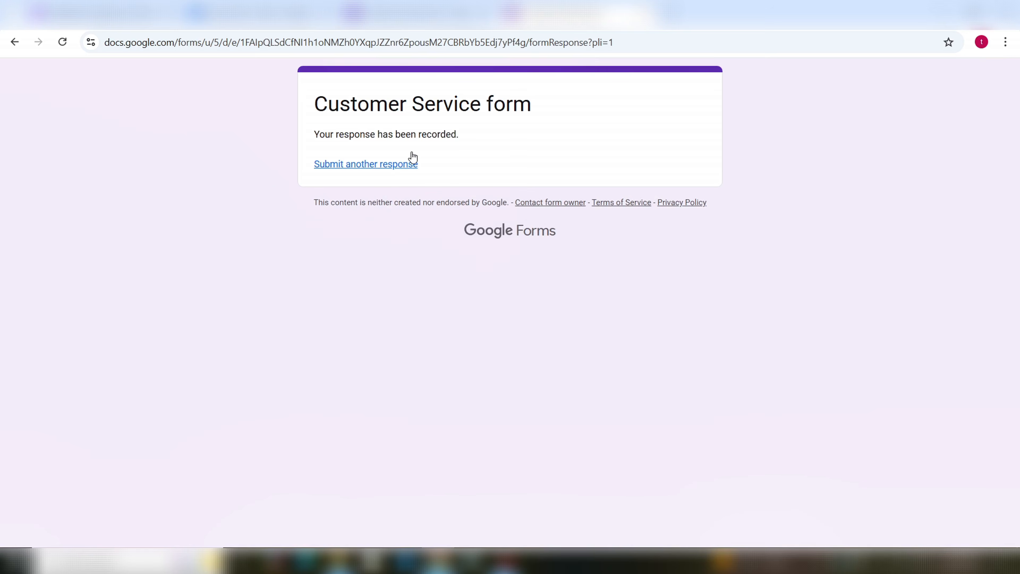
click(402, 14)
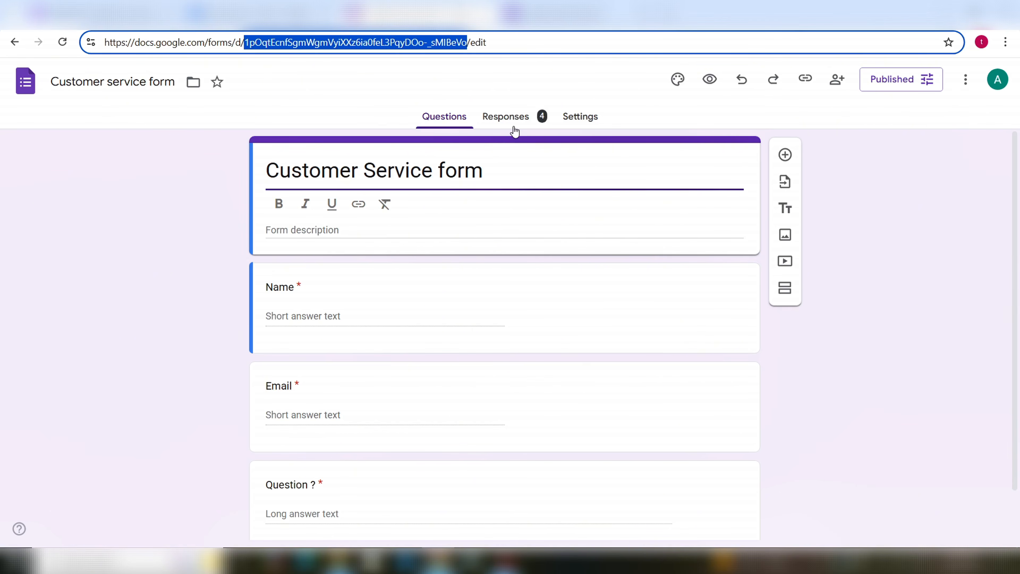
Step: Check the form's 4 responses question by question, through Question ?, then return to Make
click(104, 14)
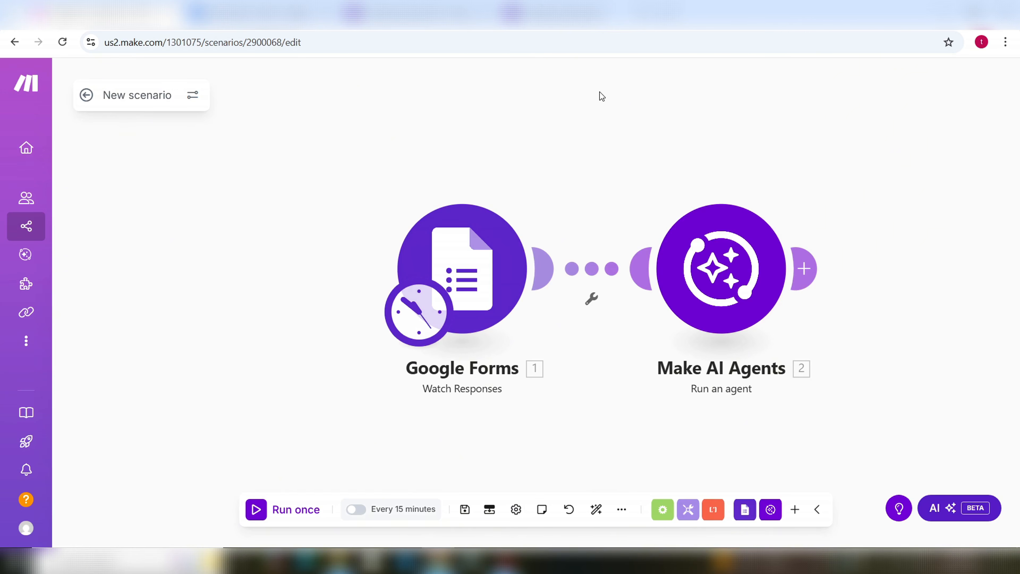
click(578, 14)
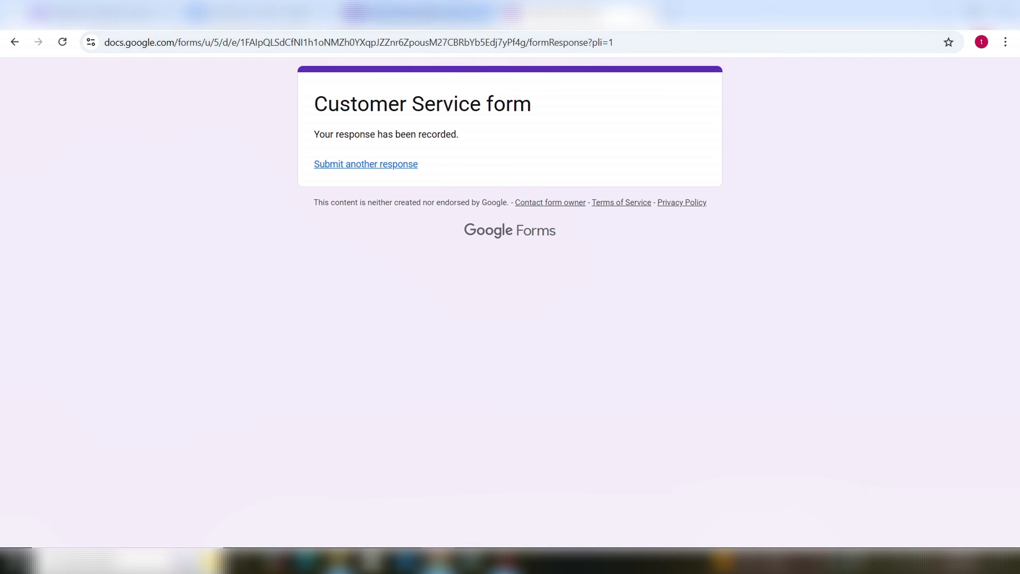
click(422, 14)
click(532, 122)
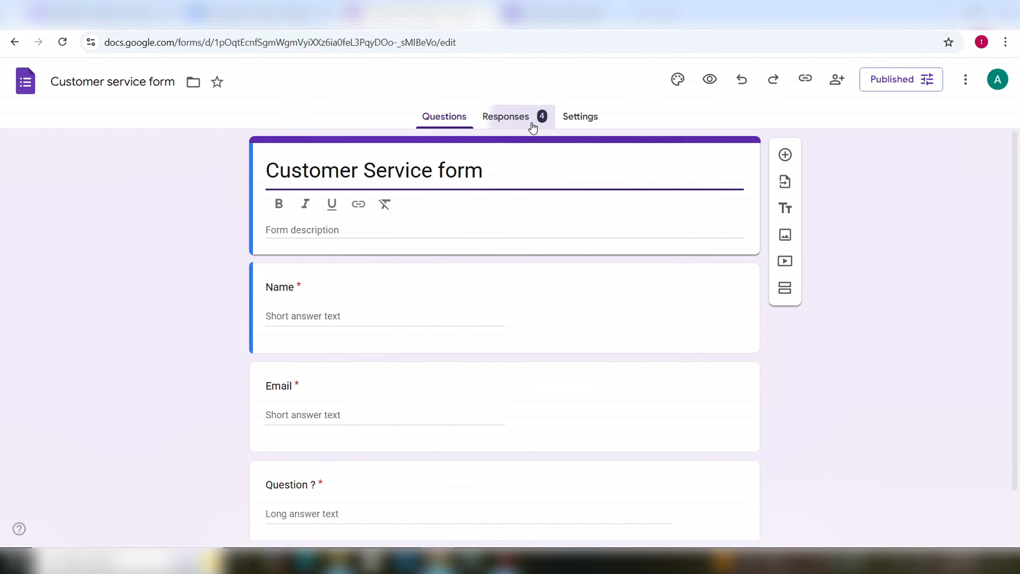
click(503, 210)
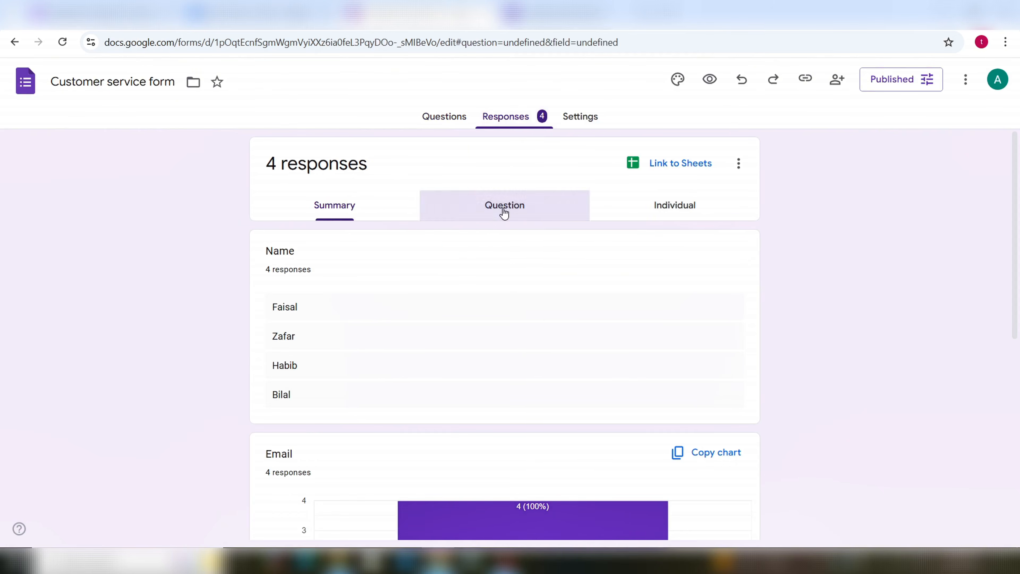
click(505, 254)
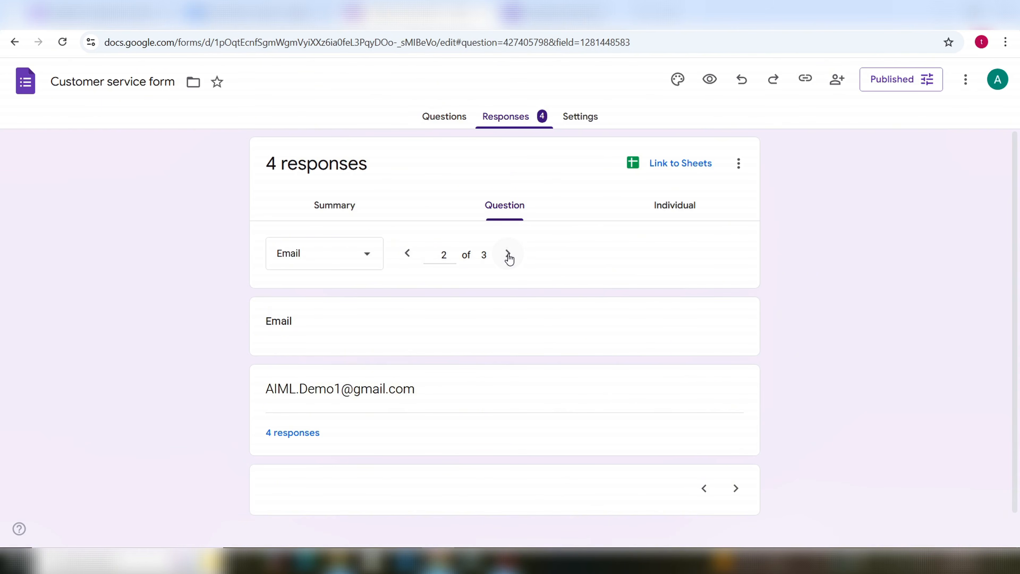
click(509, 255)
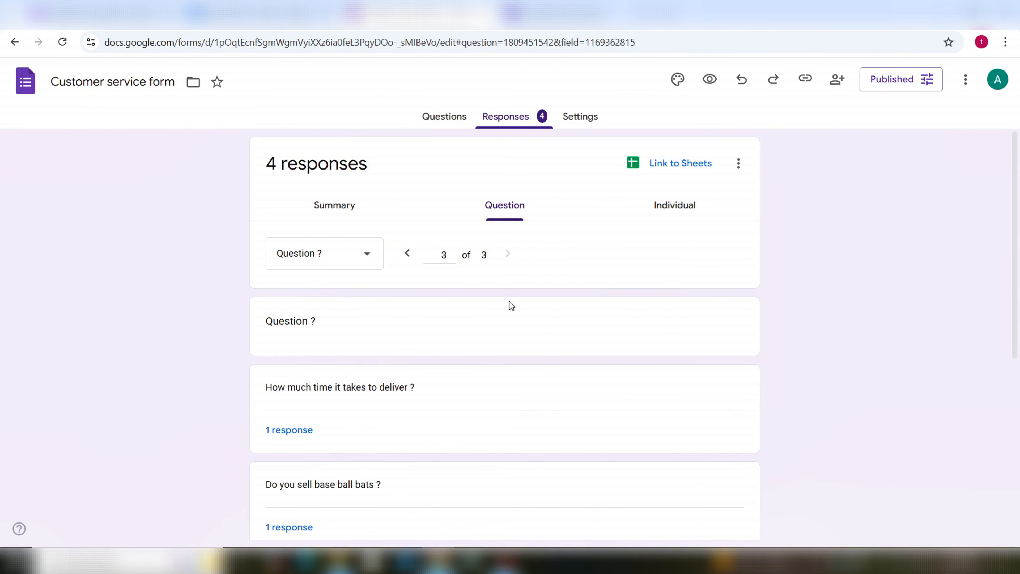
scroll(509, 301, down, 5)
scroll(535, 215, up, 5)
scroll(505, 267, down, 3)
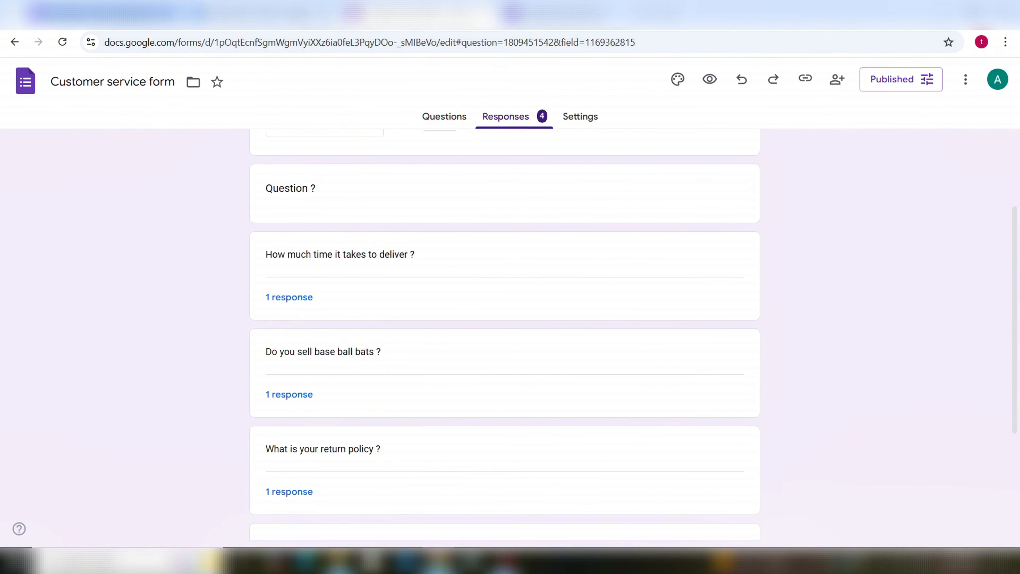
click(129, 15)
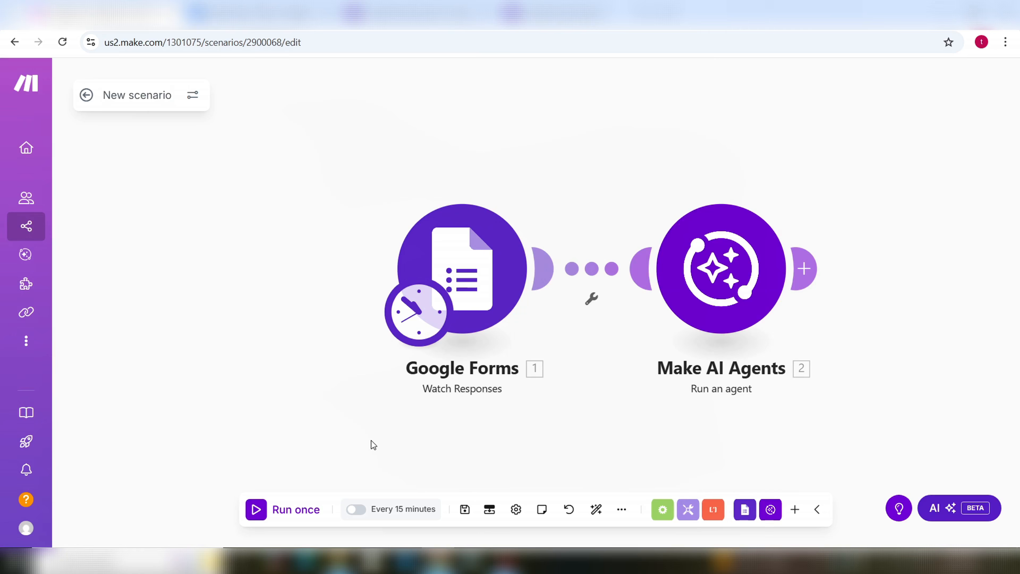
Step: Run the scenario once and check Gmail for the 'Your Return Policy Information' reply
click(275, 516)
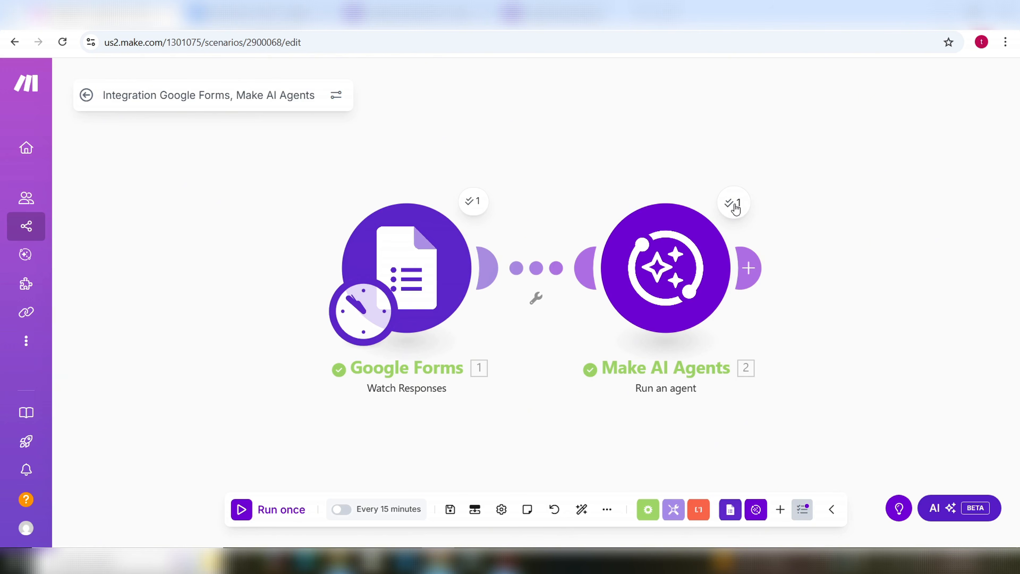
click(723, 14)
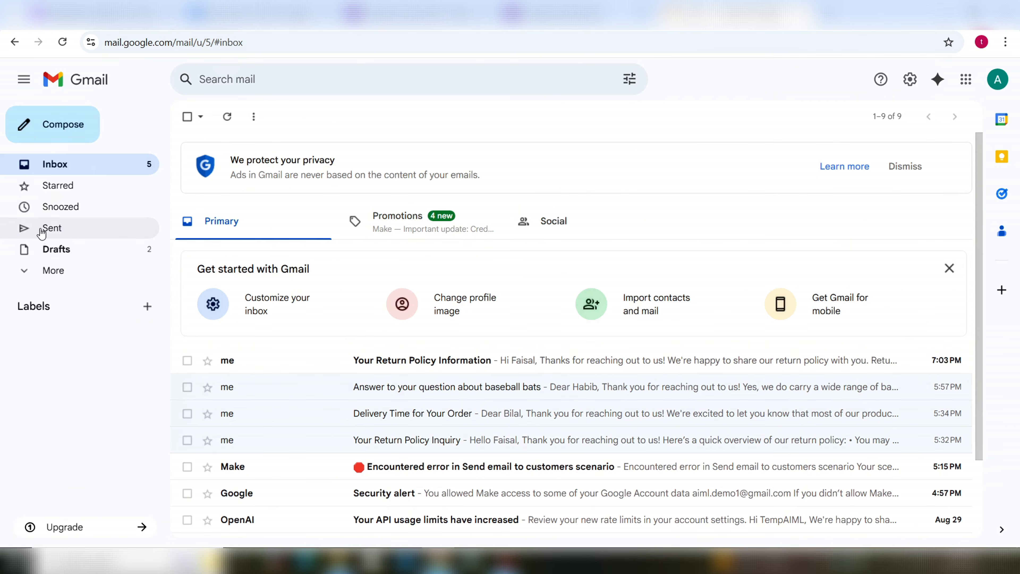
Step: Reload the Gmail inbox, then go back to Make and run the scenario once more
click(62, 169)
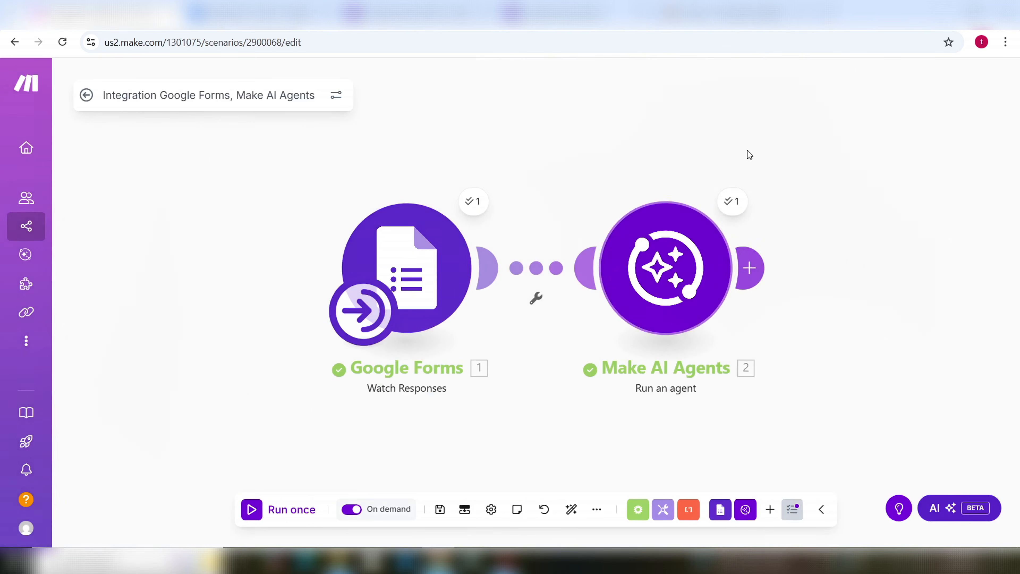
click(702, 15)
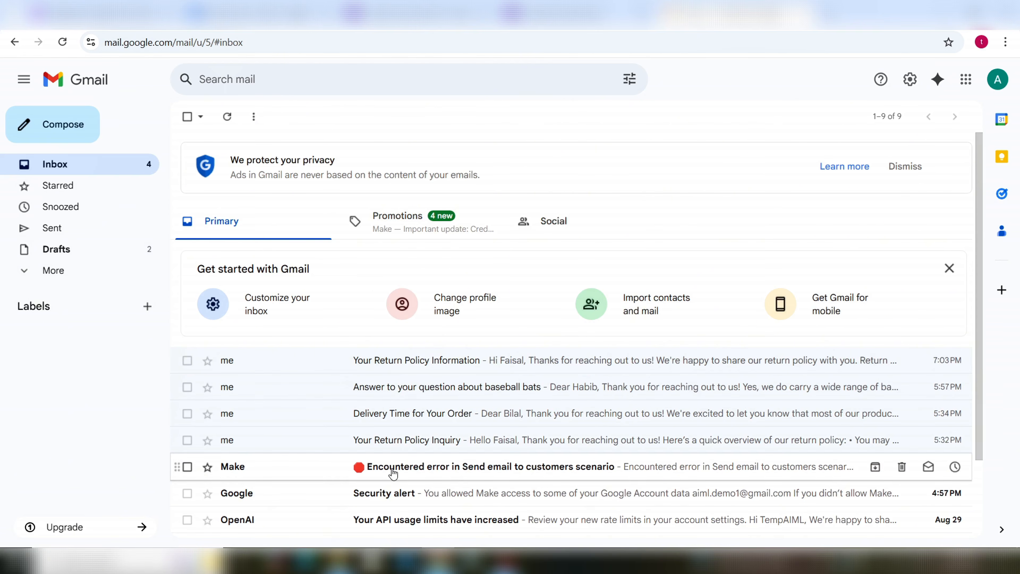
click(235, 17)
click(116, 15)
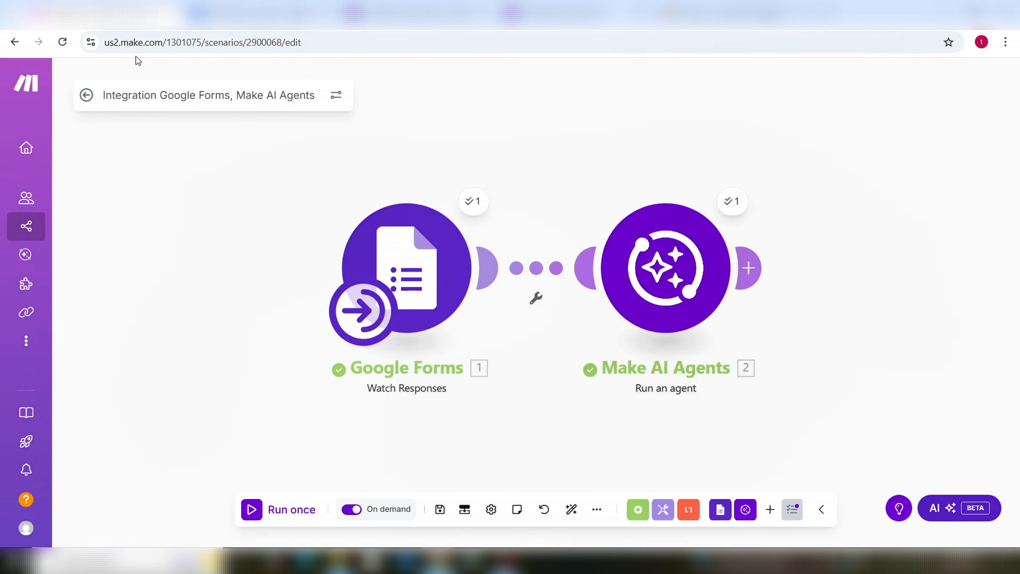
click(263, 510)
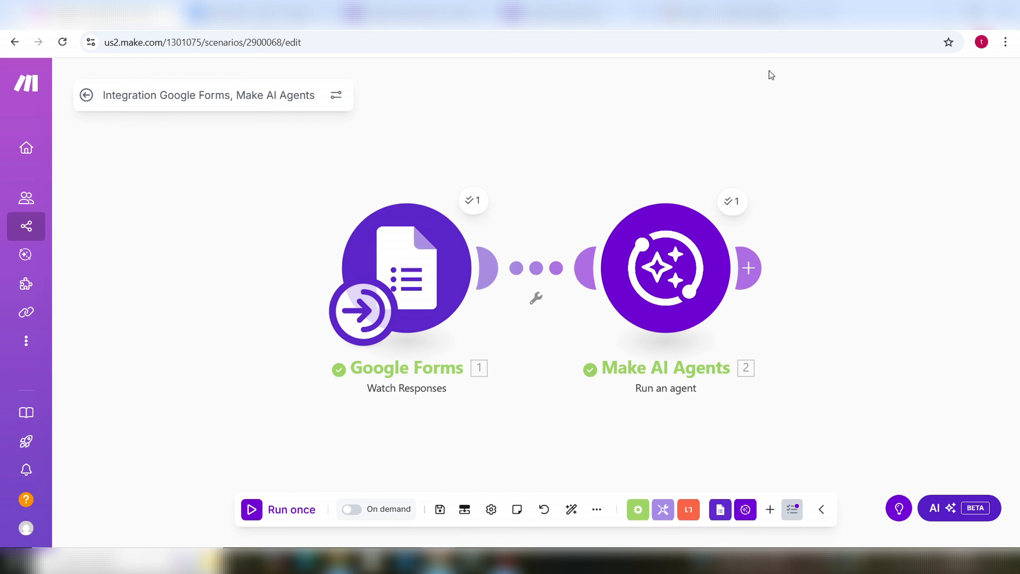
Step: Open and read the new Delivery Time for Your Order reply, then view the form's responses
click(737, 14)
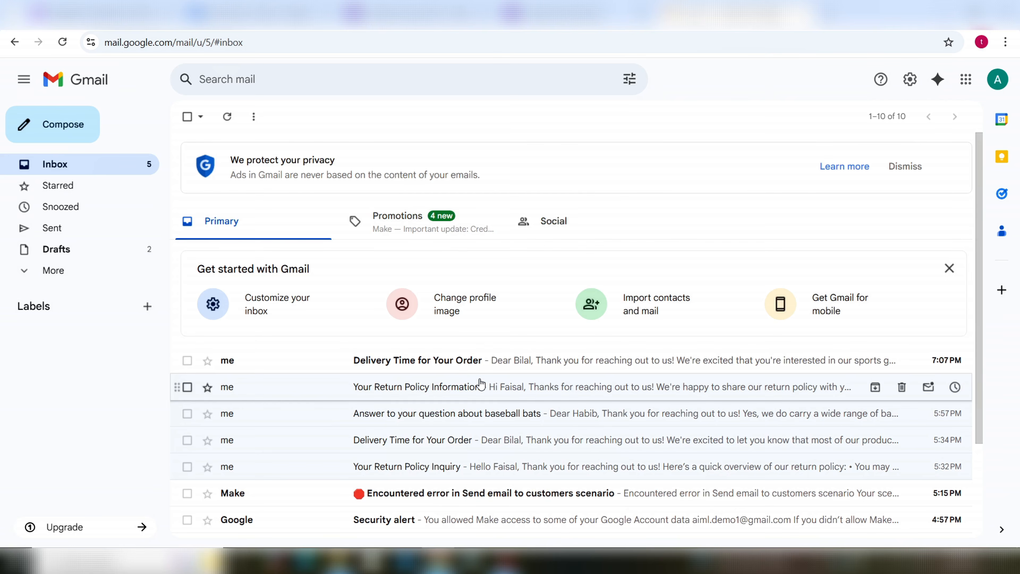
click(456, 367)
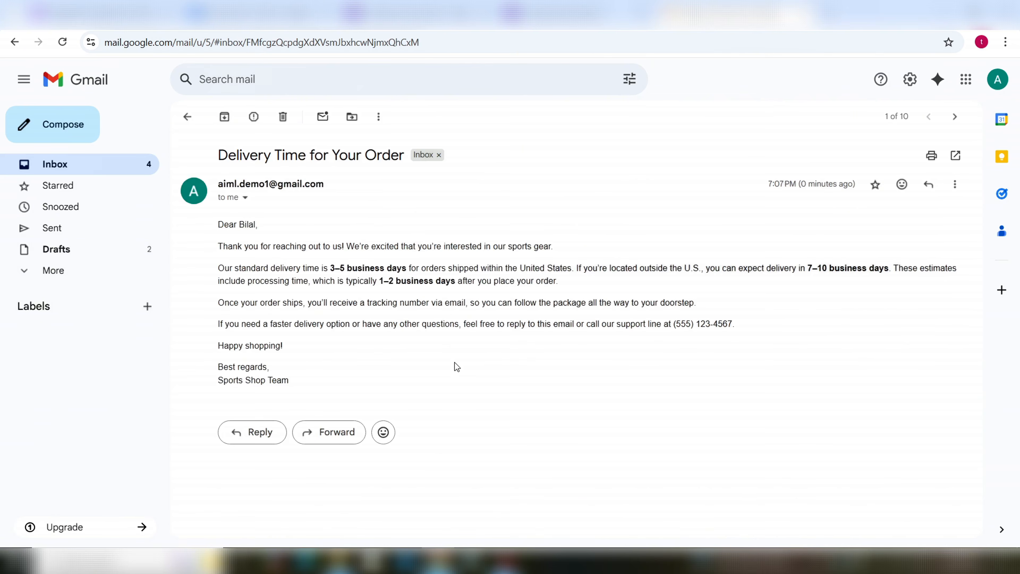
drag(219, 226, 291, 374)
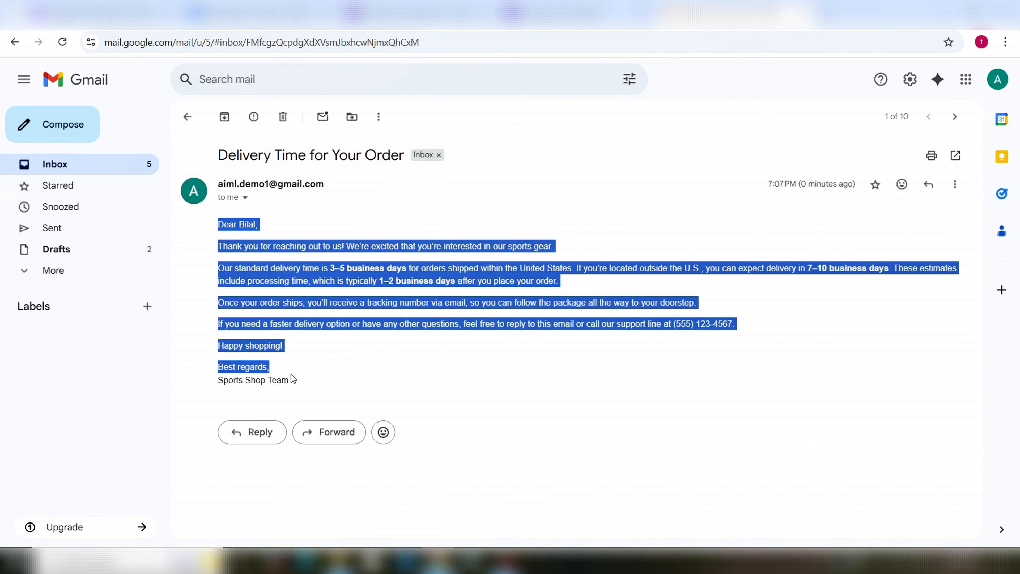
click(550, 15)
click(417, 18)
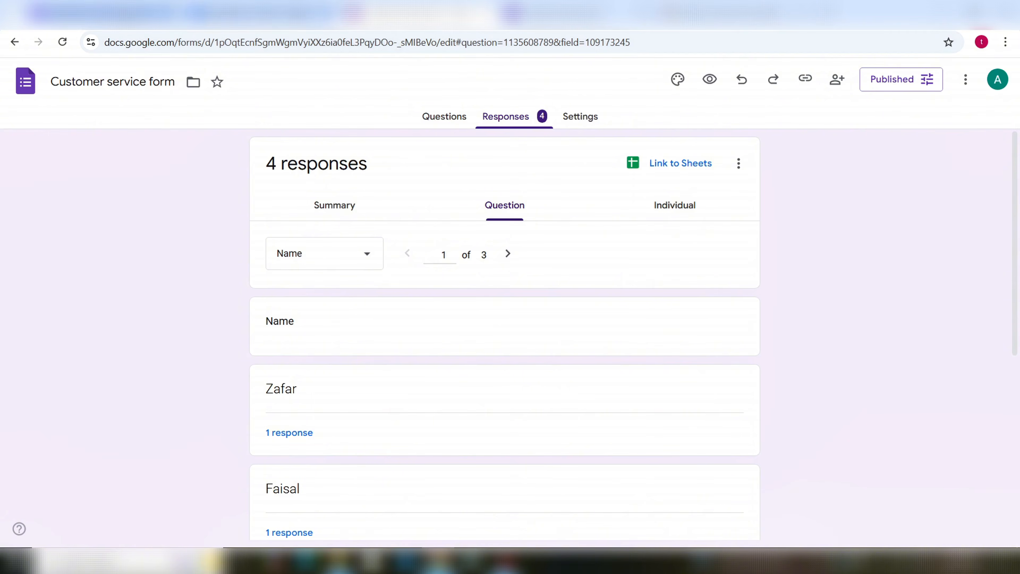
Step: Return to Make, run the scenario once again, and check the Gmail inbox
click(121, 16)
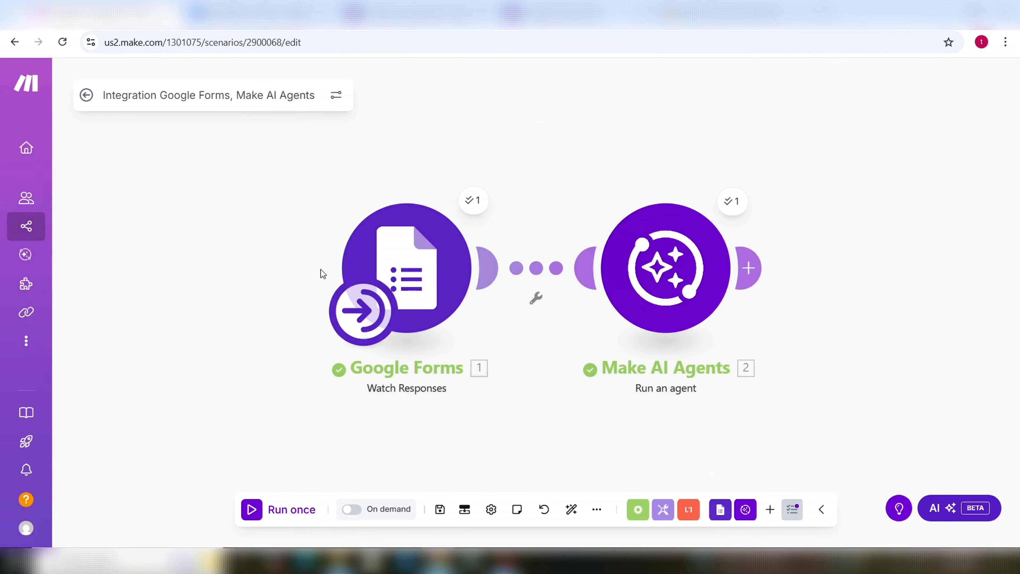
click(281, 515)
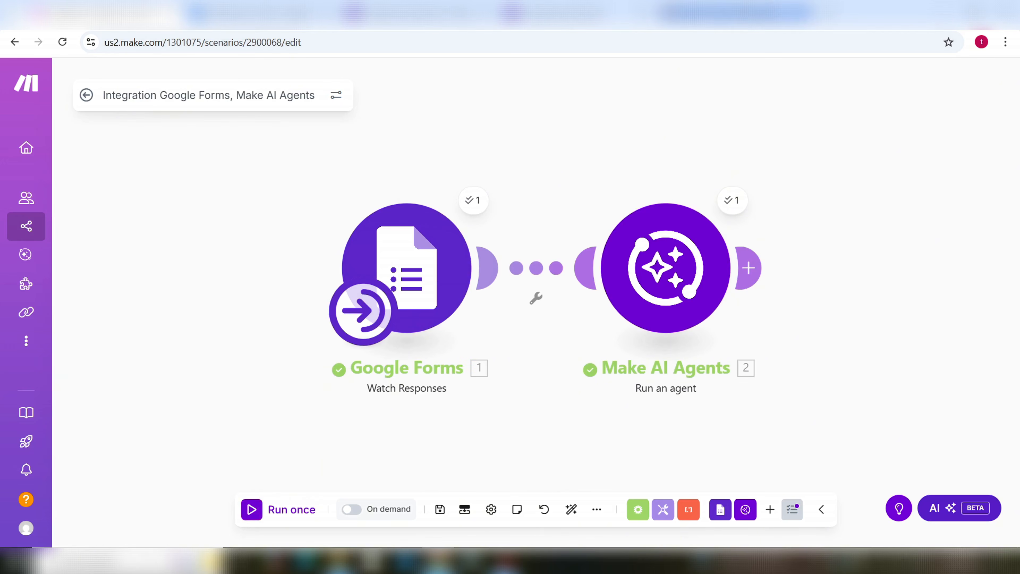
click(743, 18)
Step: Open and read the new Make 'Encountered error' notification email
click(63, 164)
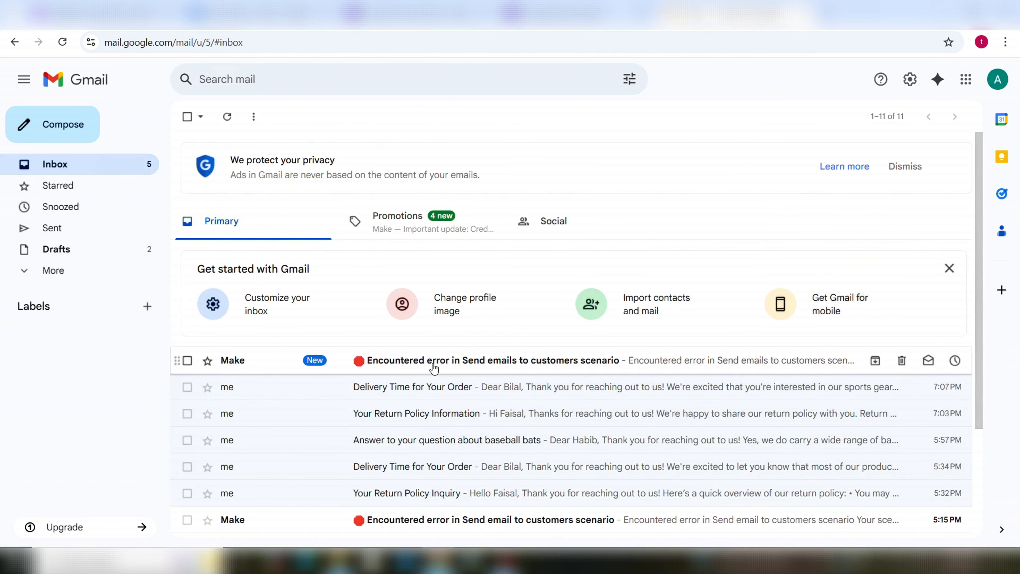
click(454, 364)
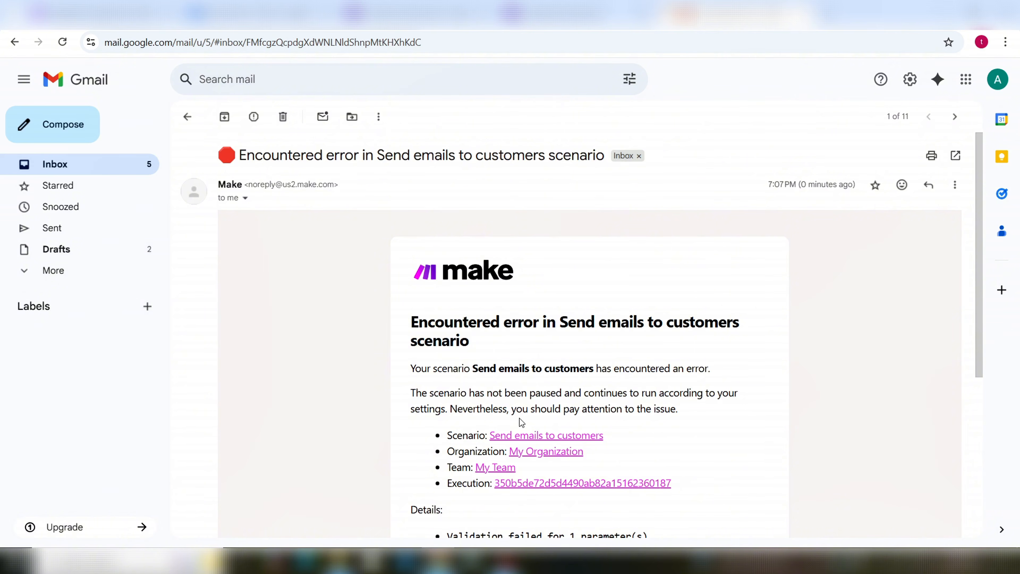
scroll(588, 432, down, 1)
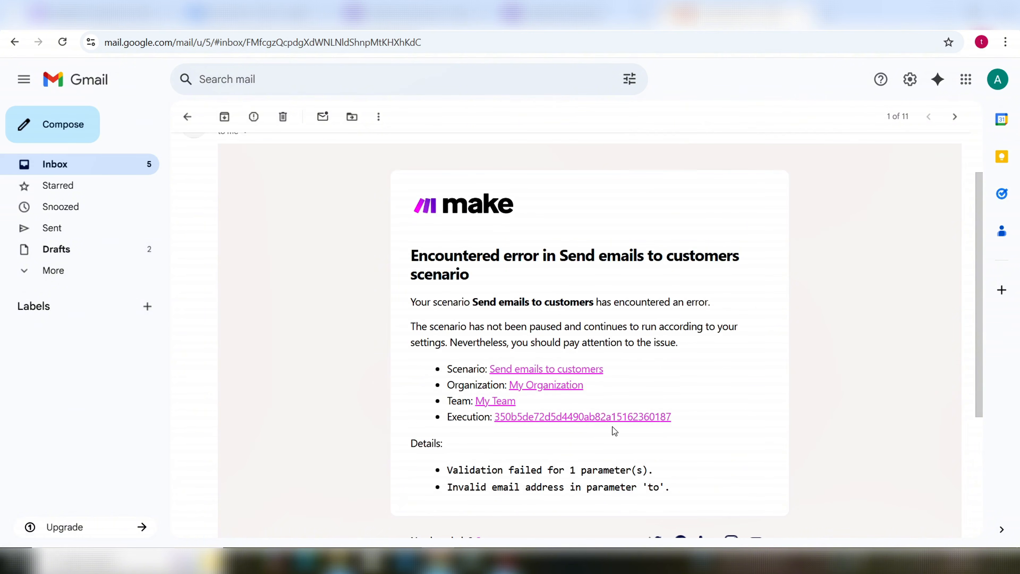
scroll(605, 472, down, 2)
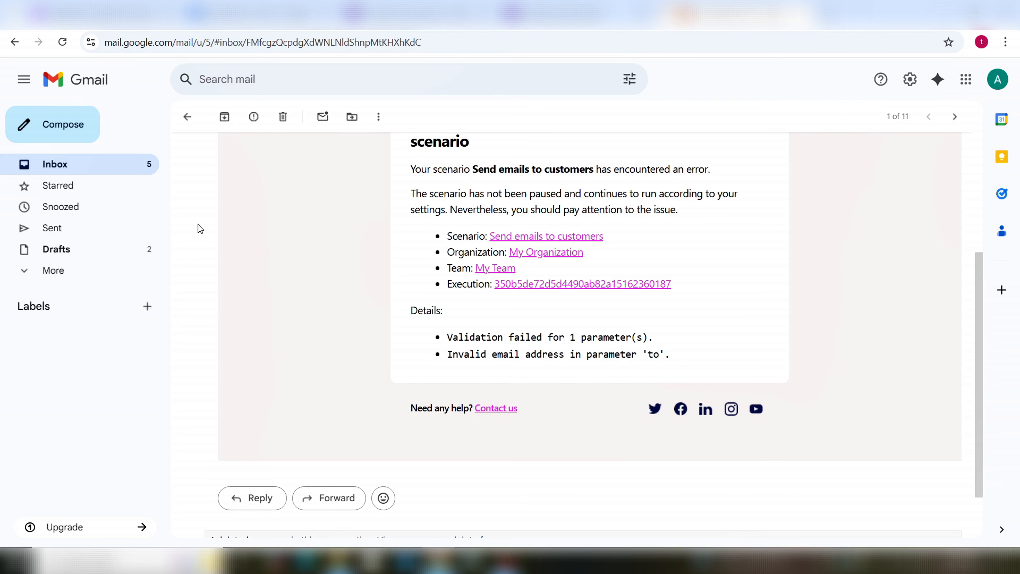
scroll(645, 373, up, 3)
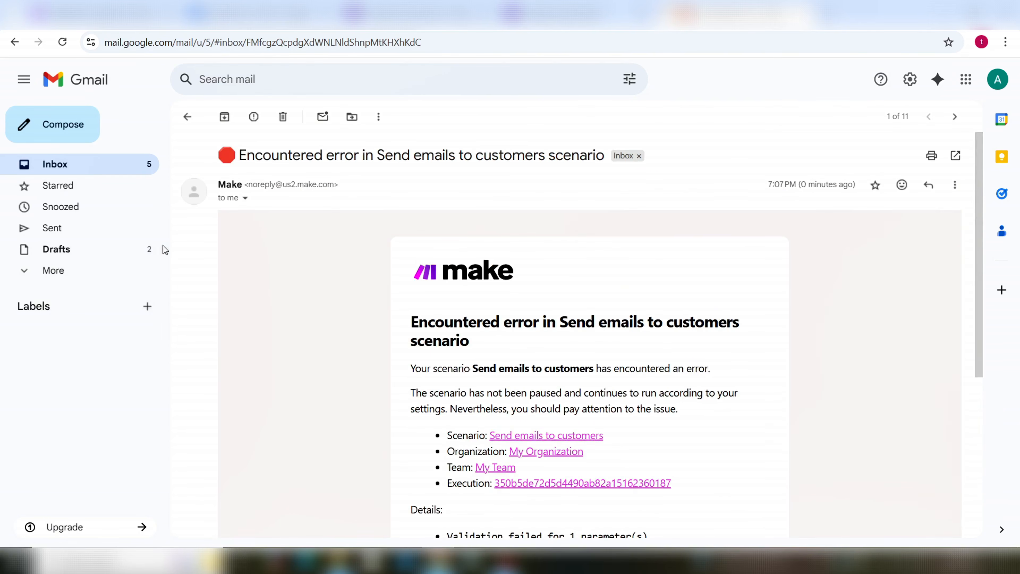
Step: Highlight the failing scenario name 'Send emails to customers', then return to the Make editor
click(90, 15)
drag(476, 369, 653, 393)
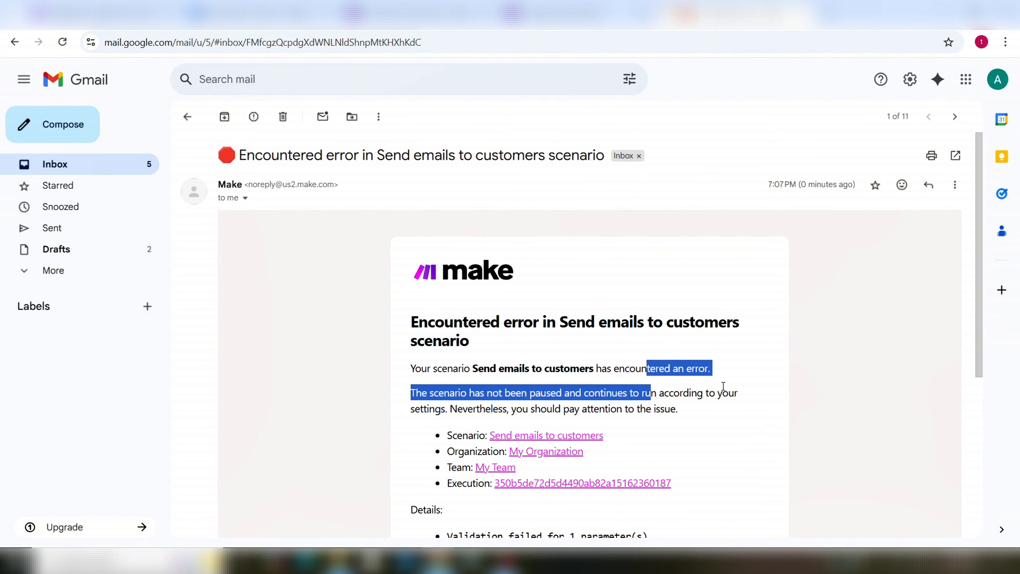
click(683, 411)
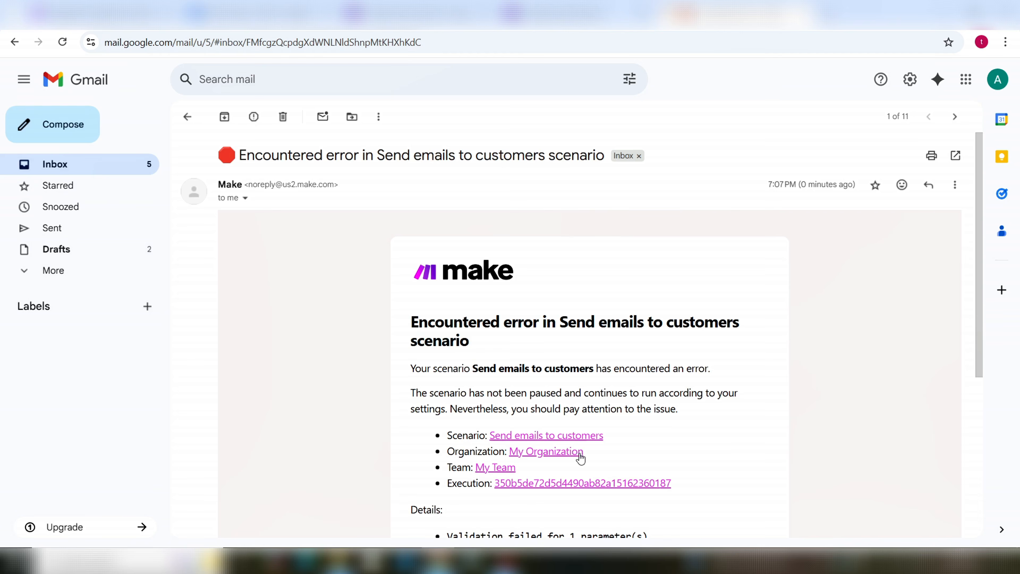
scroll(639, 468, down, 3)
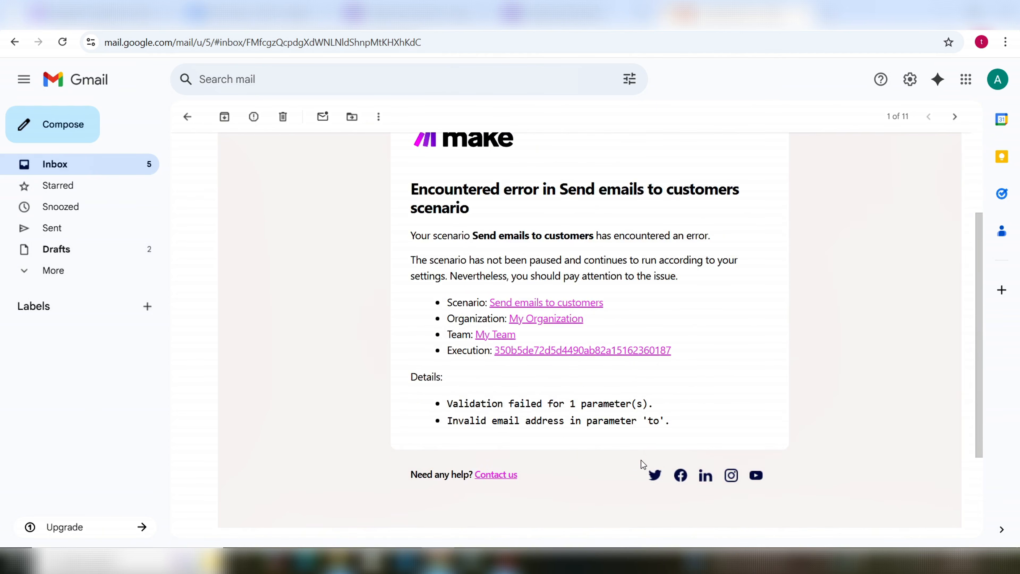
scroll(648, 453, up, 2)
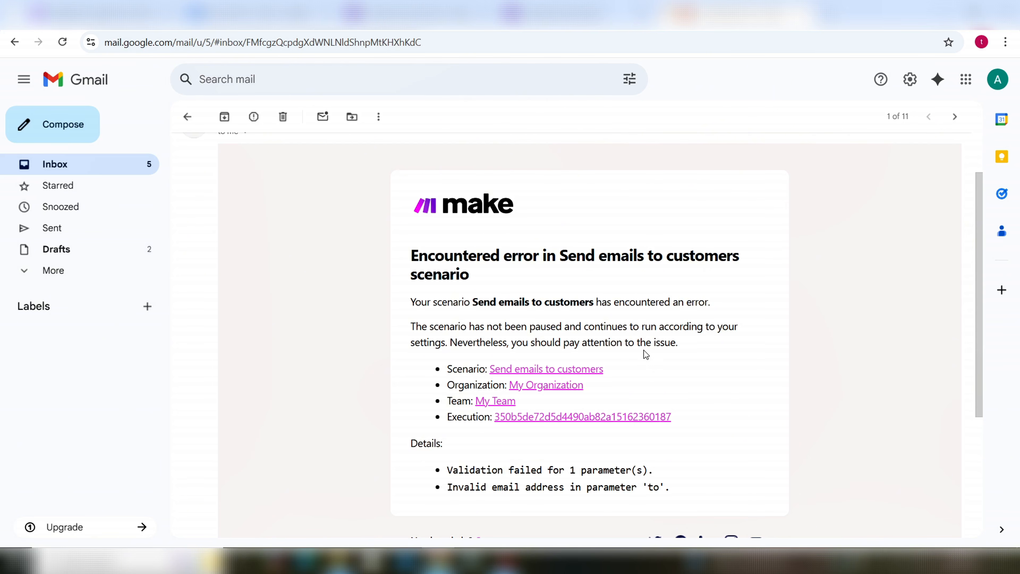
drag(472, 308, 594, 312)
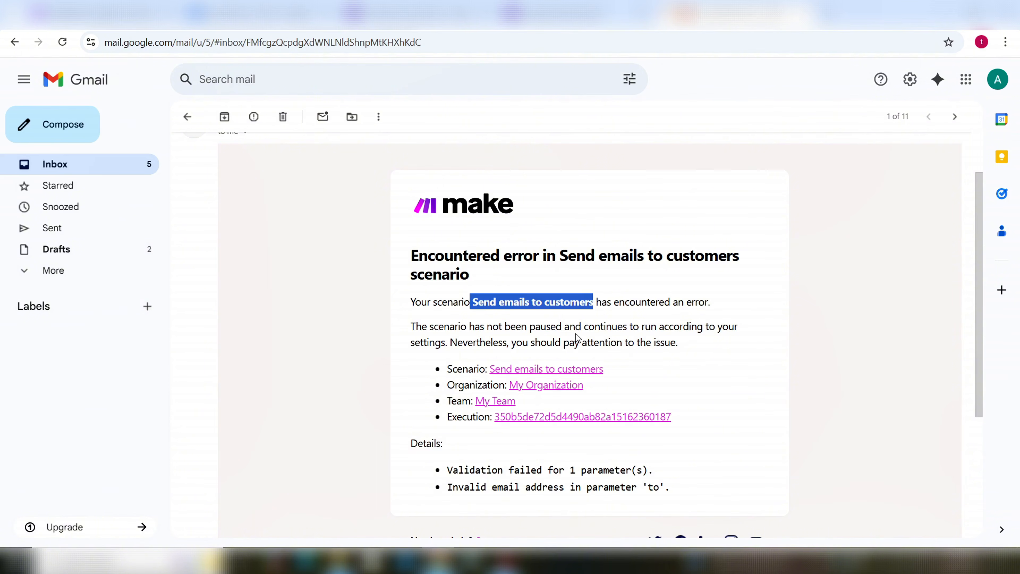
click(108, 28)
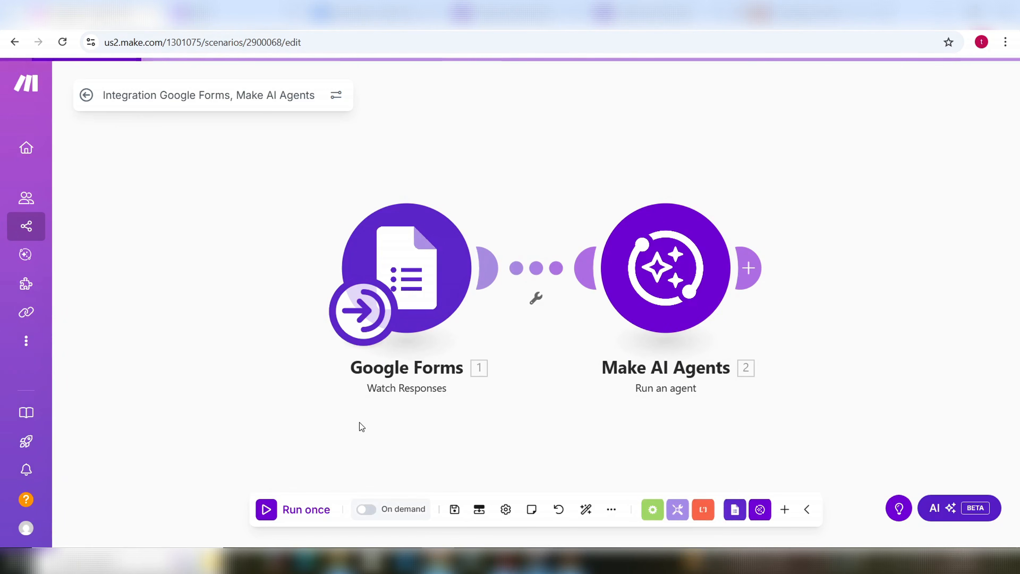
Step: Check the failing scenario's name in the Gmail error email, then open Send emails to customers for editing
mouse_move(40, 282)
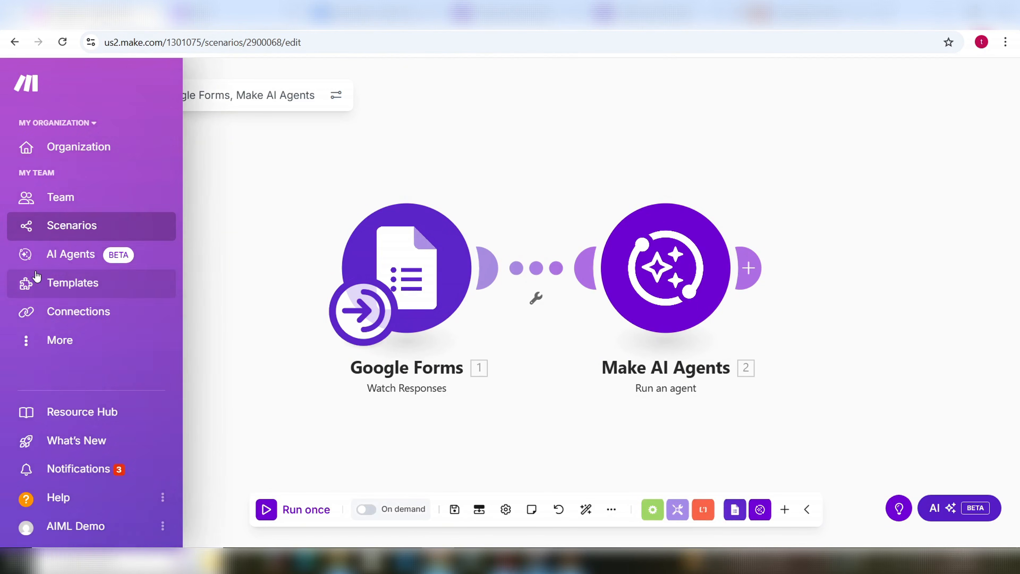
click(74, 226)
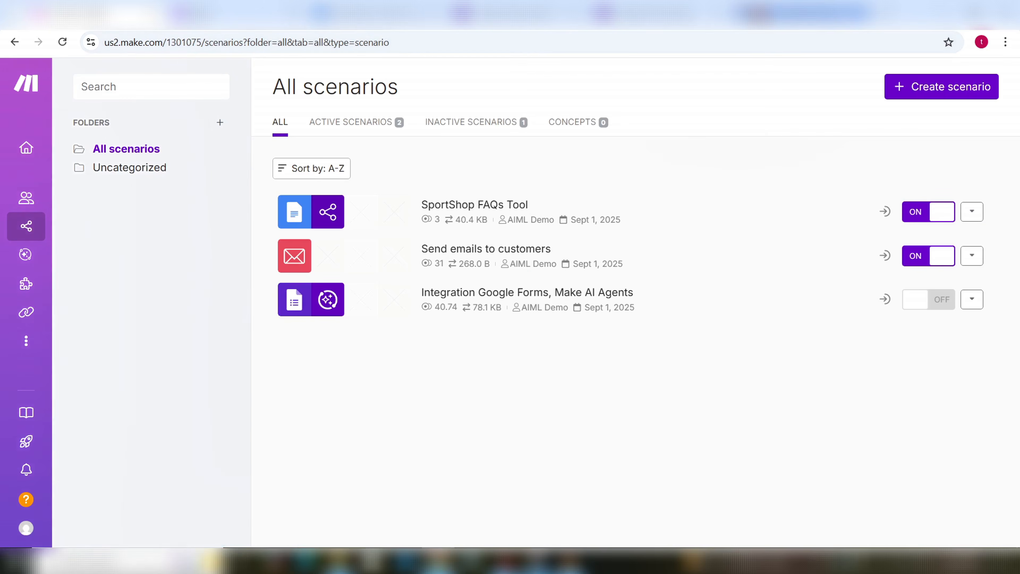
click(773, 18)
click(558, 326)
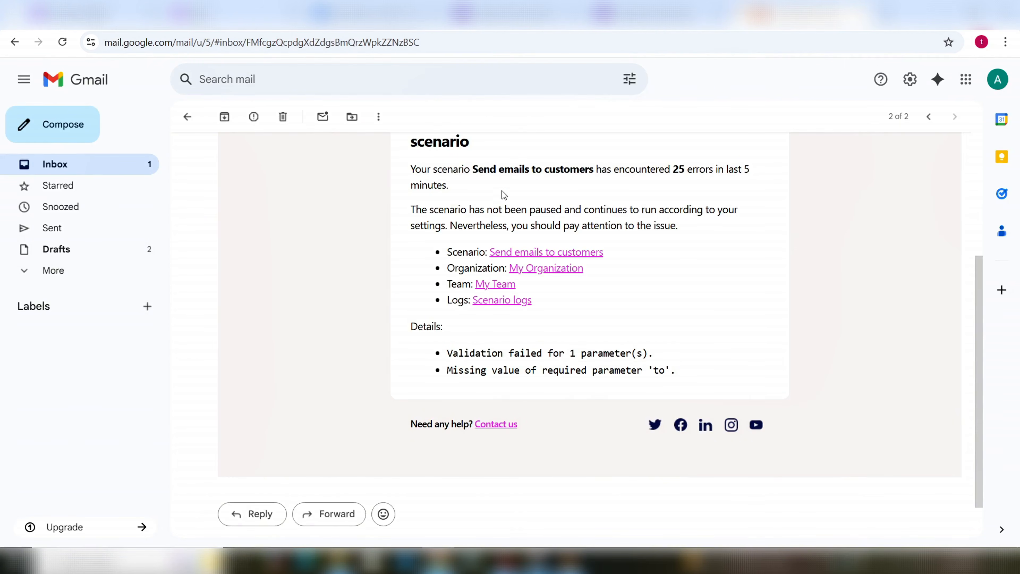
drag(480, 171, 571, 171)
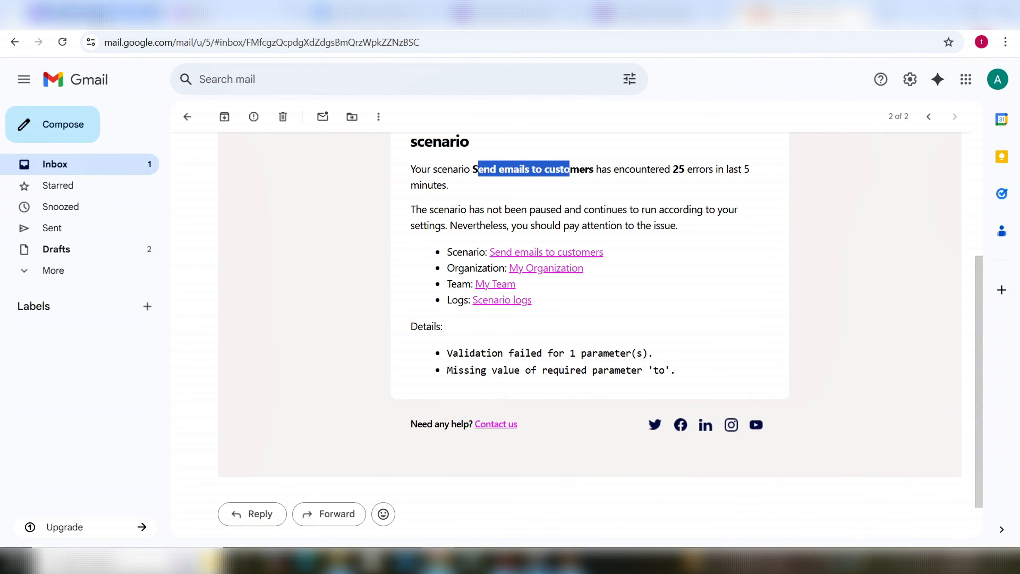
click(93, 14)
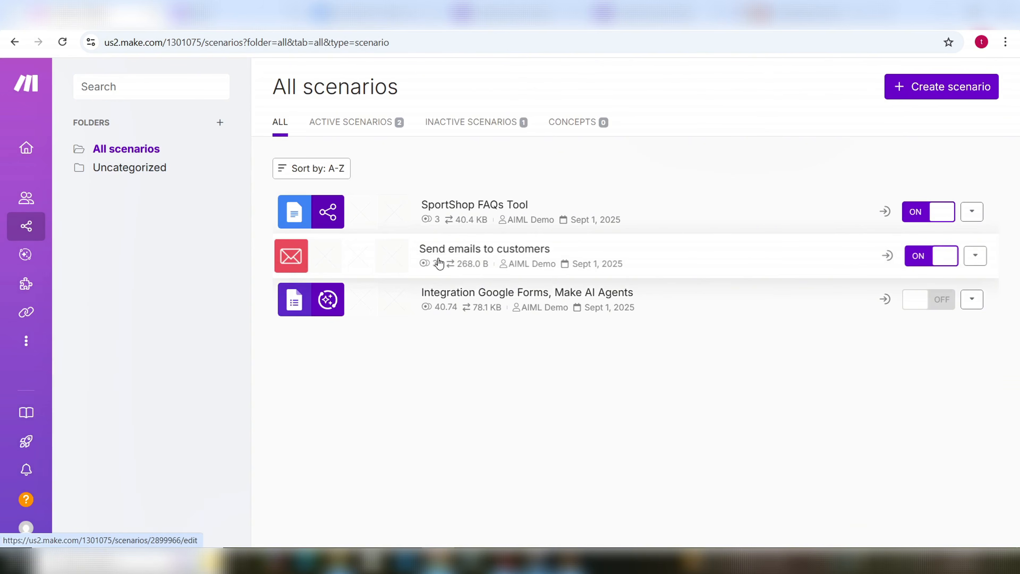
click(300, 266)
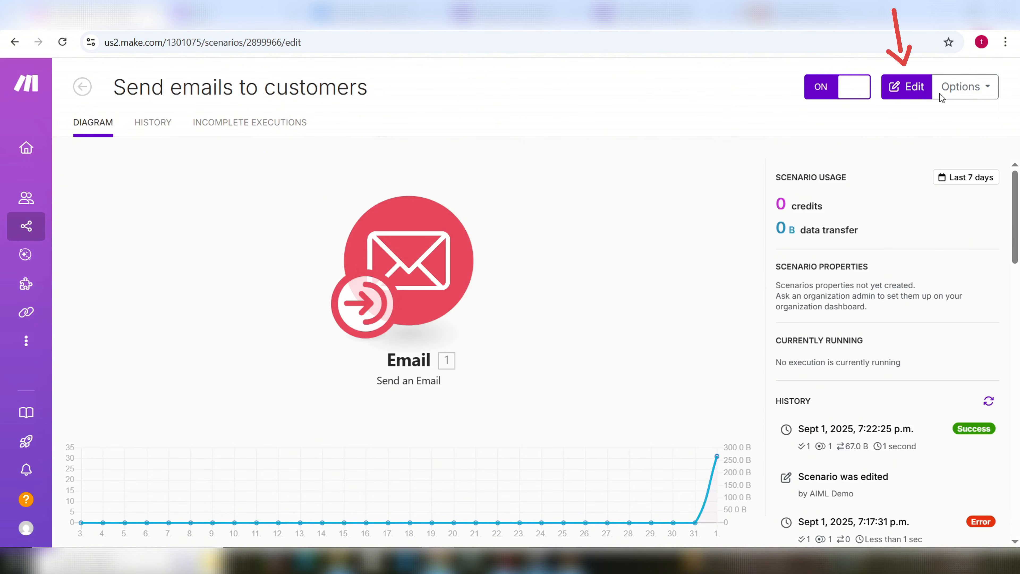
click(909, 92)
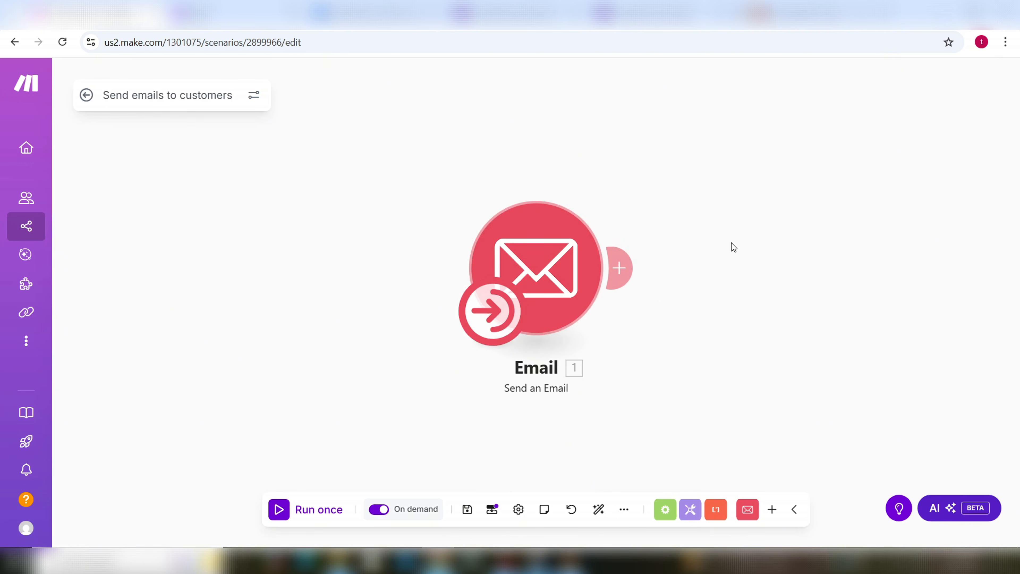
click(790, 29)
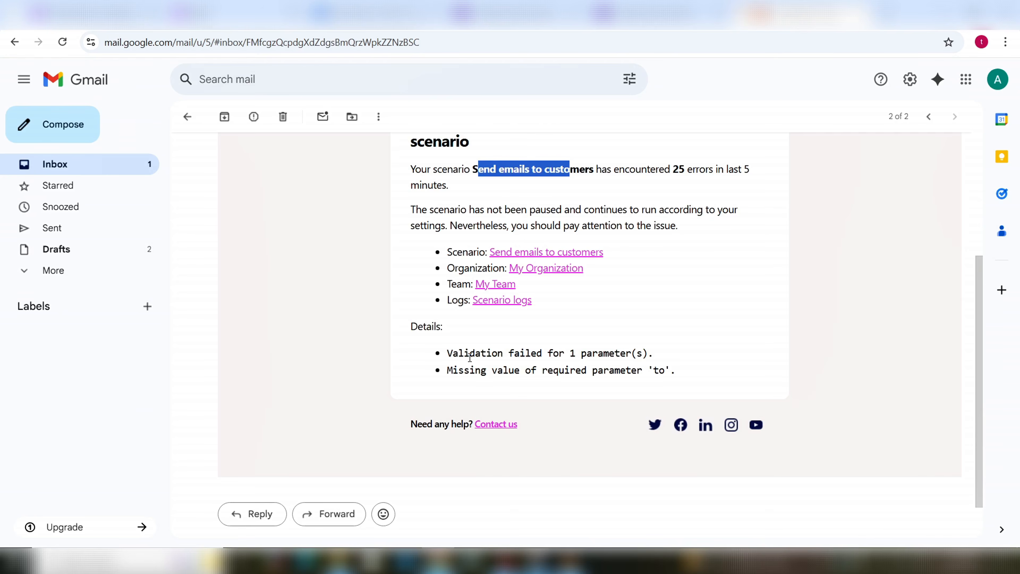
drag(447, 354, 643, 356)
drag(489, 388, 669, 371)
click(659, 371)
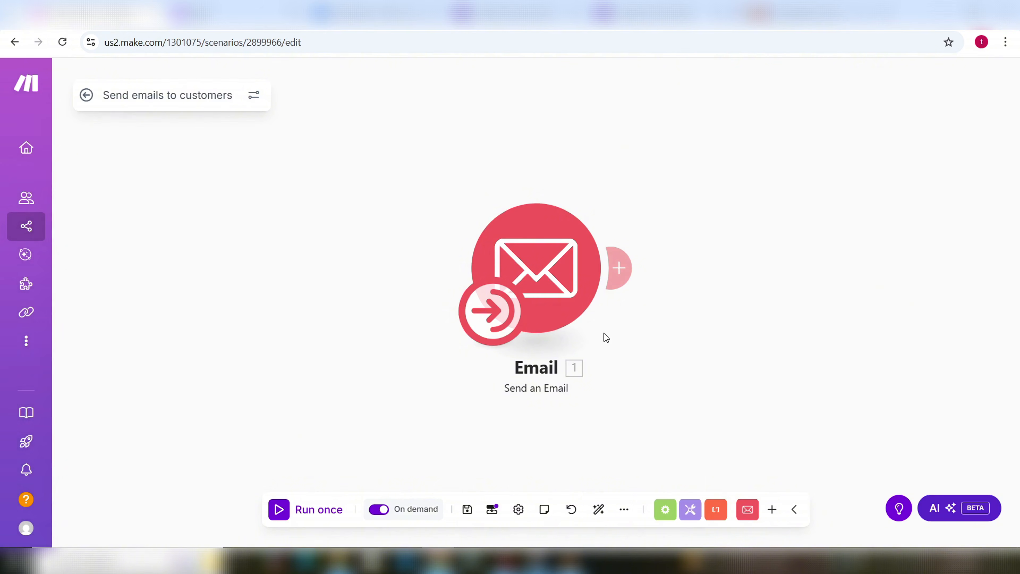
click(546, 288)
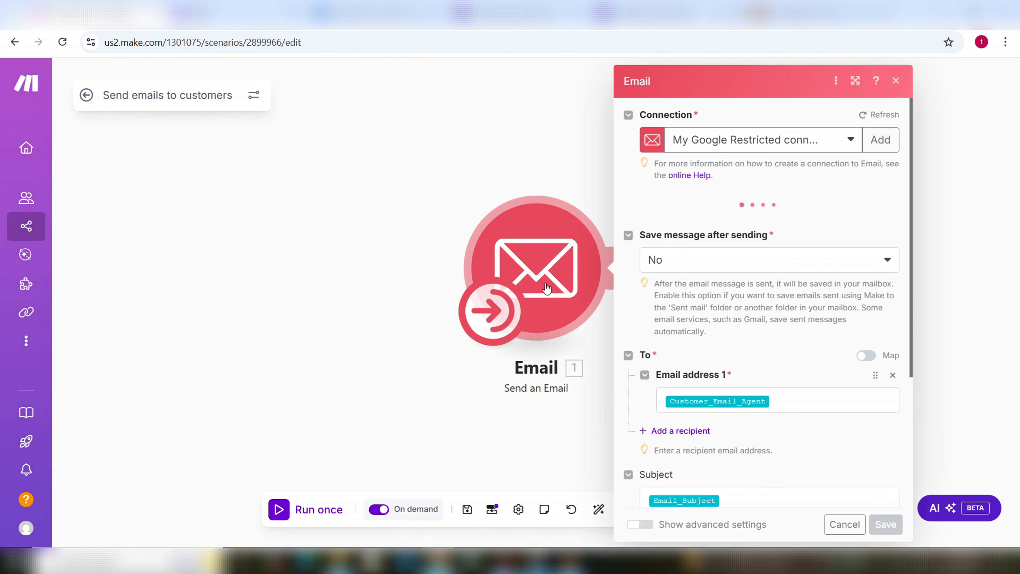
scroll(725, 360, down, 1)
scroll(725, 361, down, 2)
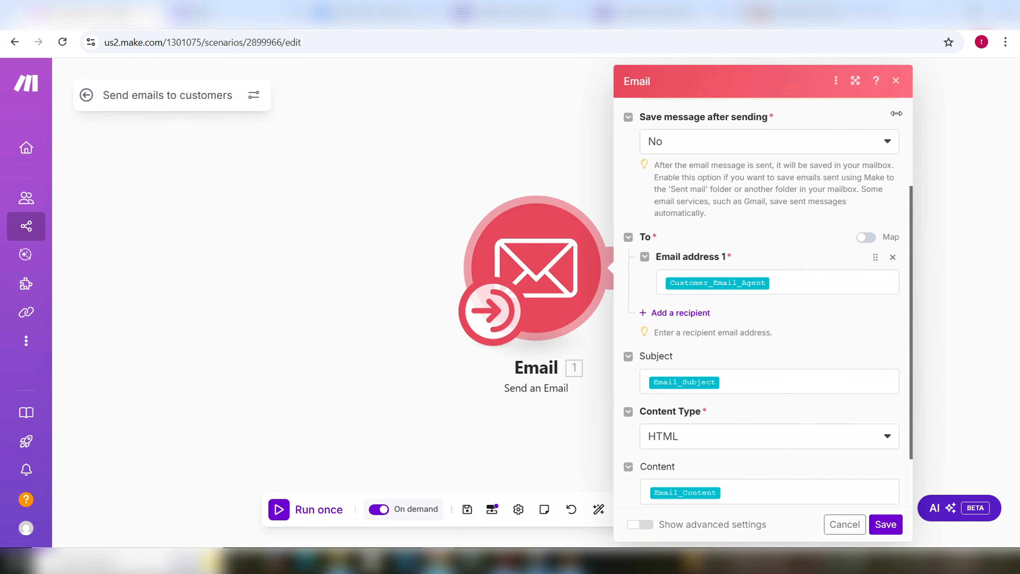
click(896, 80)
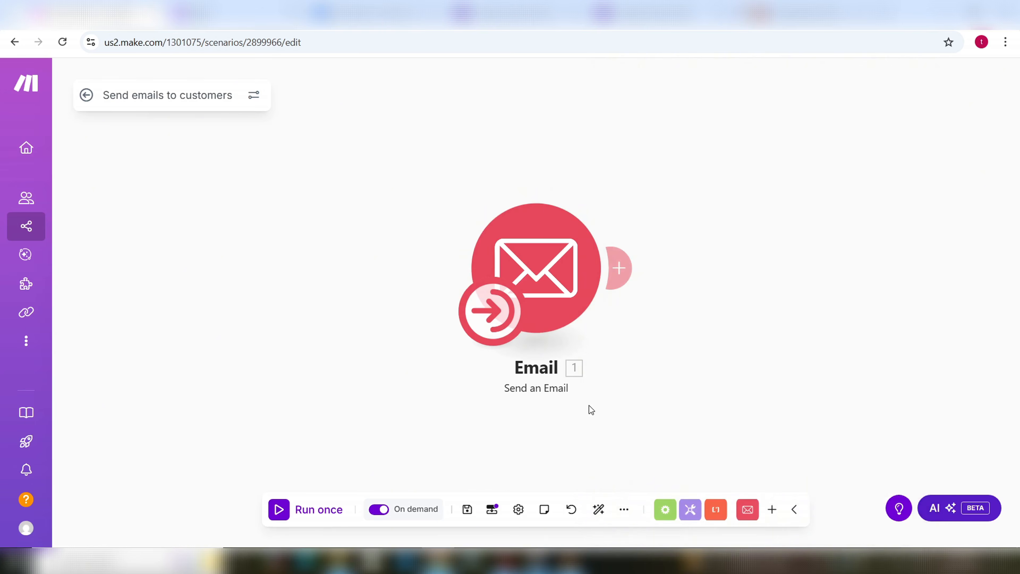
Step: Replace the Customer_Email_Agent scenario input with a Text input named Customer_Email_Address and save
click(492, 513)
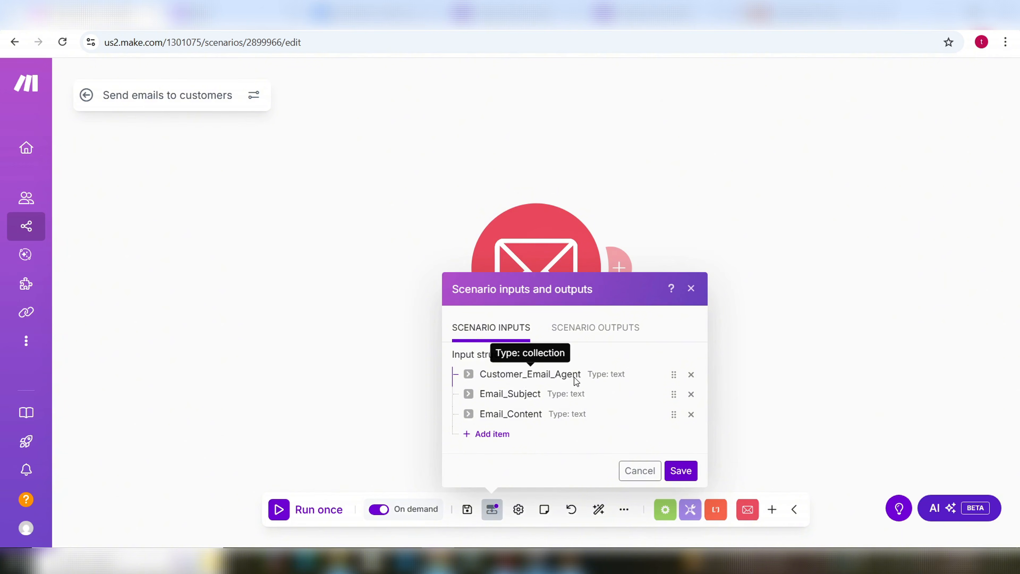
click(691, 380)
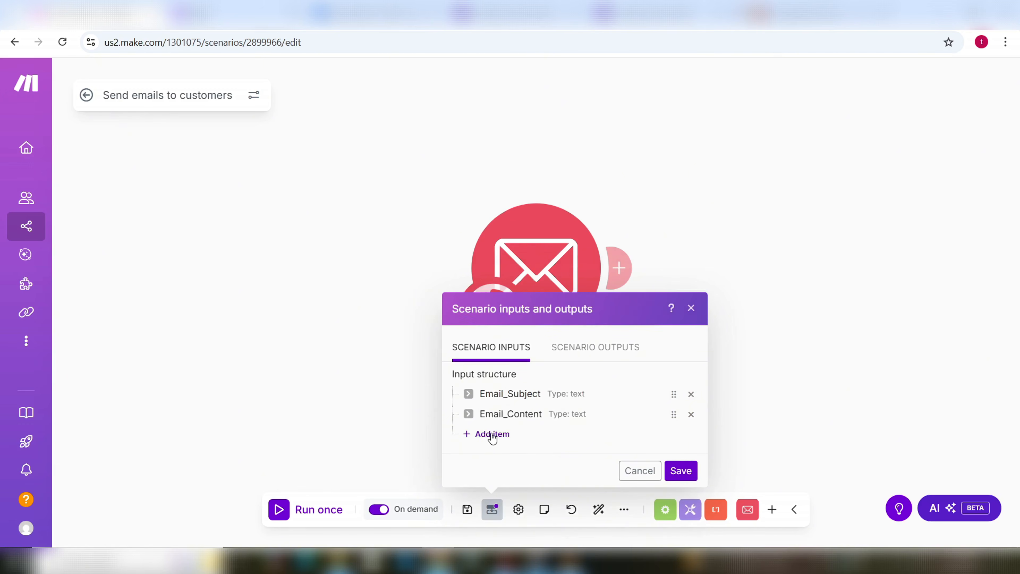
click(492, 435)
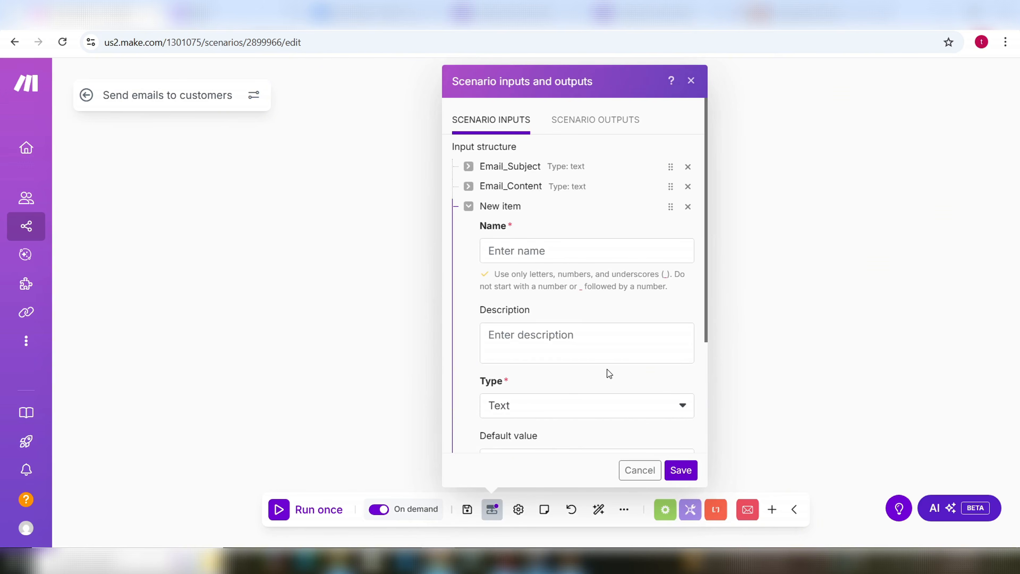
click(530, 254)
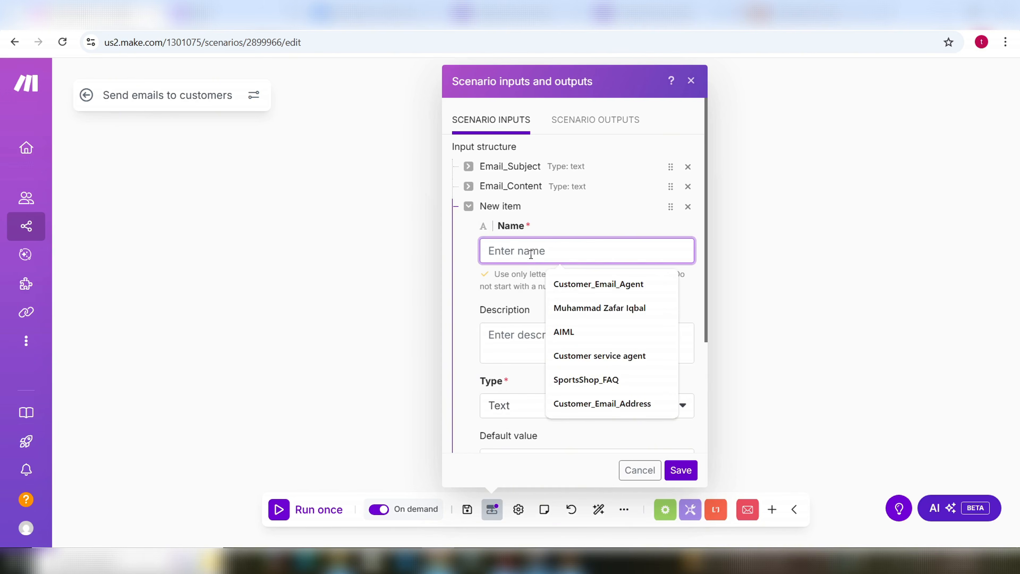
text(Cust)
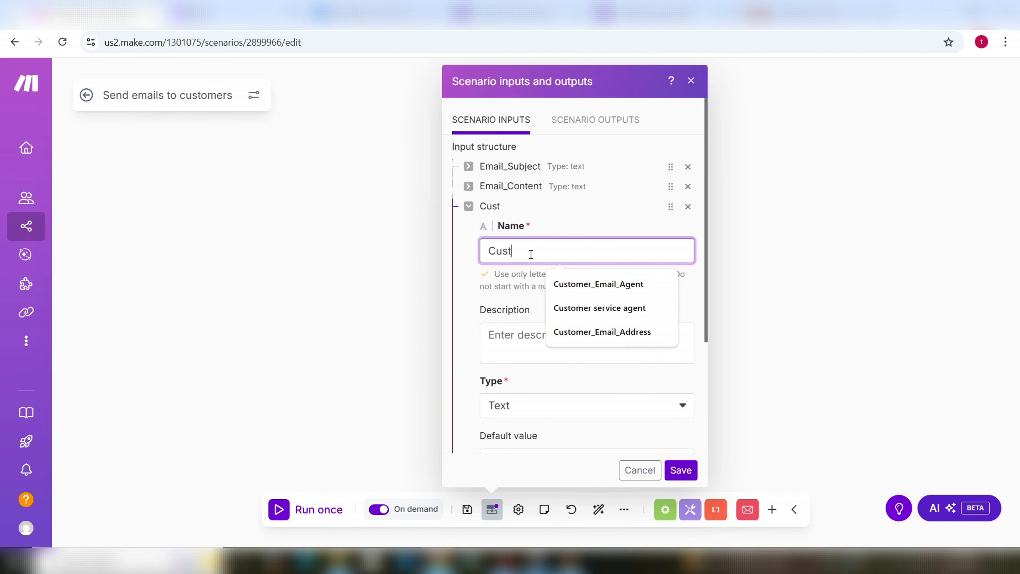
key(Down)
key(Down)
key(Down)
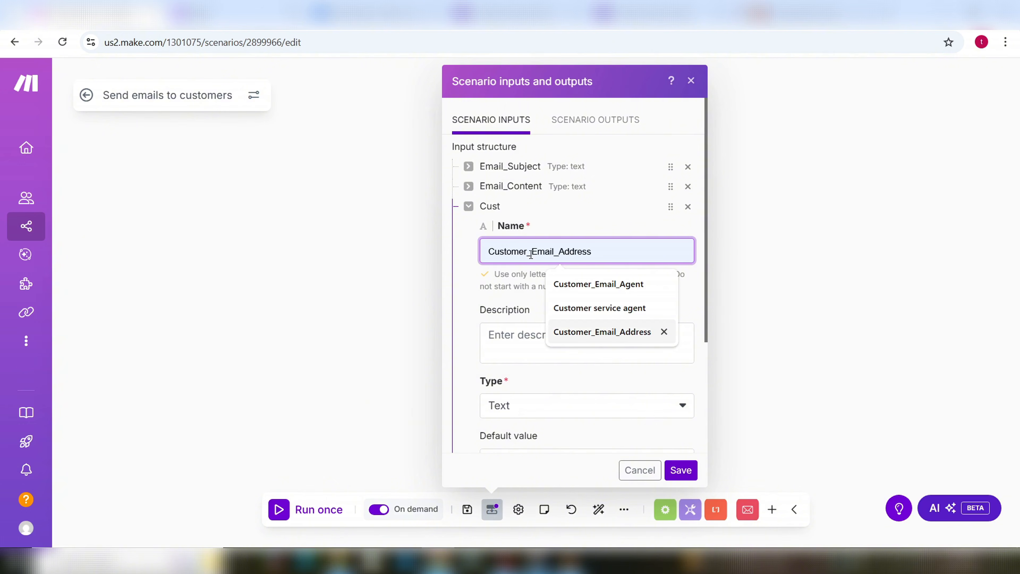
click(616, 336)
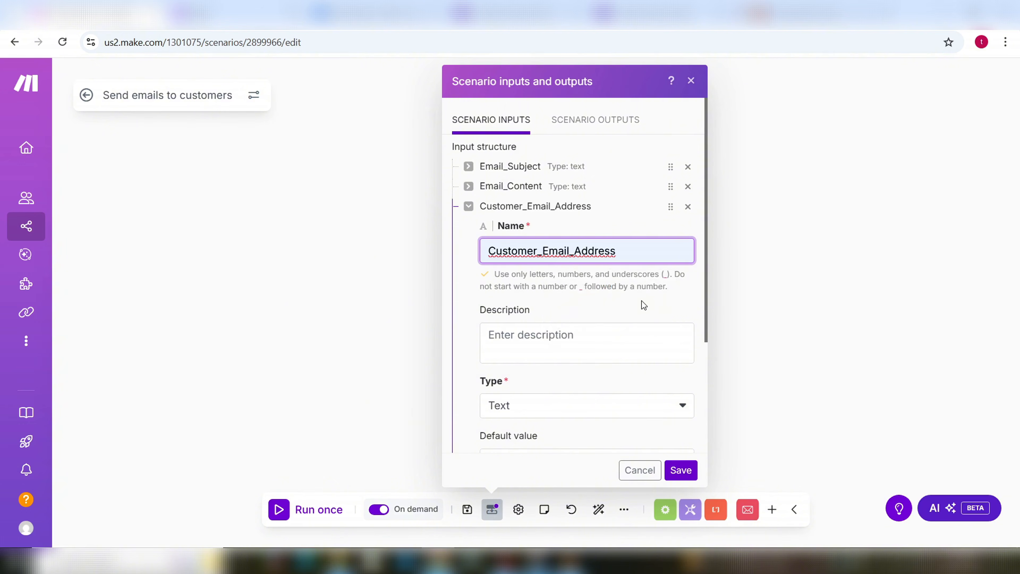
scroll(615, 410, down, 2)
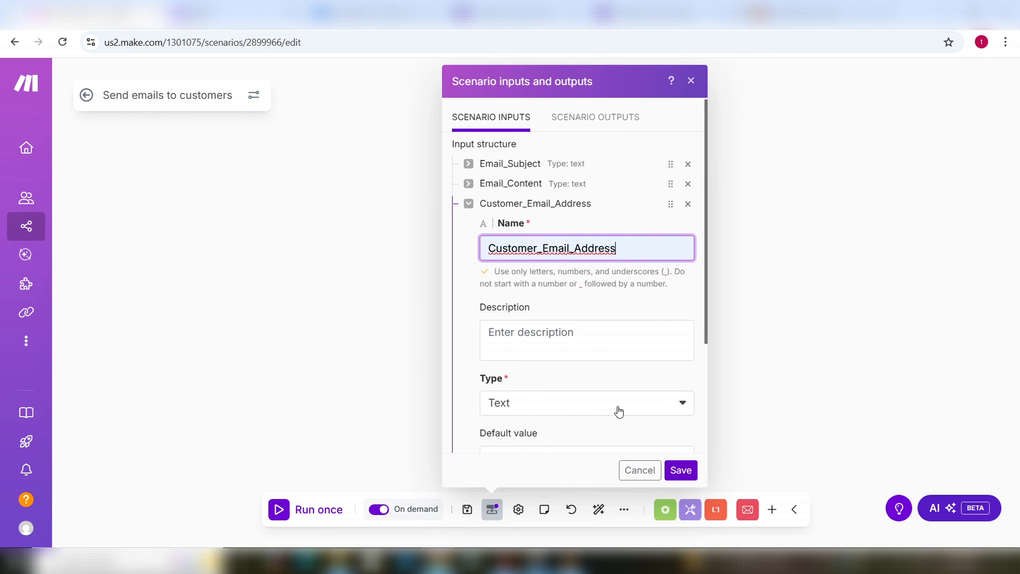
scroll(644, 426, down, 2)
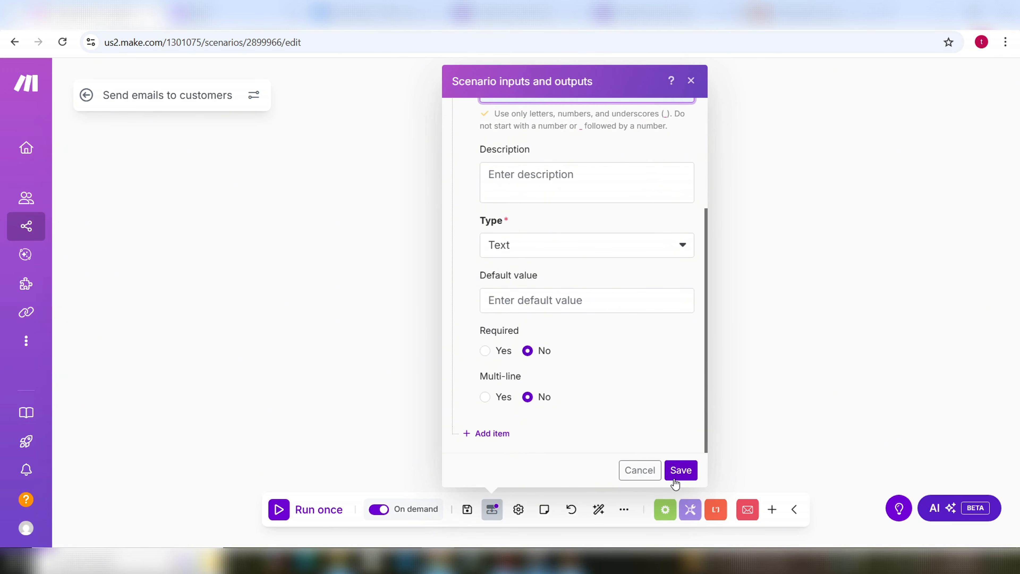
click(680, 471)
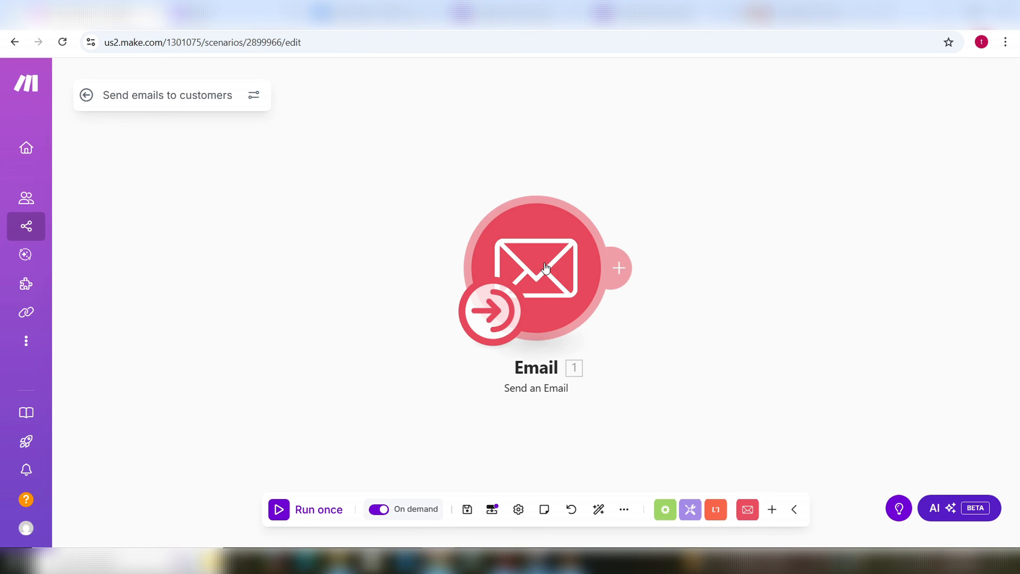
Step: Map Customer_Email_Address as the Email module's recipient instead of Customer_Email_Agent, then save the scenario
click(492, 509)
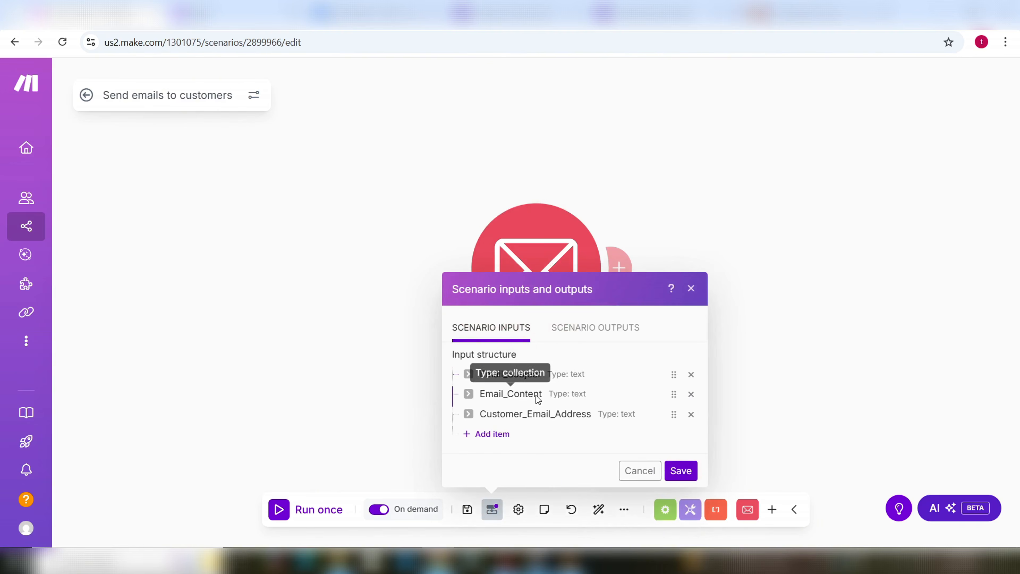
click(554, 261)
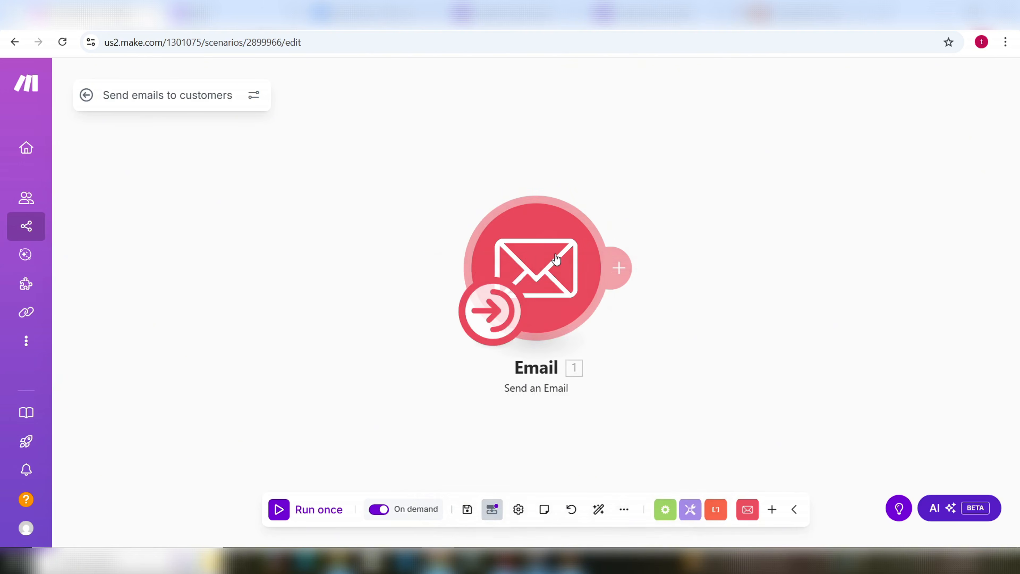
click(557, 260)
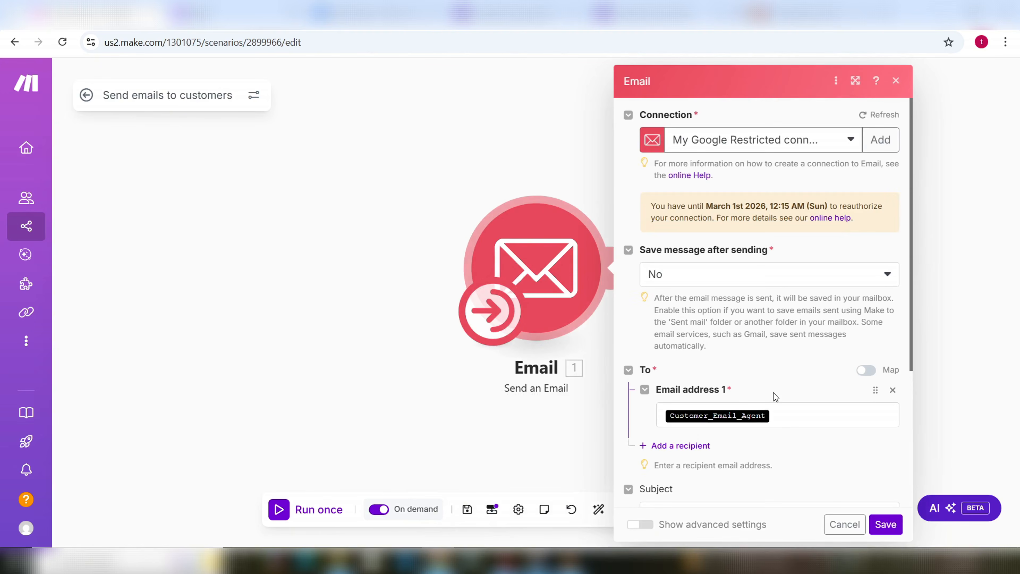
scroll(770, 381, down, 4)
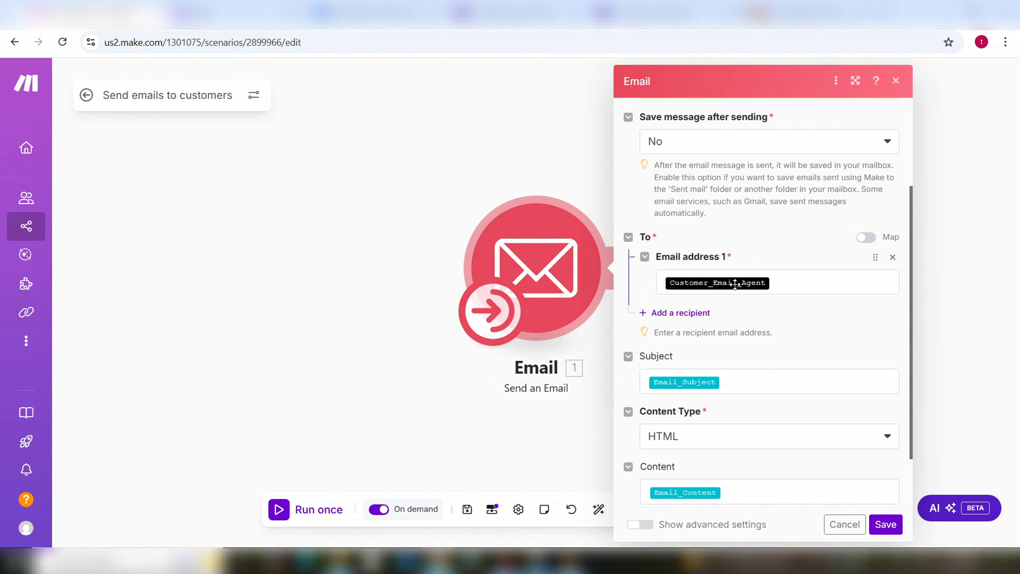
click(772, 283)
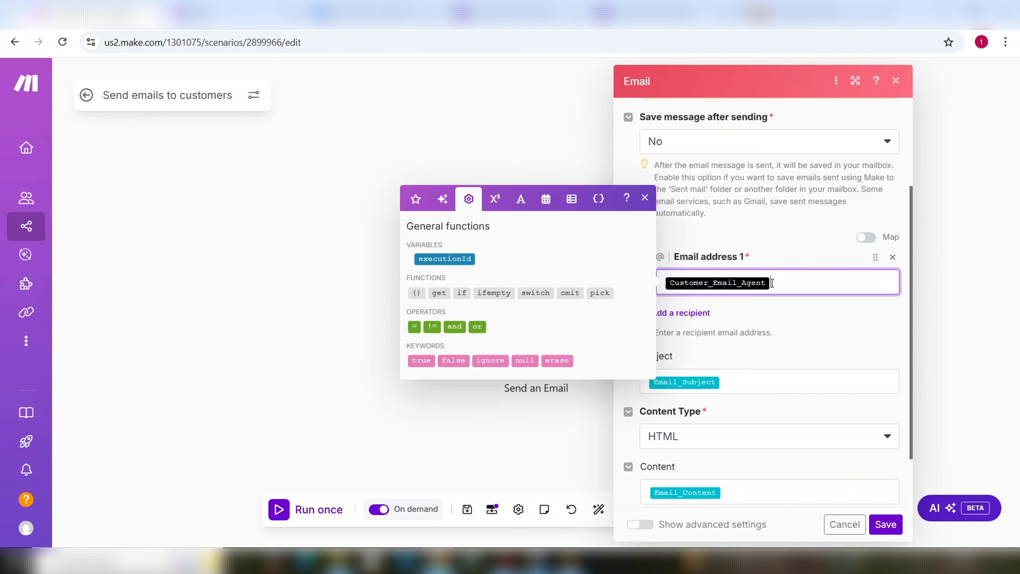
key(BackSpace)
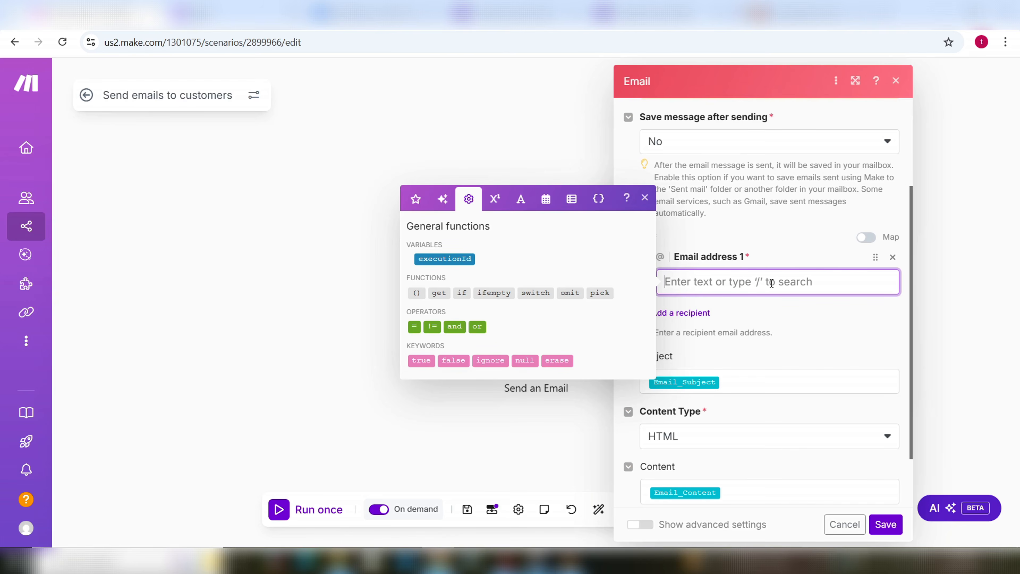
click(598, 199)
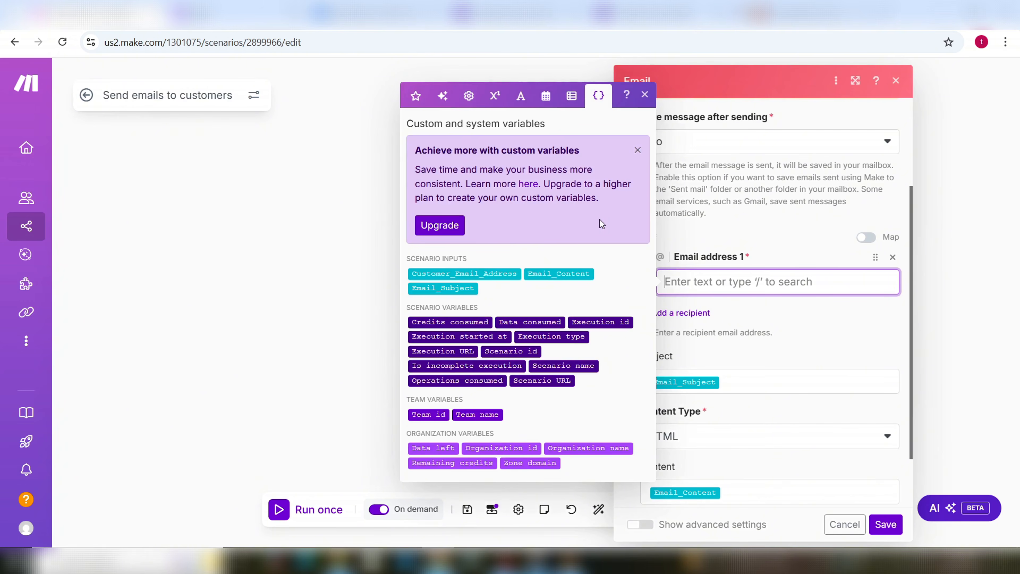
click(494, 274)
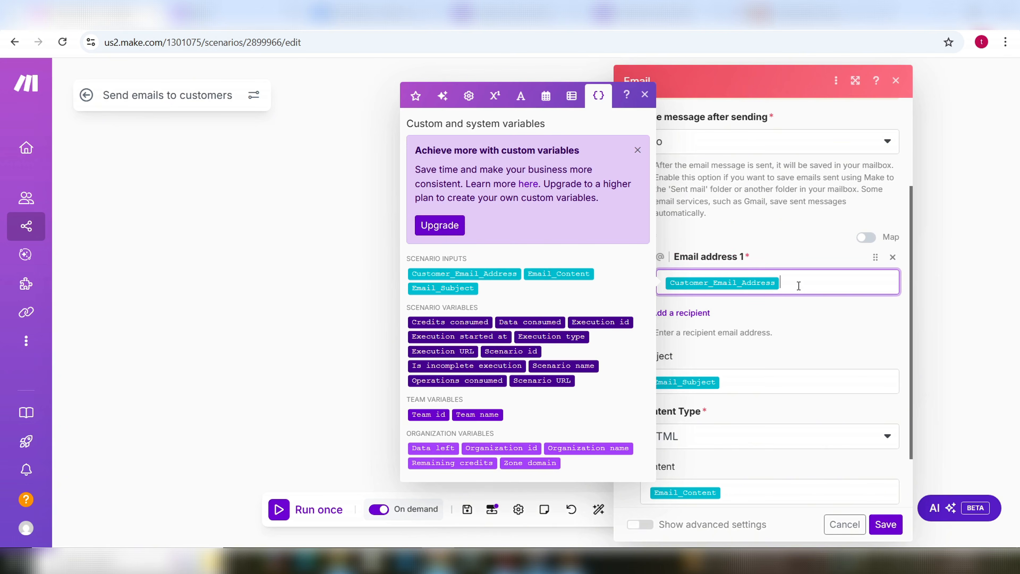
click(882, 526)
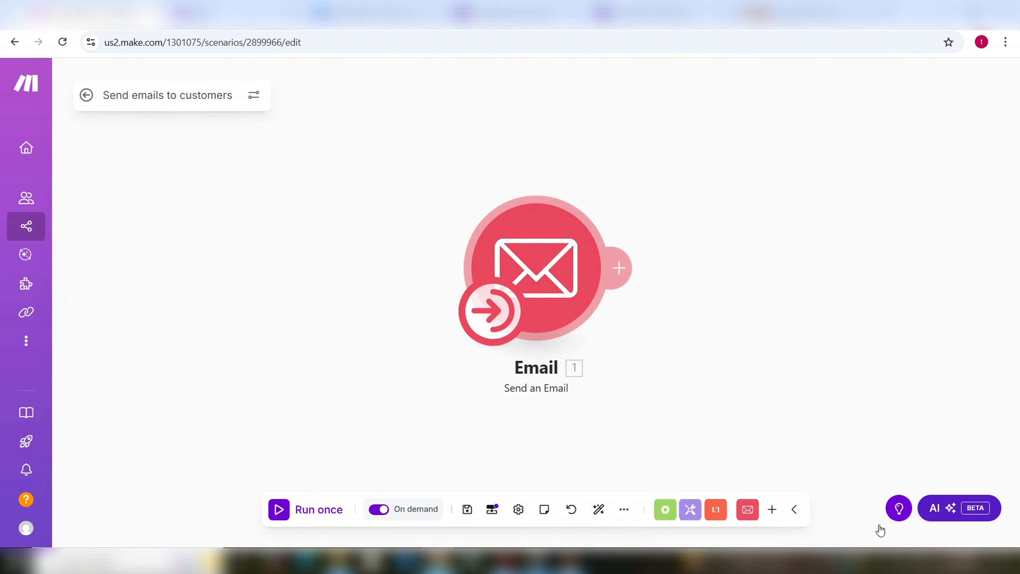
click(467, 511)
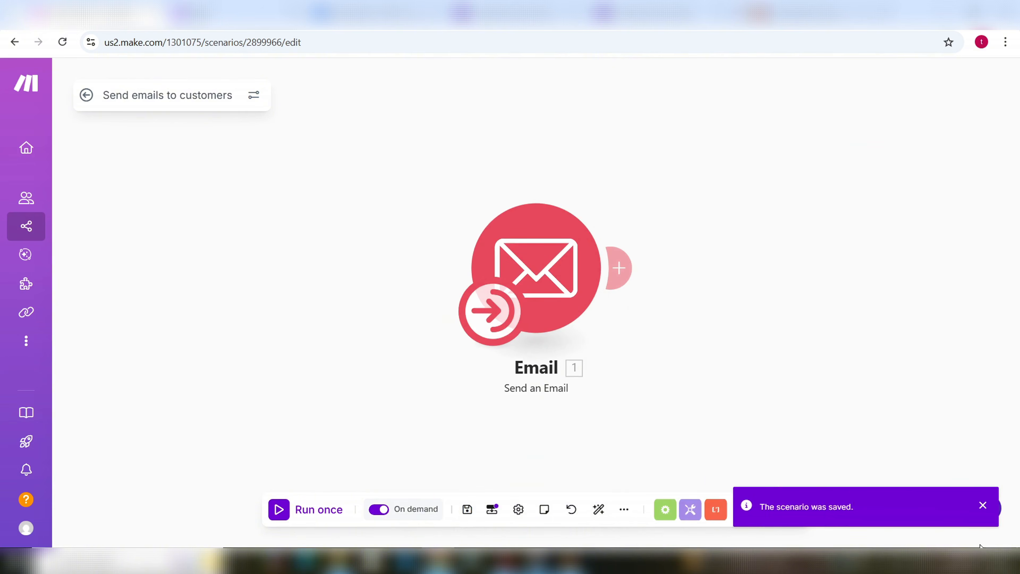
click(983, 509)
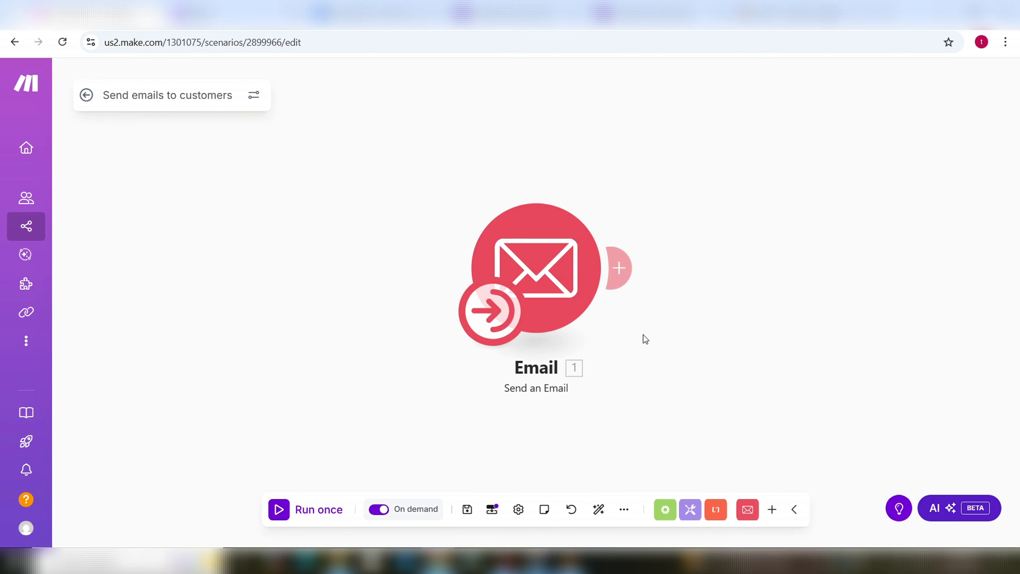
Step: Submit a Customer Service form response with a name, e-mail and the question 'How much time it takes to deliver'
click(635, 22)
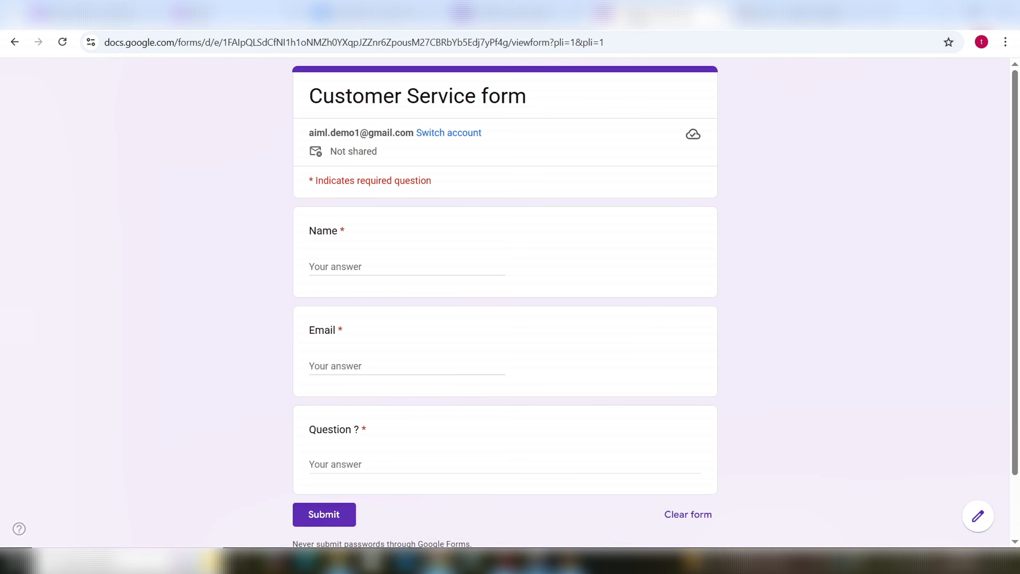
click(362, 266)
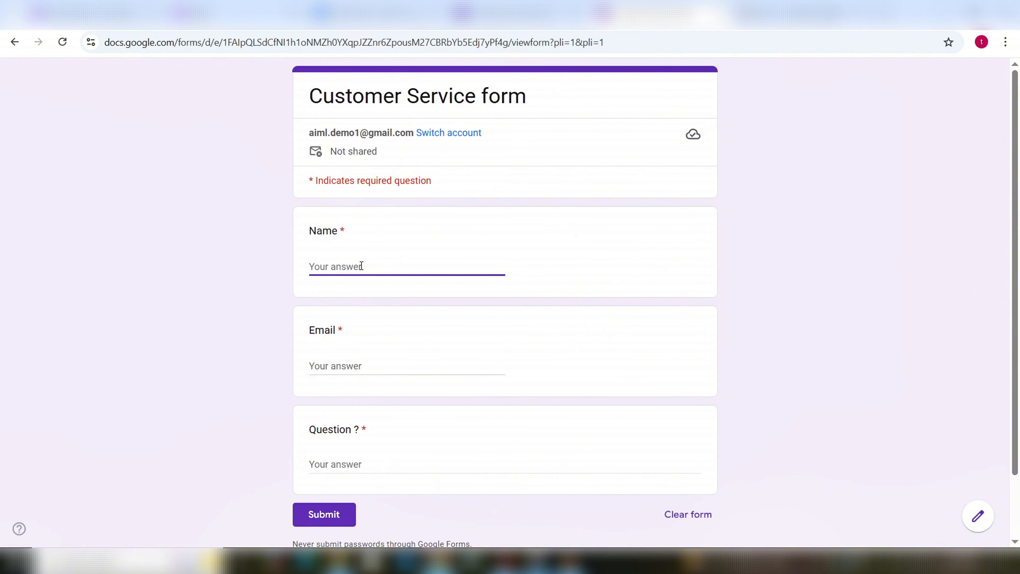
text(Qas)
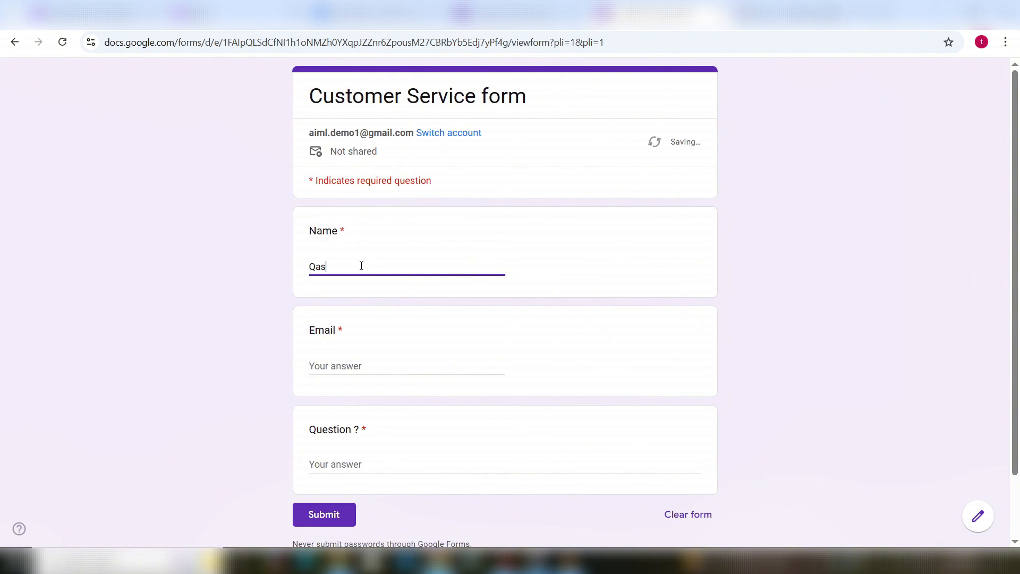
text(im)
click(352, 366)
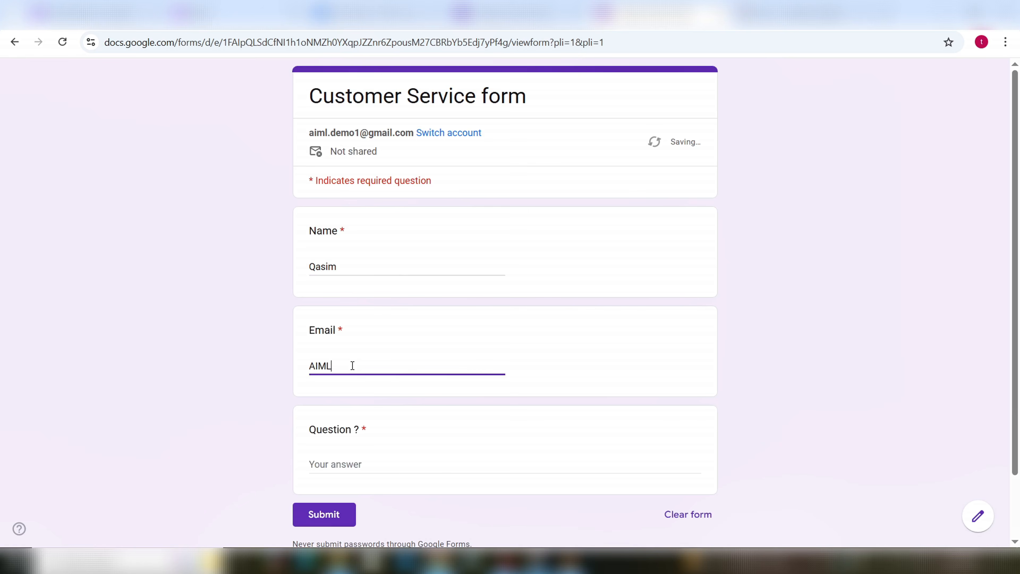
click(382, 460)
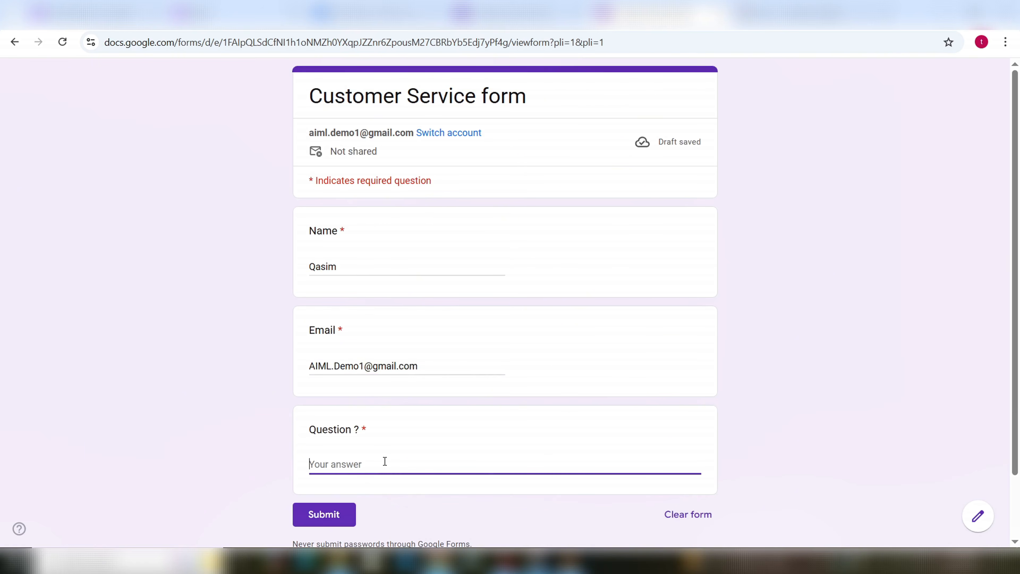
text(Ho)
key(BackSpace)
key(BackSpace)
text(H)
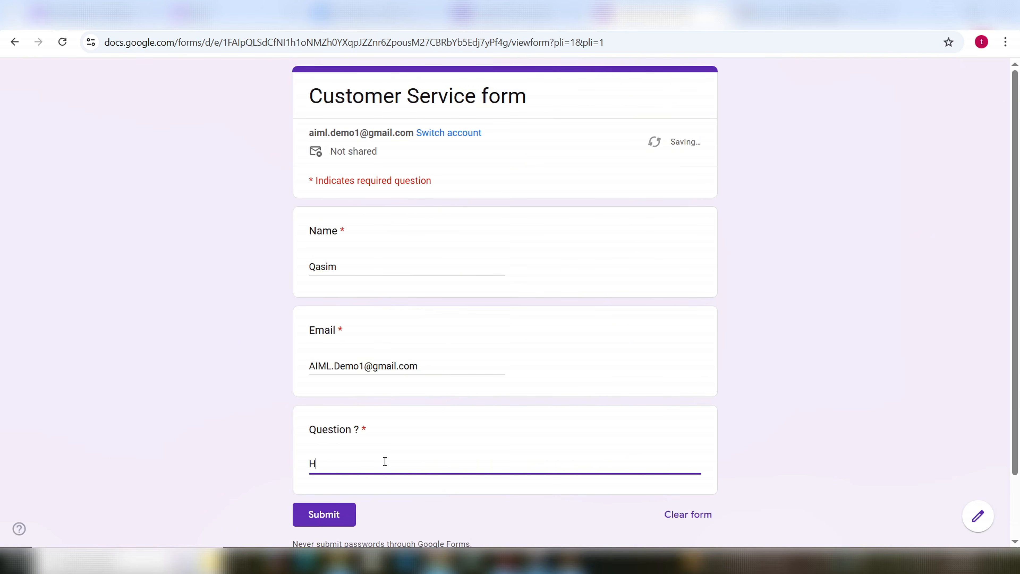
text(ow much time it takes to deliver ?)
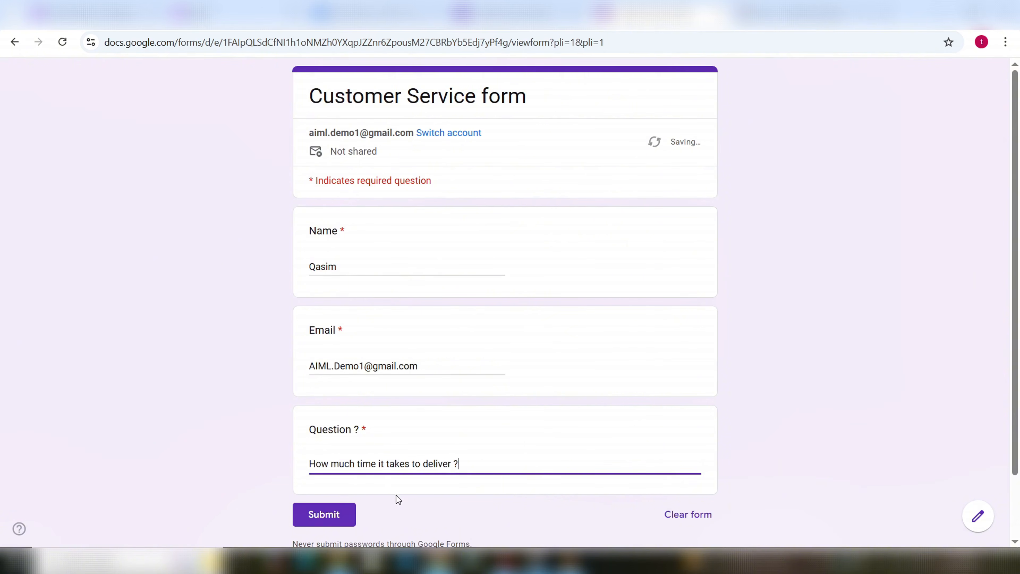
click(332, 513)
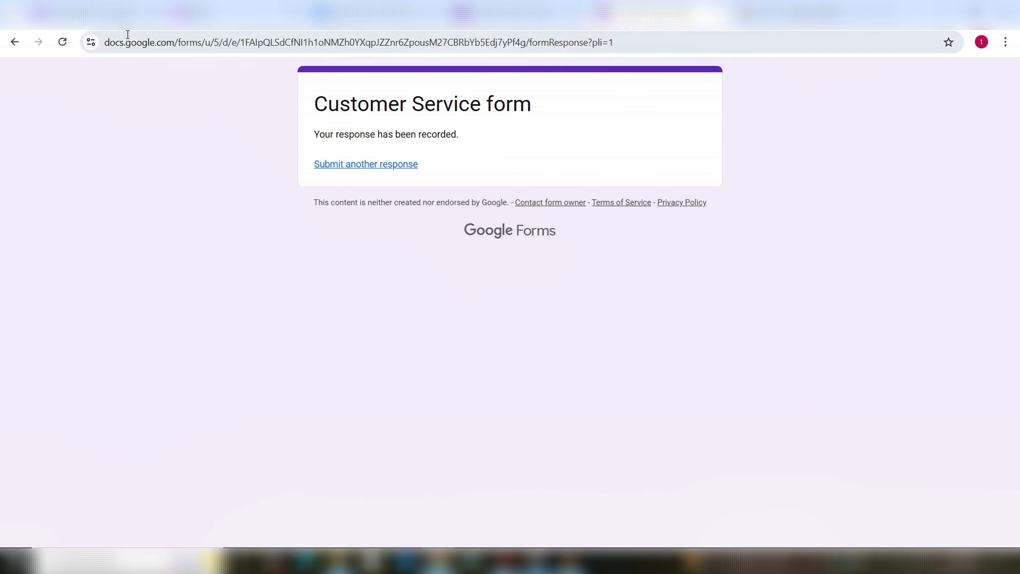
click(94, 14)
Step: Open the Integration Google Forms, Make AI Agents scenario from the scenarios list
mouse_move(47, 232)
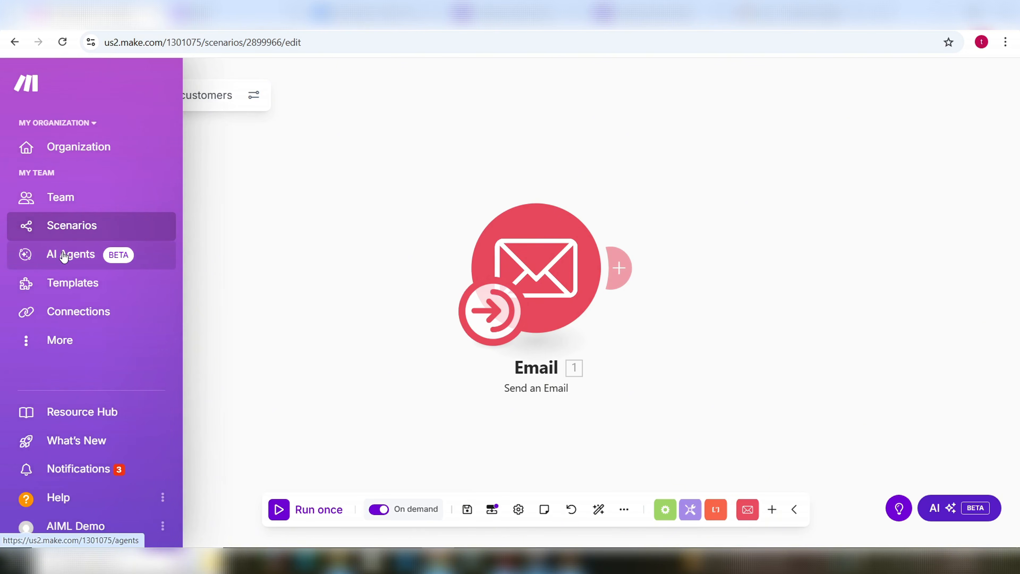
click(65, 232)
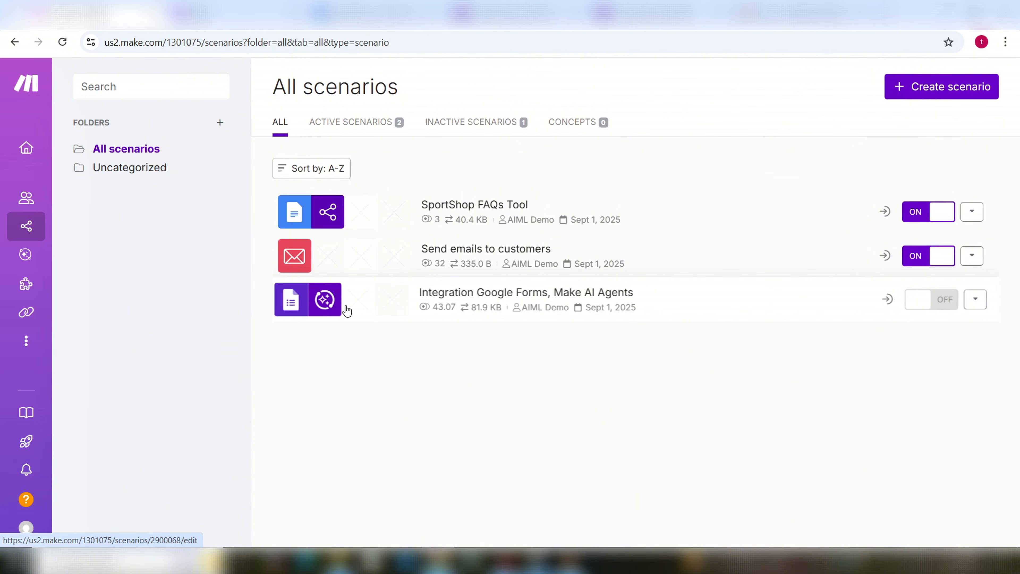
click(337, 304)
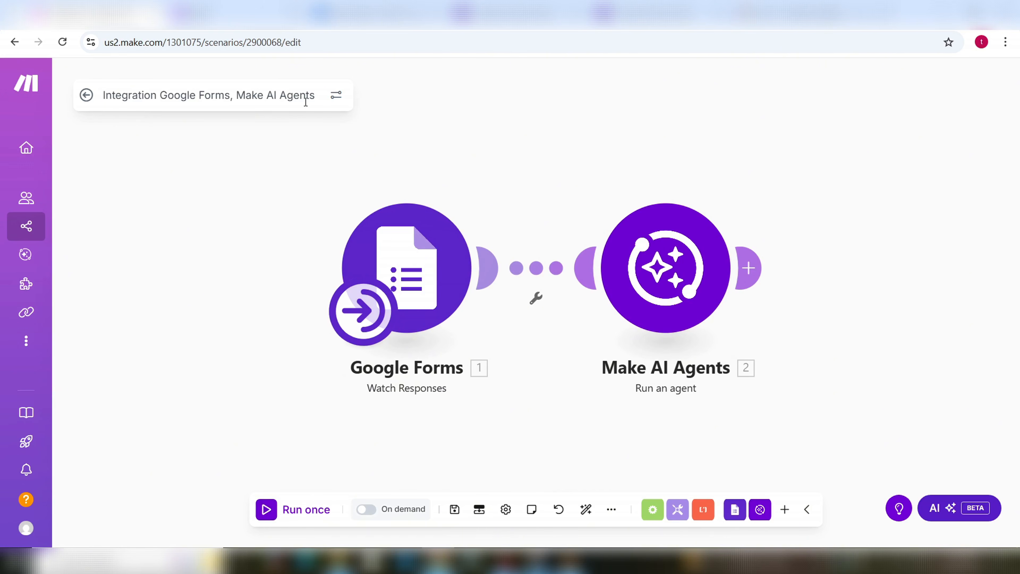
Step: Rename the scenario to 'Run Customer service agent'
click(317, 95)
drag(315, 95, 63, 95)
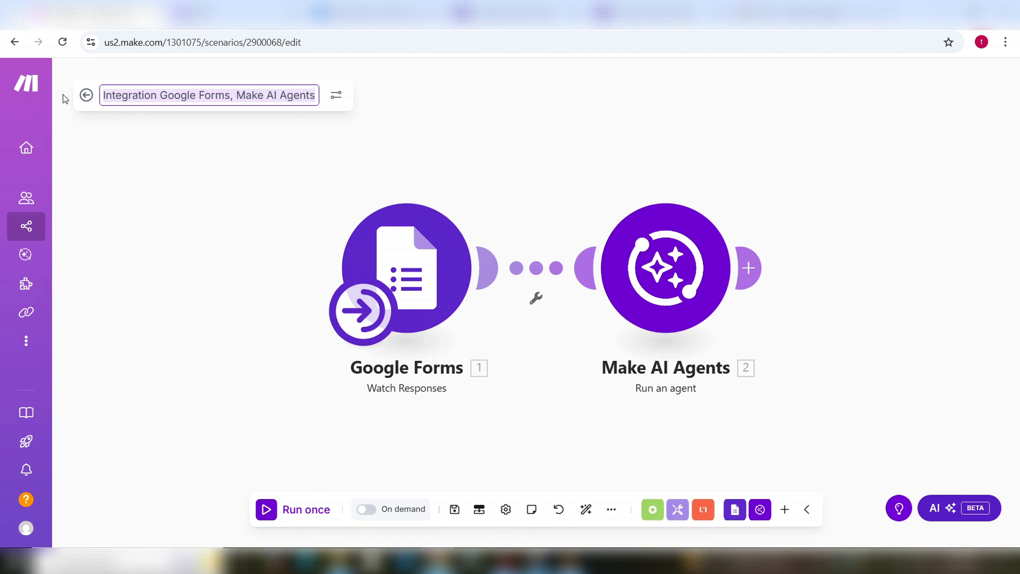
text(R)
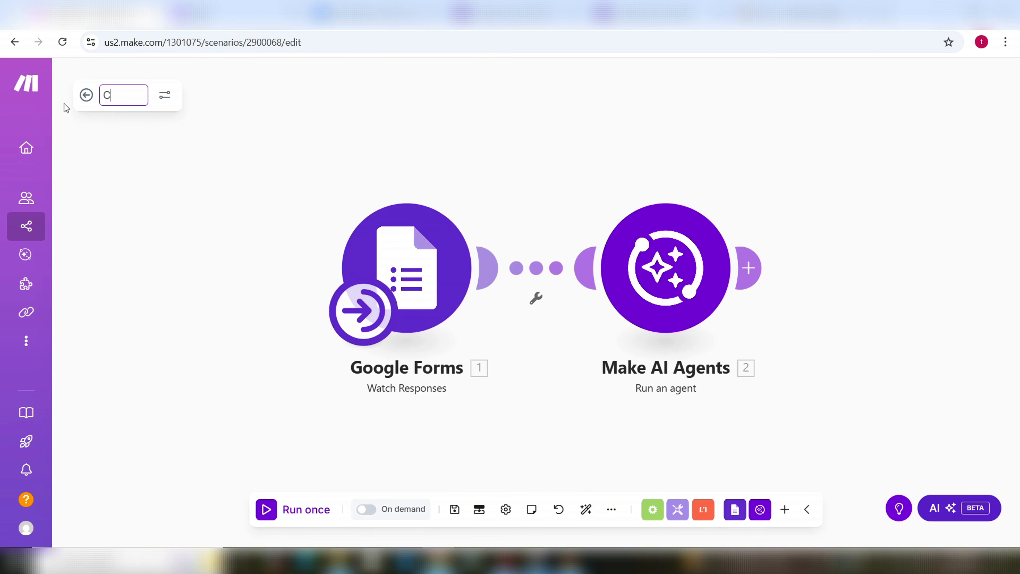
key(BackSpace)
text(rU)
key(BackSpace)
key(BackSpace)
text(Run Custo)
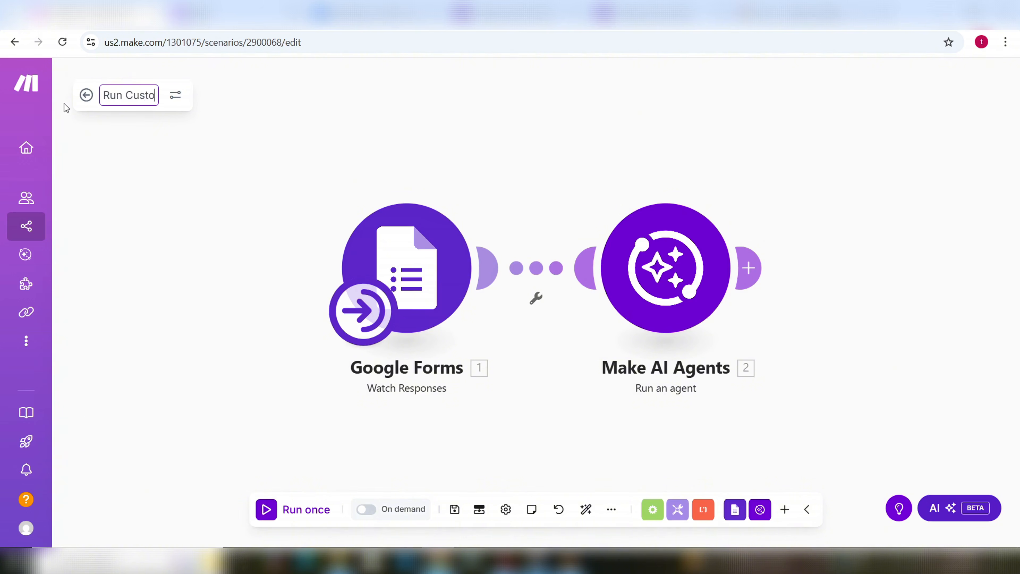
text(mer service agent)
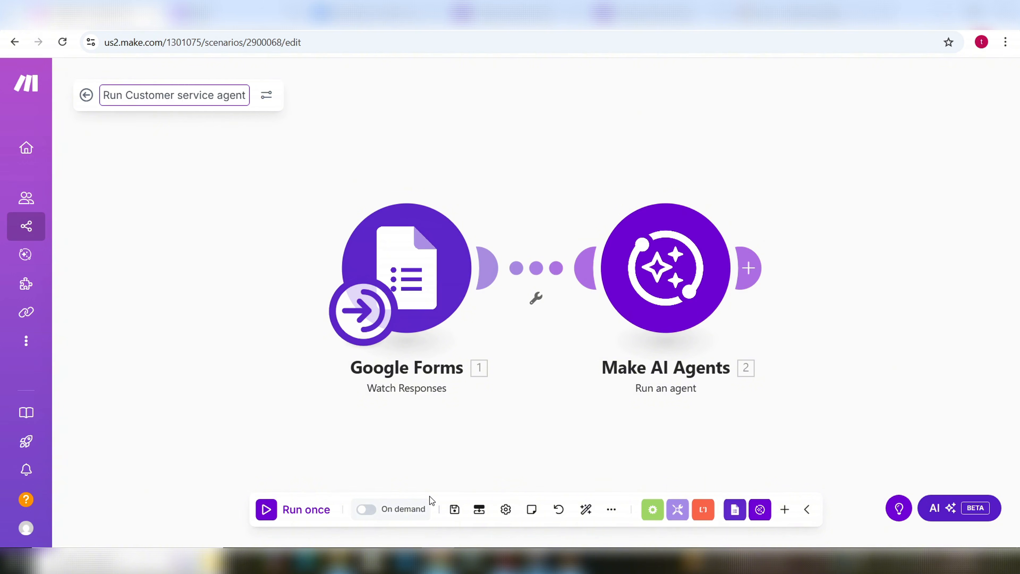
Step: Save the scenario, run it once, and check the Gmail inbox for the agent's reply
click(454, 510)
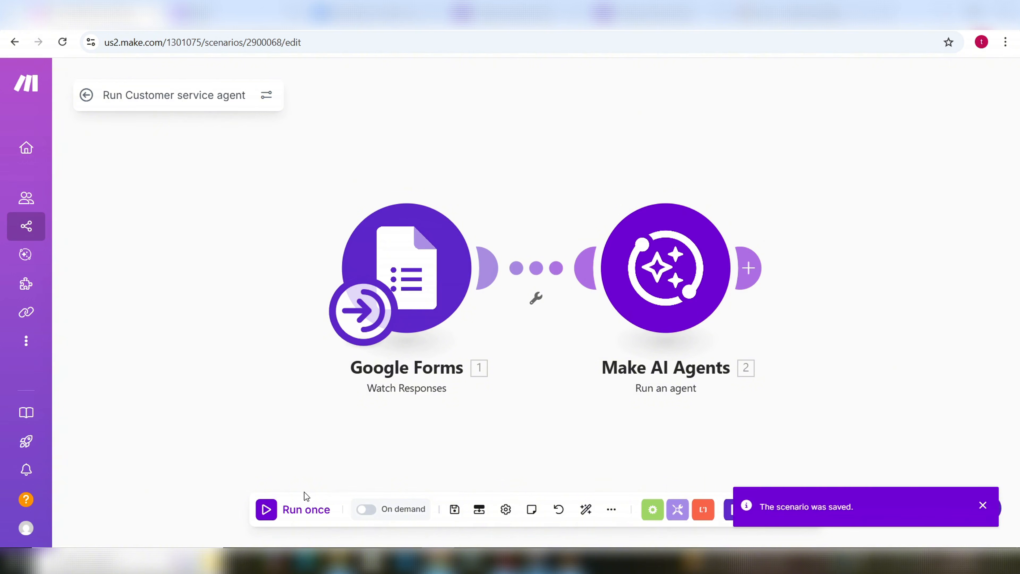
click(297, 509)
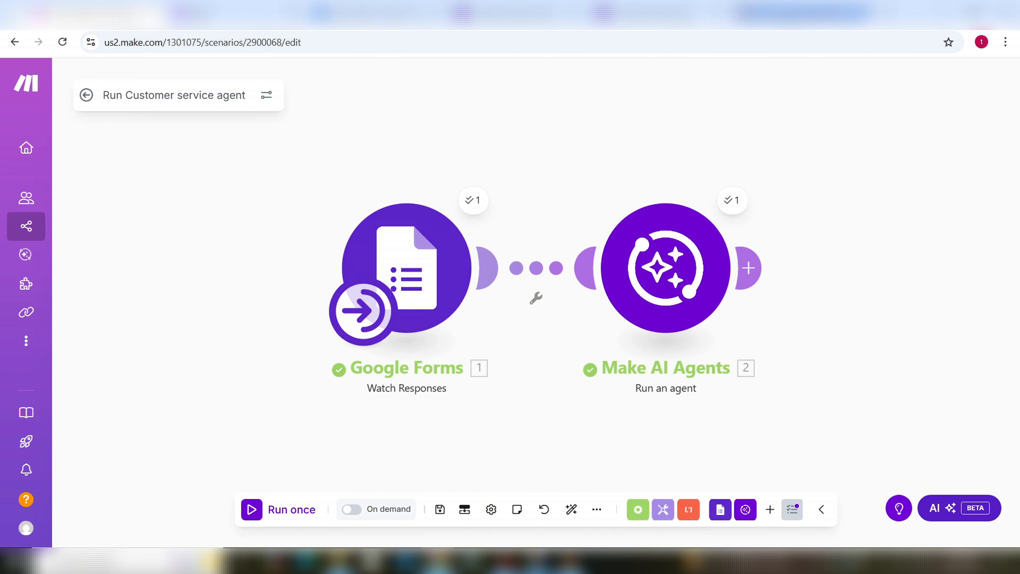
click(783, 17)
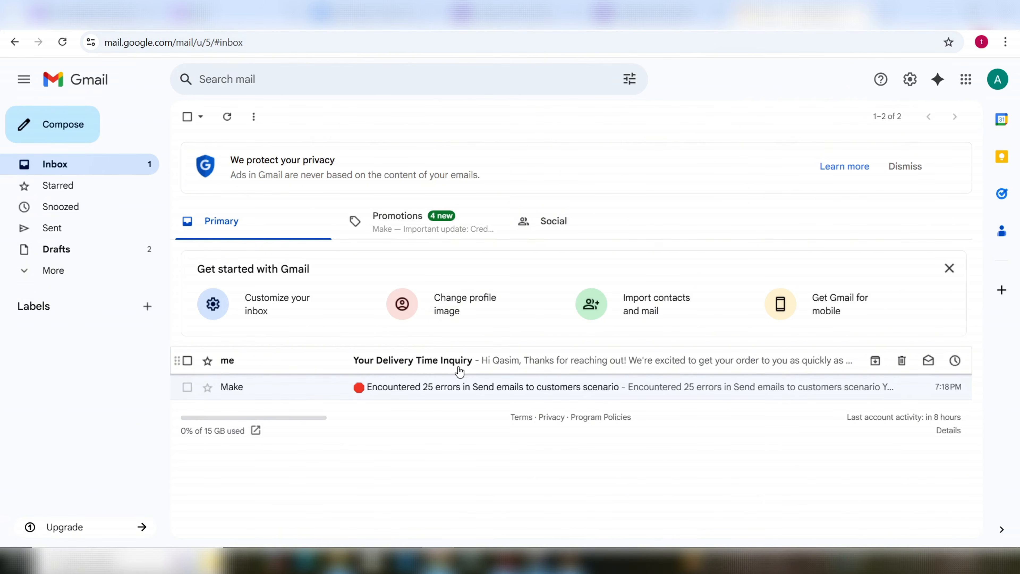
Step: Read the 'Your Delivery Time Inquiry' reply, then bring up the Sports Shop – FAQs document
click(432, 361)
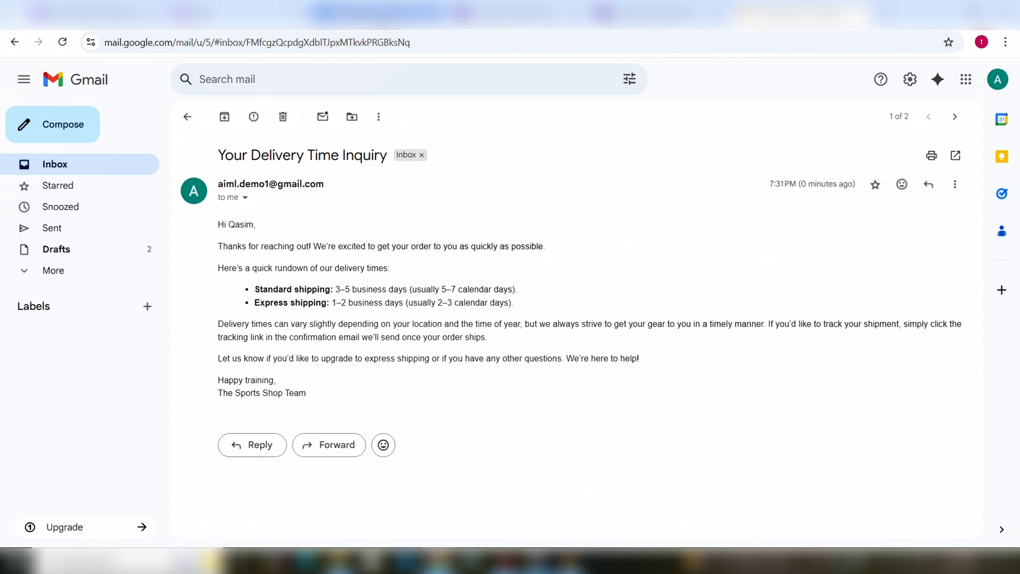
click(378, 14)
Step: Compare the FAQ's 3-business-day delivery answer with the emailed 3–5 day reply, leaving both unedited
scroll(462, 319, down, 7)
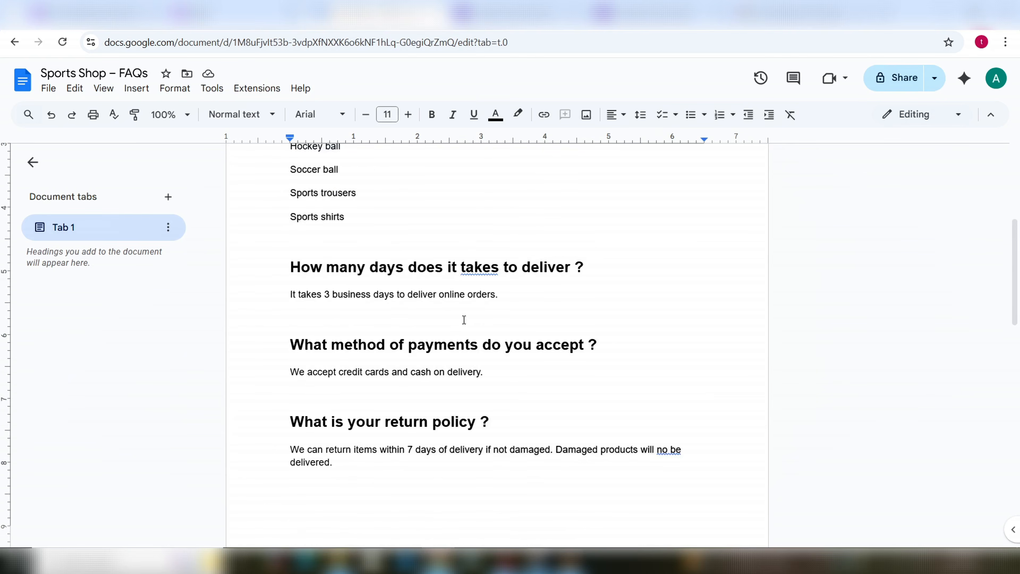
scroll(466, 320, up, 5)
drag(584, 269, 290, 269)
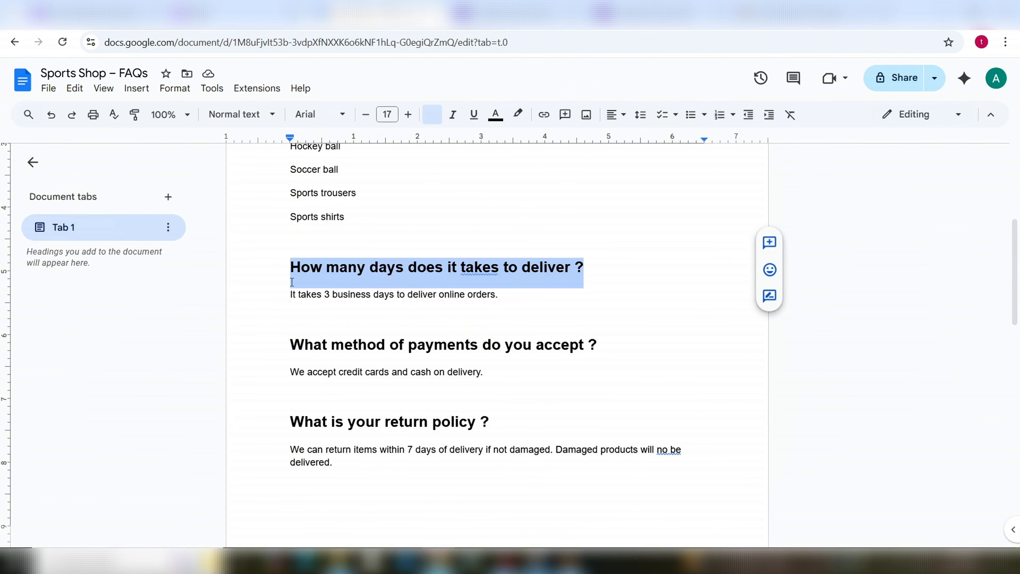
click(382, 301)
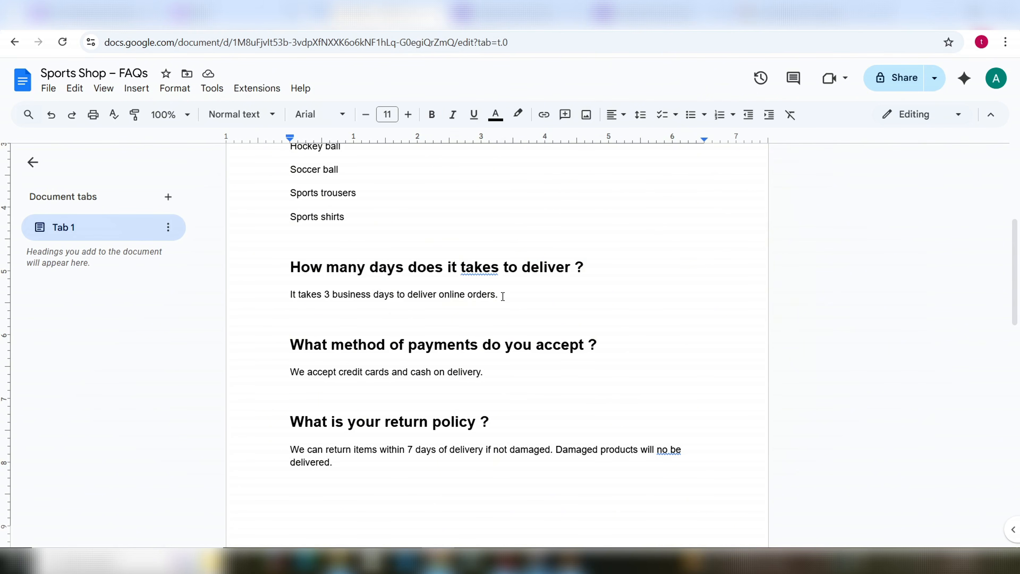
drag(503, 296, 273, 293)
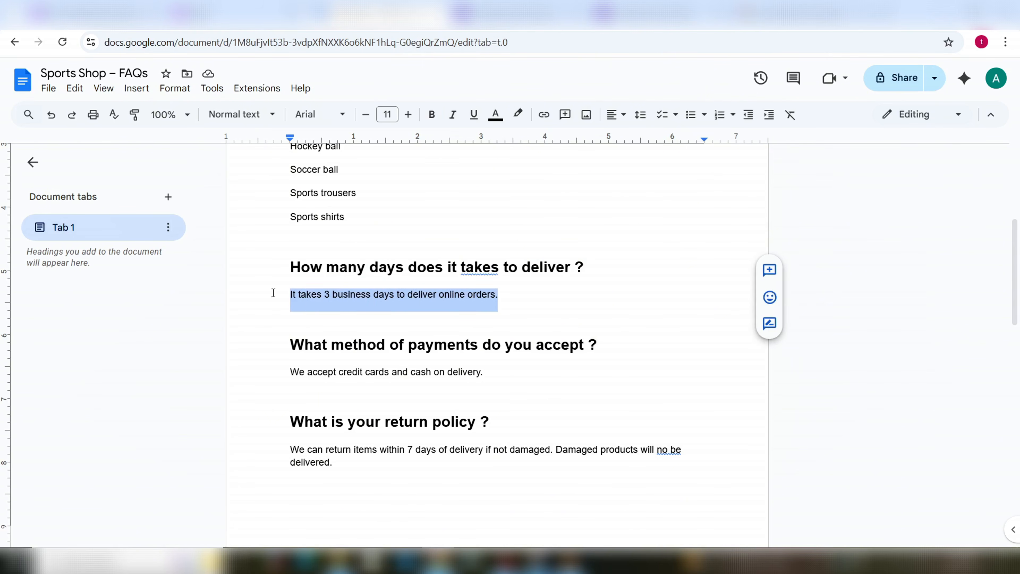
click(344, 302)
drag(506, 301, 282, 295)
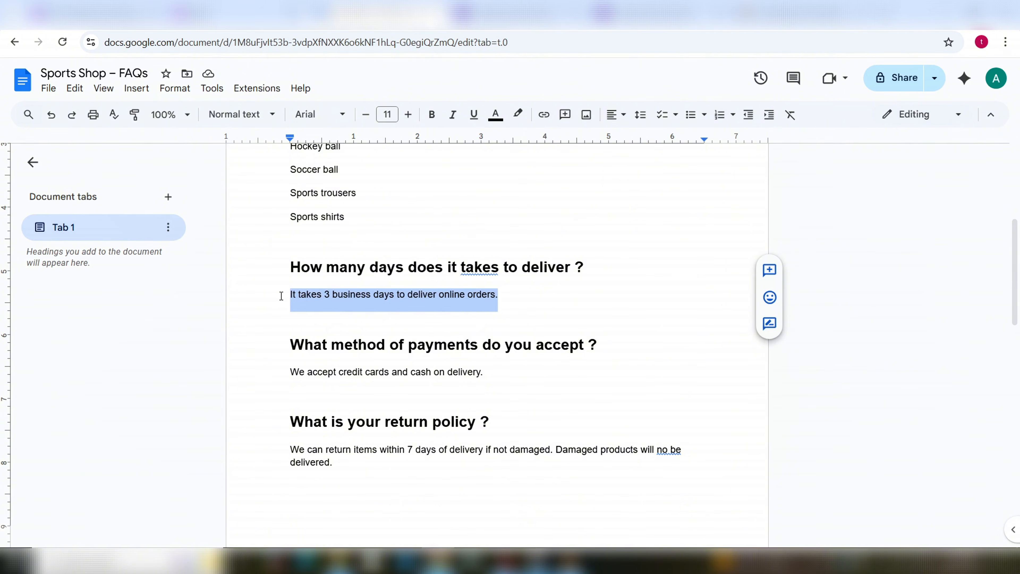
click(769, 17)
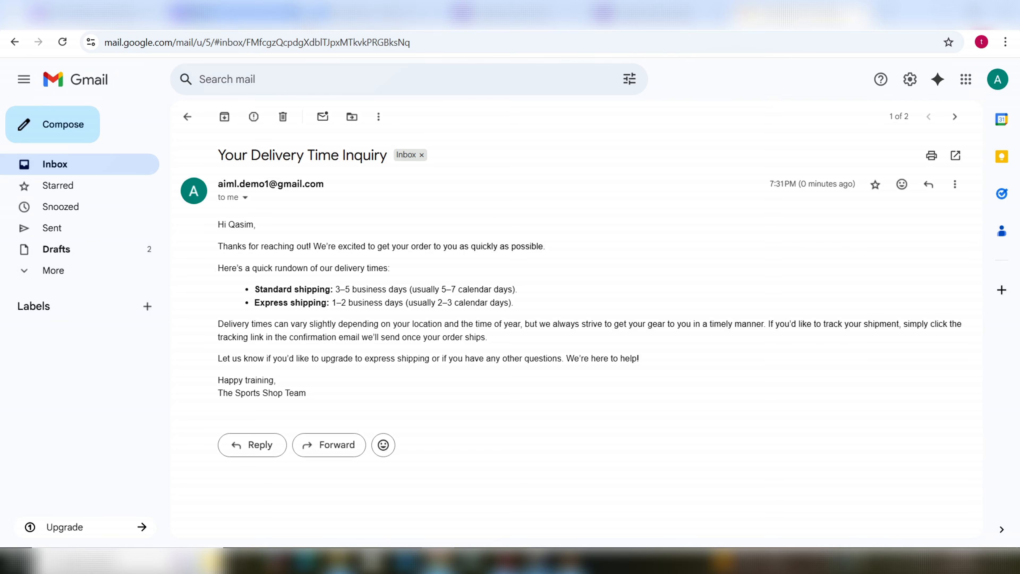
click(346, 15)
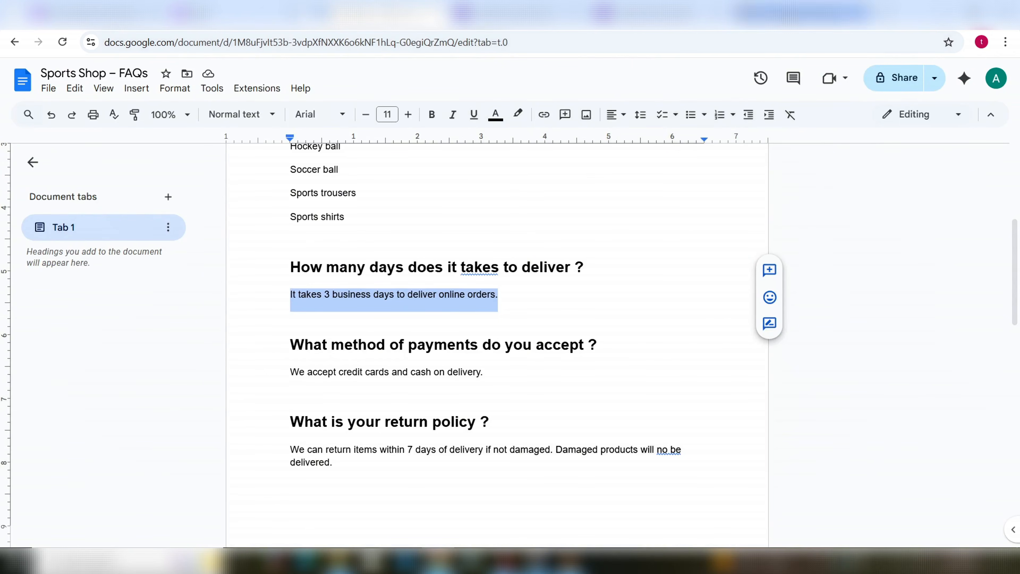
click(801, 15)
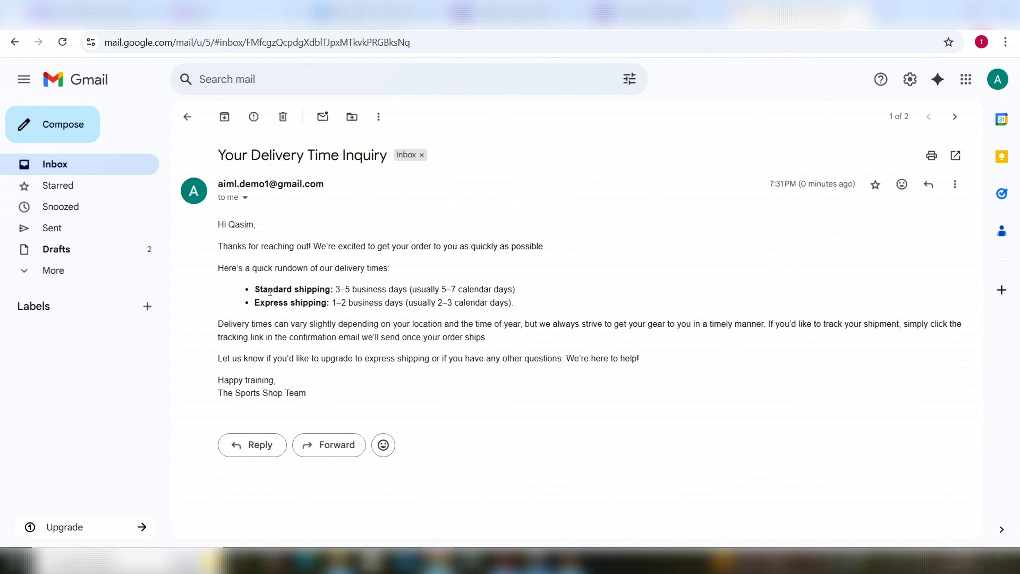
Step: Review the reply's Standard and Express shipping details, Happy training sign-off, signature and greeting
drag(258, 291, 456, 290)
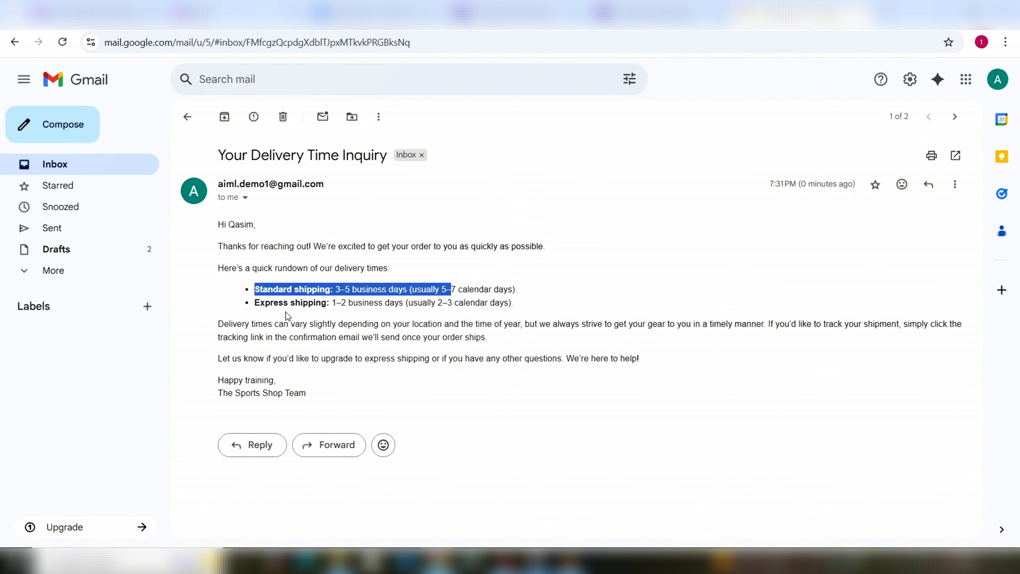
click(264, 308)
drag(264, 308, 467, 312)
click(441, 350)
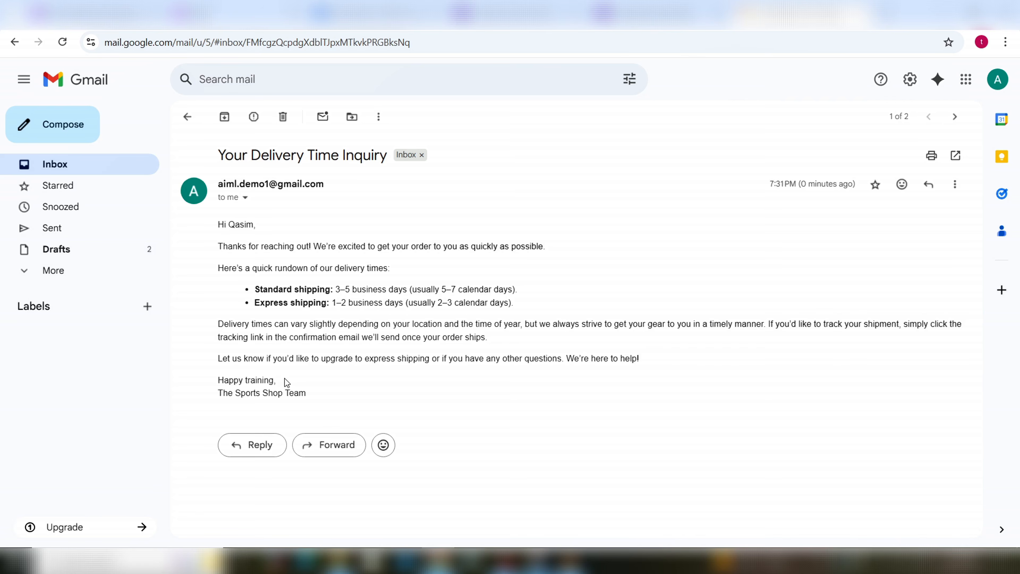
drag(277, 379, 312, 392)
click(225, 394)
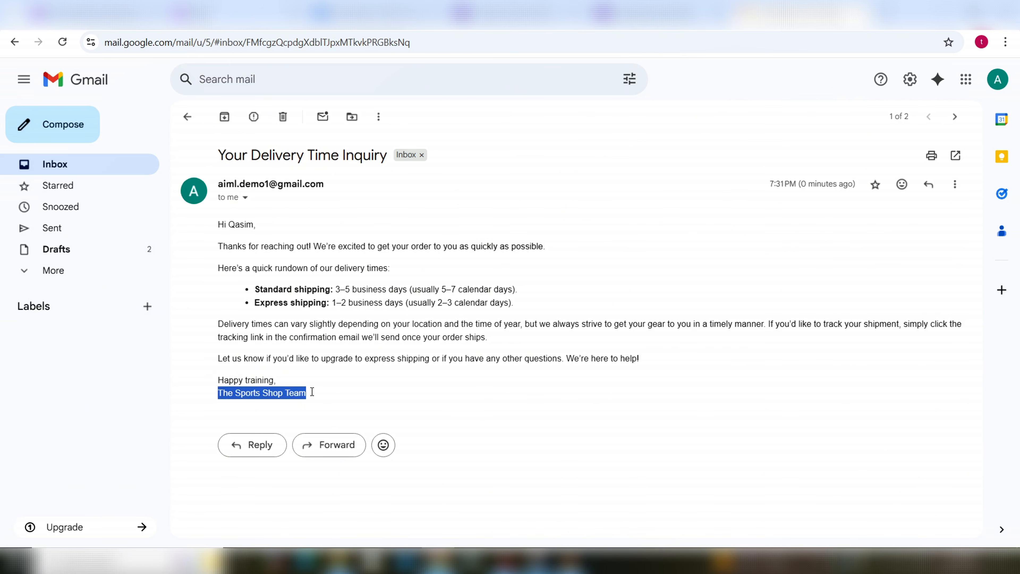
click(491, 391)
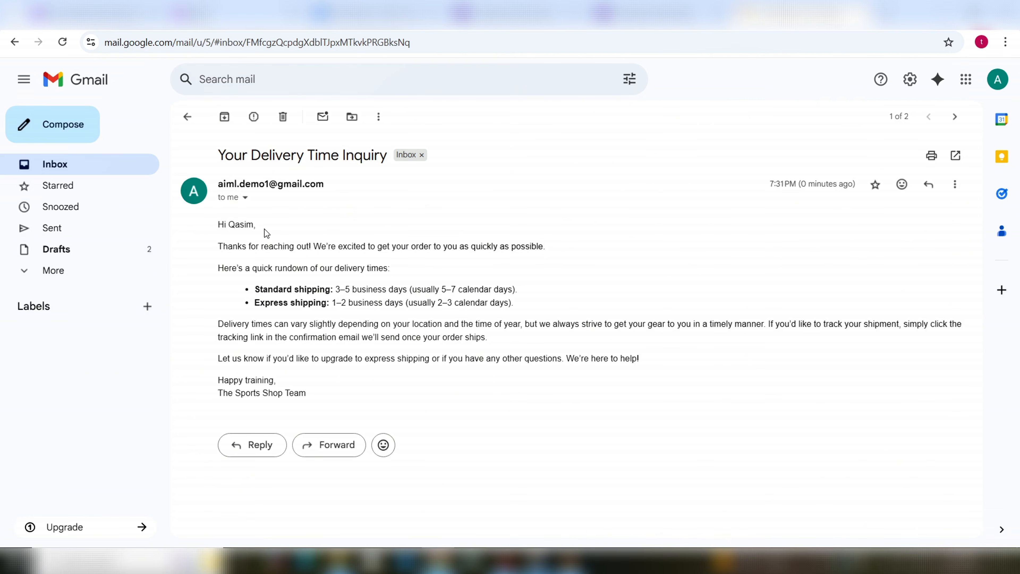
drag(261, 229, 216, 225)
click(333, 290)
click(631, 15)
Step: Submit another form response with a name, e-mail and the question 'What is your return policy ?'
click(415, 169)
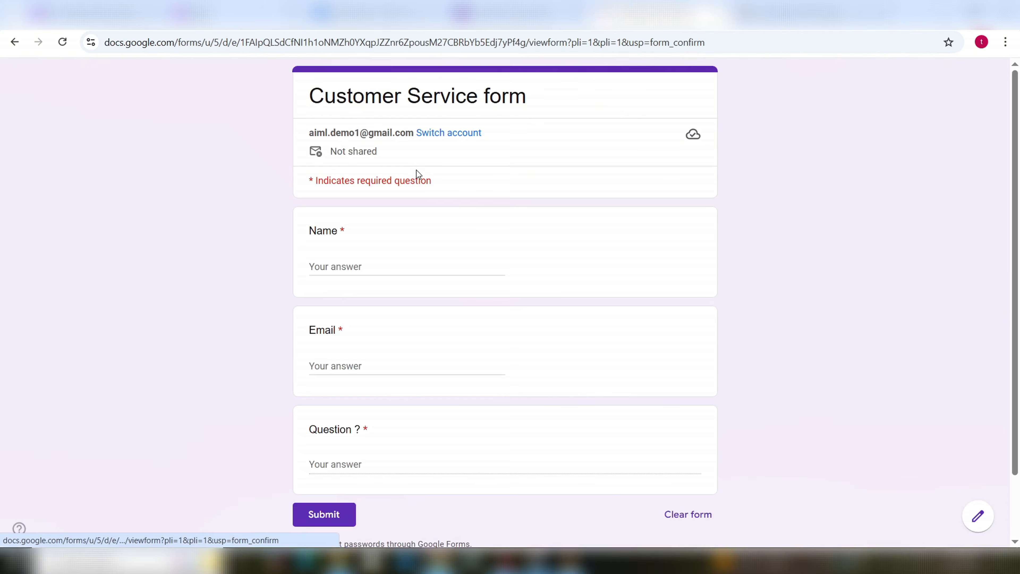
click(346, 266)
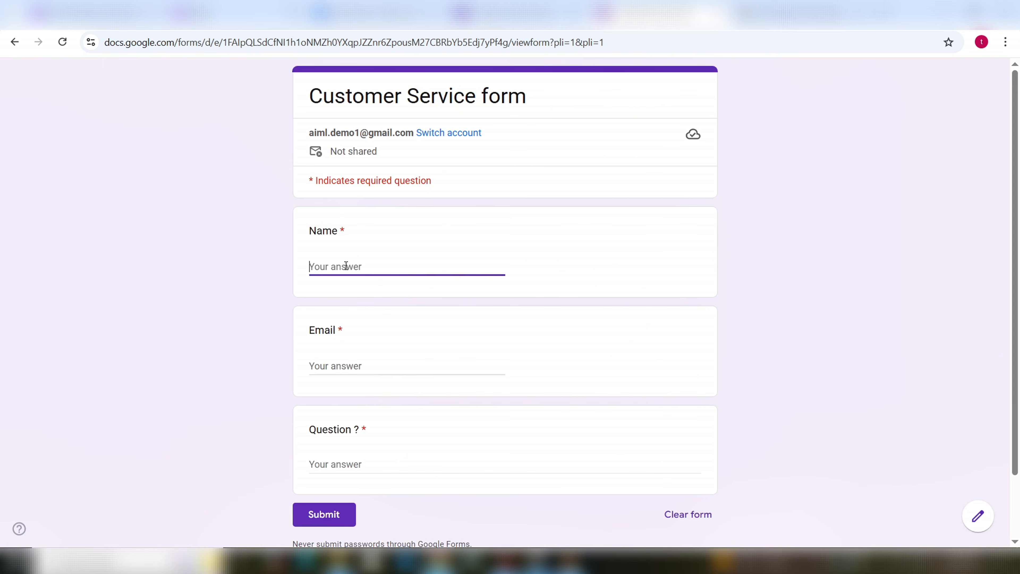
text(Haris)
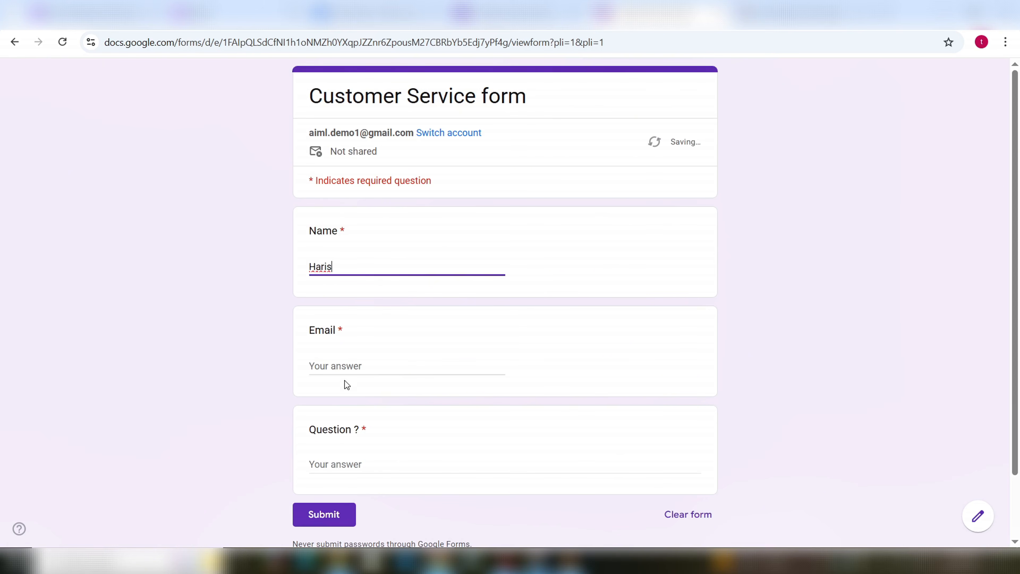
click(348, 368)
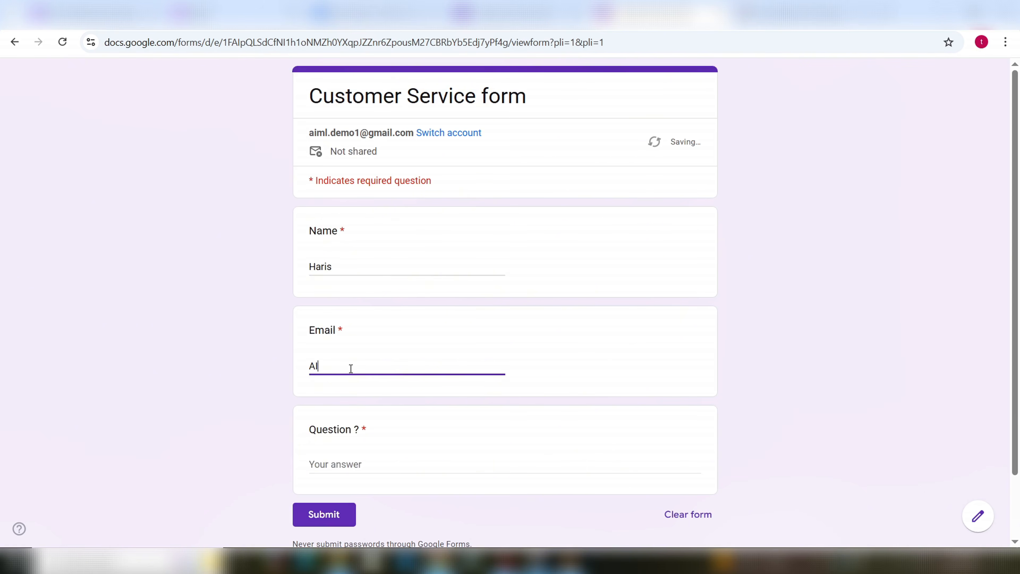
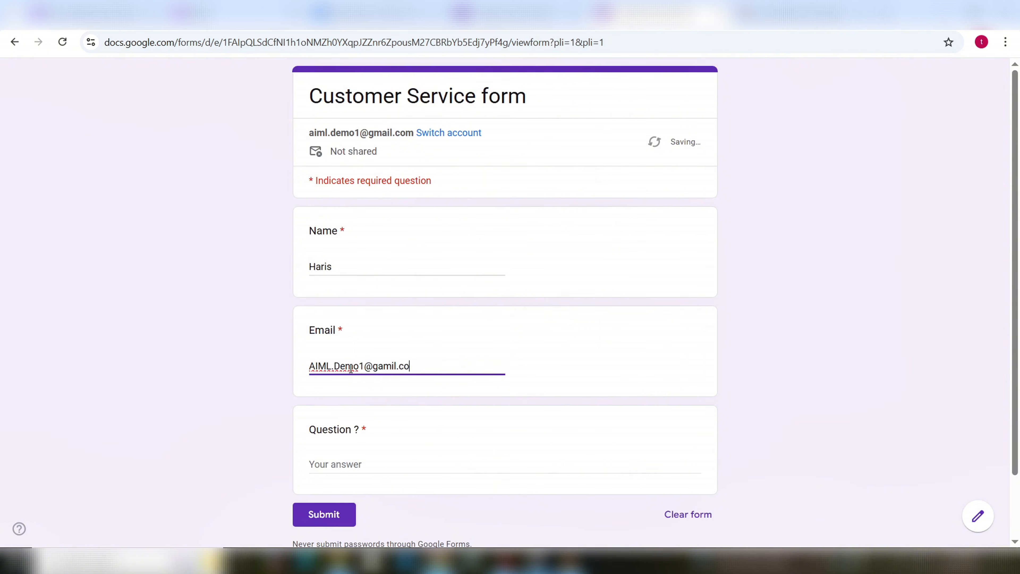
click(359, 464)
text(Eha)
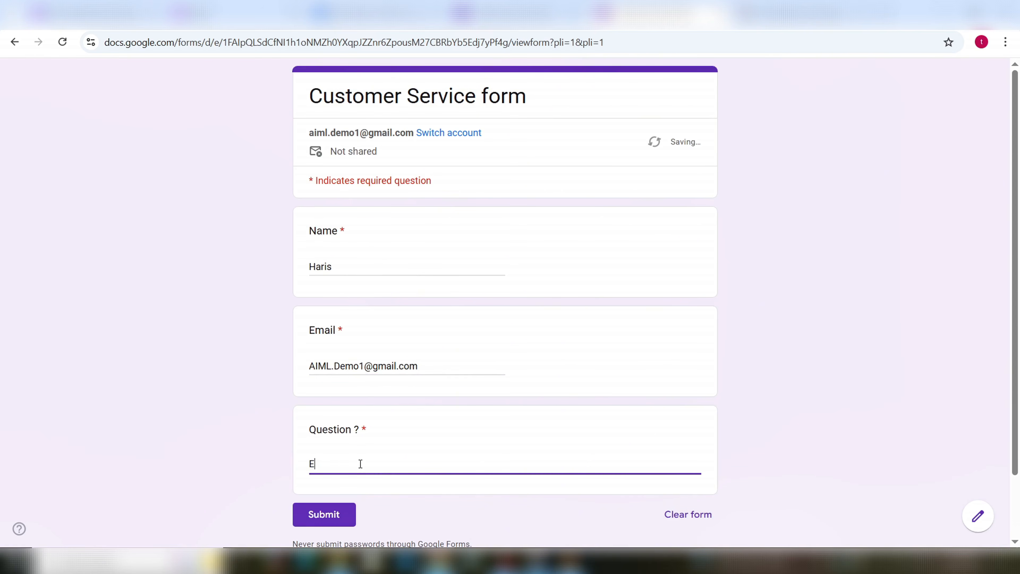
key(BackSpace)
key(BackSpace)
key(BackSpace)
text(What is your return policy )
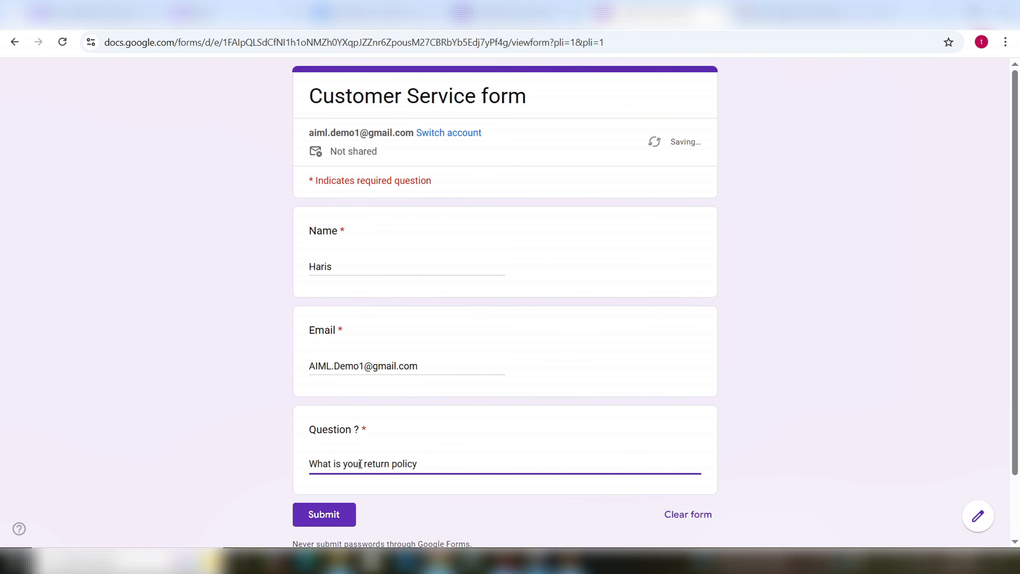
text(?)
click(313, 514)
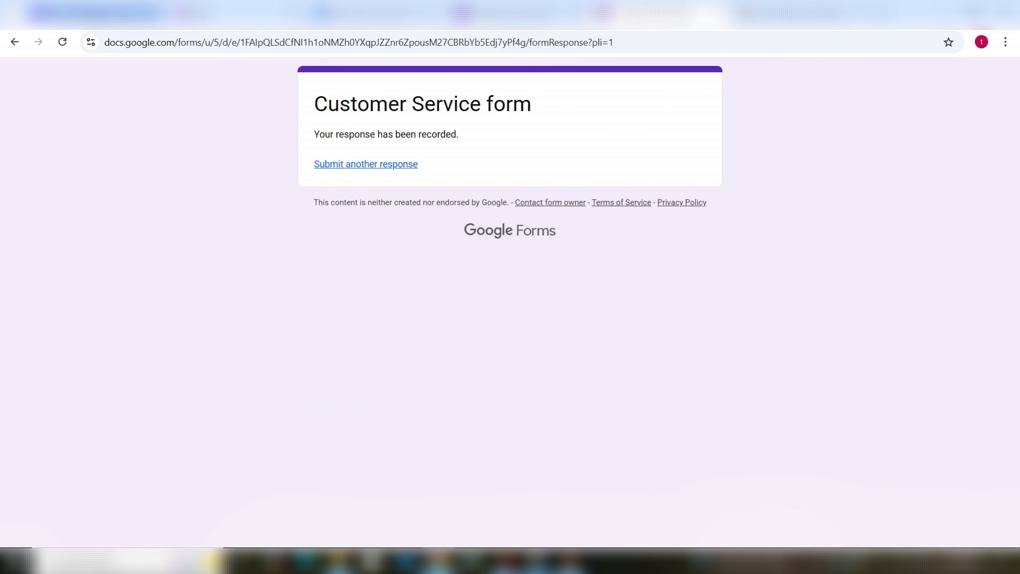
click(79, 17)
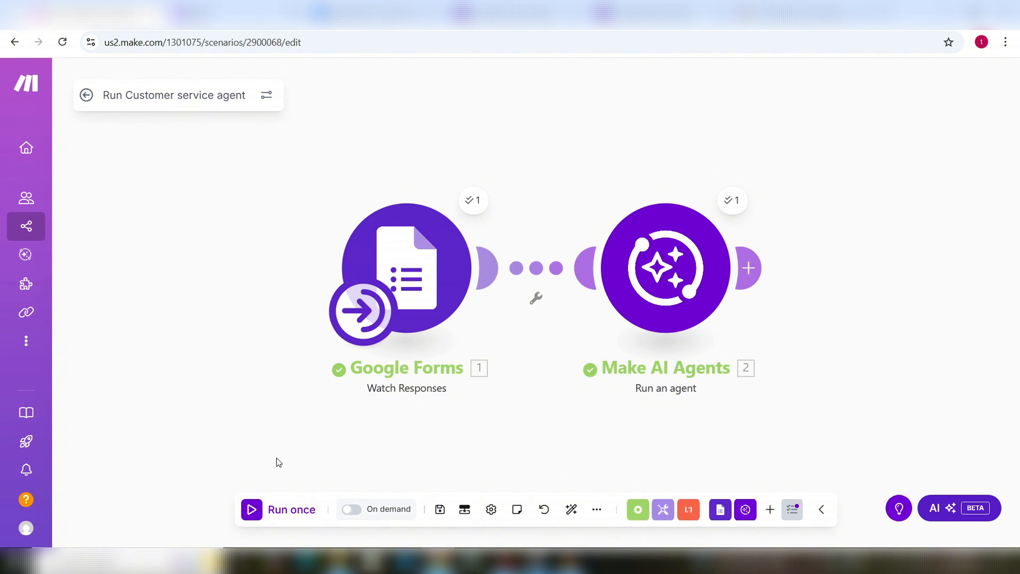
Step: Run the scenario once on the new form response, then check the Gmail inbox for the reply
click(283, 510)
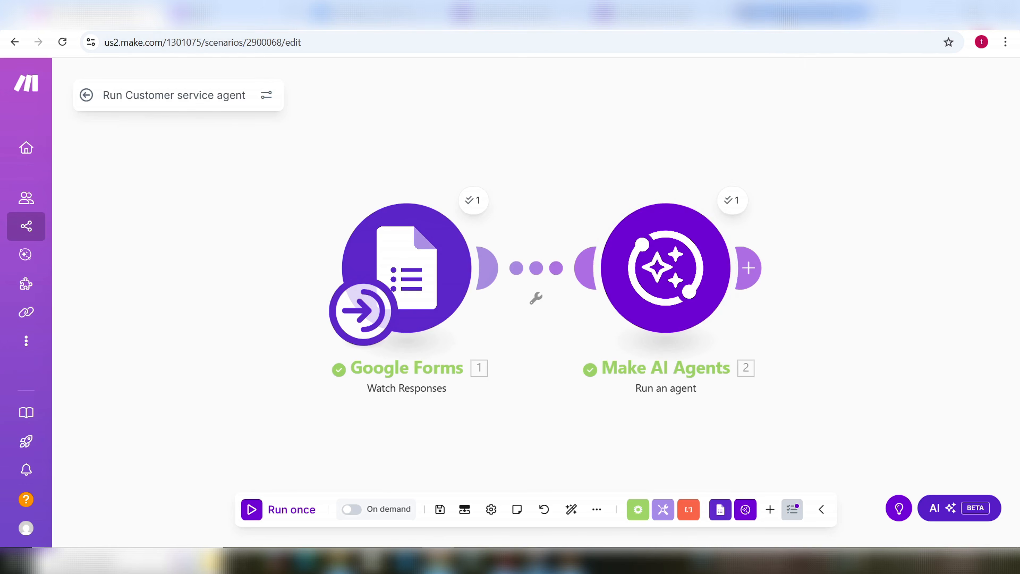
click(804, 12)
click(72, 169)
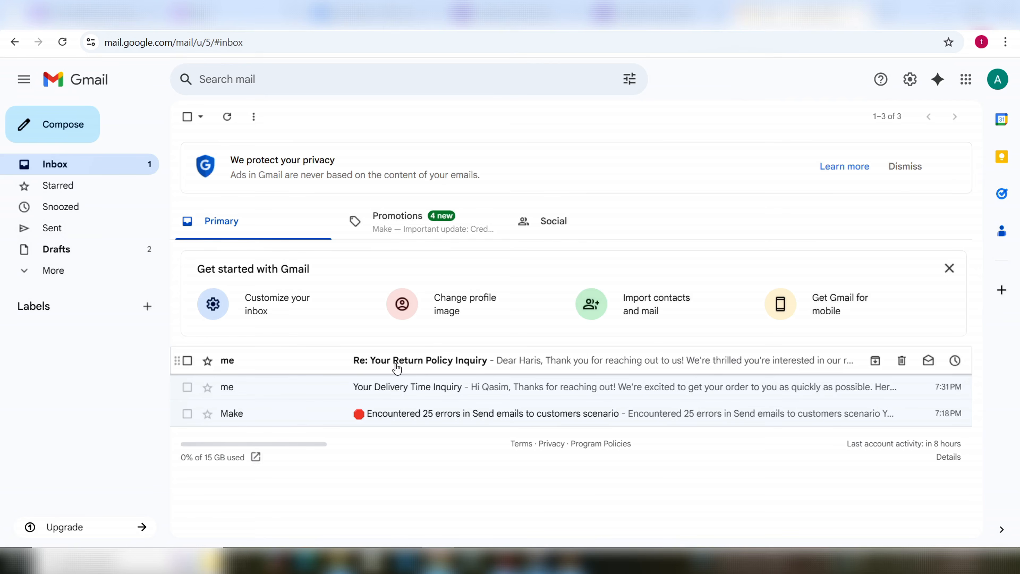
Step: Open the 'Re: Your Return Policy Inquiry' reply and highlight its 30-day return window and 15% restocking fee bullets
click(450, 367)
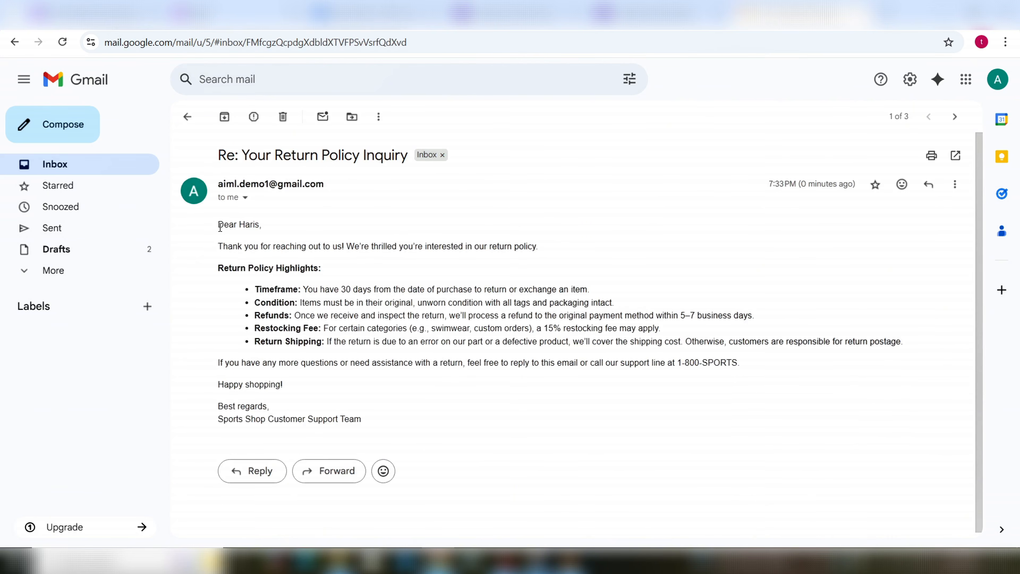
drag(220, 228, 266, 239)
click(268, 252)
mouse_move(255, 290)
mouse_down()
mouse_move(376, 345)
mouse_move(580, 361)
mouse_move(843, 356)
mouse_move(901, 341)
mouse_up()
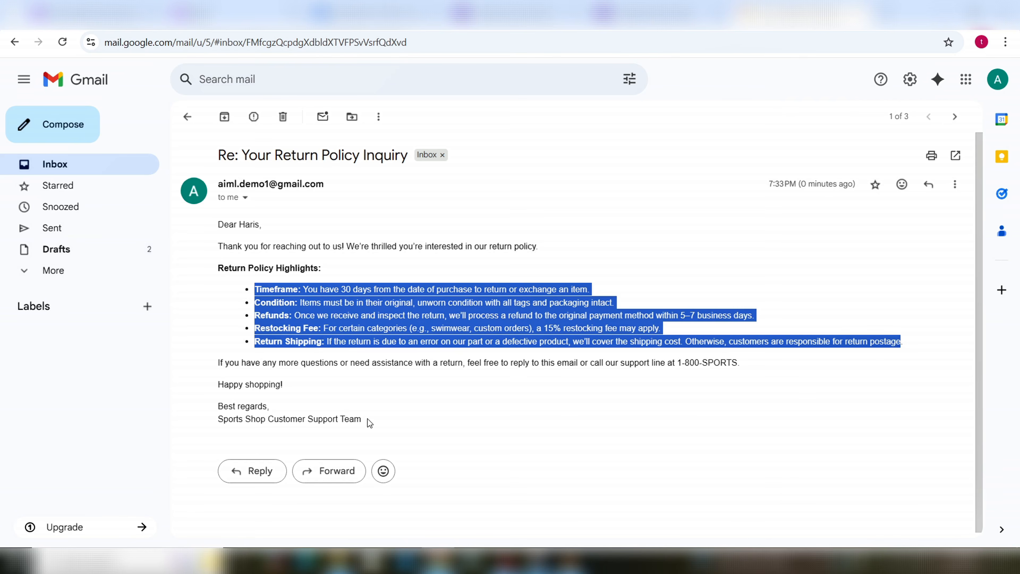